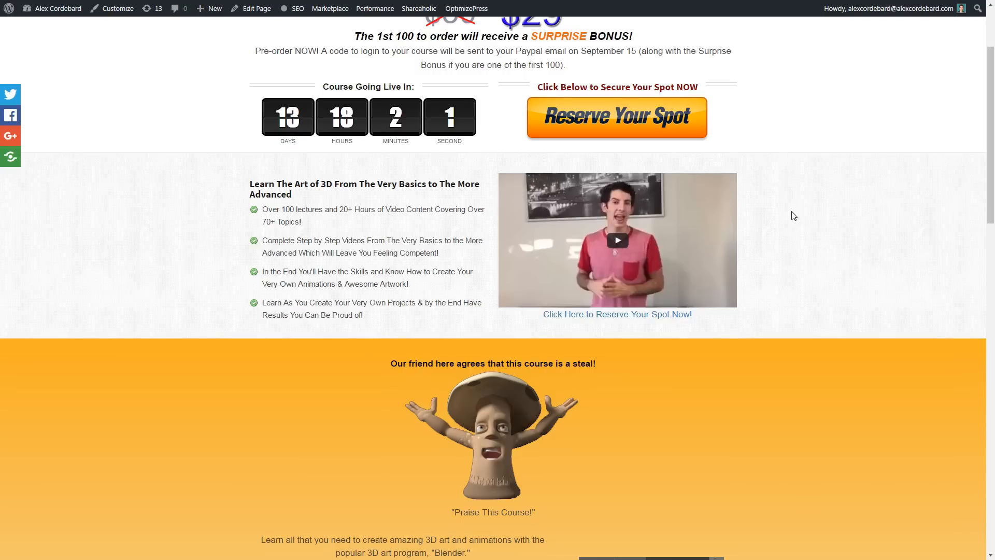
Review the Blender course sales page, from the course highlights down to the list of topics covered
scroll(792, 213, "down", 3)
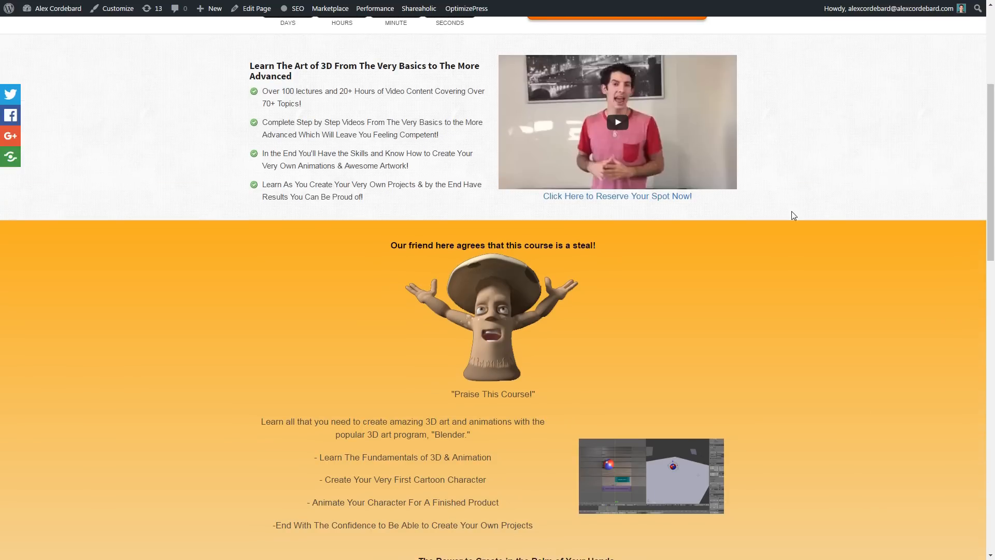
scroll(792, 212, "down", 6)
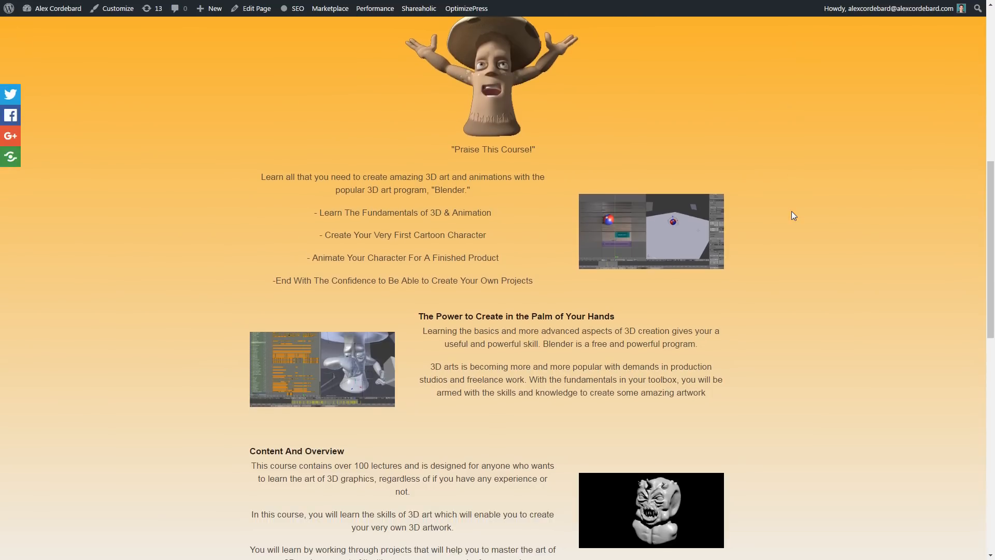
scroll(791, 214, "down", 1)
scroll(792, 216, "down", 6)
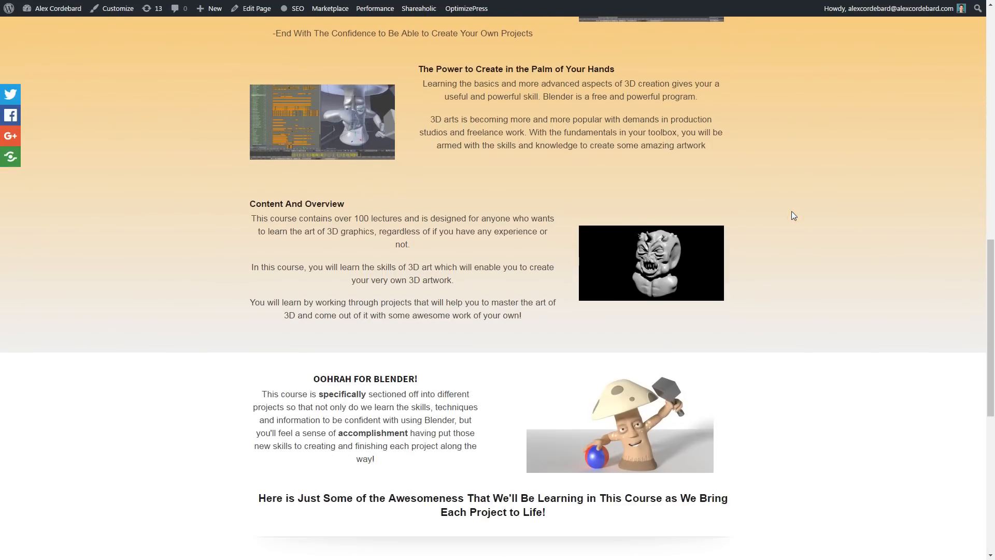
scroll(794, 216, "down", 3)
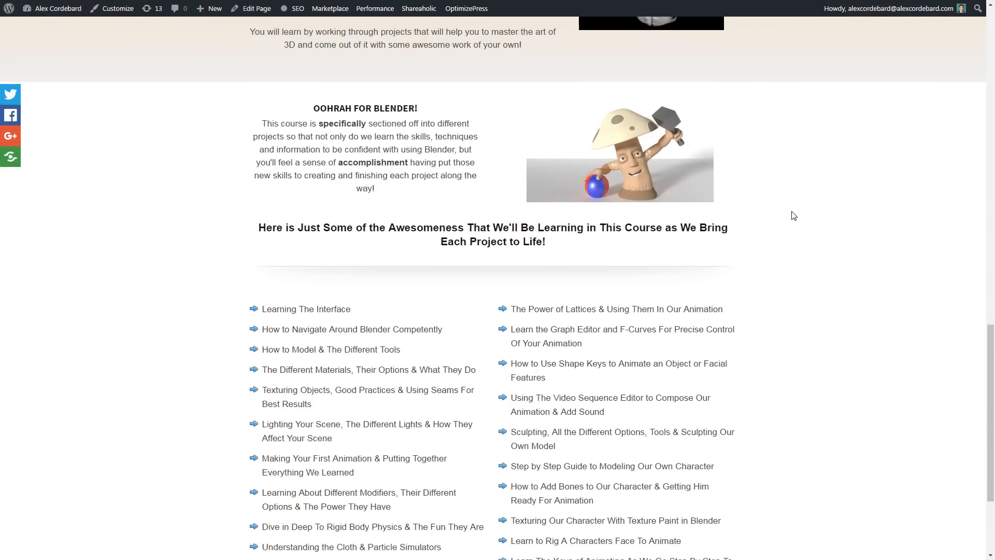
scroll(793, 216, "down", 1)
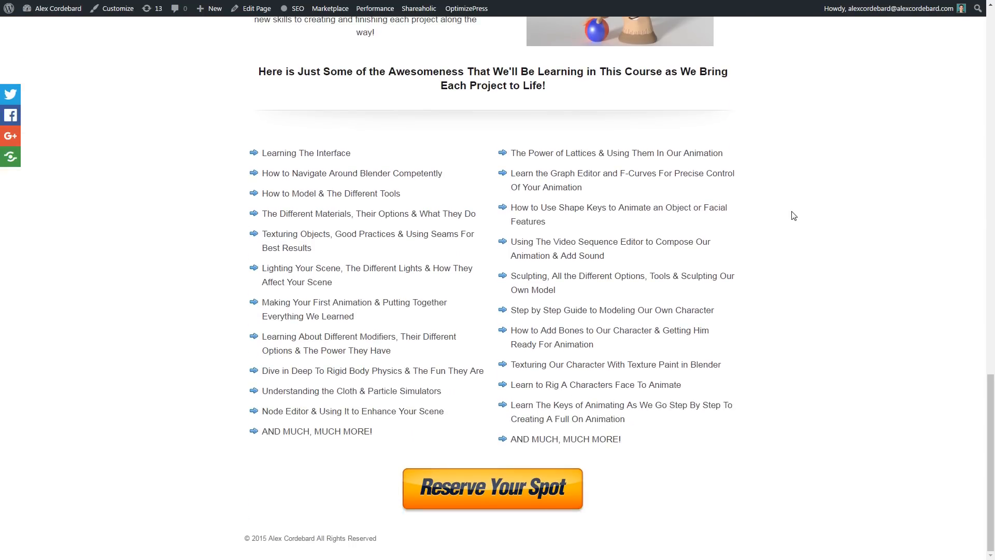
scroll(794, 216, "up", 4)
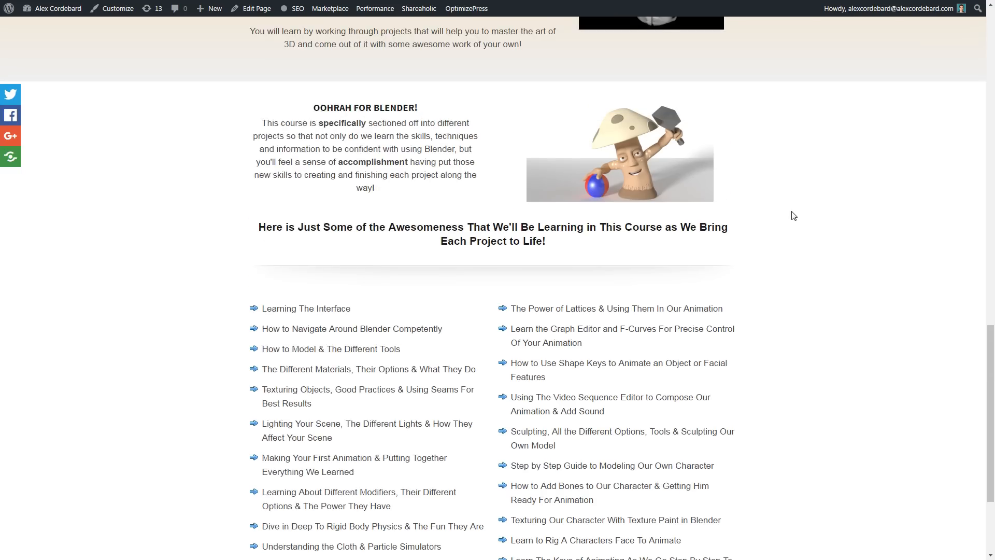
scroll(794, 215, "up", 4)
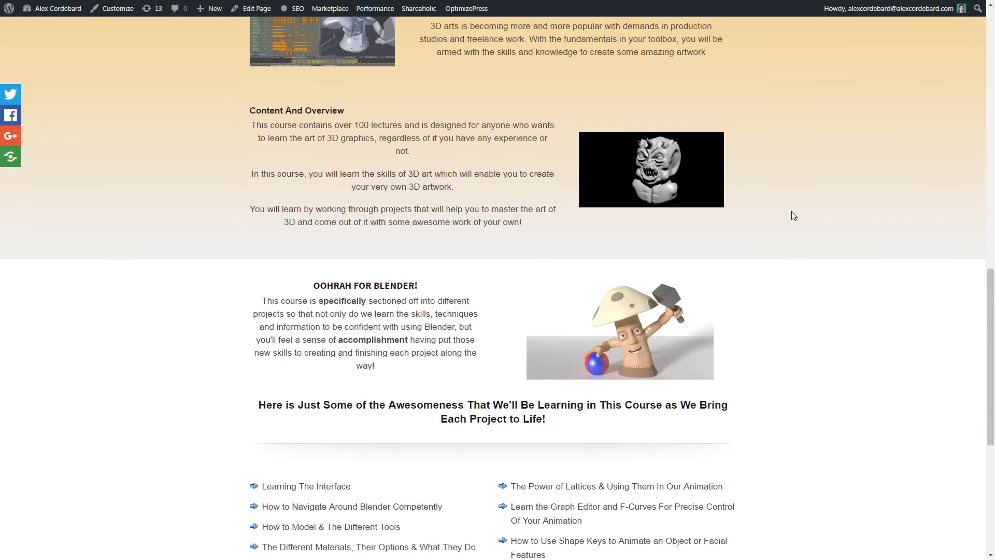
scroll(794, 216, "up", 4)
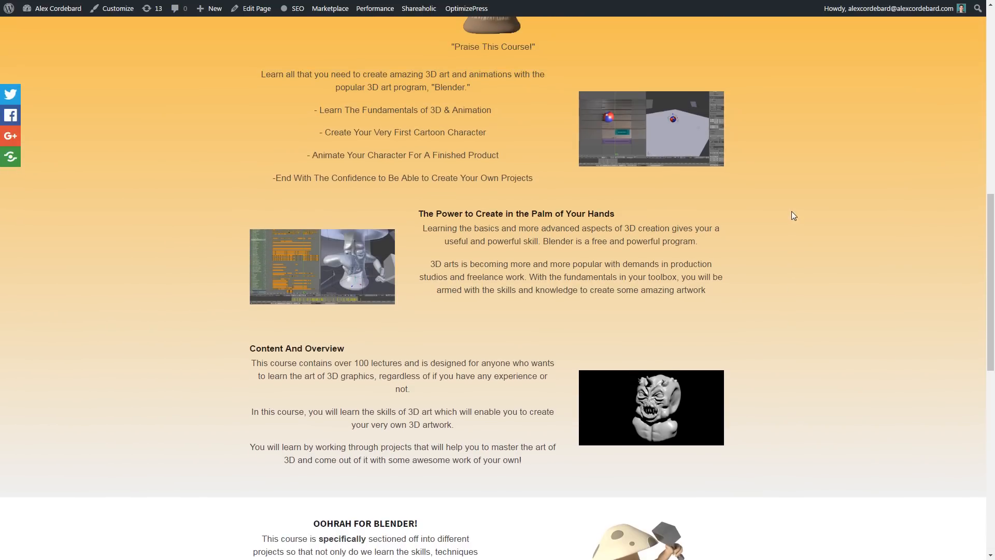
scroll(791, 212, "up", 5)
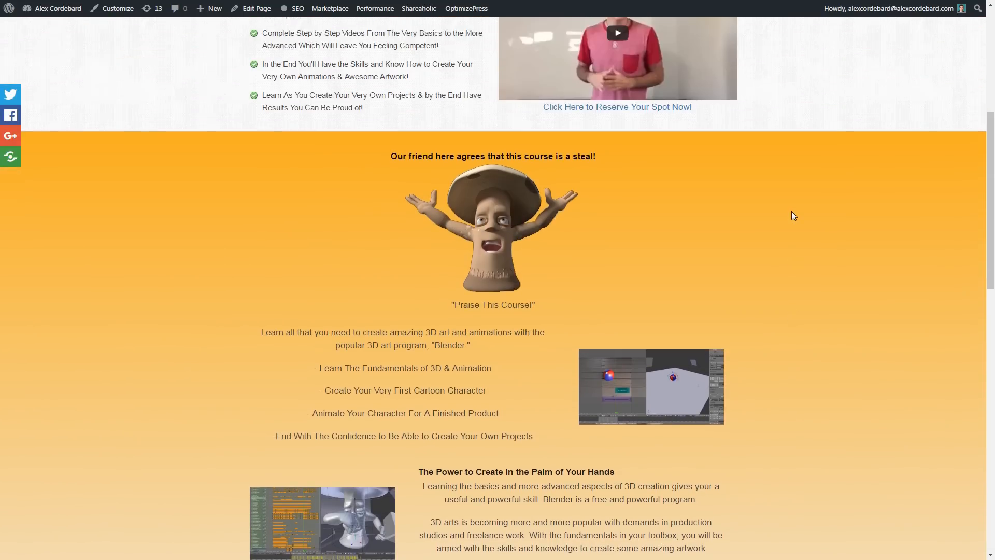
scroll(792, 213, "up", 3)
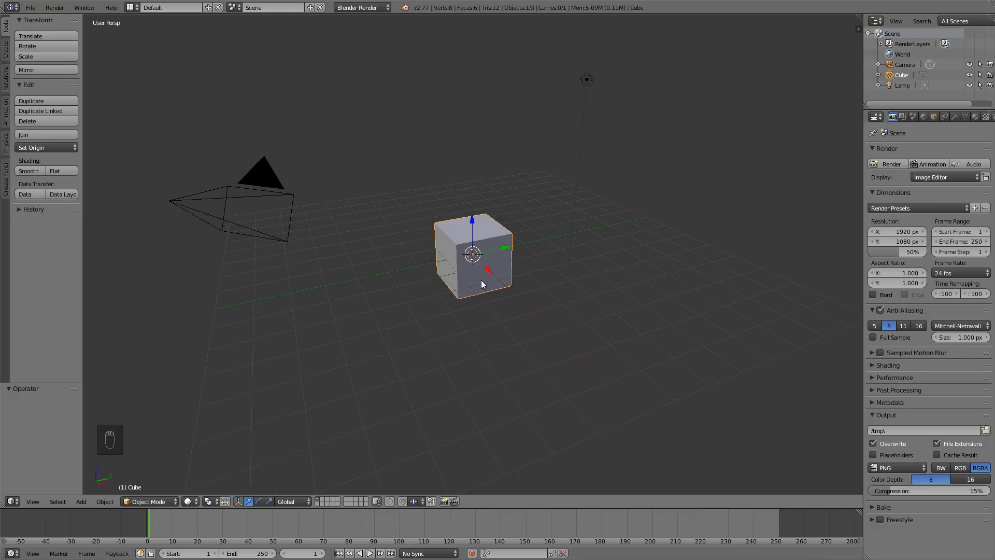
Delete the default cube from the scene
mouse_move(482, 280)
middle_mouse_down()
mouse_move(445, 281)
mouse_move(491, 288)
middle_mouse_up()
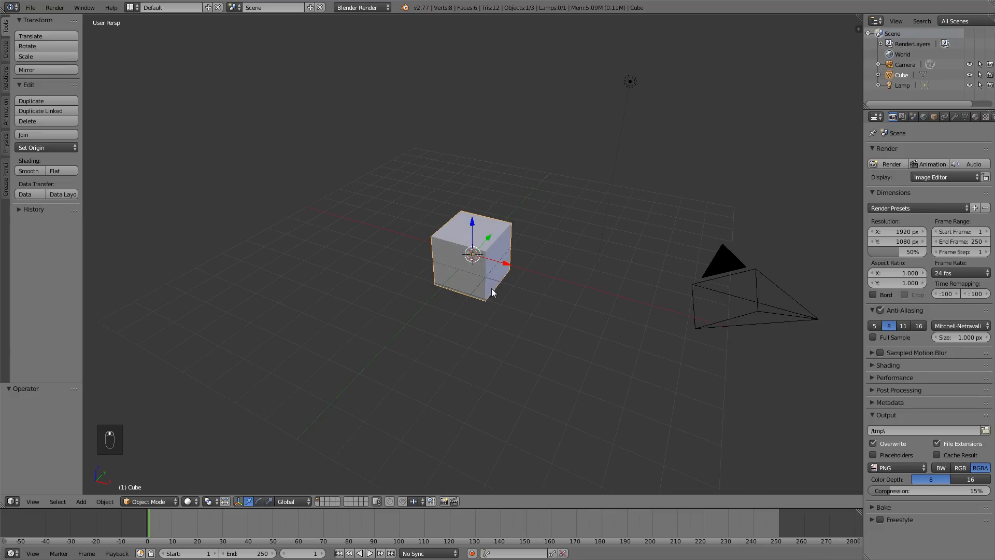
scroll(517, 324, "up", 2)
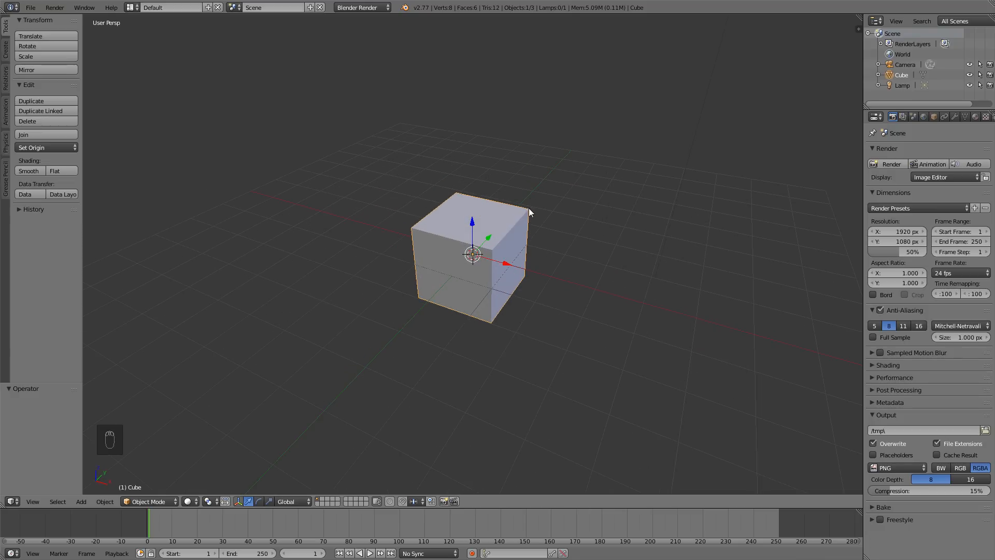
middle_click_drag(527, 202, 536, 195)
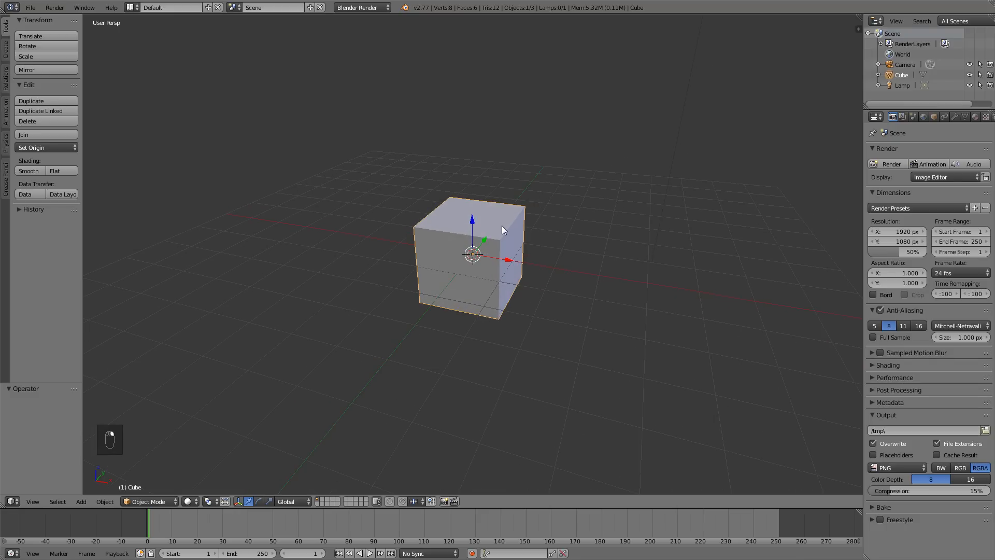
middle_click_drag(502, 225, 512, 222)
key("x")
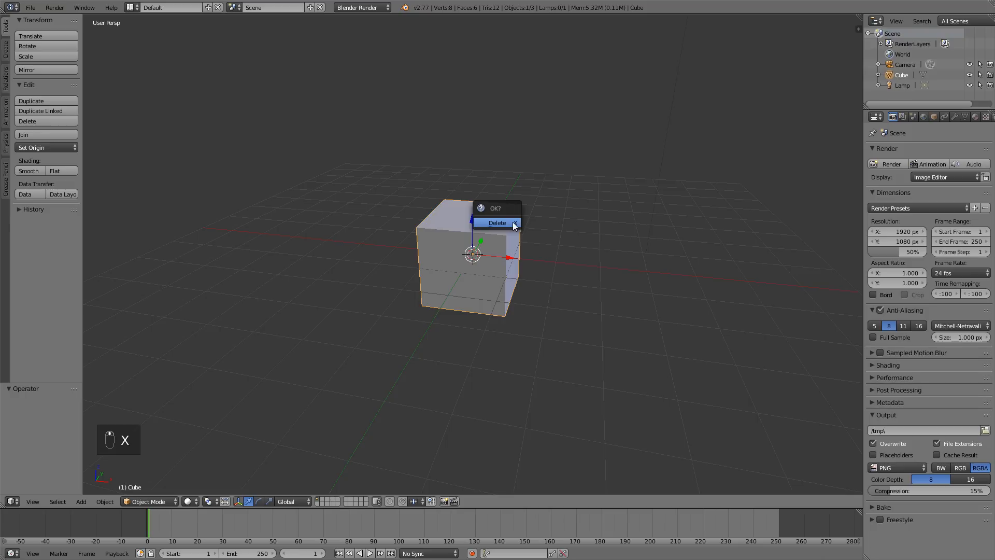
left_click(513, 223)
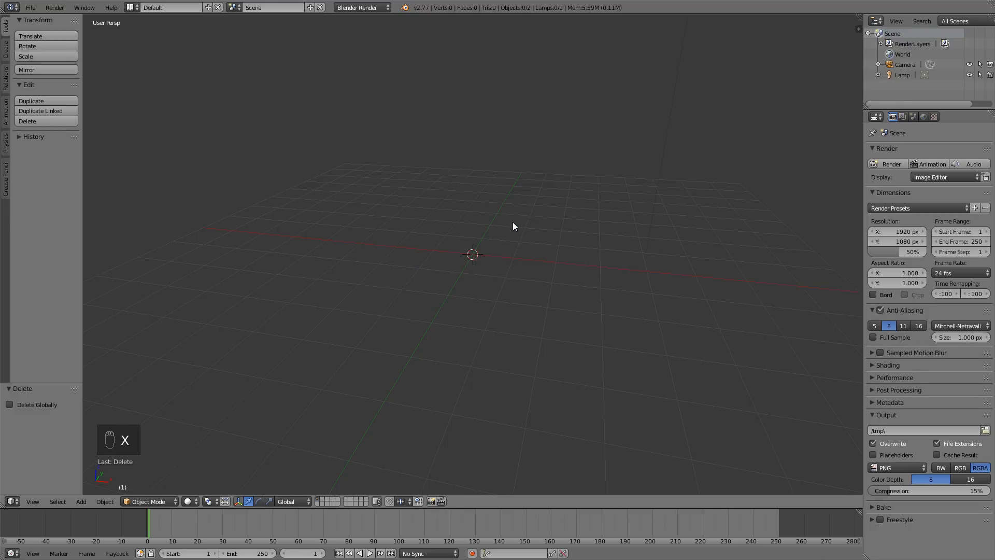
Add a UV sphere mesh at the scene's centre and show it in front orthographic view
middle_click_drag(513, 223, 489, 274)
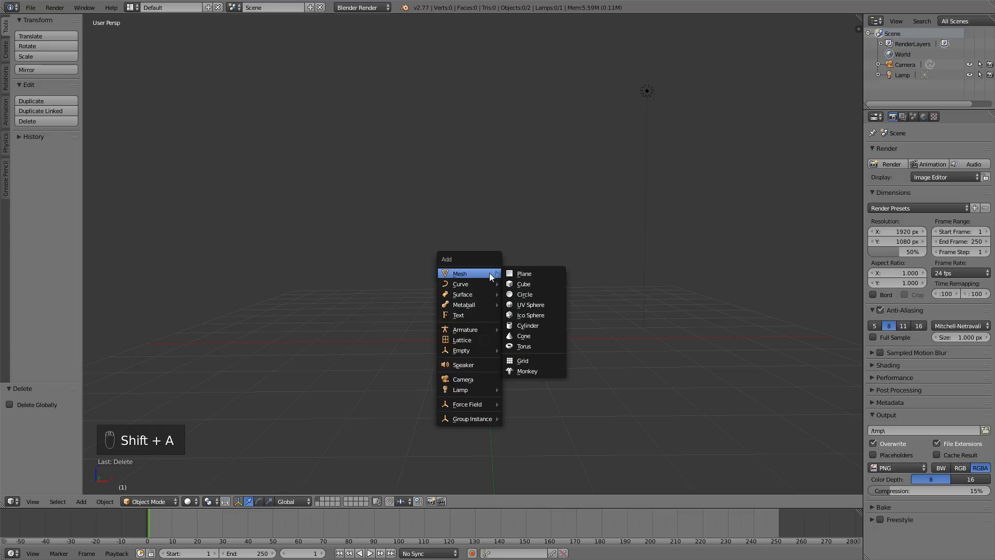
left_click(531, 304)
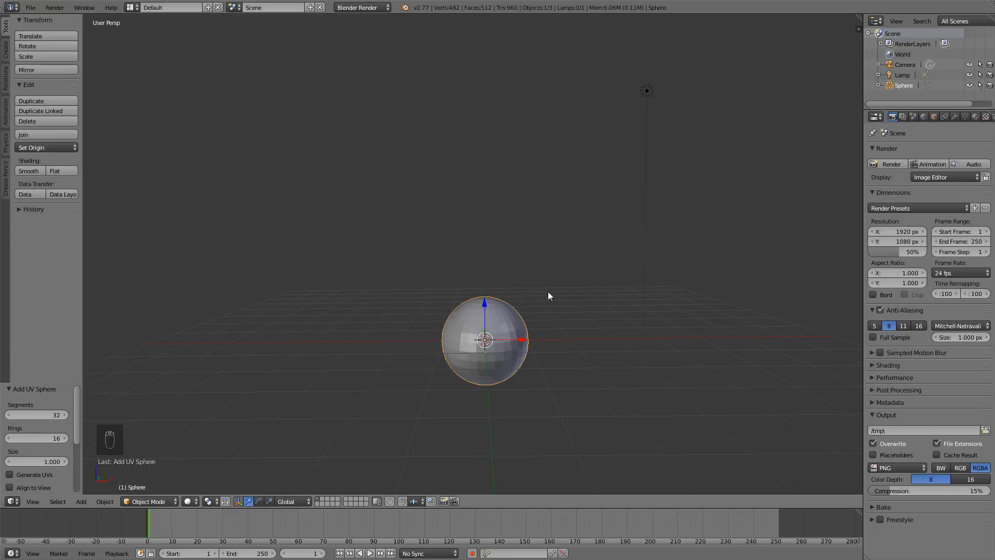
middle_click_drag(542, 291, 541, 287)
key("KP_1")
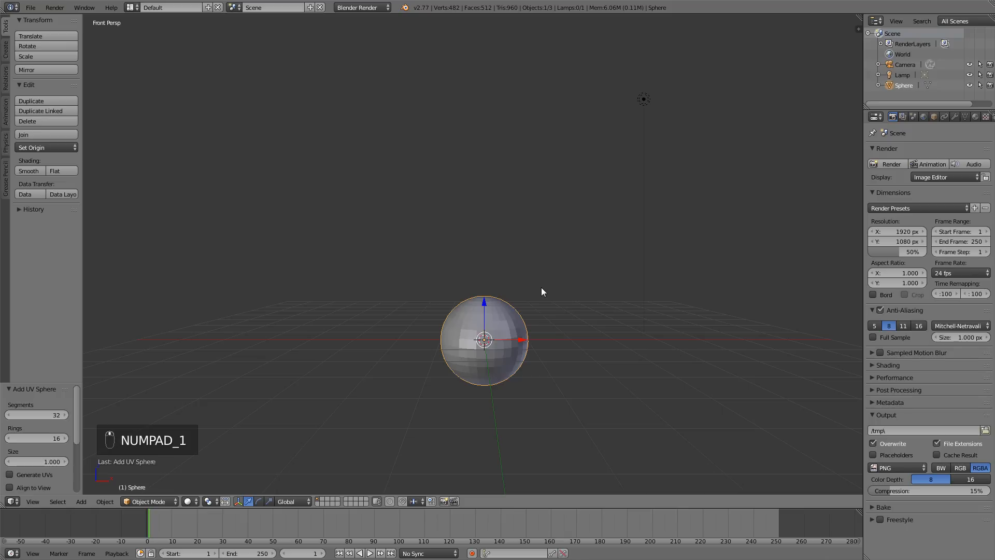
key("KP_5")
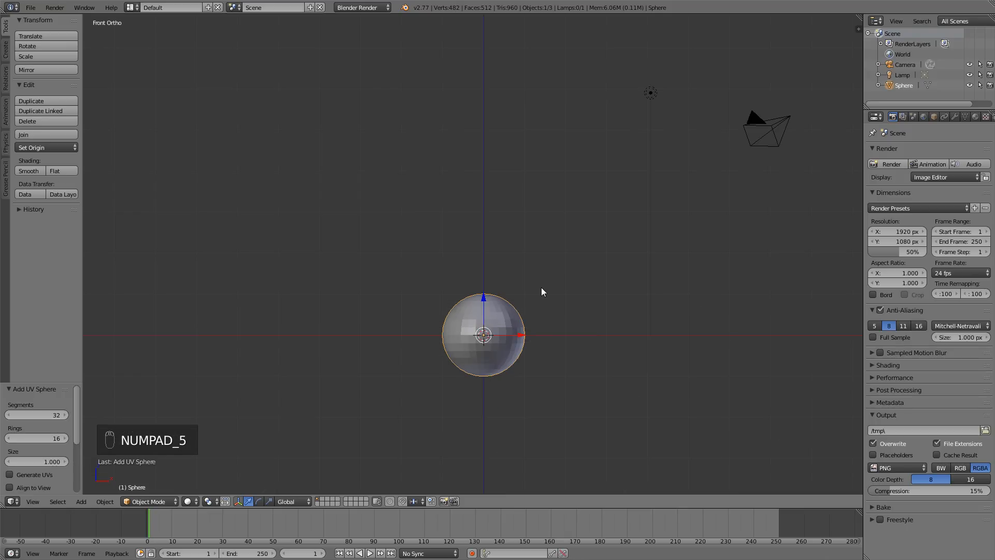
Delete the vertices of the sphere's upper half in wireframe Edit Mode, leaving an open bowl shape, and return to Object Mode
key("Tab")
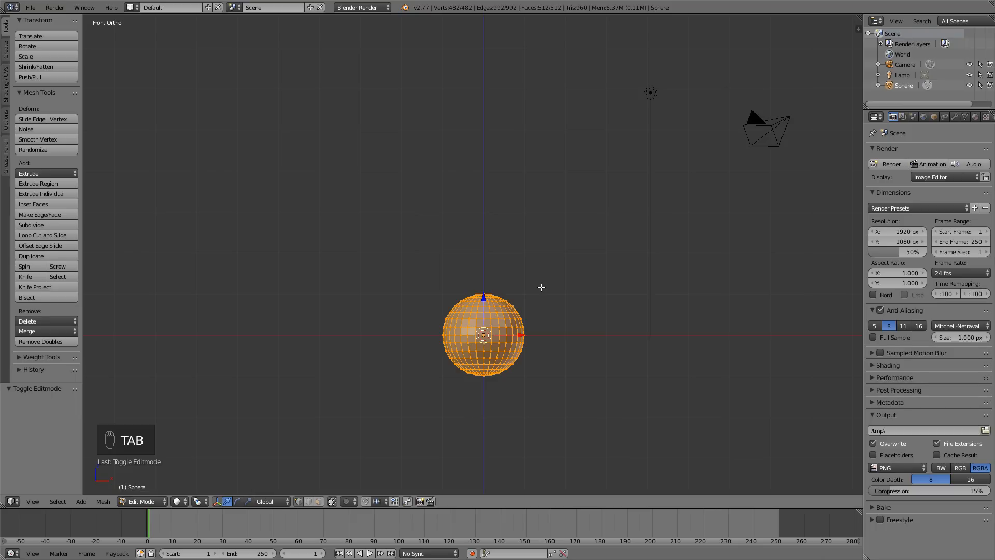
key("z")
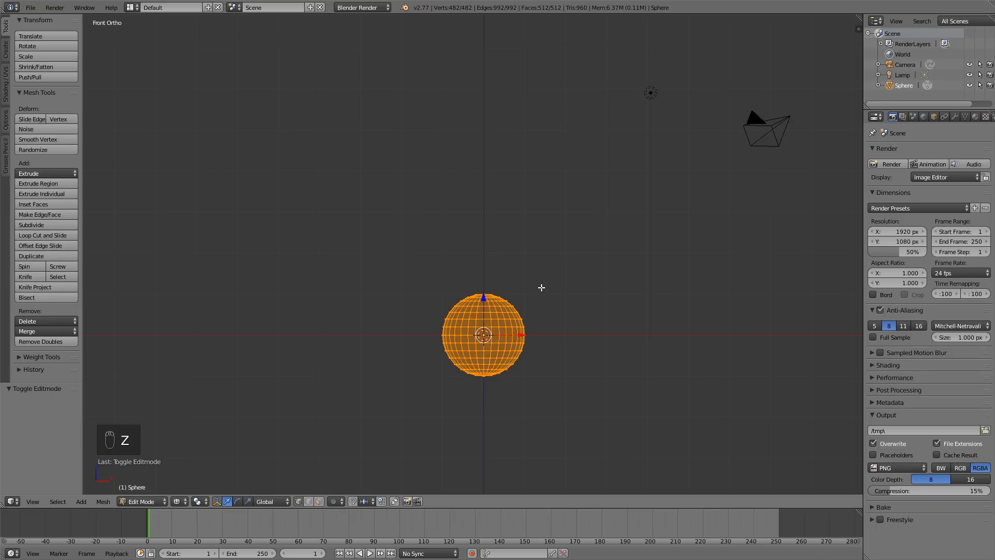
key("a")
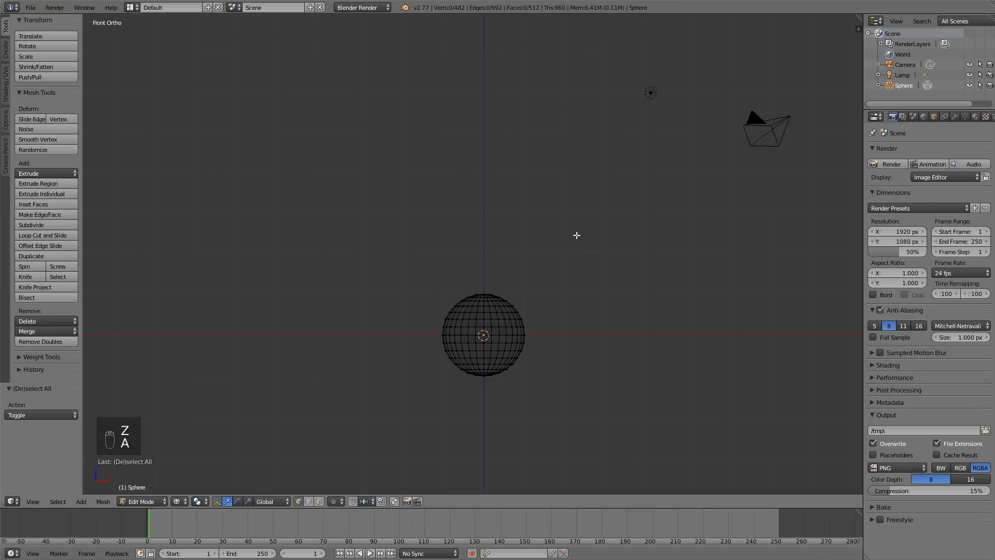
key("b")
left_click_drag(577, 225, 367, 334)
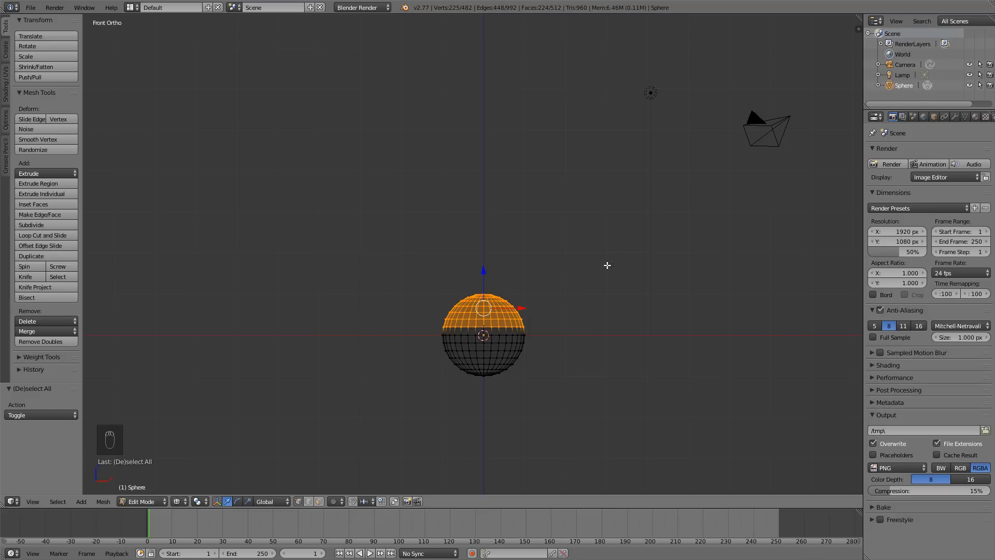
key("x")
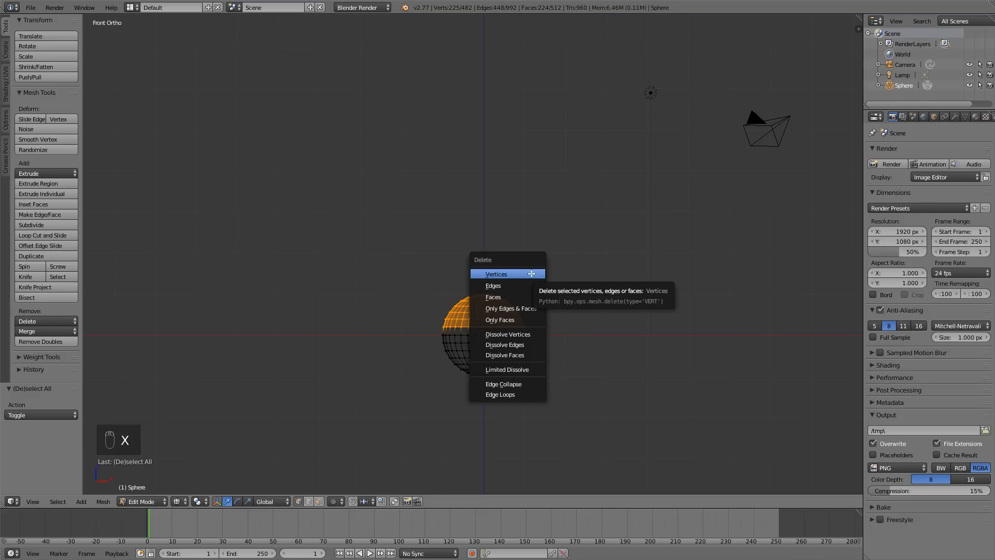
left_click(531, 274)
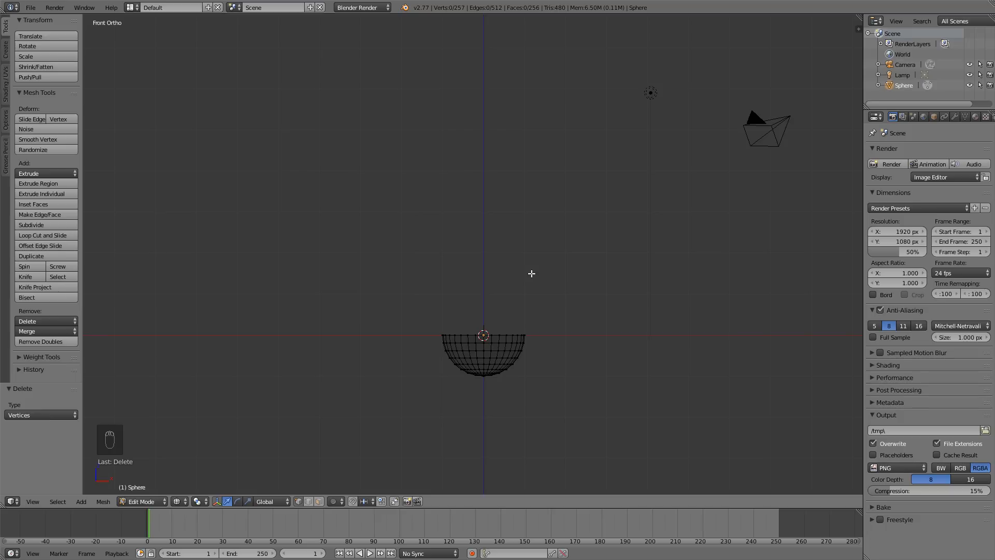
middle_click_drag(517, 278, 510, 292)
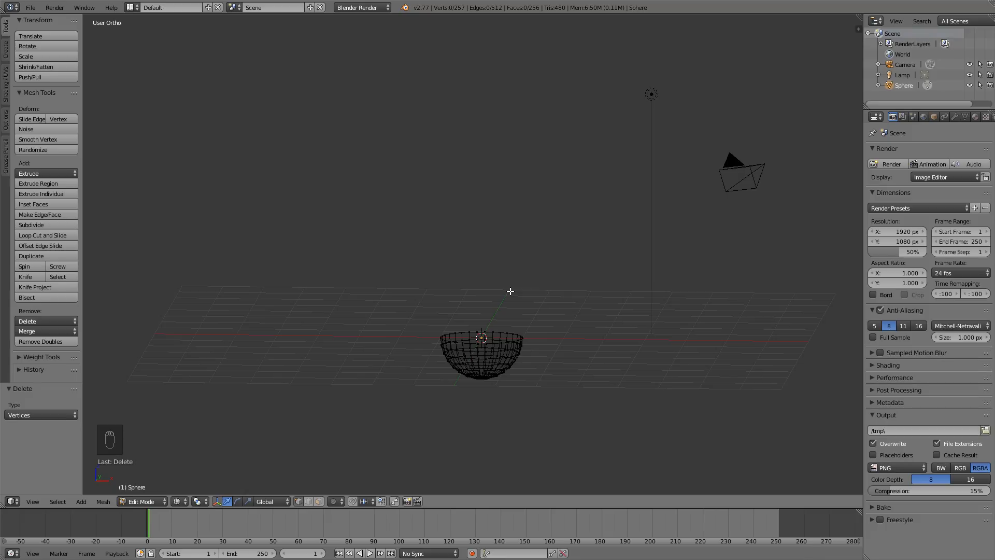
key("Tab")
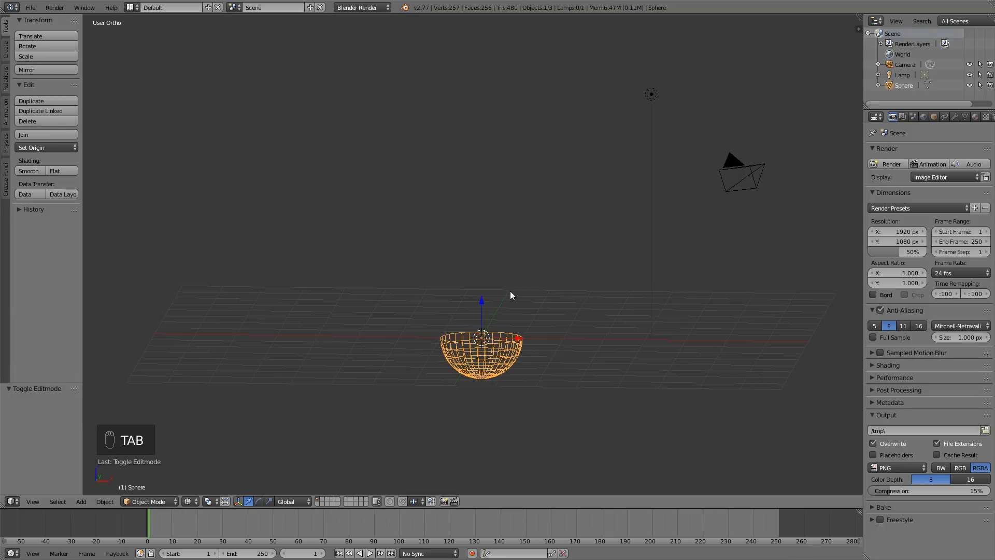
In Edit Mode with solid shading, delete the centre vertex on the front of the hemisphere's upper rim
key("KP_1")
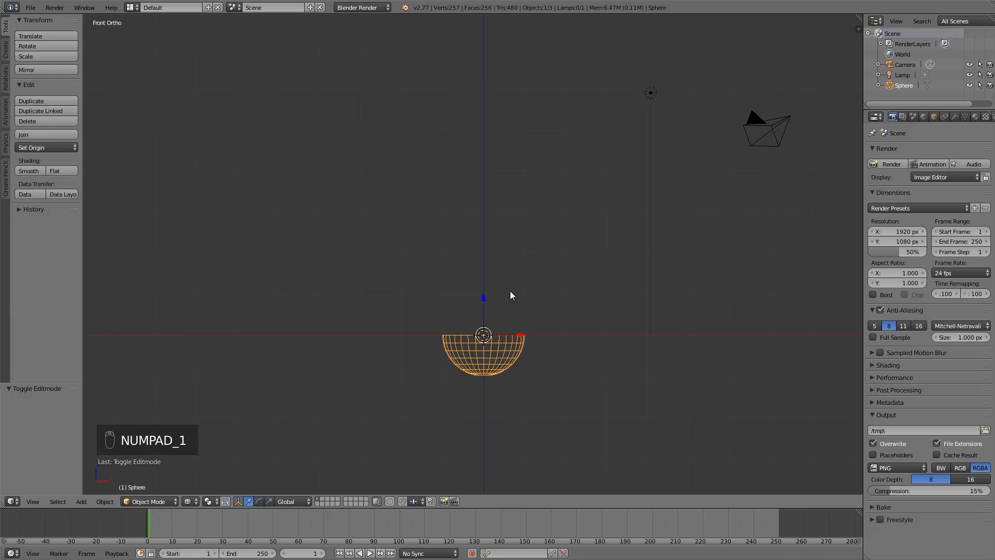
scroll(509, 361, "up", 3)
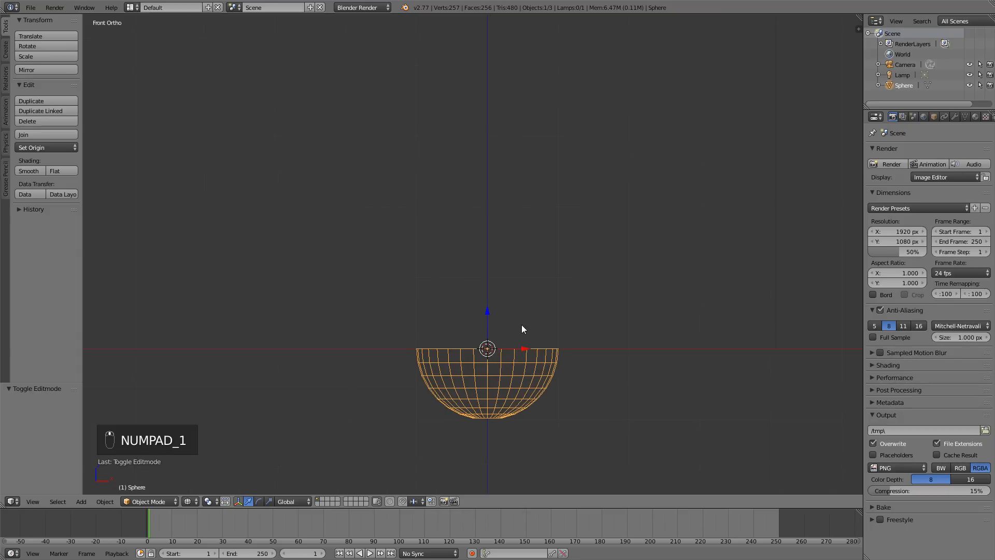
key("Tab")
scroll(511, 352, "up", 3)
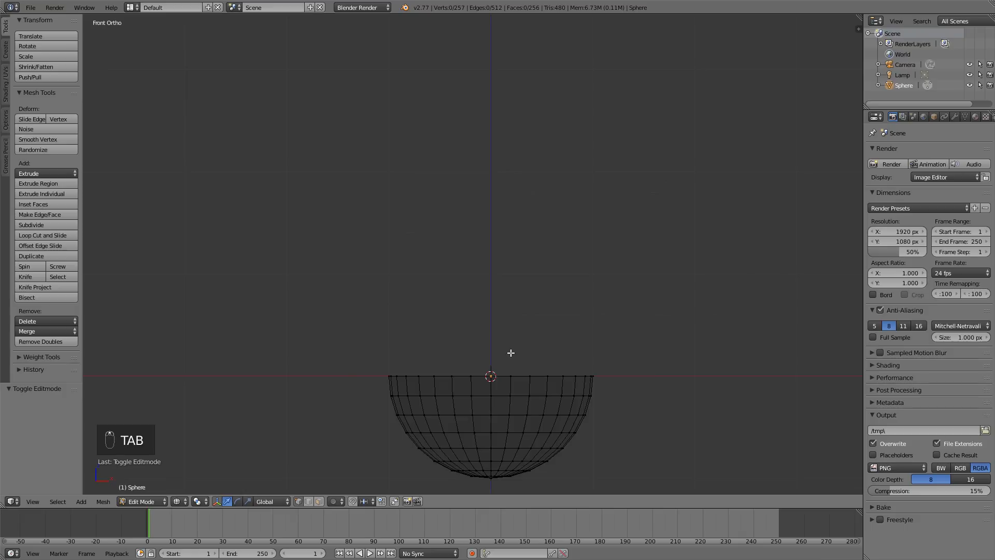
key("z")
middle_click_drag(532, 368, 529, 311, "shift")
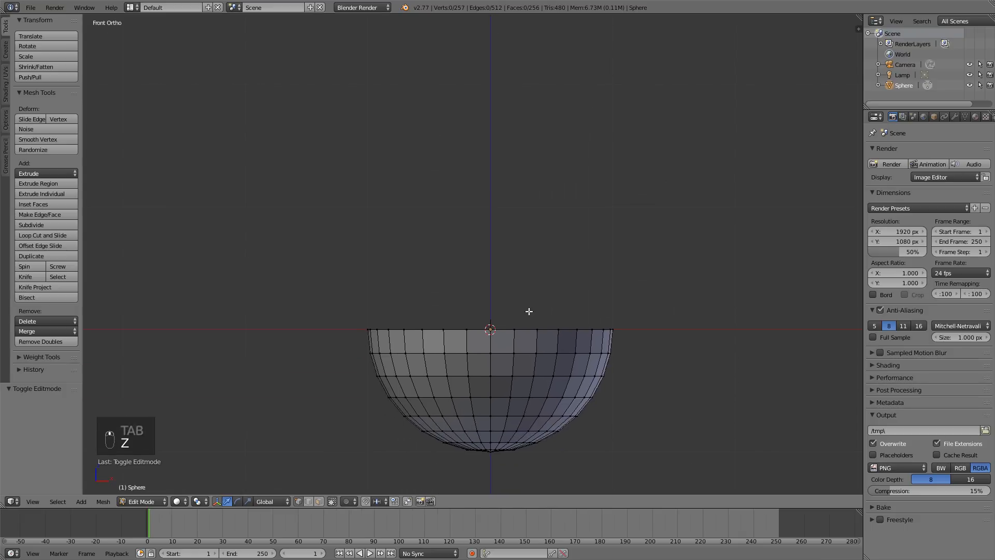
scroll(526, 342, "down", 1)
scroll(493, 355, "up", 3)
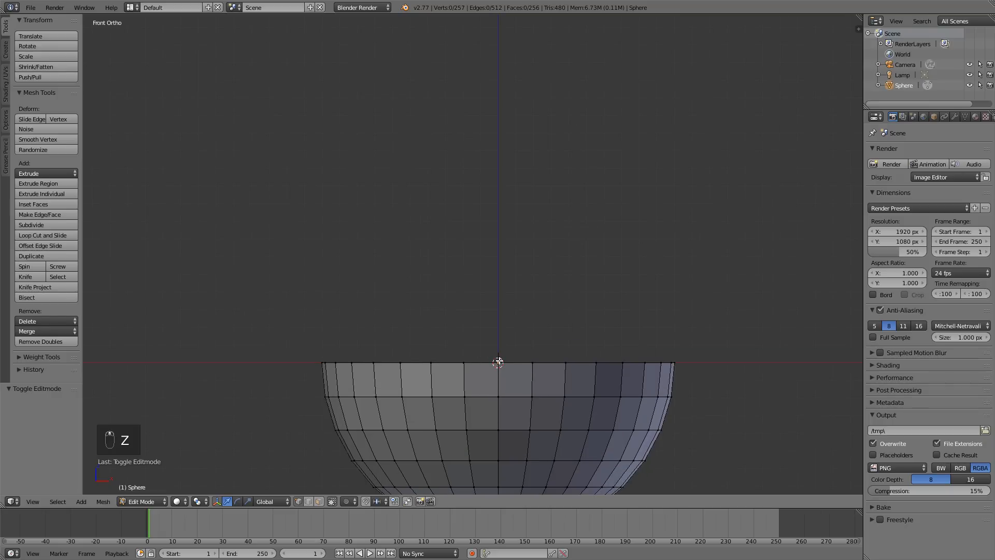
right_click(497, 361)
key("x")
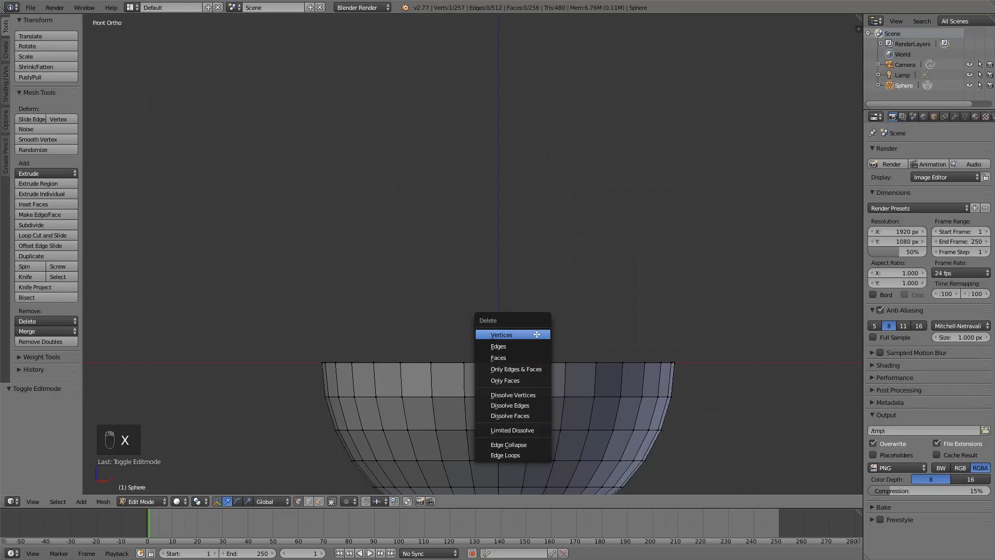
left_click(536, 334)
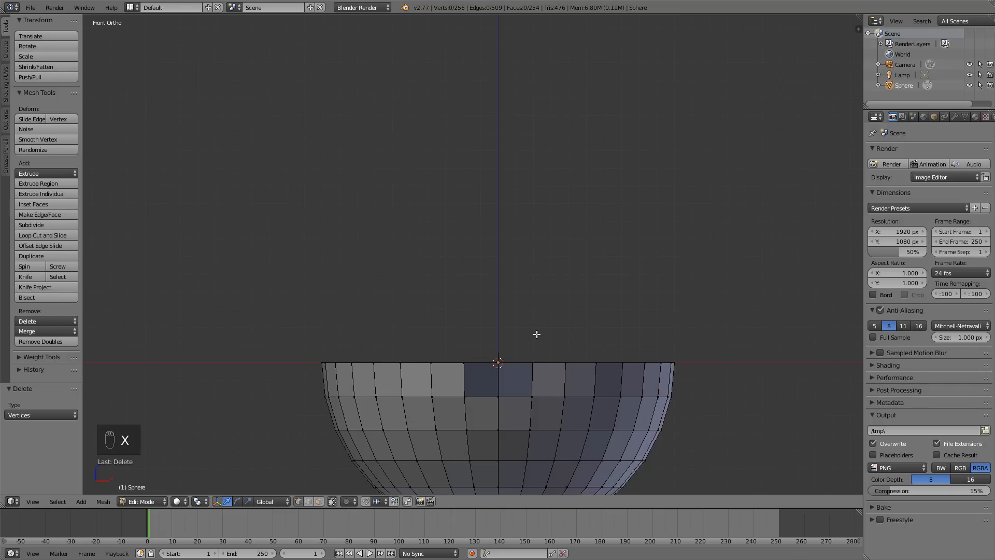
Snap the 3D cursor to the centre of the five vertices bordering the rim notch, and clear the selection
right_click(531, 381)
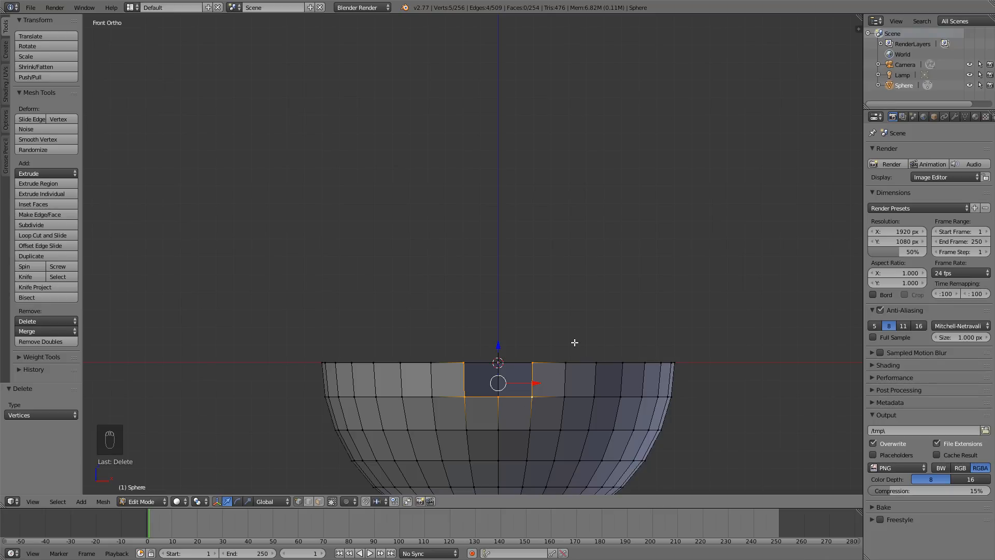
key("shift+s")
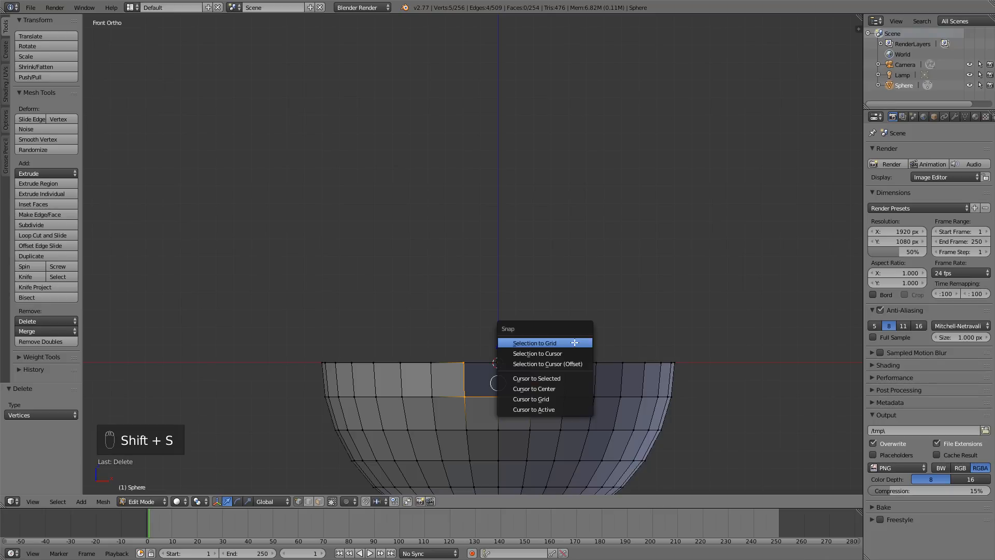
left_click(554, 380)
key("a")
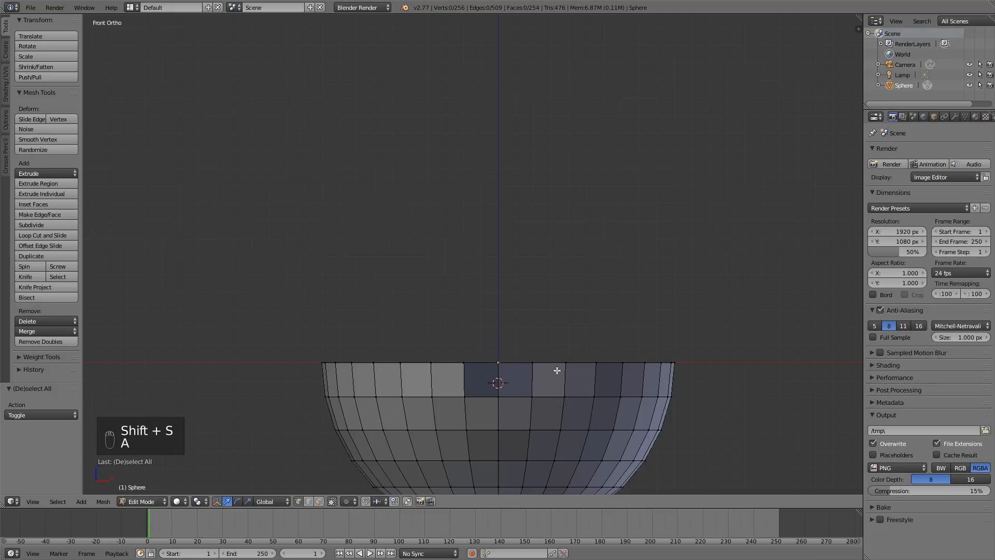
Add a circle mesh with 8 vertices at the 3D cursor in the notch
key("shift+a")
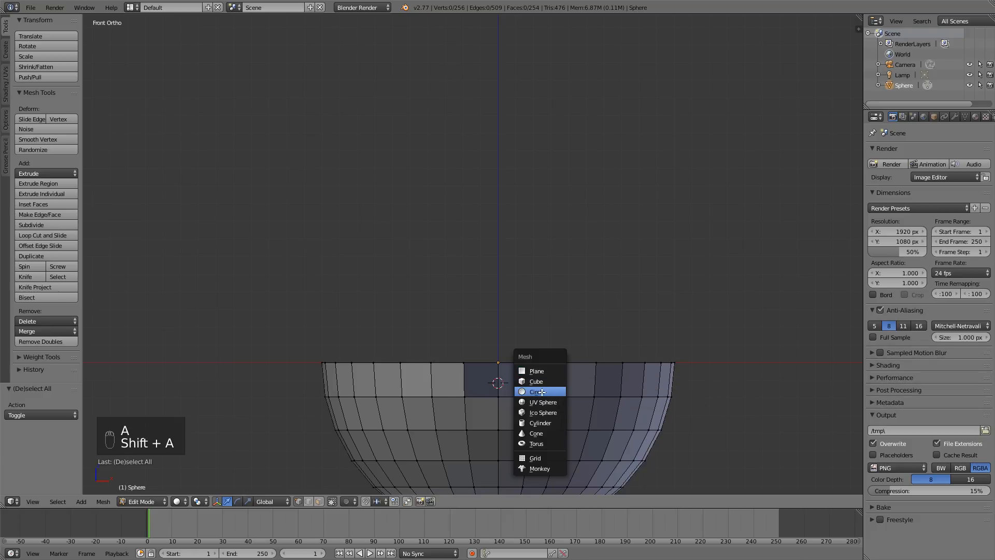
left_click(542, 392)
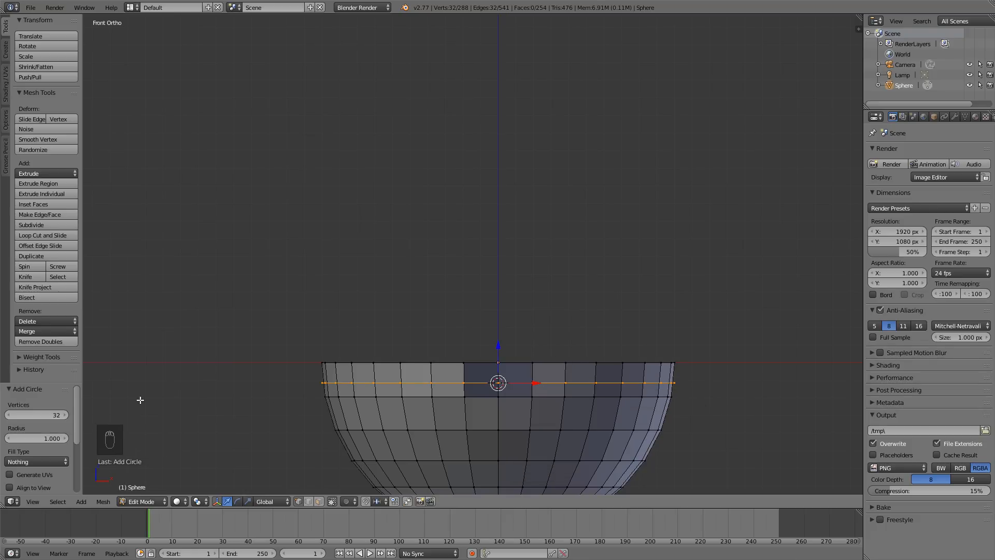
left_click(49, 410)
type("8")
key("Return")
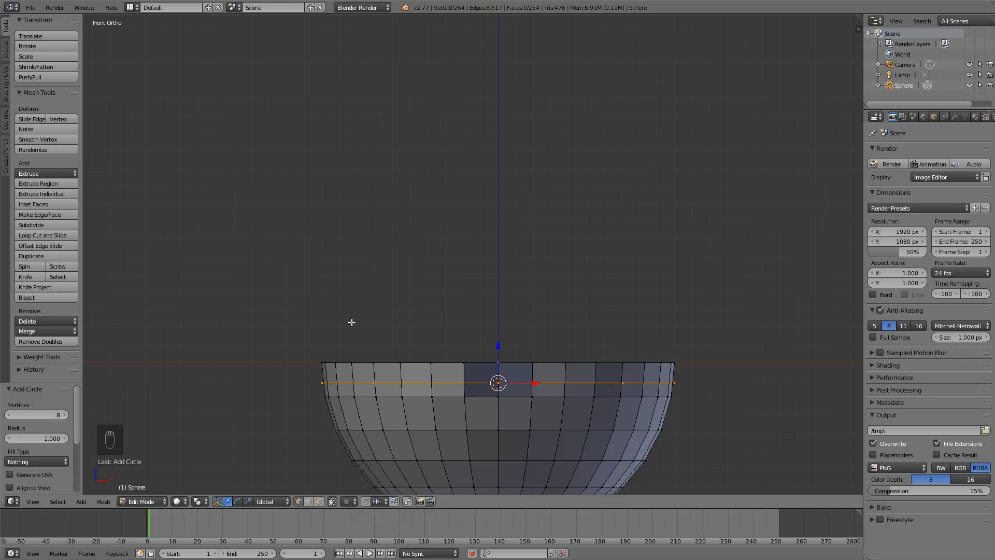
Rotate the circle 90° about the X axis so that it stands upright facing the front view
key("r")
key("x")
key("9")
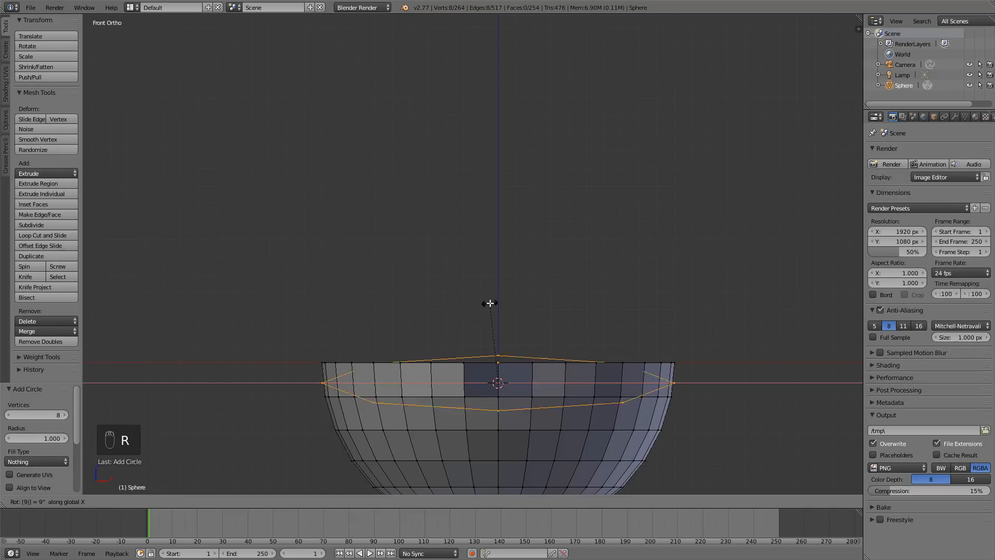
key("0")
left_click(490, 303)
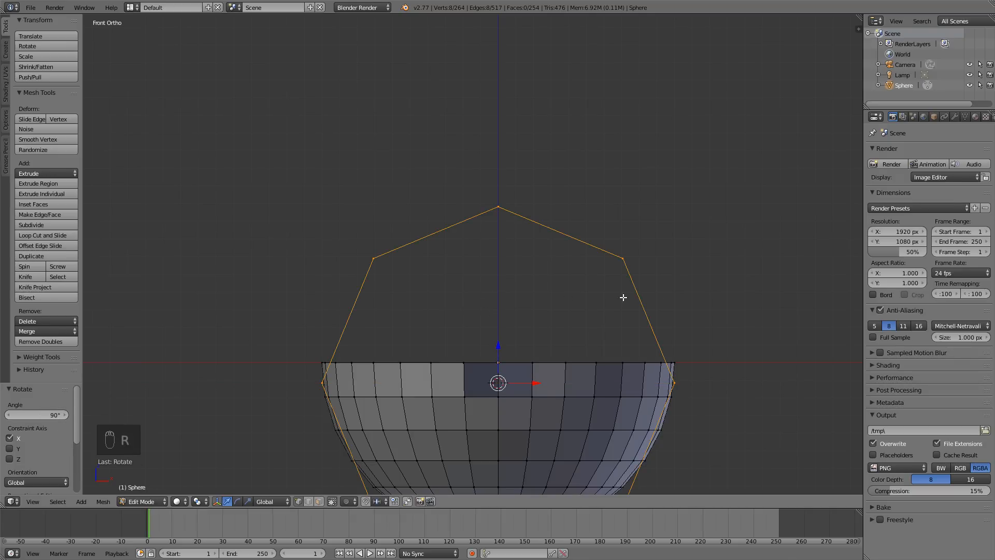
key("s")
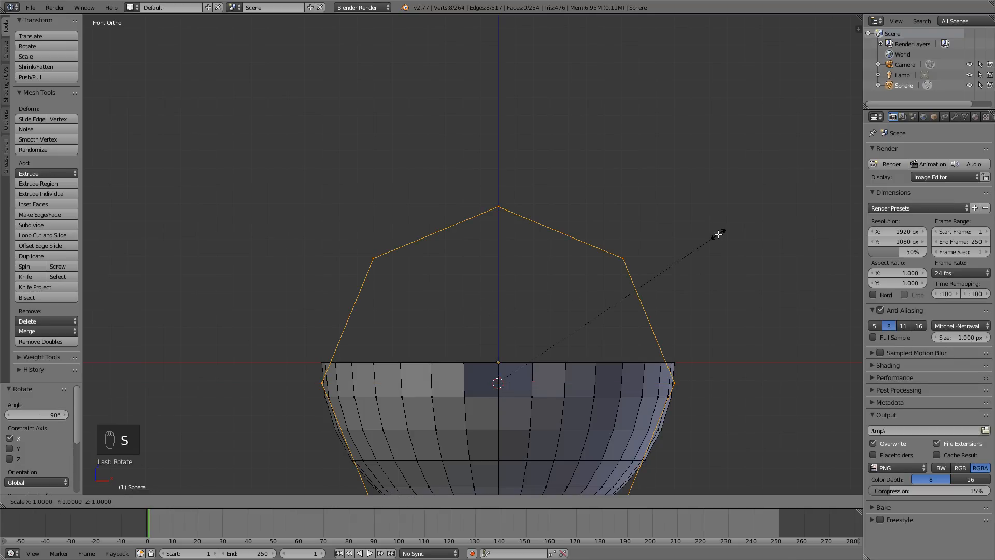
right_click(670, 265)
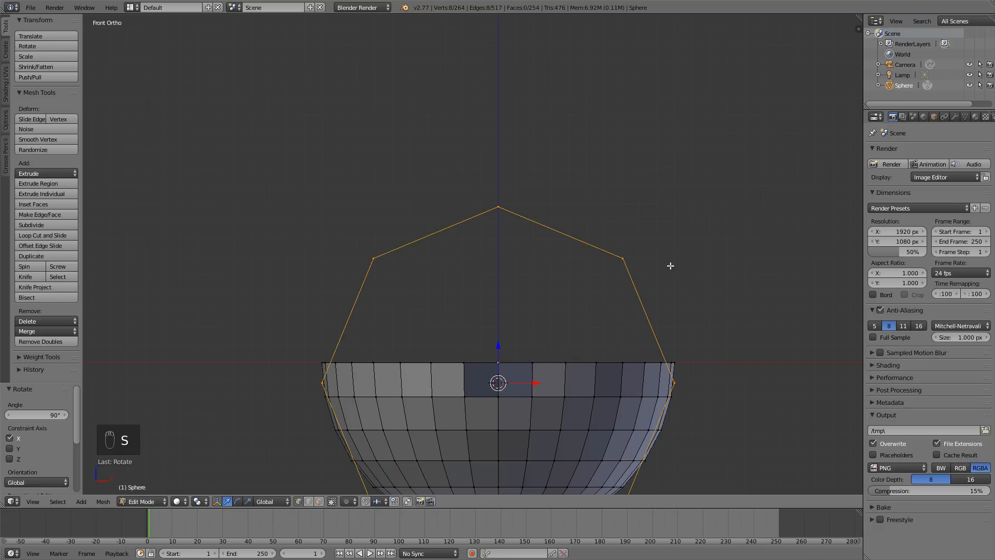
Delete the three upper vertices of the upright circle, leaving an open half circle
right_click(622, 255)
right_click(499, 207, "shift")
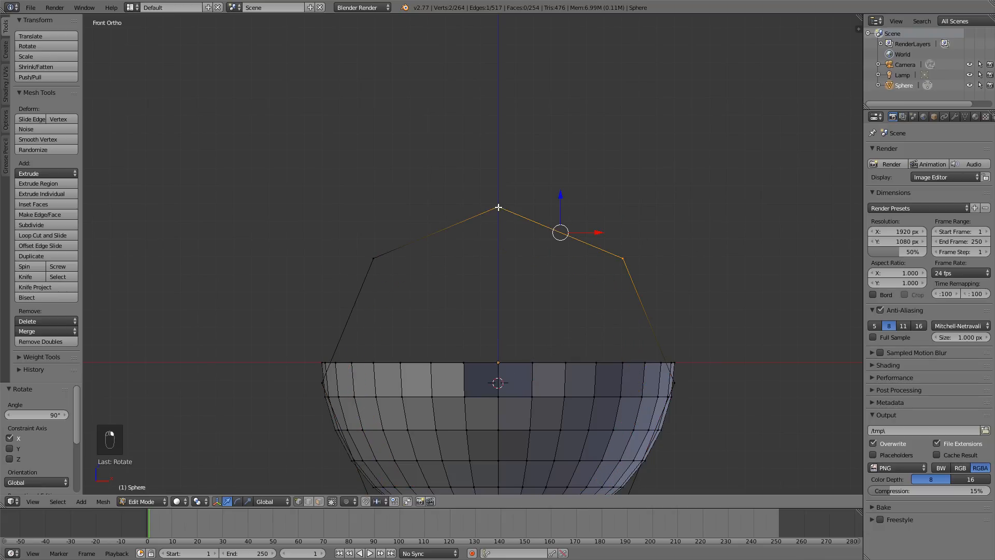
right_click(374, 258, "shift")
key("x")
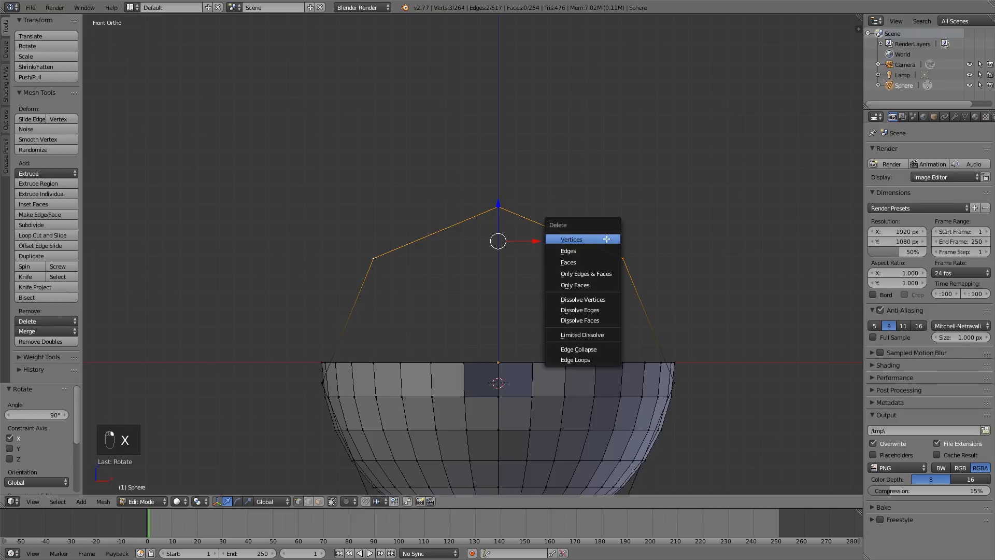
left_click(607, 239)
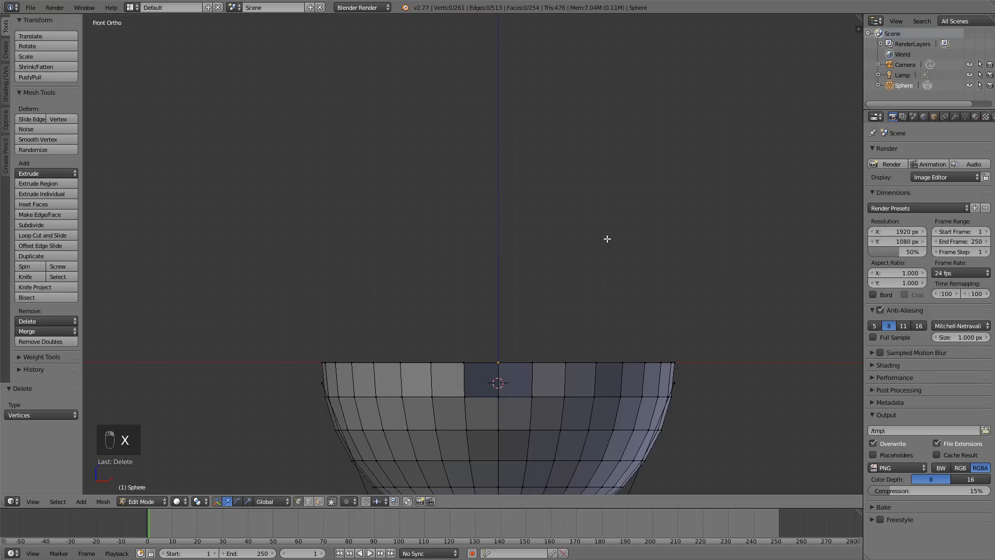
Select the whole half circle, scale it to about 0.222 and move it up to the rim notch
right_click(655, 442, "alt")
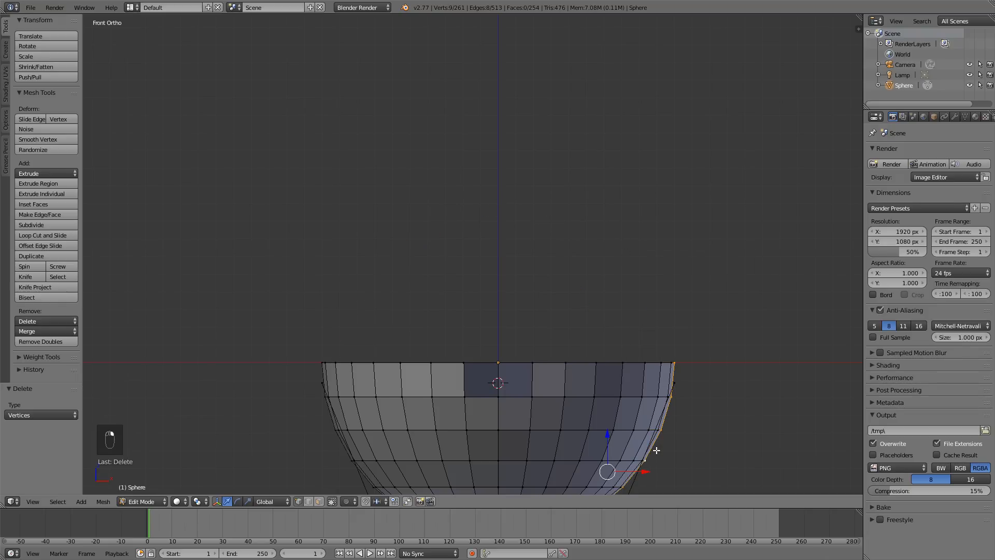
right_click(645, 451, "alt")
key("s")
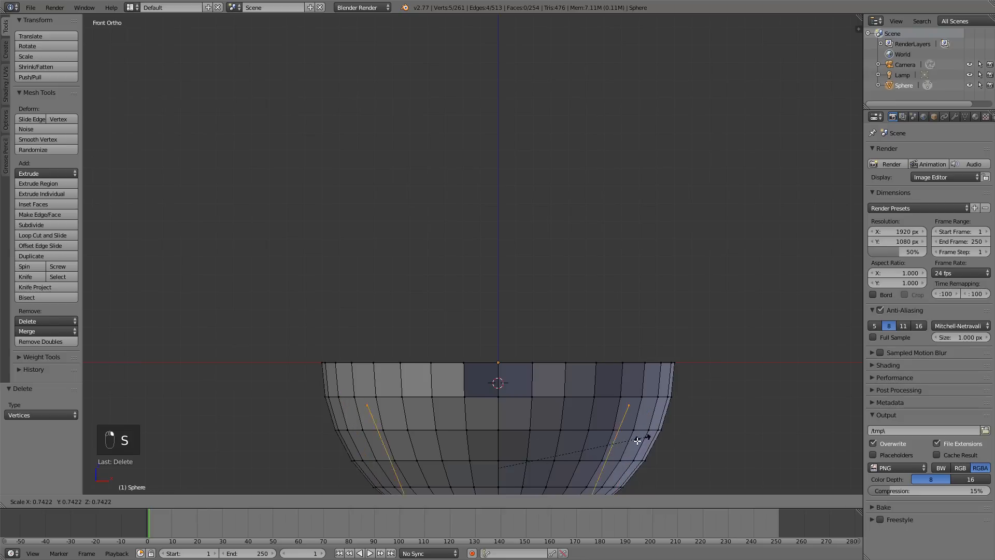
left_click(540, 460)
key("g")
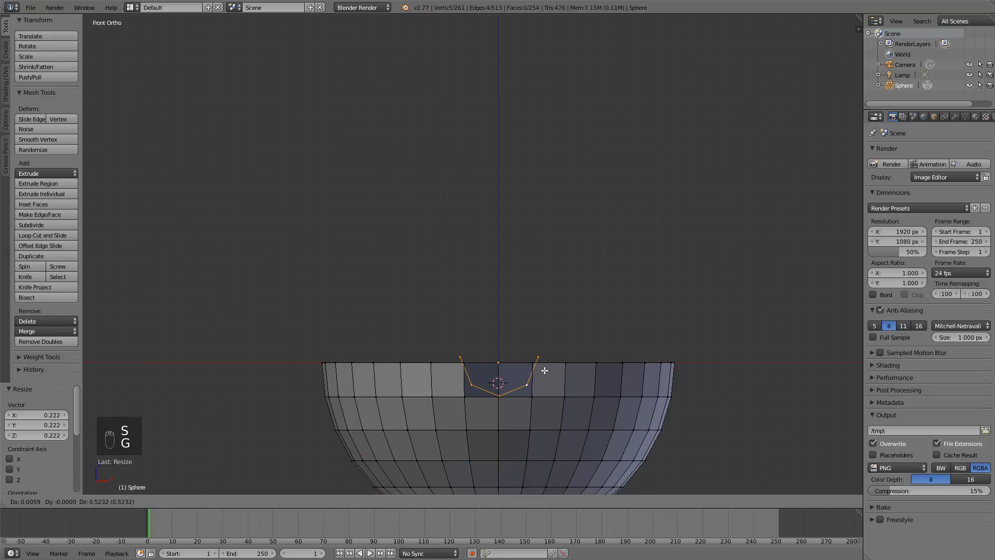
left_click(540, 370)
Fine-tune the half circle's size and position so that it sits centred inside the notch, just below the rim line
key("s")
left_click(540, 379)
key("g")
left_click(539, 378)
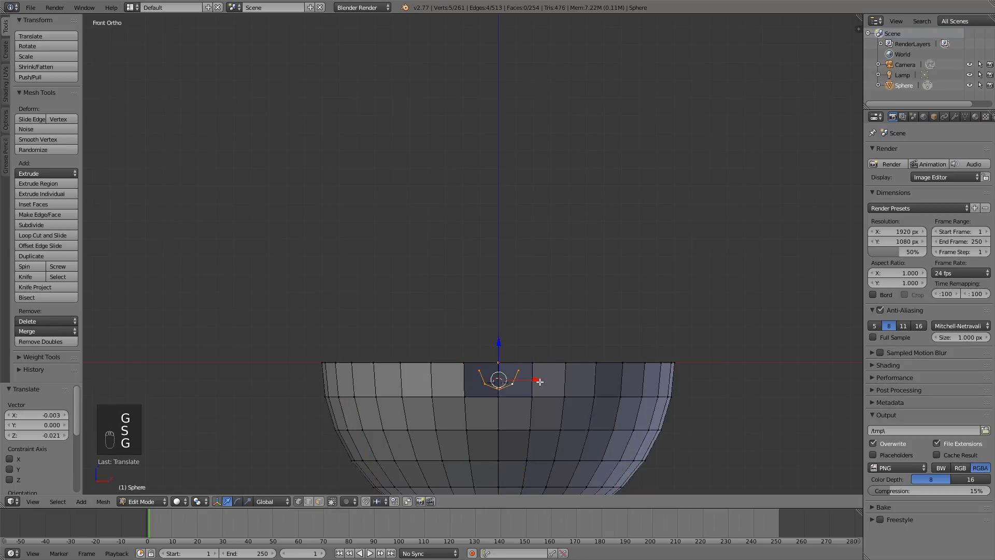
key("s")
left_click(556, 387)
Set the snap element to Vertex for moving geometry
scroll(556, 387, "up", 2)
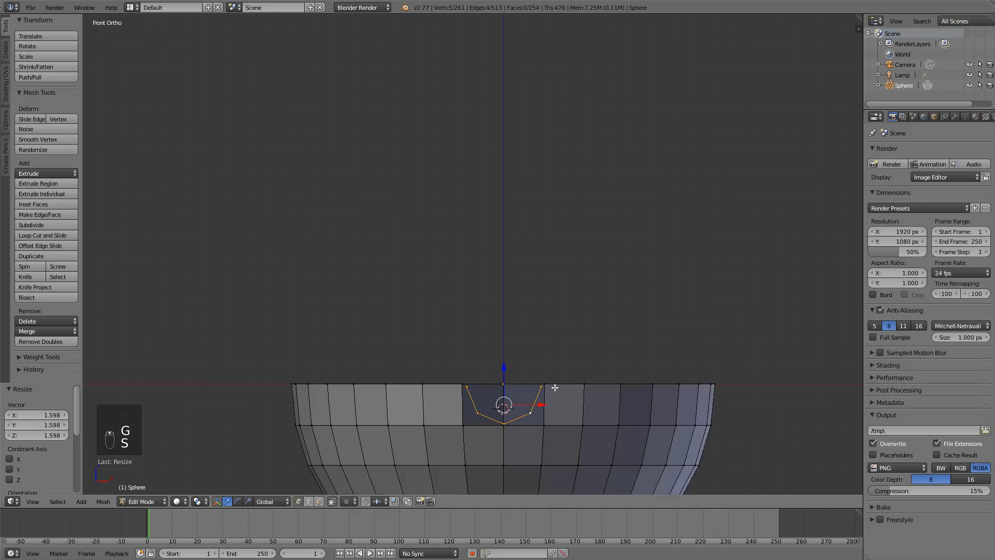
middle_click_drag(565, 413, 562, 381, "shift")
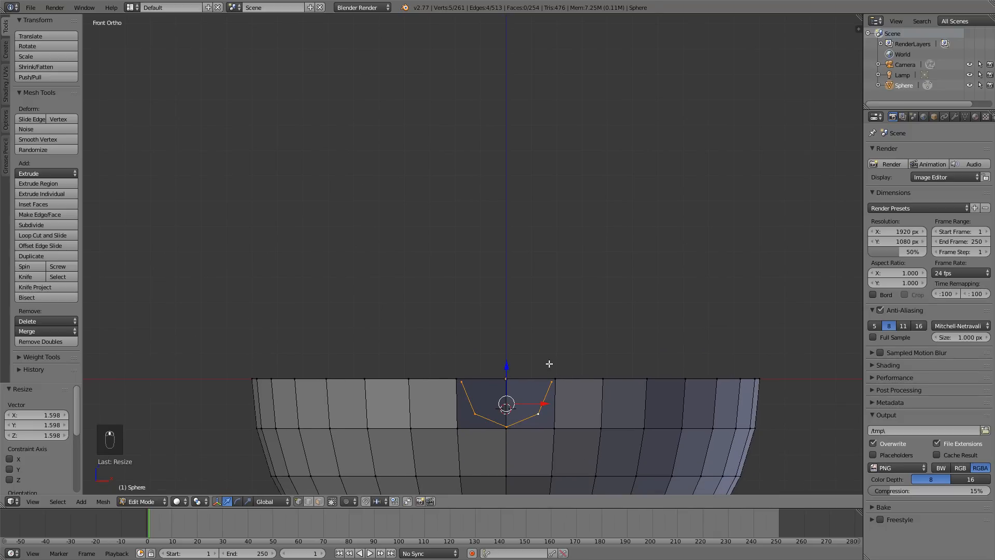
left_click(381, 502)
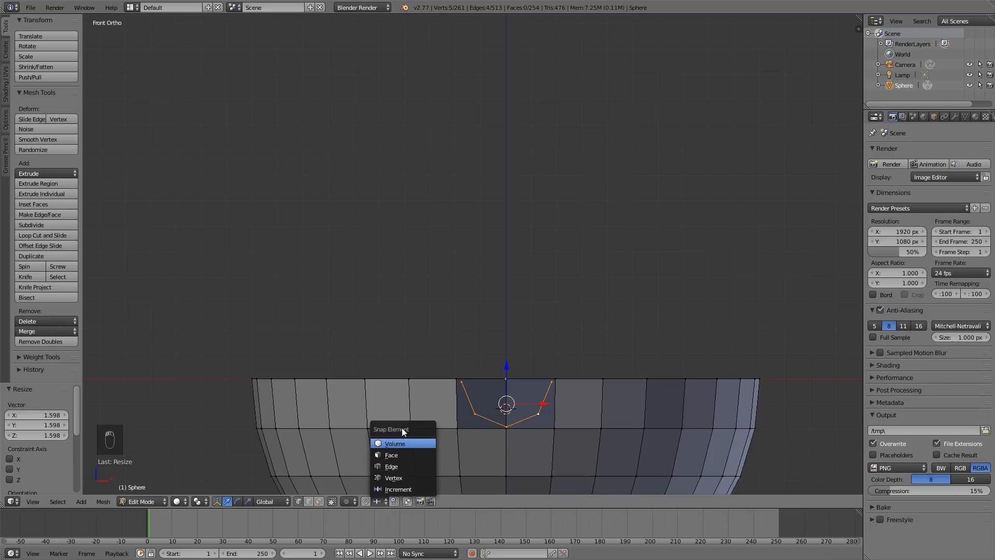
left_click(392, 478)
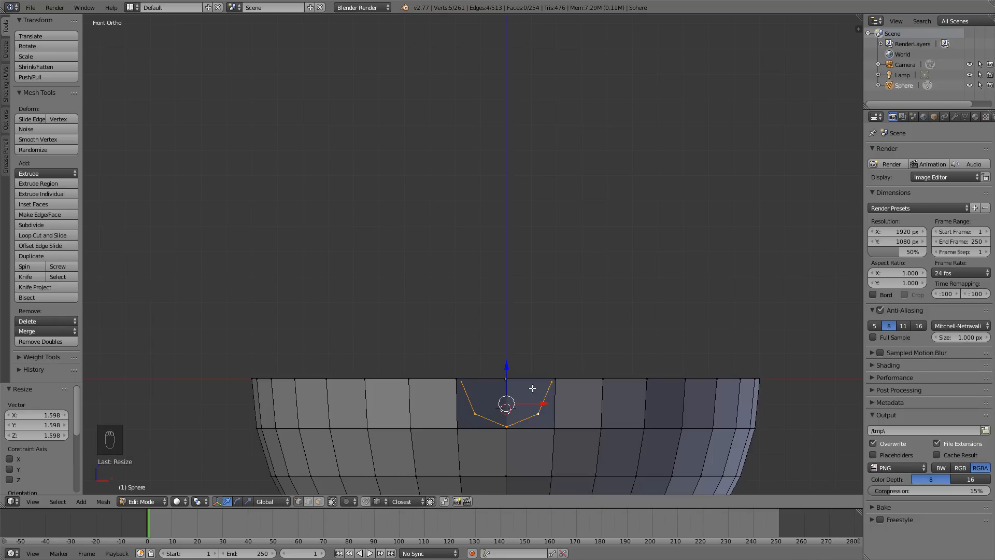
scroll(534, 388, "down", 1)
key("g")
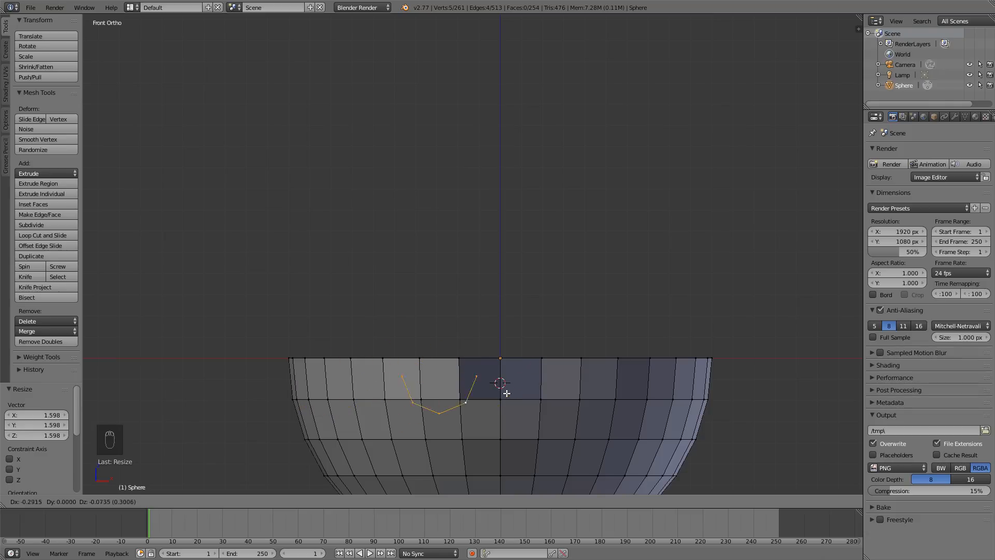
key("Escape")
Scale the half circle up by about 1.097 so that its ends meet the notch's upper corners
scroll(579, 401, "up", 2)
middle_click_drag(577, 403, 568, 368, "shift")
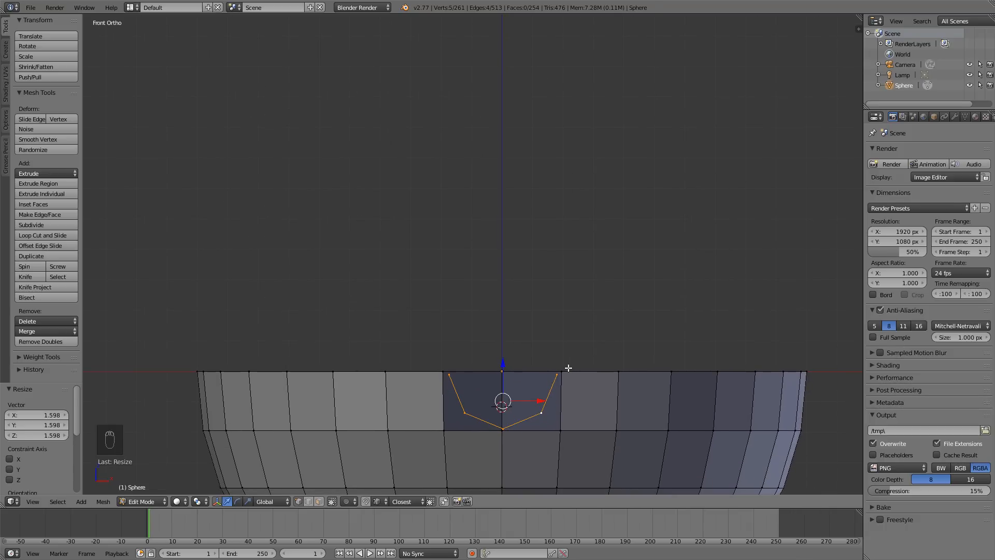
key("s")
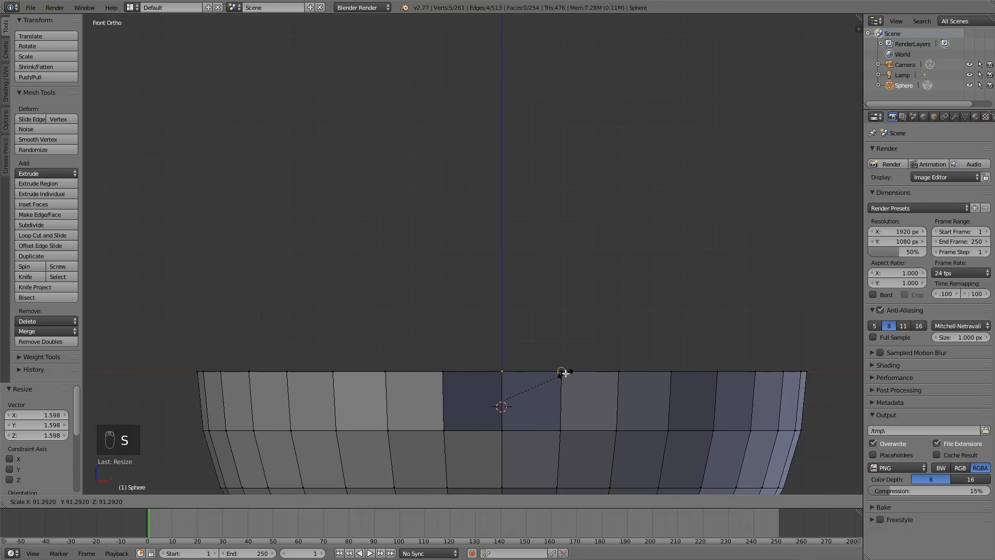
right_click(565, 374)
middle_click_drag(565, 374, 564, 389)
key("s")
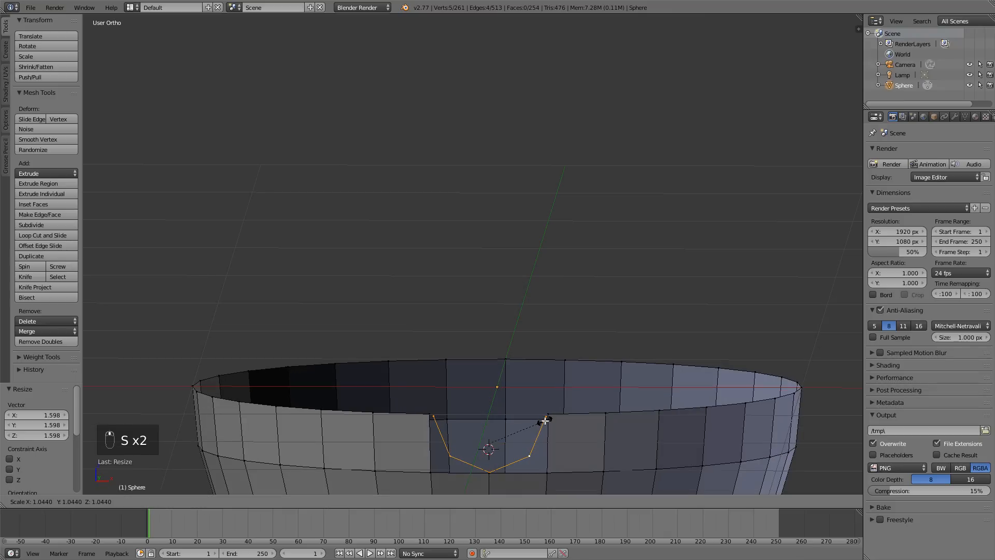
left_click(545, 421)
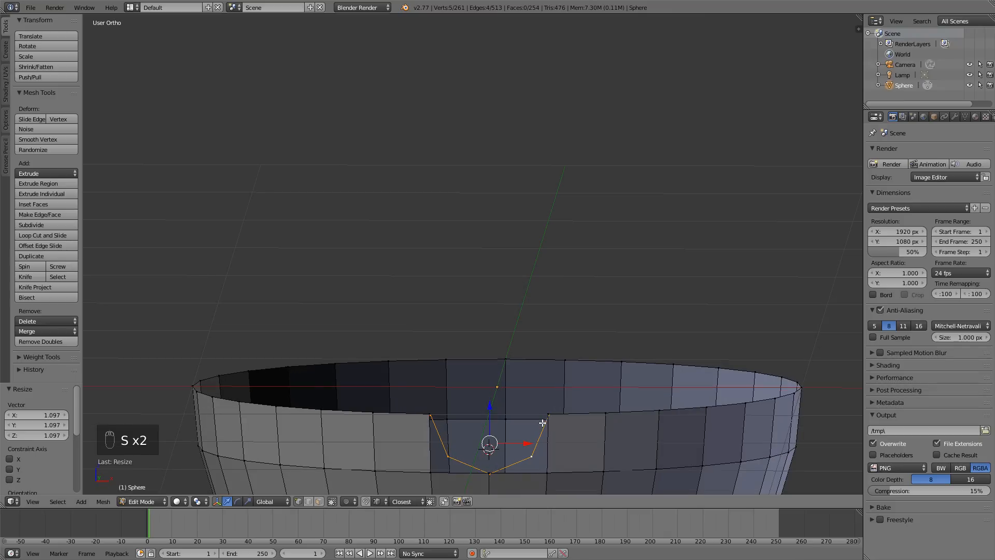
Snap the bowl's rim vertex at the notch's upper-right corner onto the half circle's right end vertex
middle_click_drag(544, 422, 548, 417)
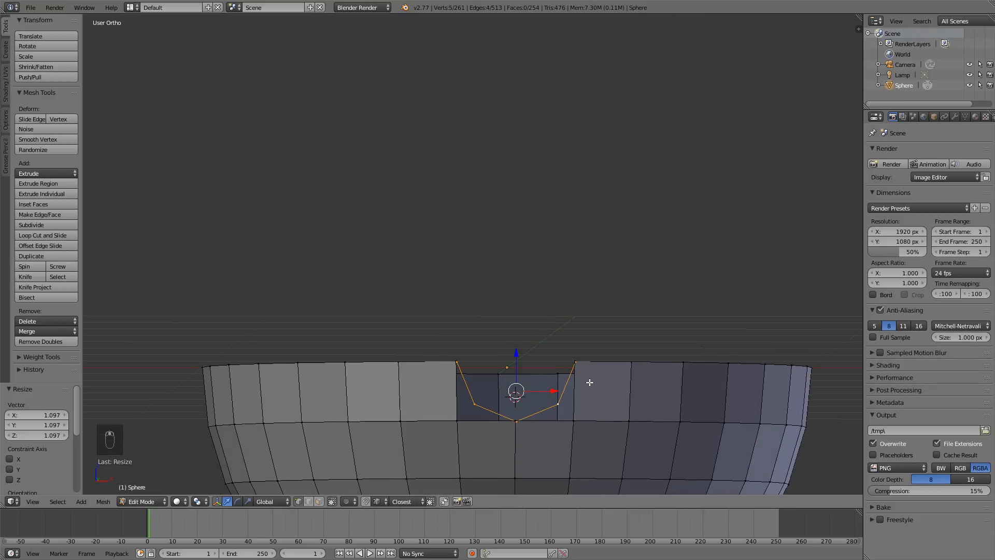
right_click(575, 363)
key("g")
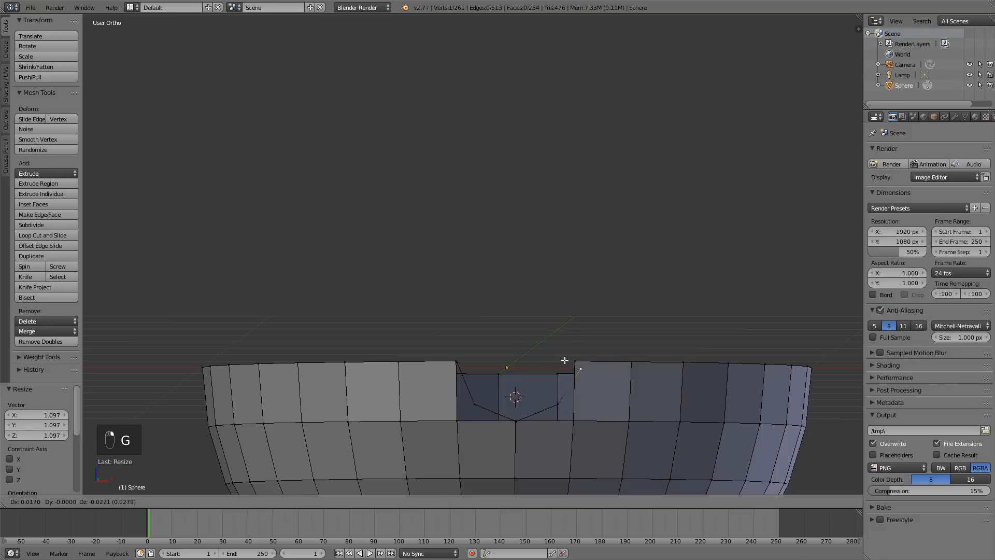
right_click(573, 362)
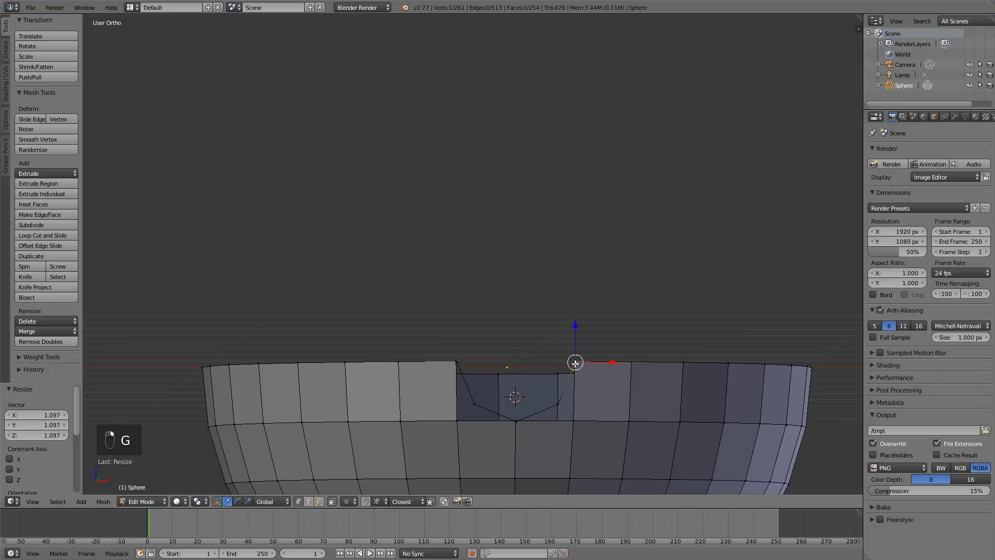
key("g")
right_click(611, 370)
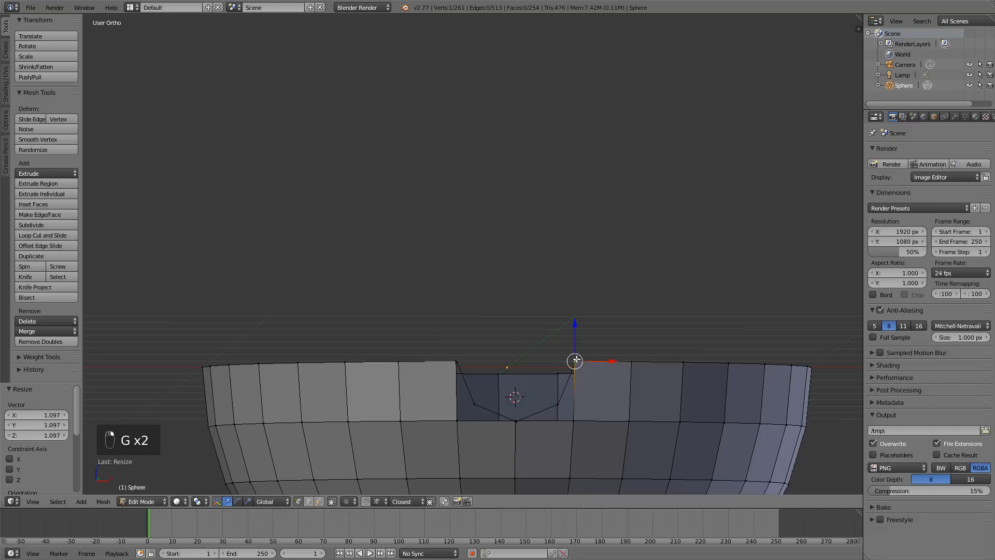
key("g")
right_click(594, 354)
key("g")
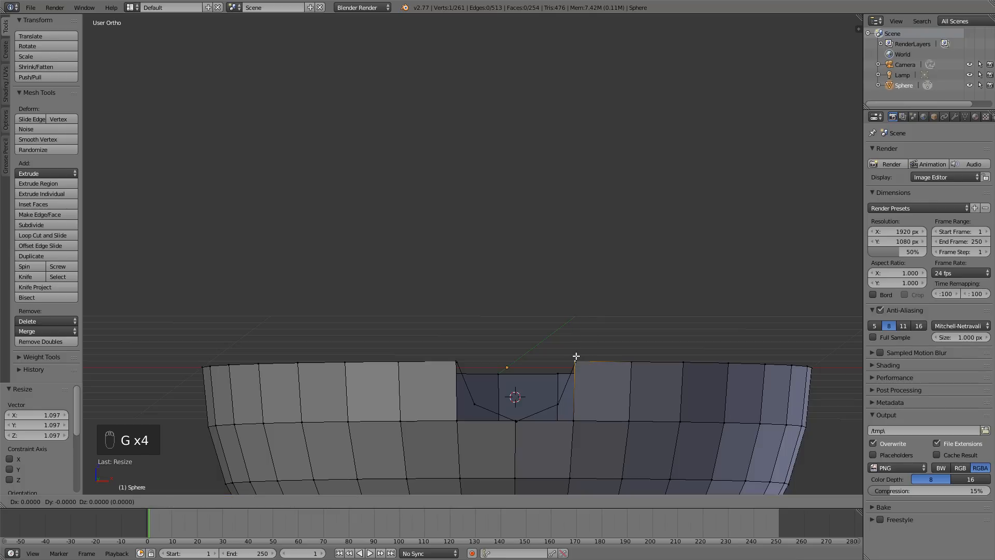
left_click(576, 358)
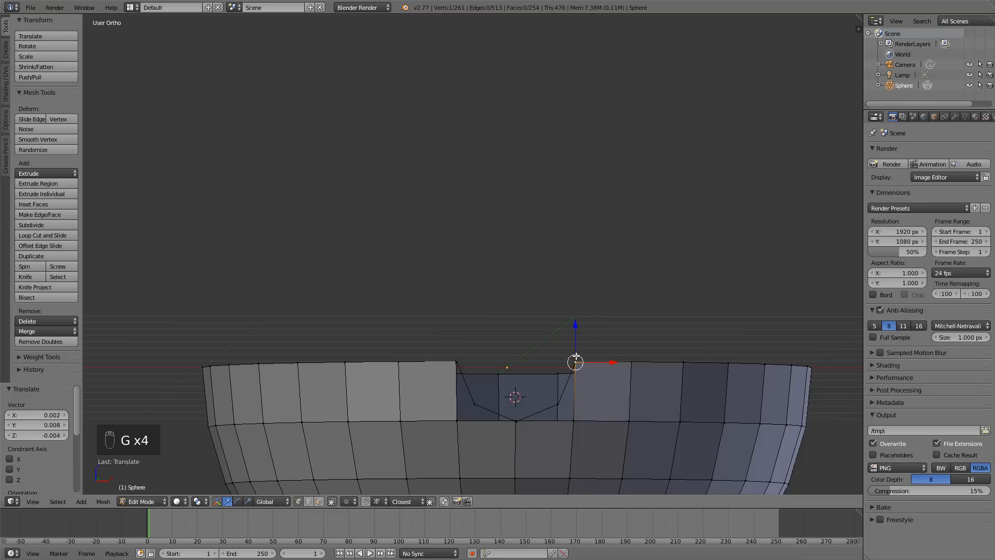
Snap the bowl vertices at the notch's lower-right corner and bottom centre onto the matching half circle vertices
right_click(573, 421)
key("g")
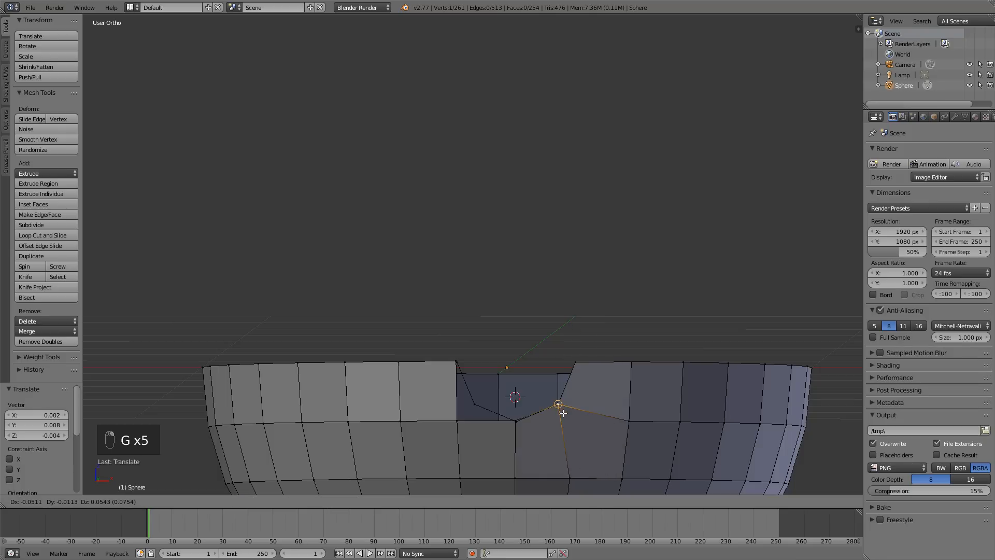
left_click(563, 412)
right_click(514, 418)
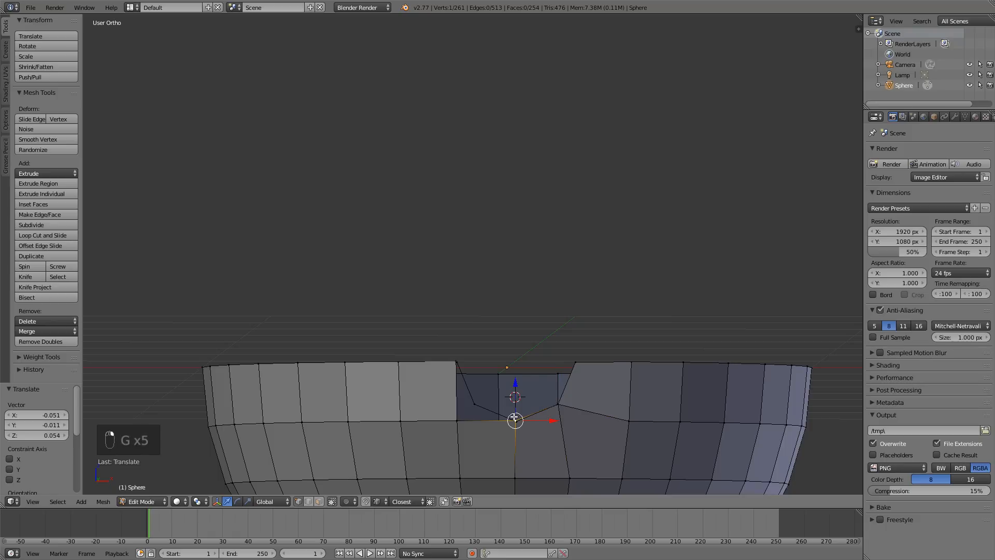
key("g")
left_click(515, 421)
Snap the bowl vertices at the notch's lower-left and upper-left corners onto the matching half circle vertices
right_click(456, 420)
key("g")
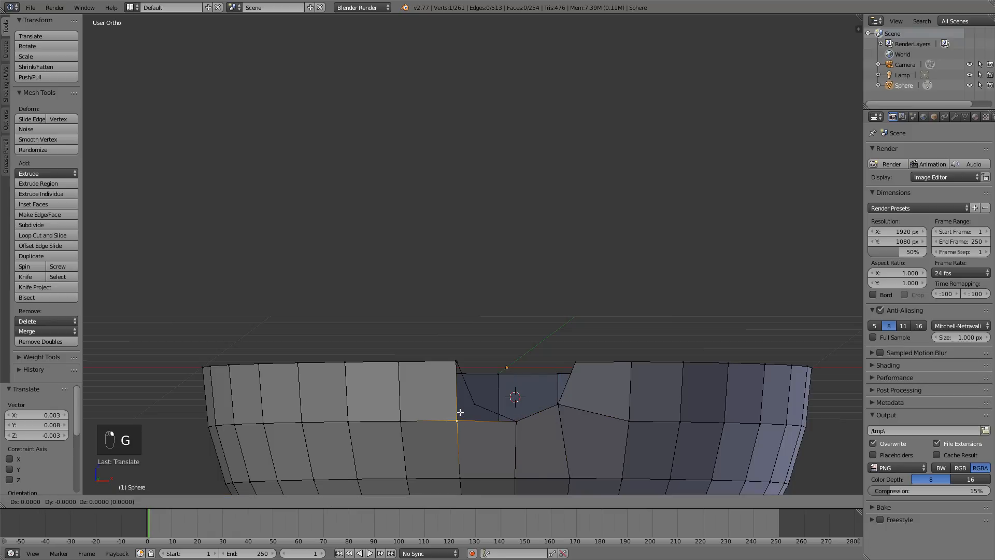
left_click(475, 397)
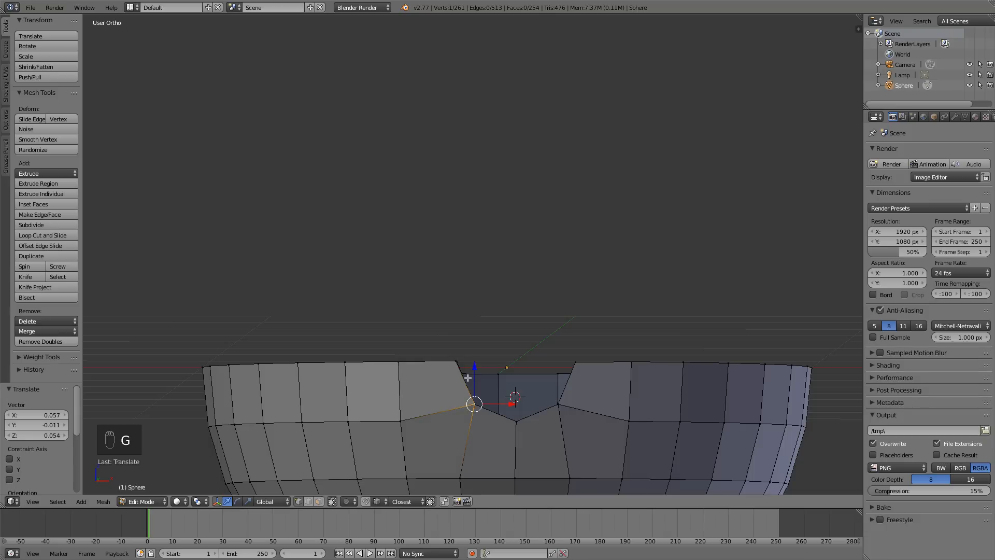
right_click(456, 355)
key("g")
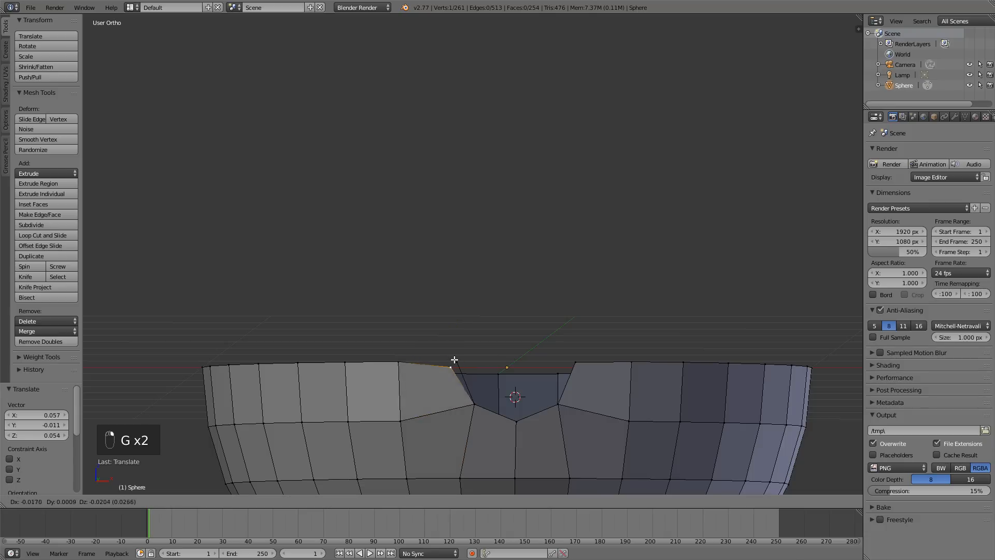
left_click(455, 360)
Remove the doubled vertices across the whole mesh with a merge distance of 0.0001, and clear the selection
middle_click_drag(525, 365, 521, 369)
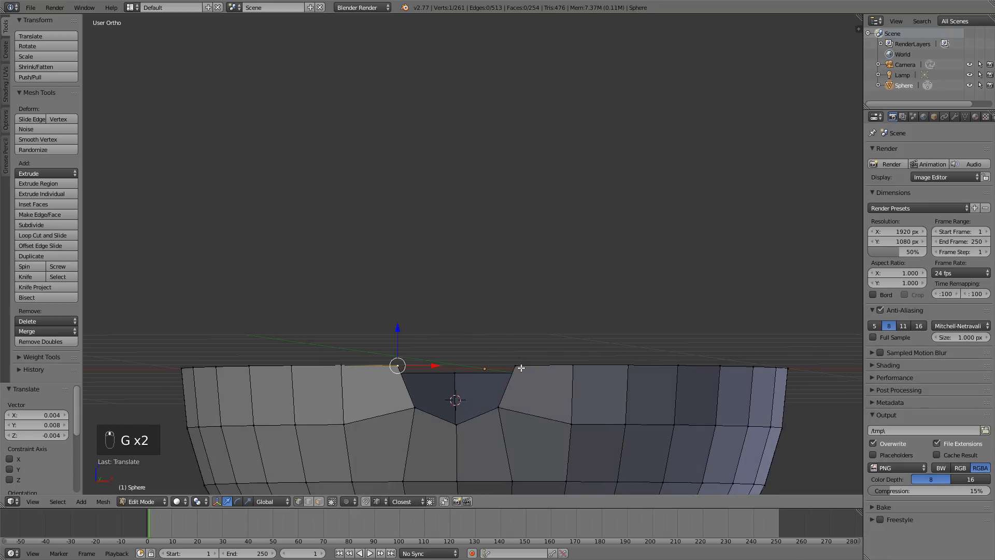
key("KP_1")
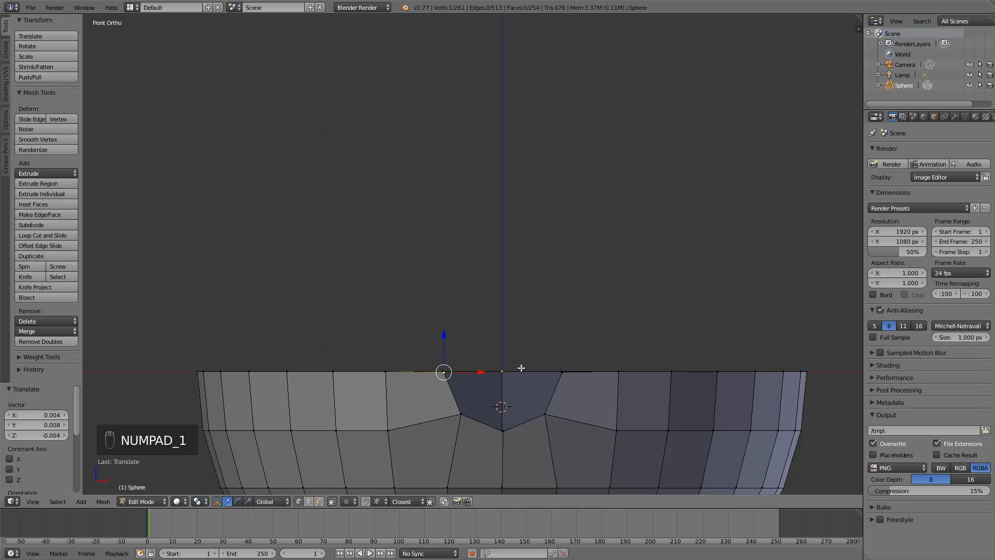
middle_click_drag(568, 365, 553, 340, "shift")
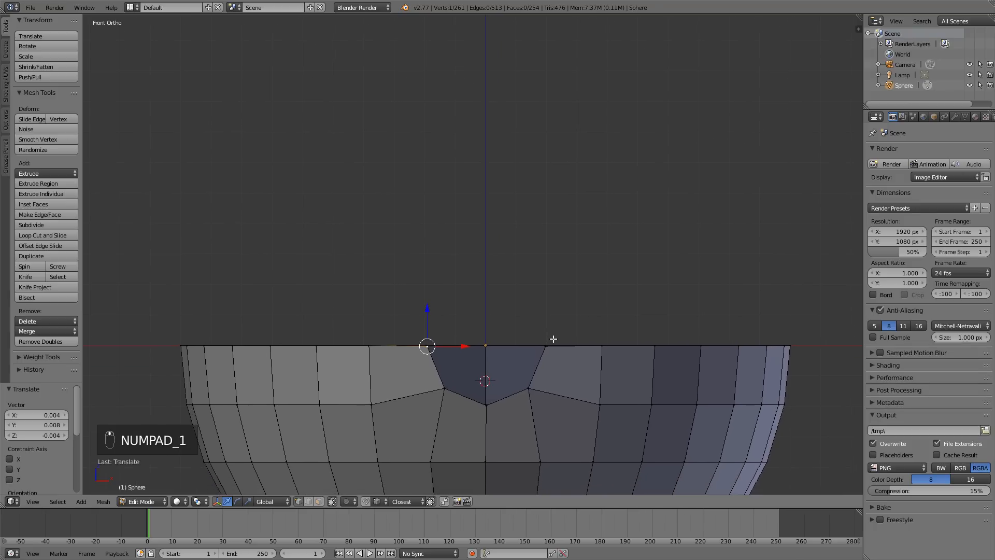
key("a")
key("a")
key("a")
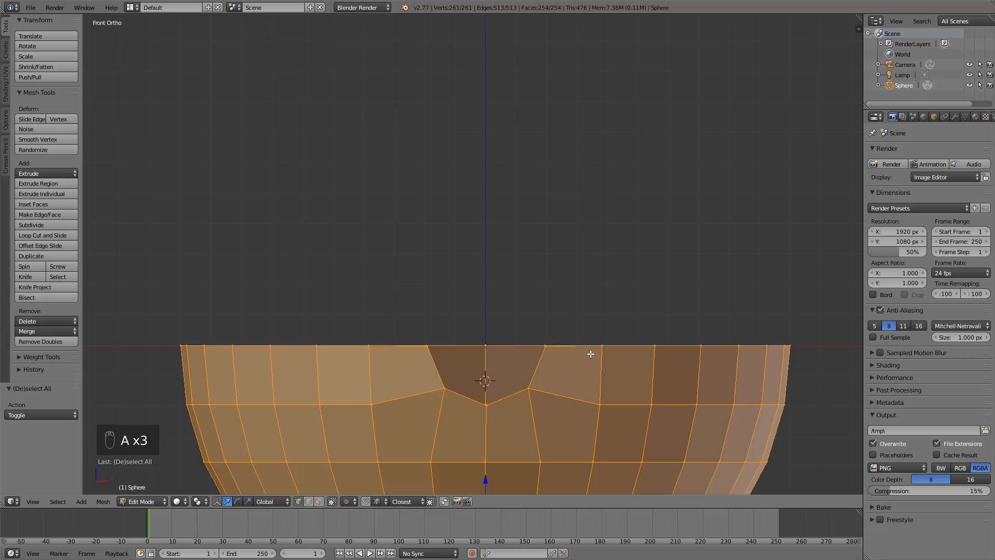
key("w")
left_click(566, 350)
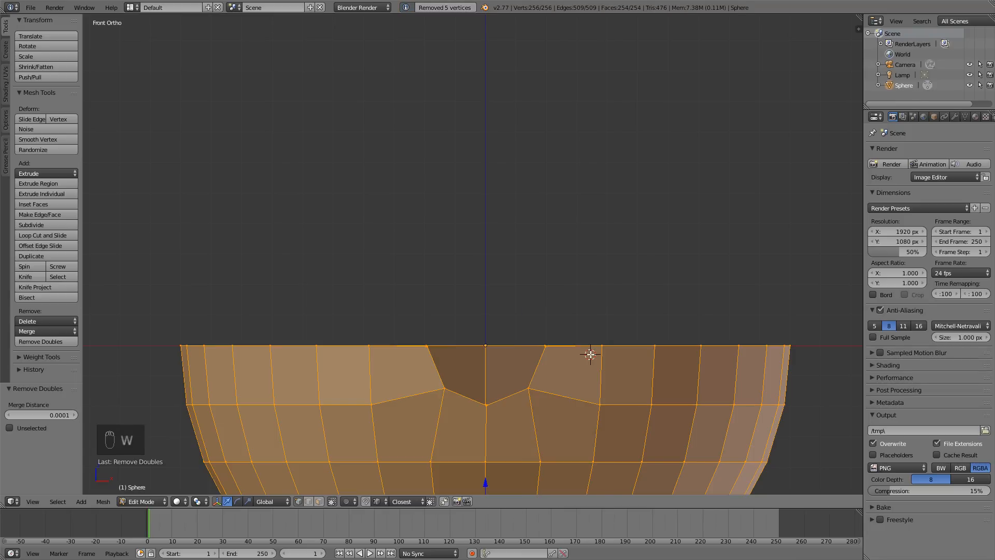
scroll(593, 365, "up", 1)
middle_click_drag(594, 374, 583, 344, "shift")
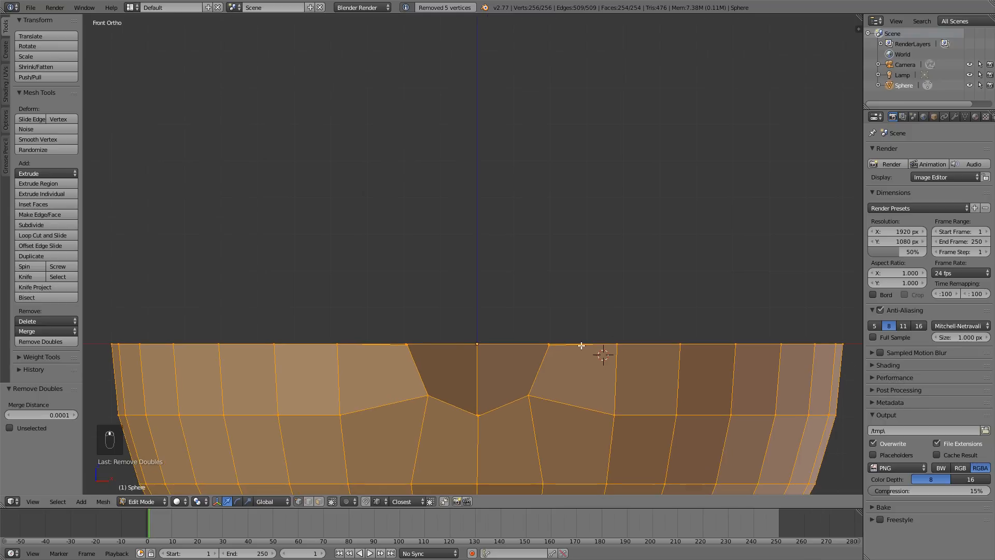
key("a")
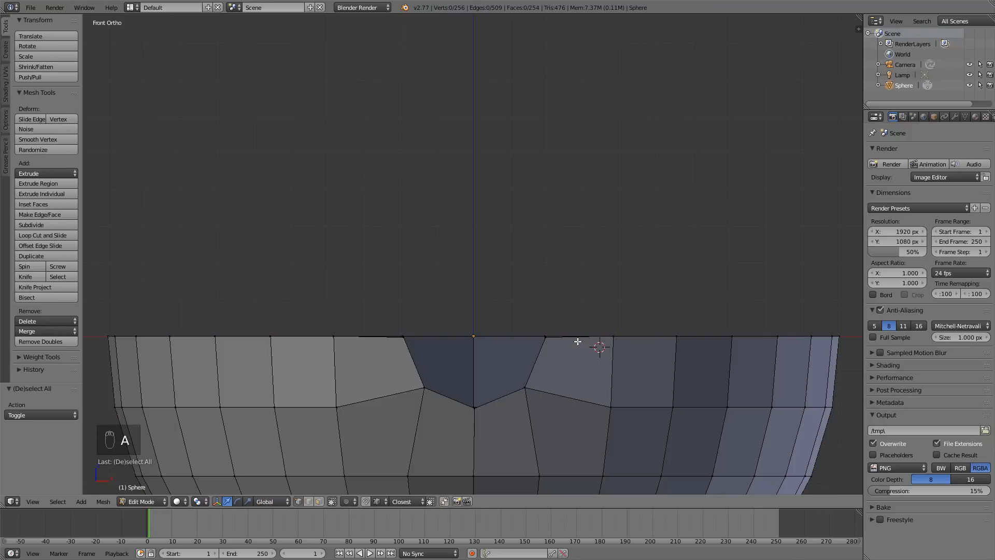
In Object Mode, add a level 2 Catmull-Clark subdivision modifier to the bowl and shade it smooth
key("Tab")
scroll(577, 341, "down", 3)
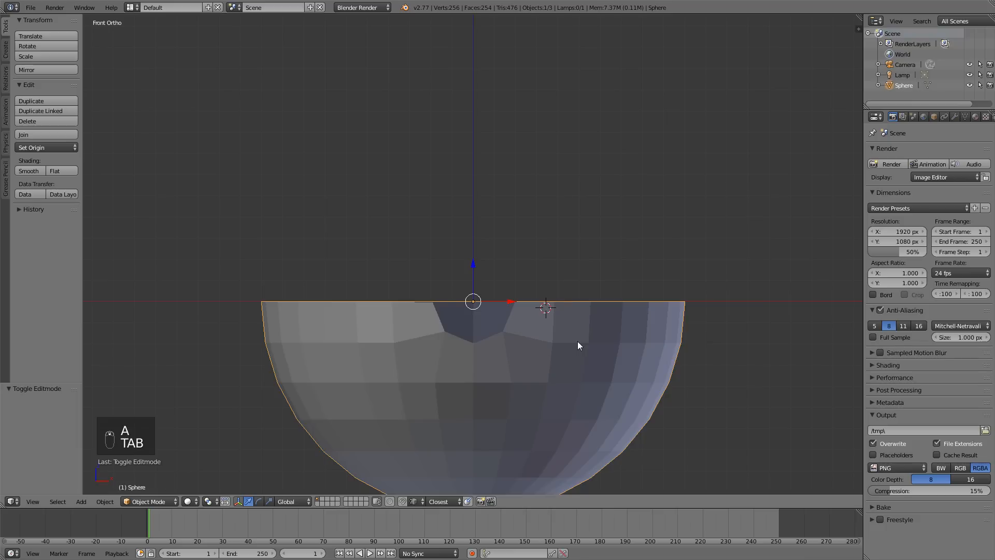
middle_click_drag(575, 309, 564, 291)
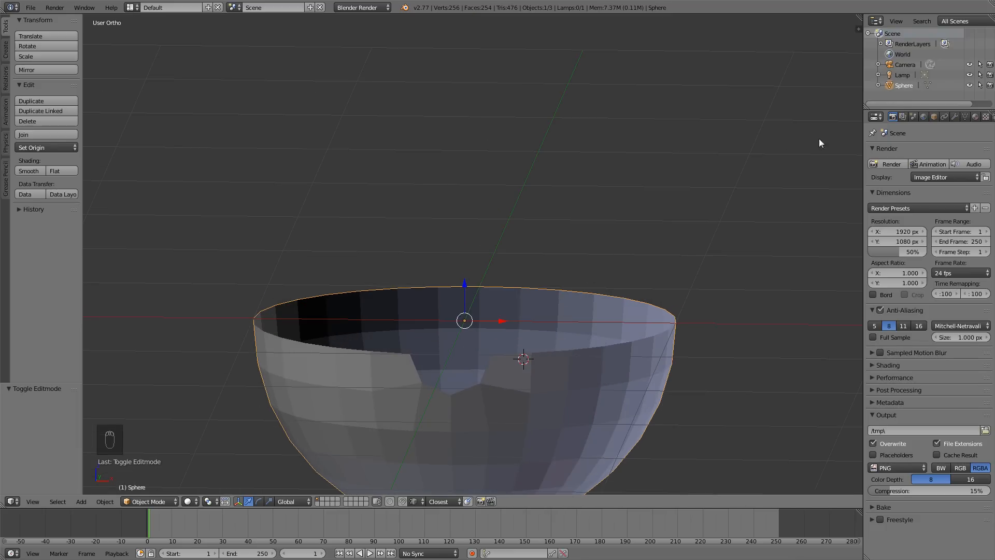
left_click(958, 115)
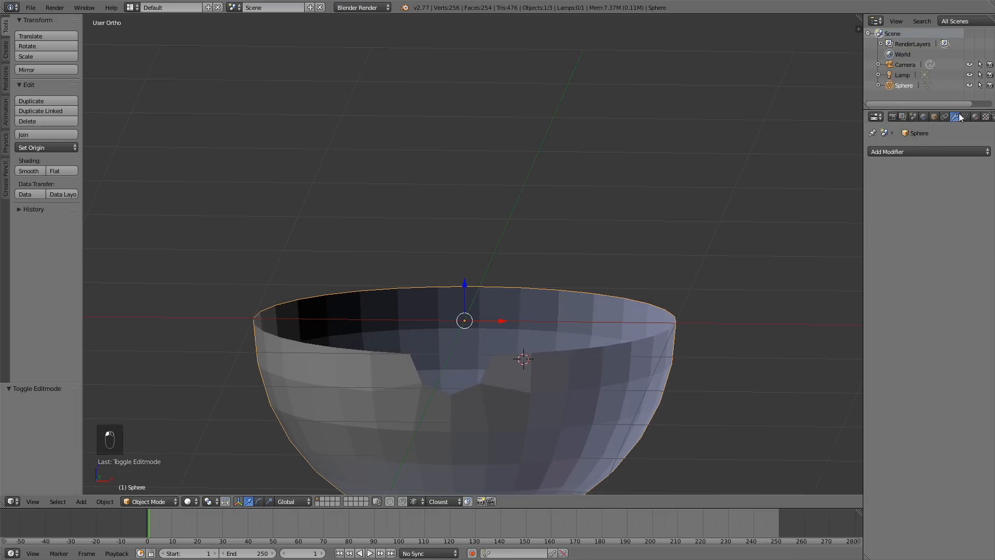
left_click(891, 150)
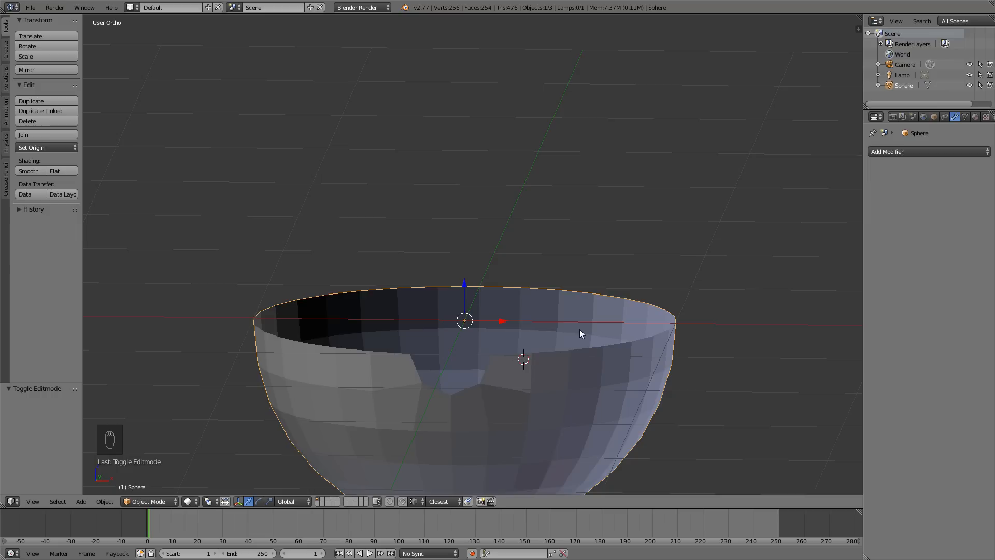
key("ctrl+2")
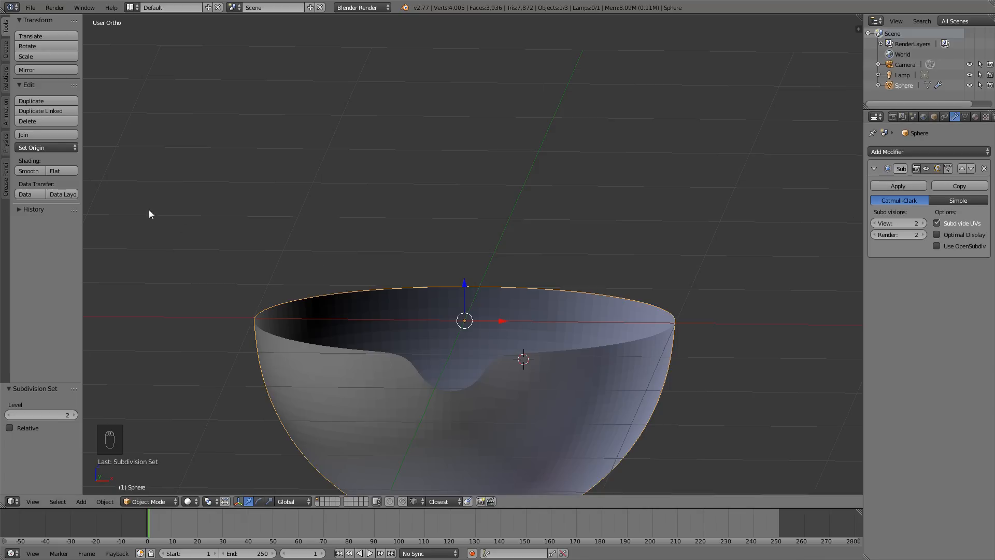
left_click(30, 172)
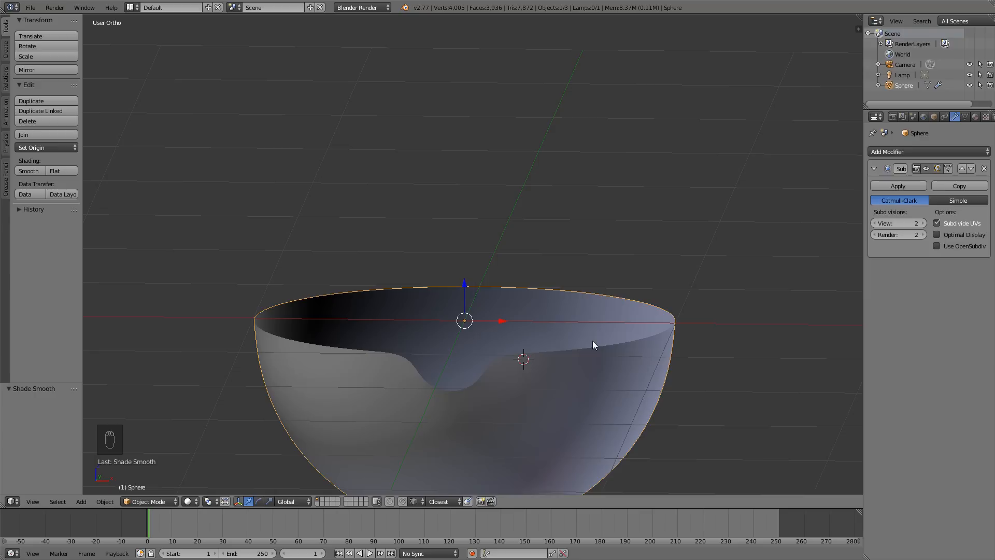
Compare the bowl's wireframe with the subdivision modifier shown and hidden in the viewport, and return to solid shading
key("z")
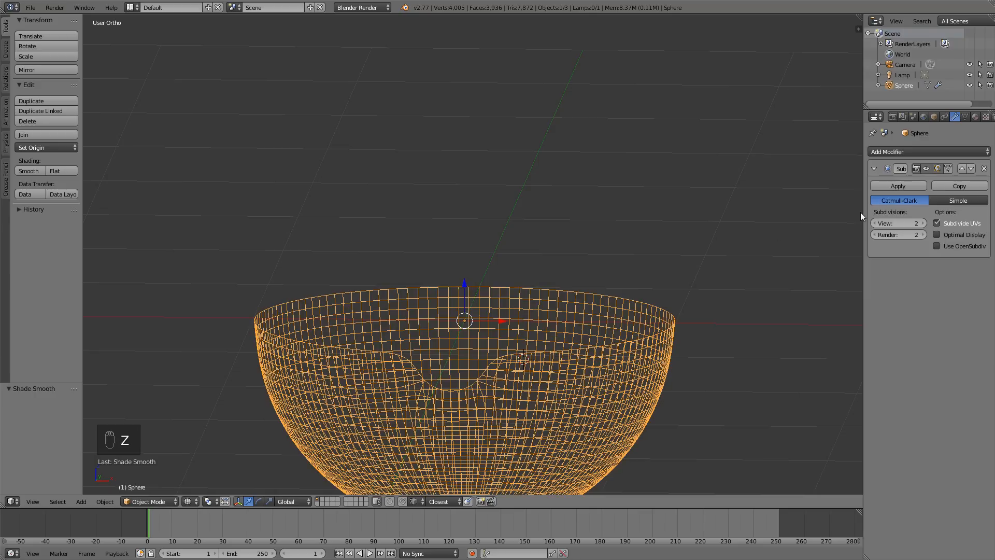
left_click(926, 169)
left_click(926, 169)
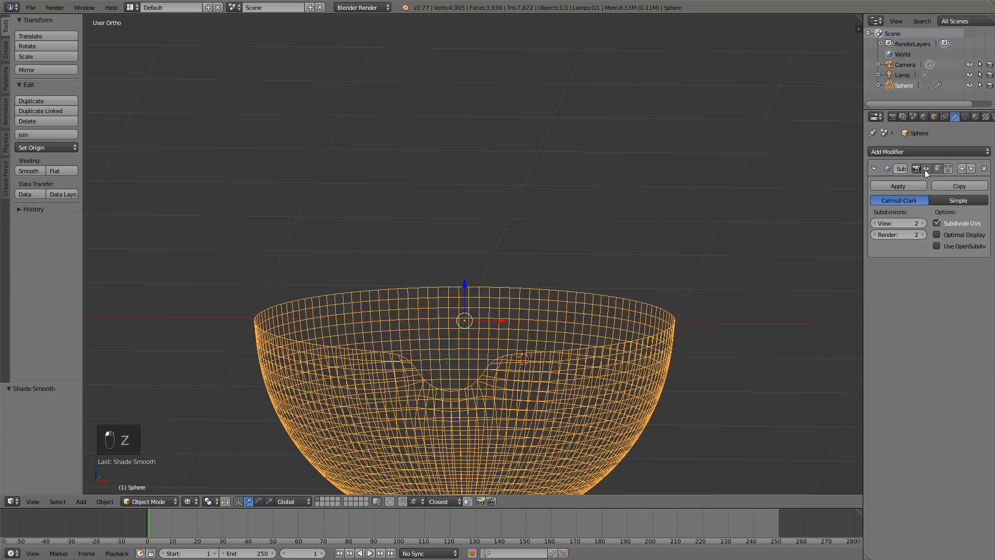
left_click(926, 169)
left_click(926, 169)
key("z")
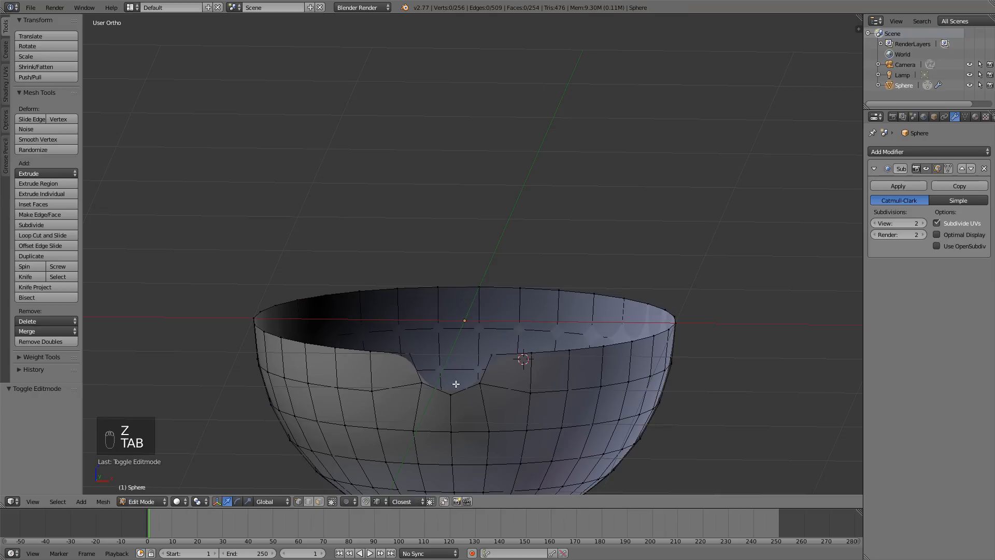
In Edit Mode, extrude the bowl's upper rim edge loop, without the notch edges, upward by 0.008 along Z
middle_click_drag(456, 383, 460, 373)
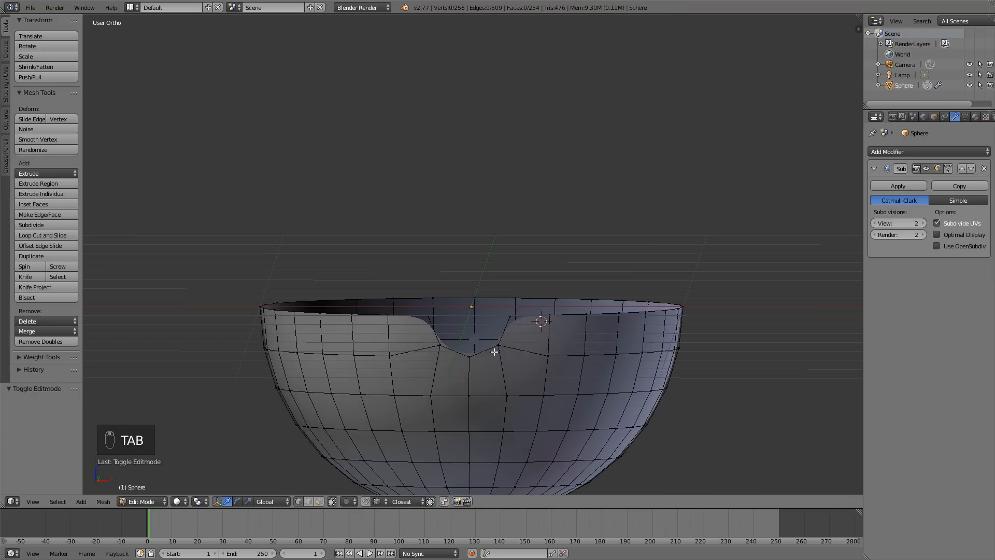
scroll(536, 321, "up", 1)
key("a")
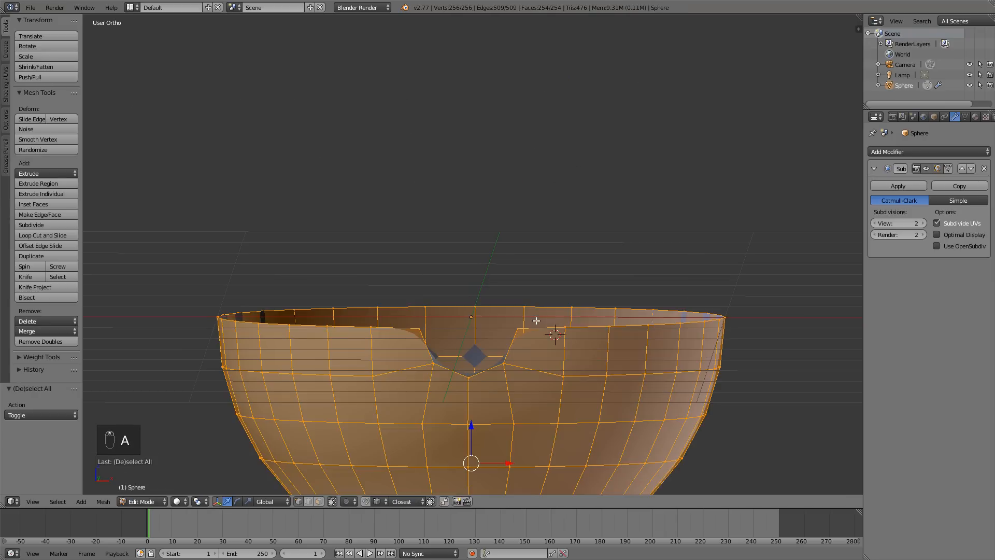
key("a")
left_click(535, 324, "alt")
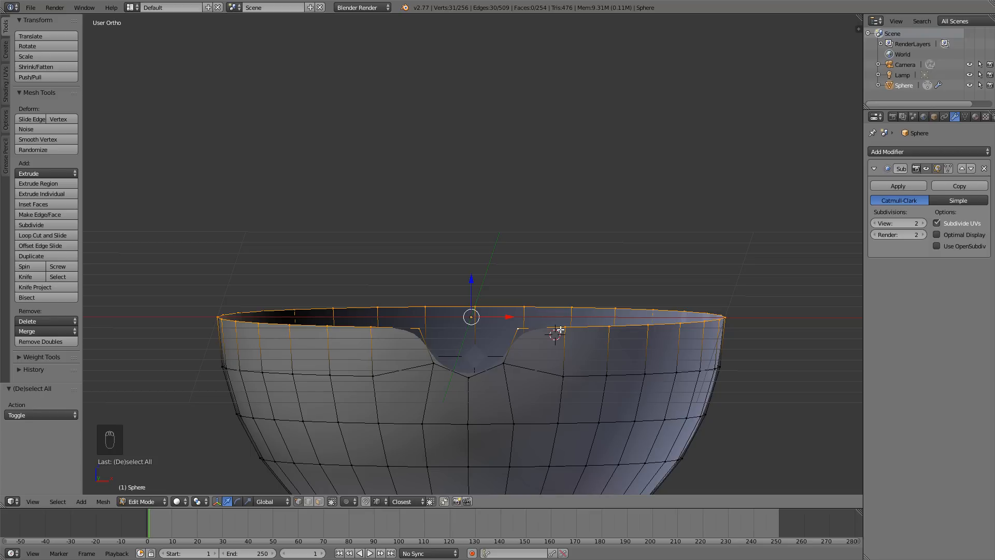
key("e")
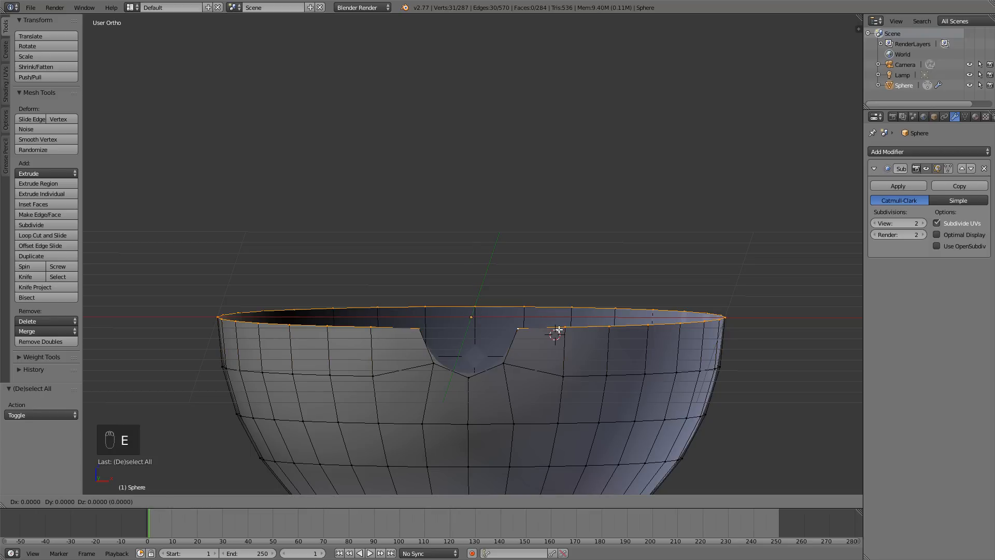
key("z")
left_click(558, 327)
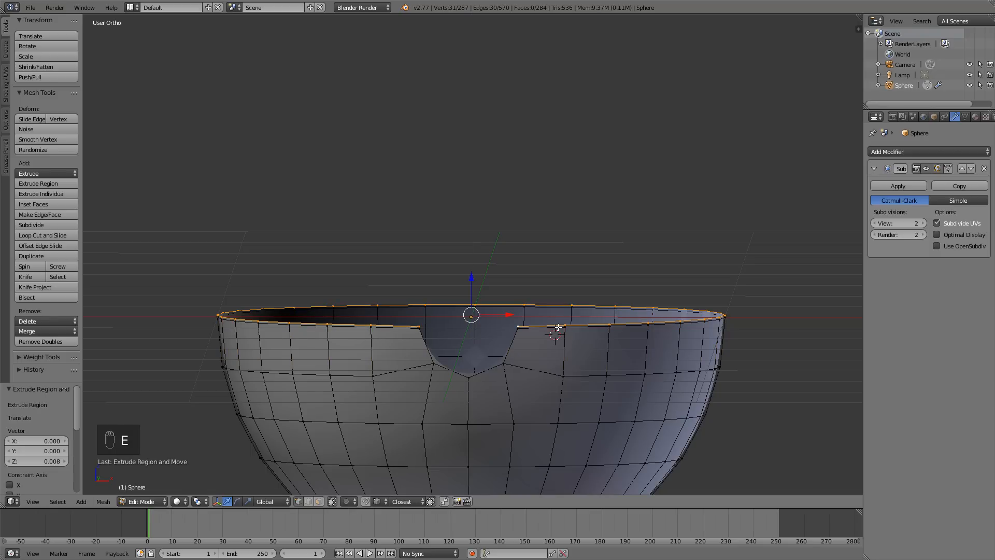
Duplicate the boundary edge loop running along the rim and notch, place the copy 0.026 higher along Z, and clear the selection
scroll(539, 345, "up", 3)
scroll(539, 345, "up", 2)
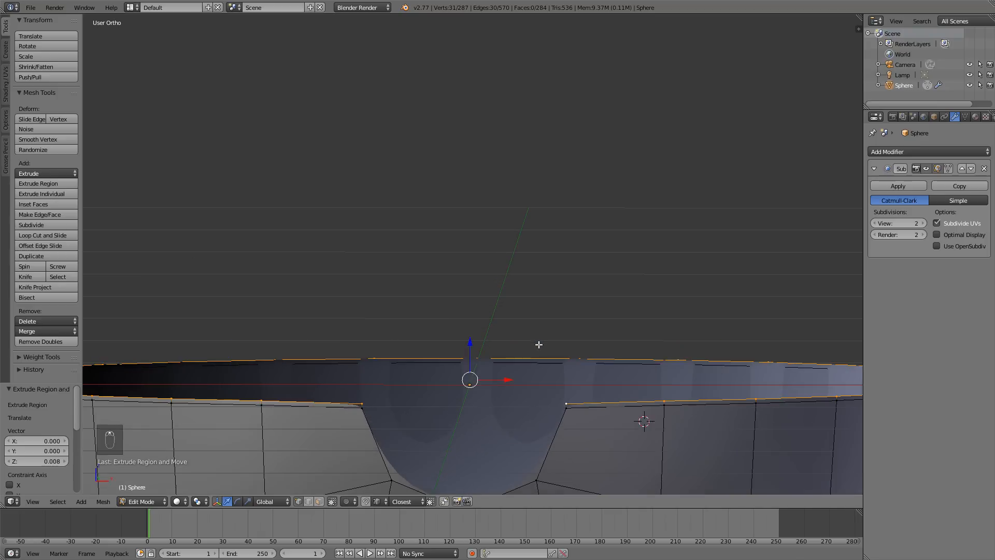
scroll(539, 345, "down", 2)
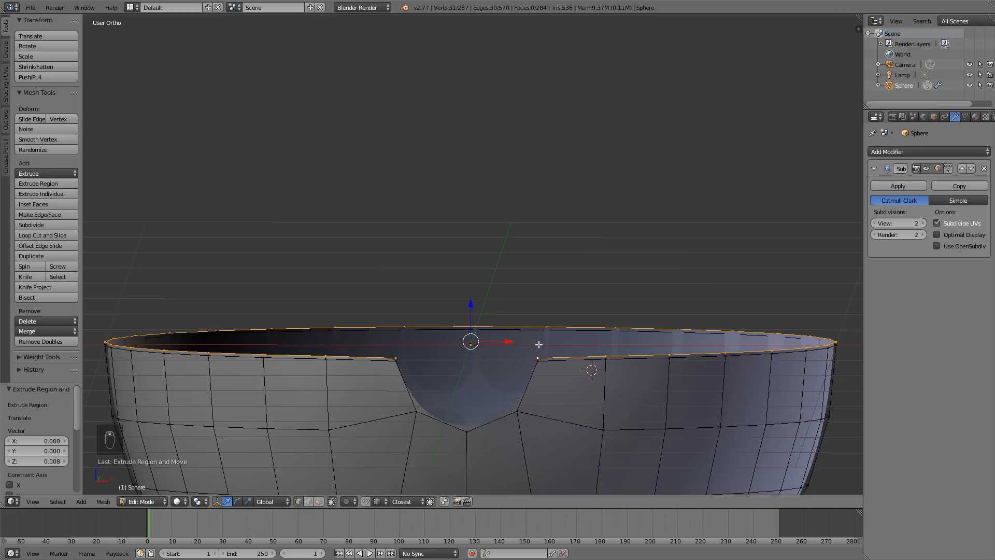
key("KP_1")
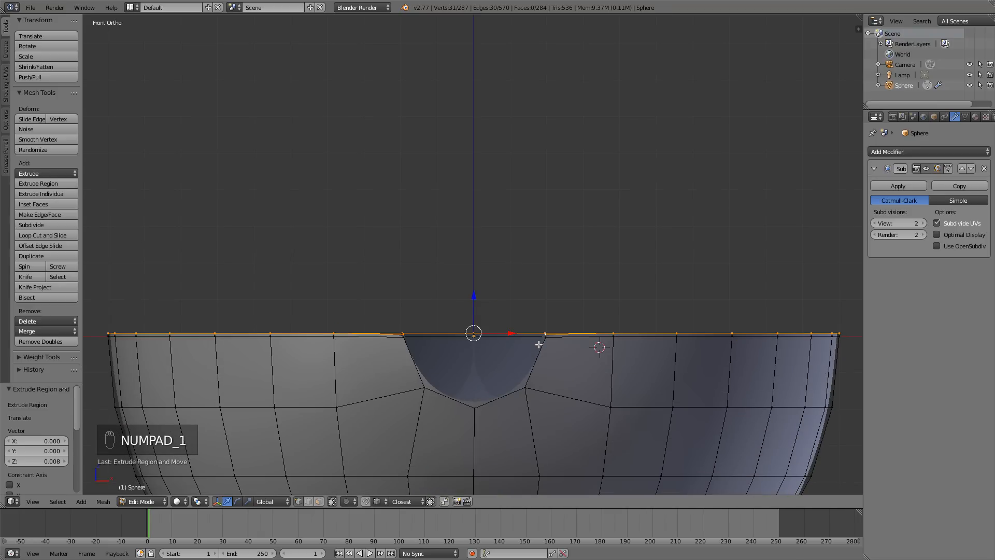
key("a")
key("a")
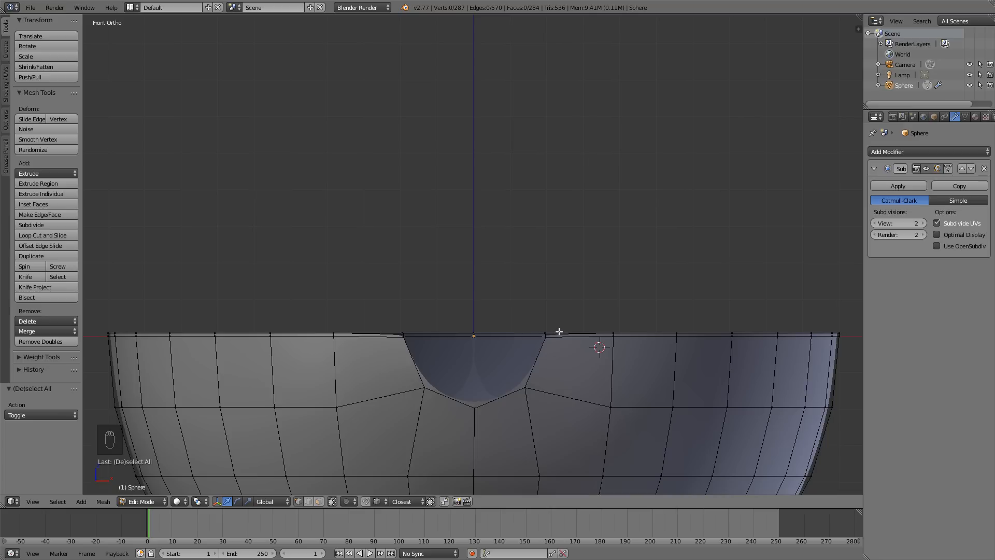
right_click(559, 332, "alt")
right_click(538, 355, "alt")
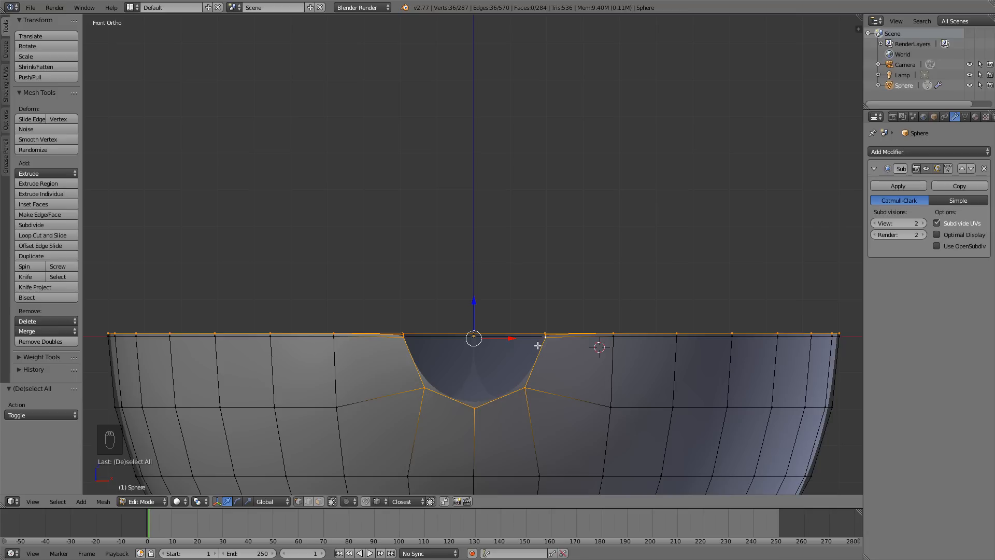
key("shift+d")
key("z")
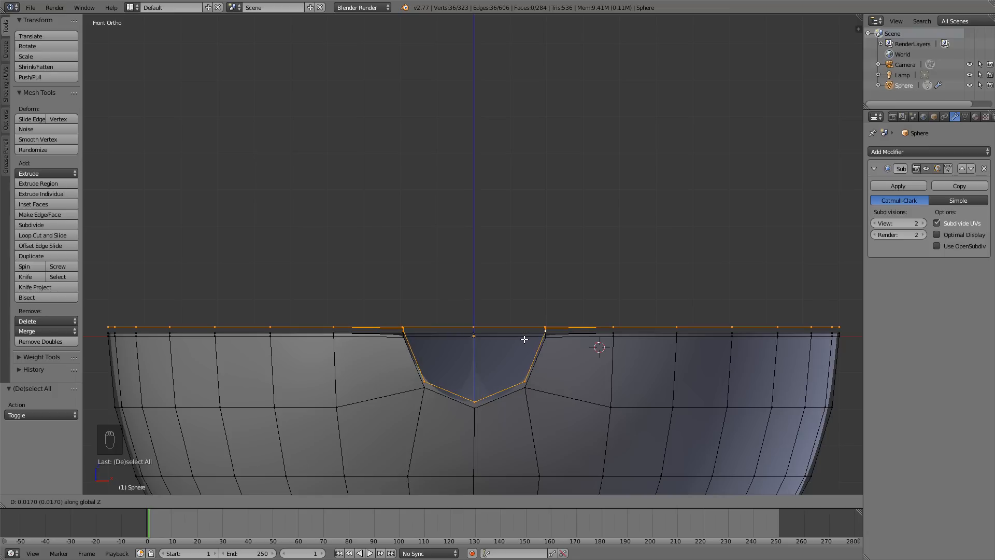
left_click(524, 336)
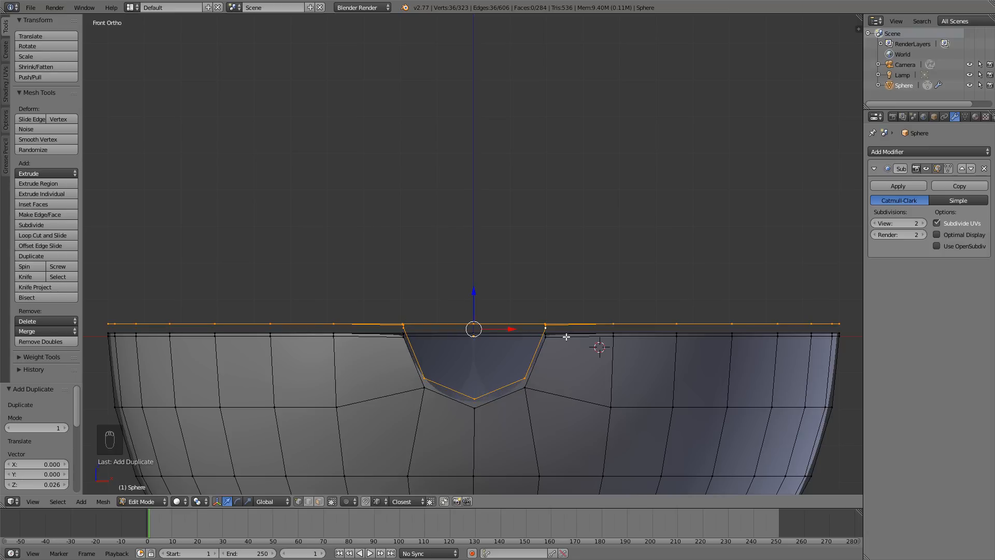
scroll(567, 337, "up", 3)
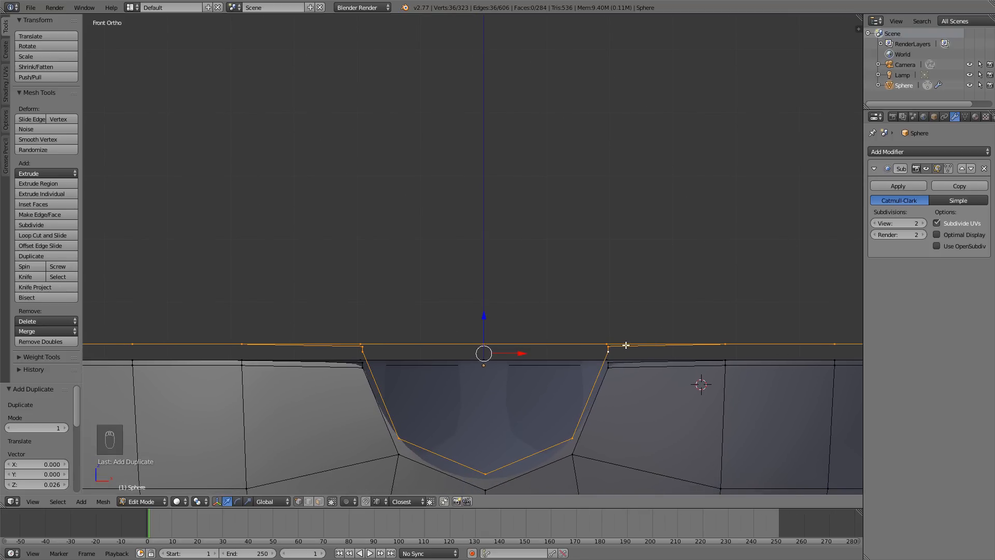
key("a")
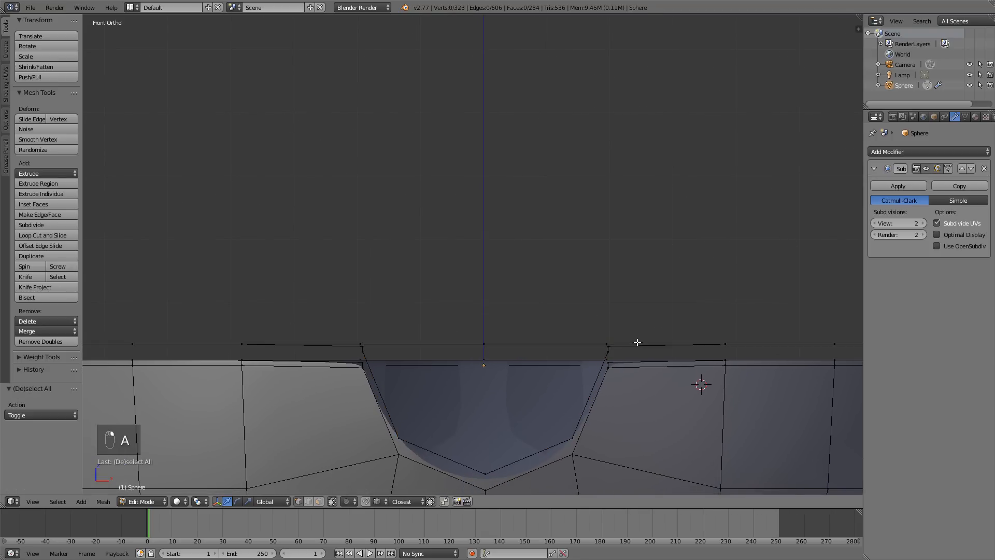
Extrude the duplicated rim edge loop, without its notch edges, about 0.037 upward along Z, and clear the selection
right_click(638, 343, "alt")
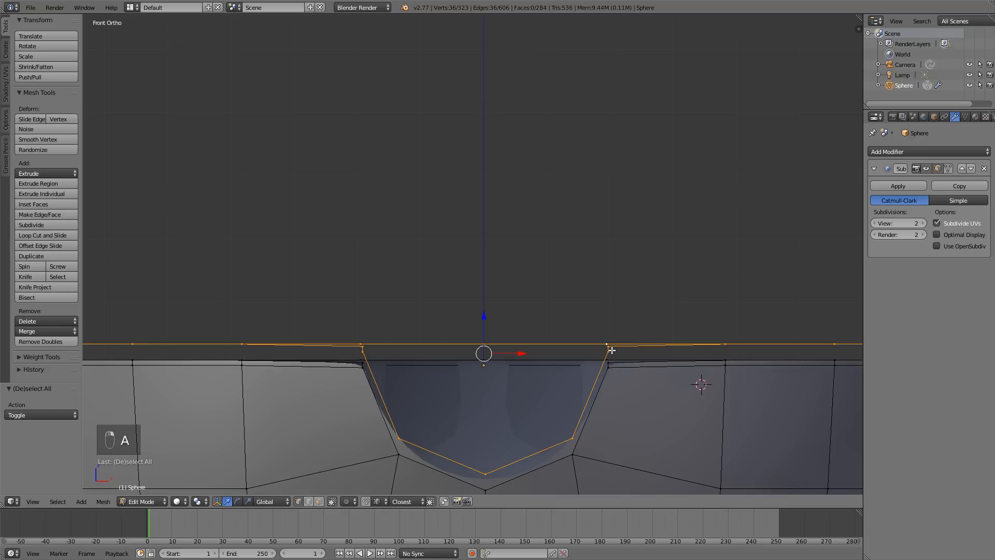
key("b")
left_click_drag(612, 350, 342, 478)
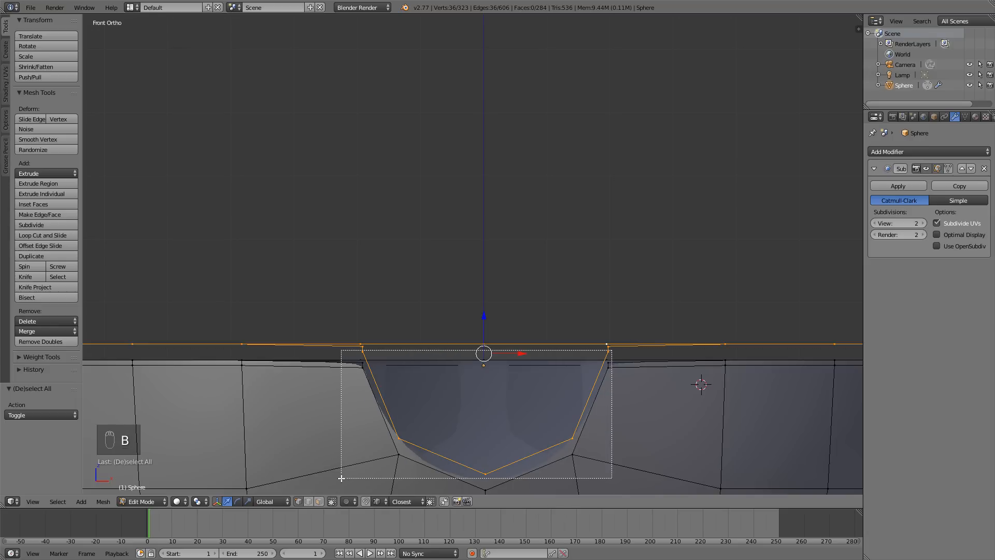
middle_click_drag(341, 478, 341, 477)
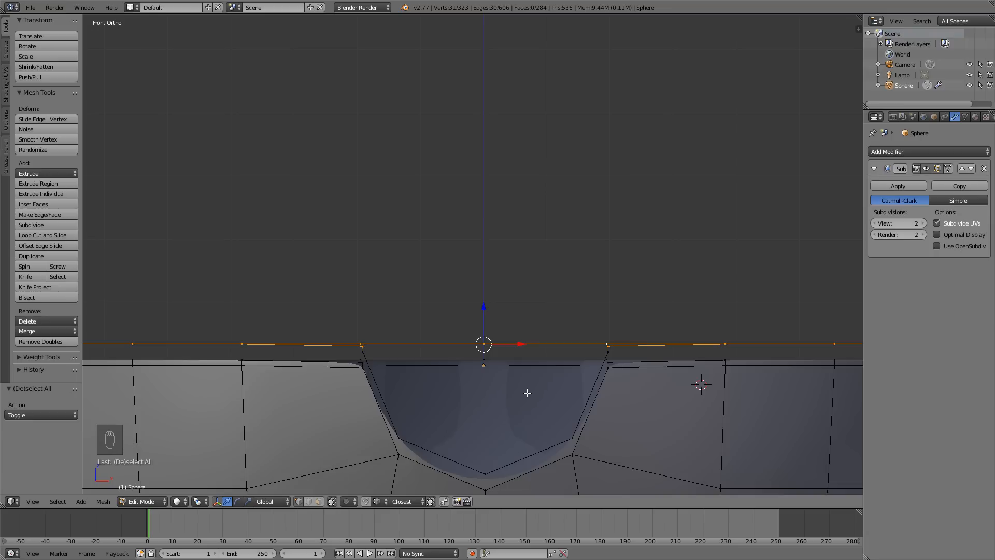
key("b")
middle_click_drag(618, 351, 315, 504)
scroll(511, 331, "down", 3)
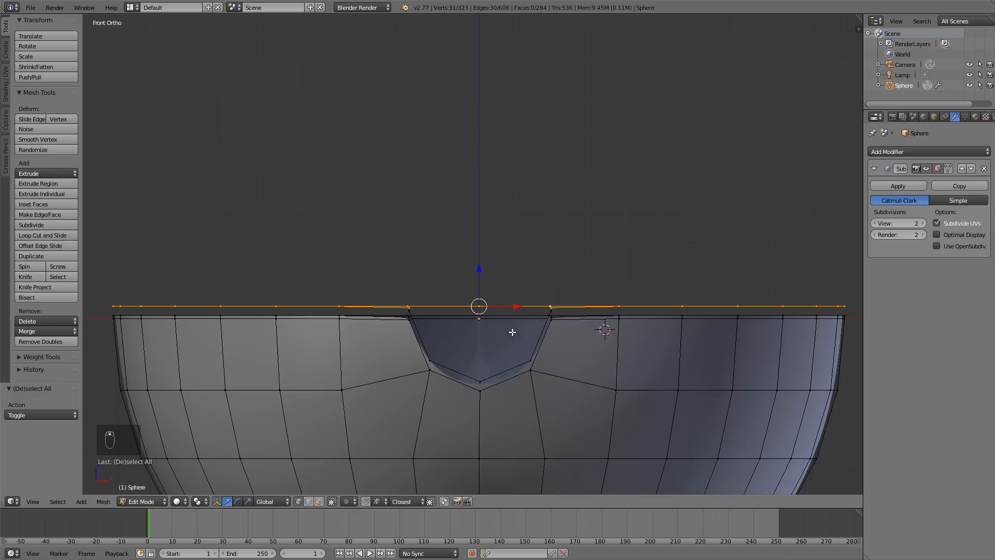
scroll(563, 324, "up", 3)
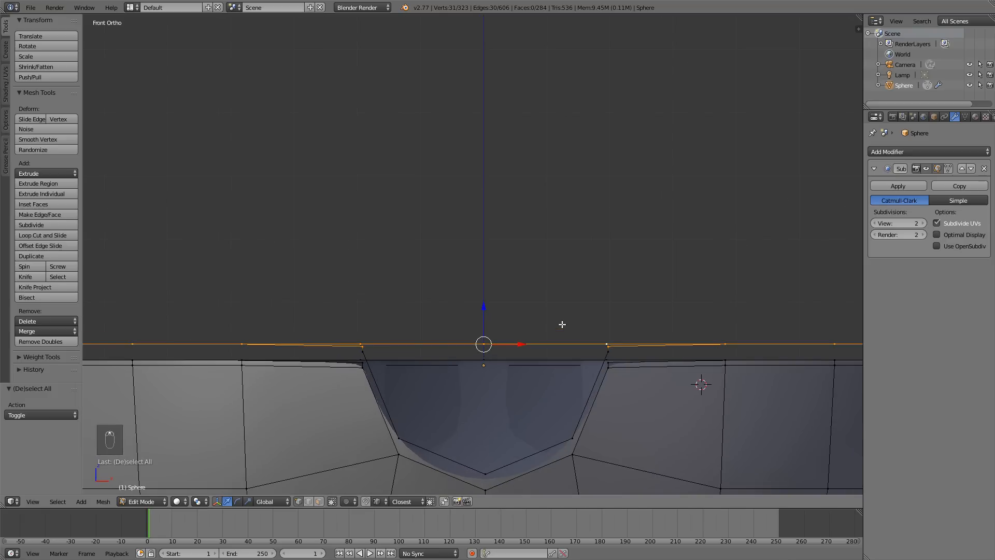
key("e")
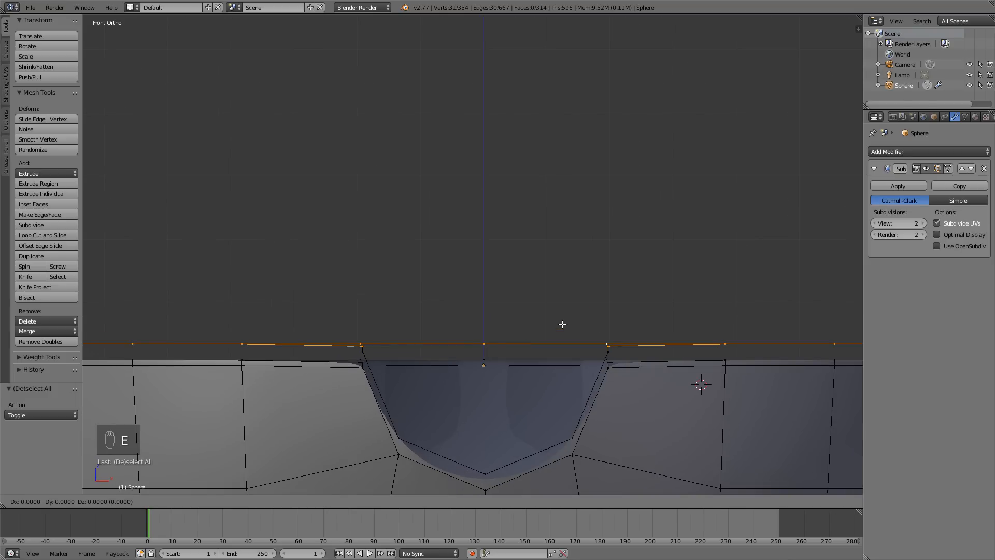
key("z")
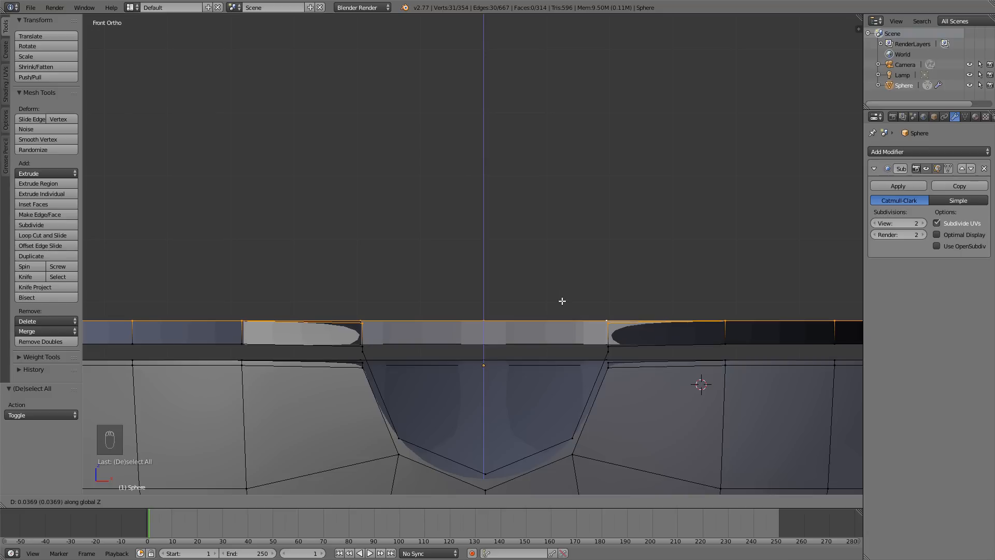
left_click(563, 301)
key("a")
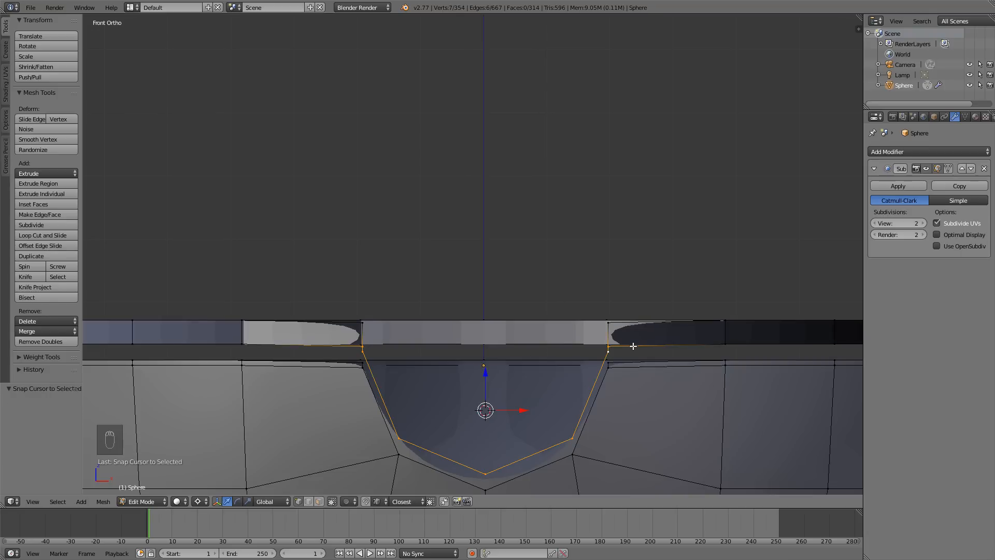
Extrude the duplicated notch edges in place, including the upper end vertices of the raised band on both sides of the notch
key("a")
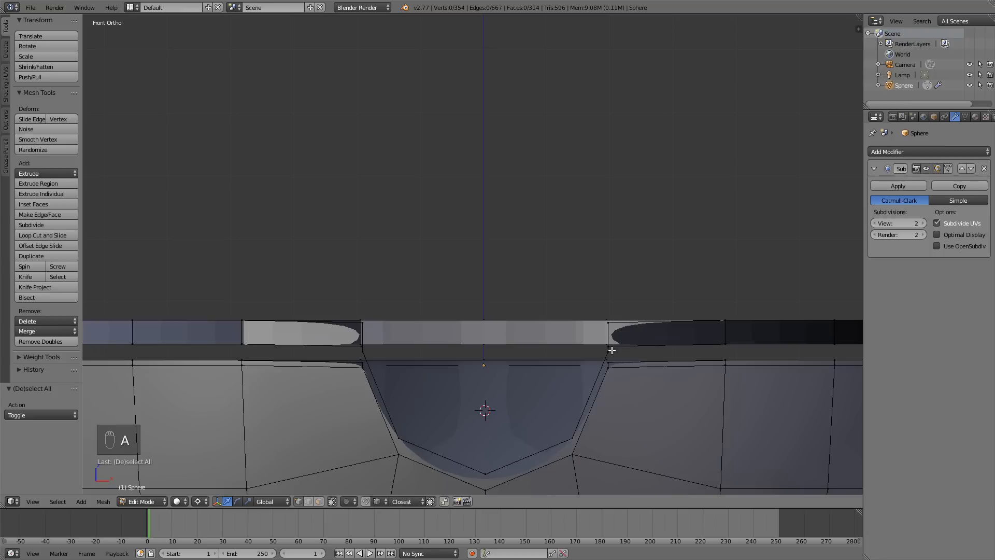
right_click(598, 373, "alt")
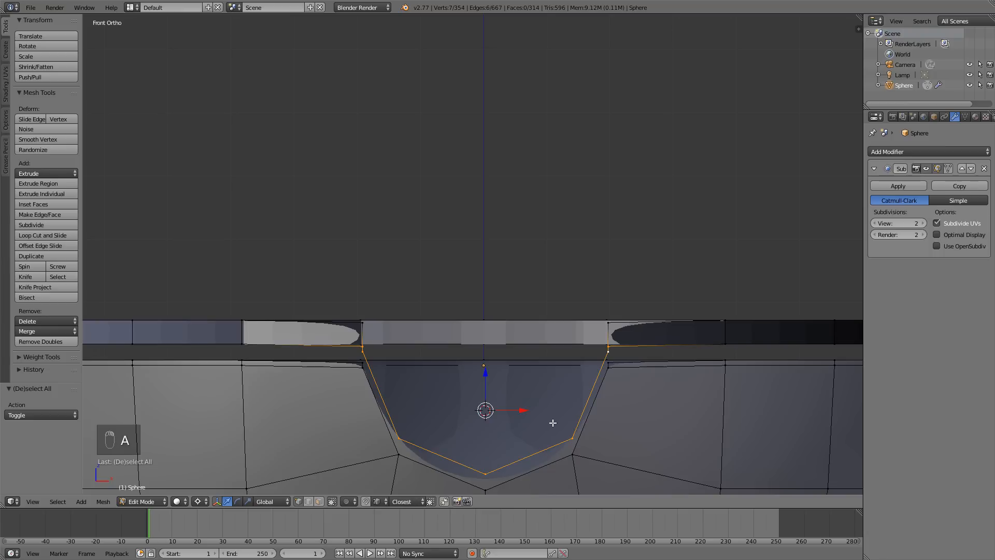
right_click(367, 318, "shift")
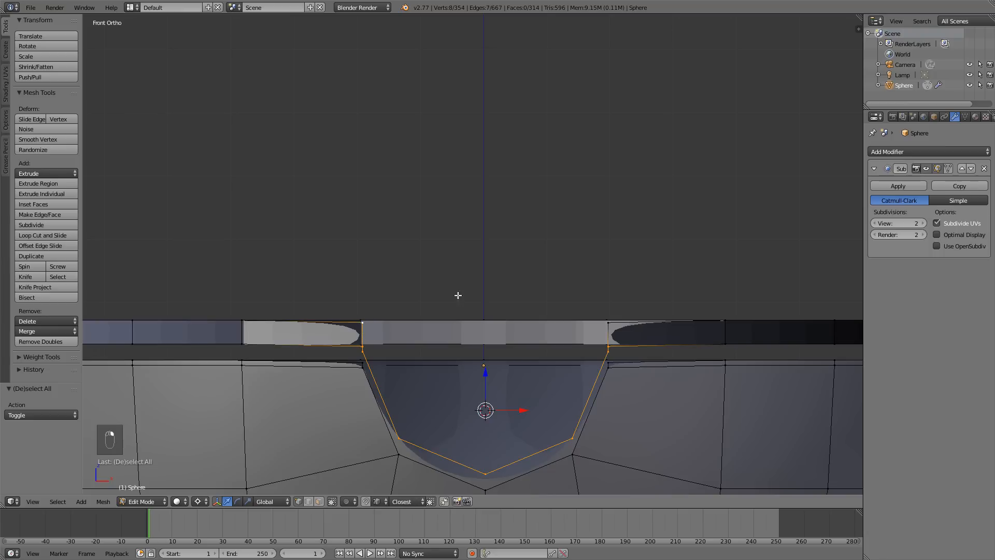
right_click(606, 321, "shift")
key("ctrl+z")
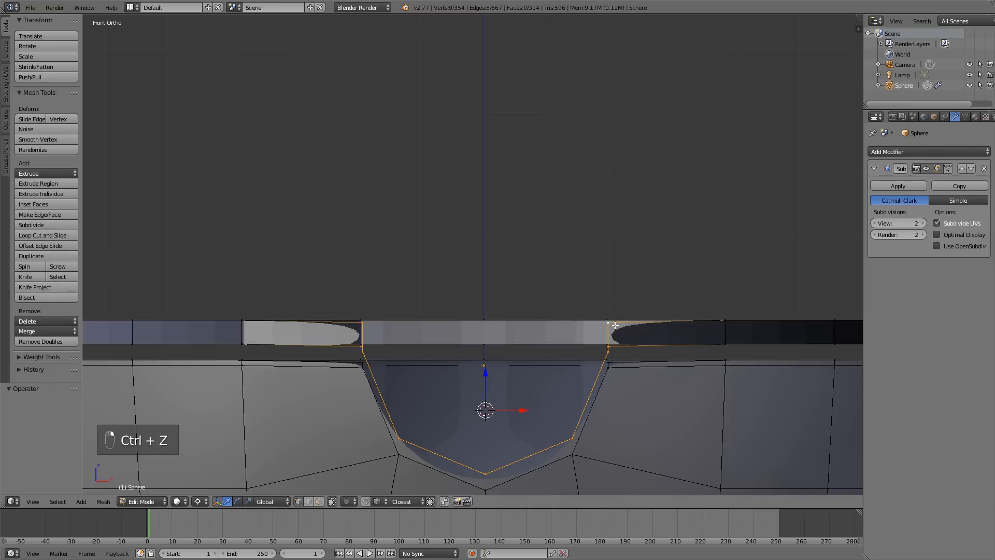
key("e")
right_click(624, 353)
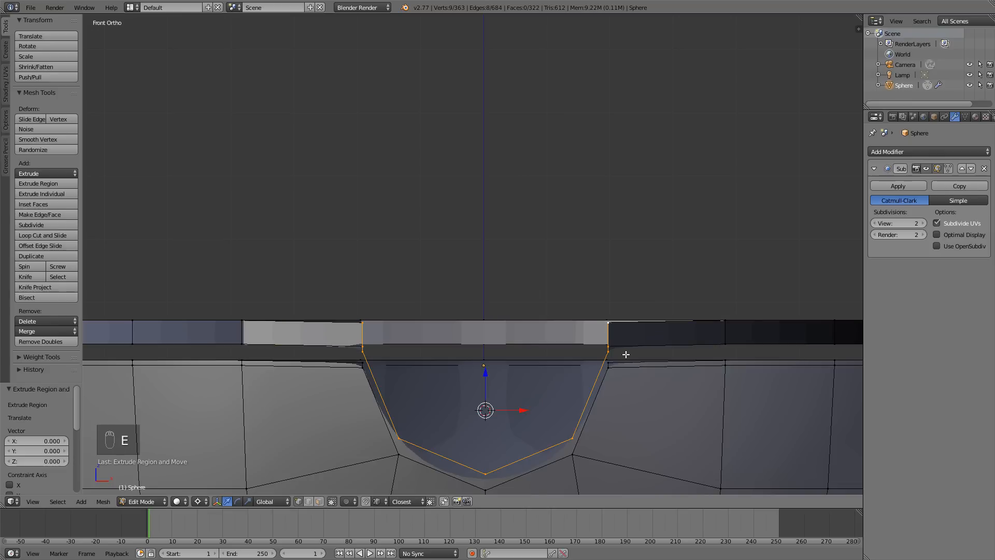
Try scaling the extruded notch edges inward, with and without locking Z, and undo the uniform scale of 0.818
key("s")
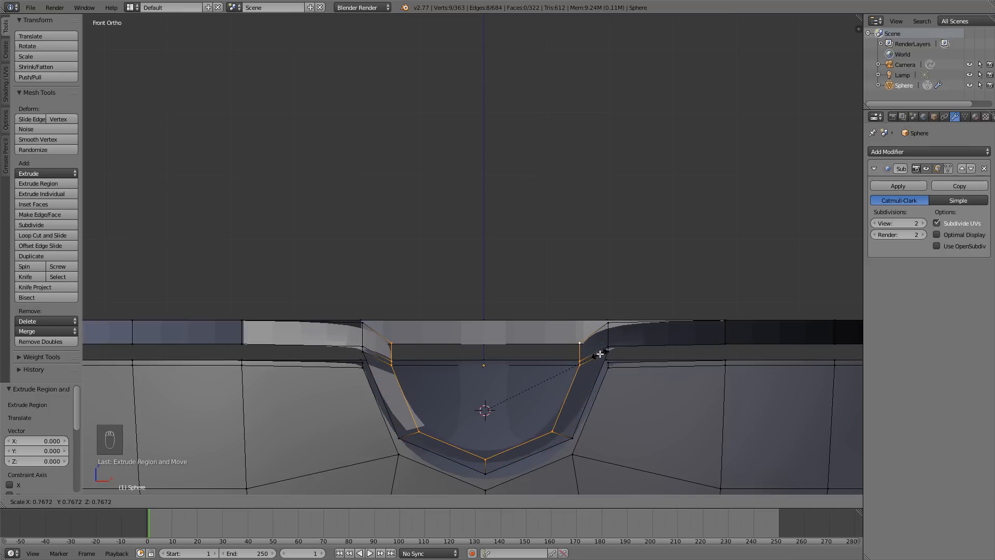
right_click(604, 354)
key("s")
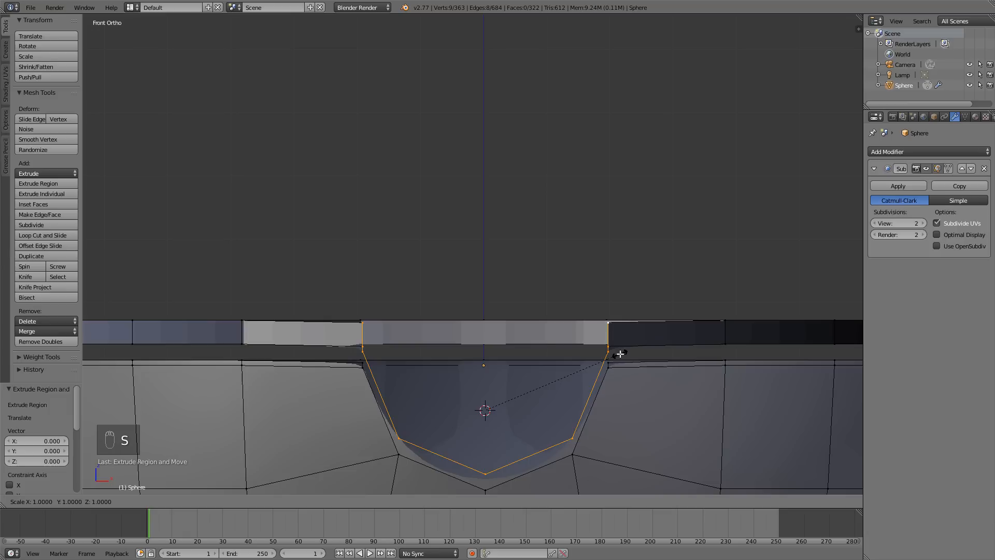
key("shift+z")
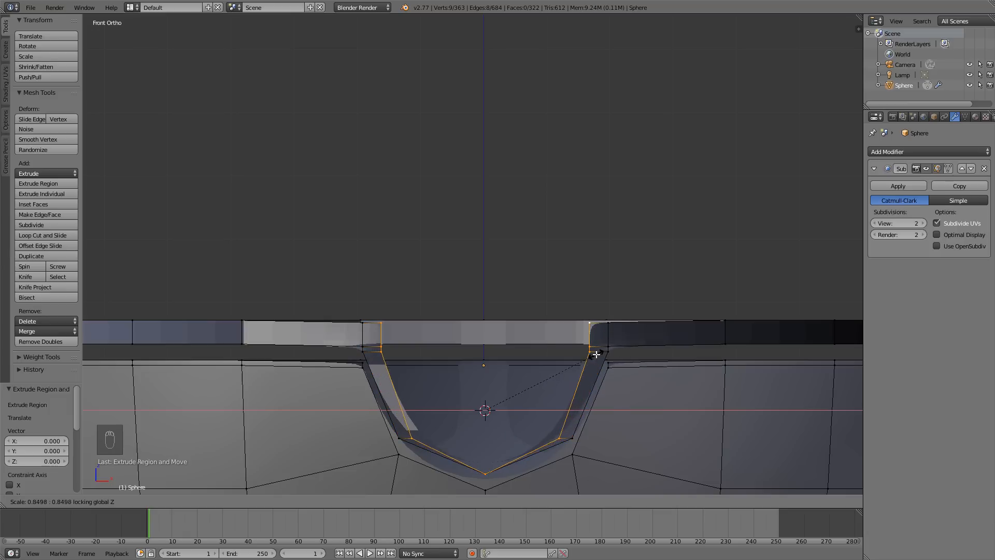
right_click(597, 356)
key("s")
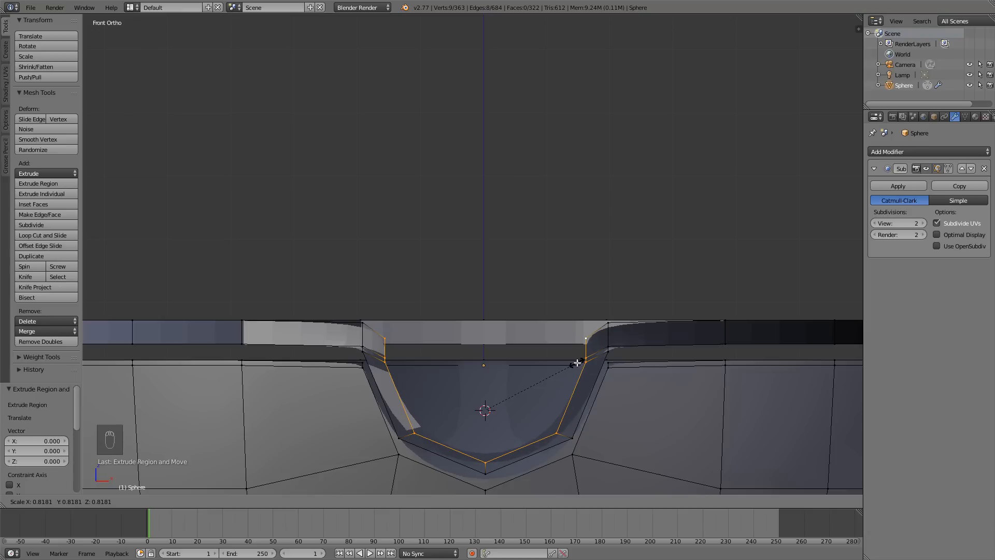
left_click(577, 363)
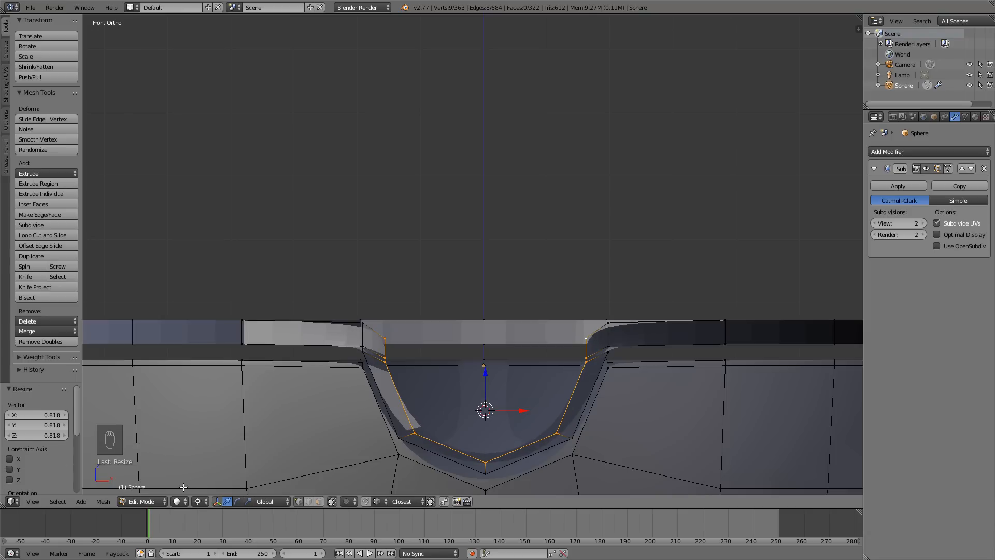
key("ctrl+z")
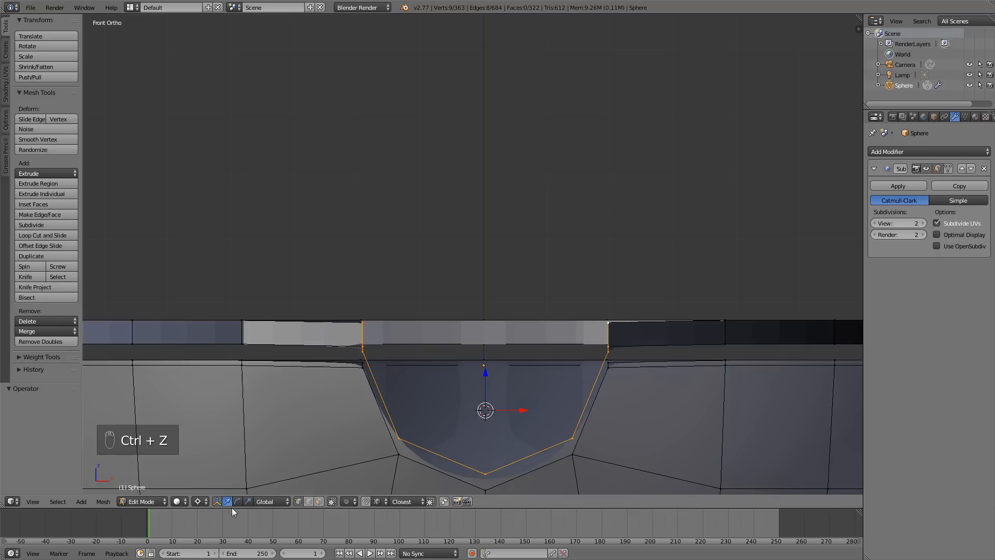
Snap the 3D cursor to the center of the selected notch edges and use the 3D Cursor as pivot point
left_click(200, 503)
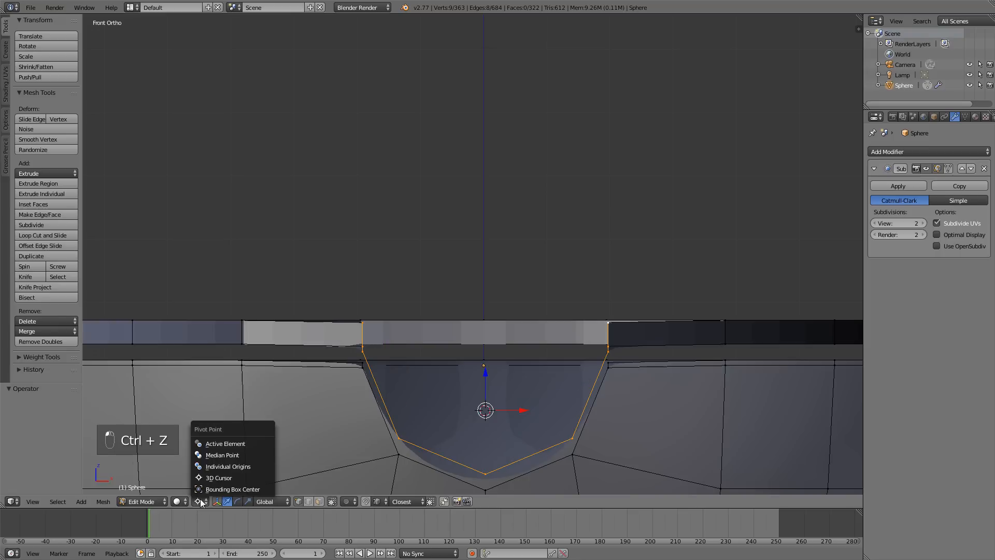
left_click(217, 477)
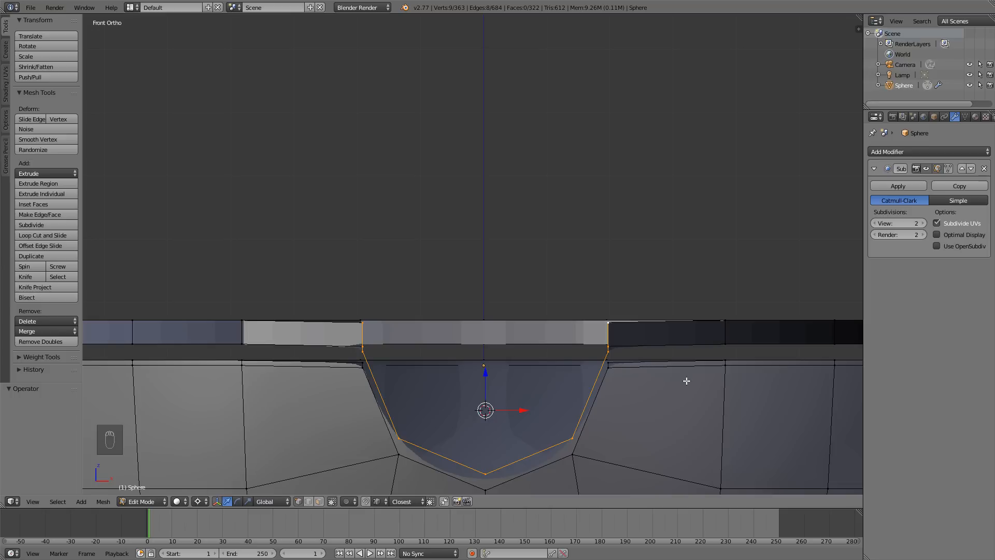
key("shift+s")
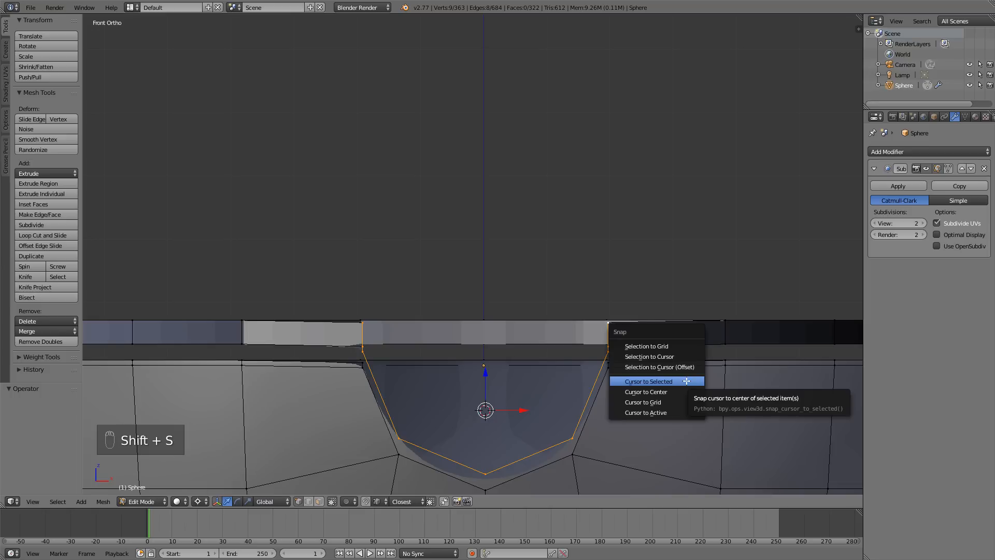
left_click(687, 381)
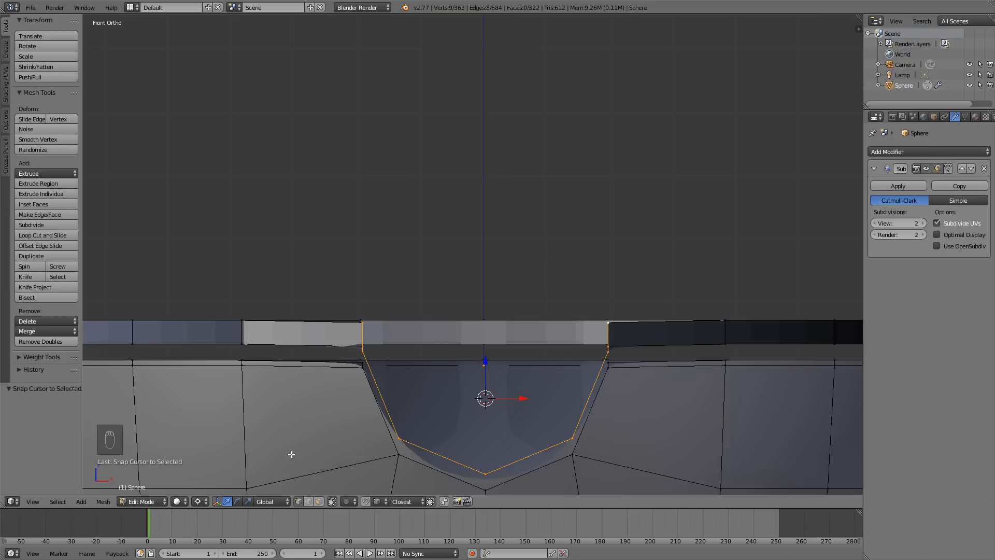
left_click(204, 501)
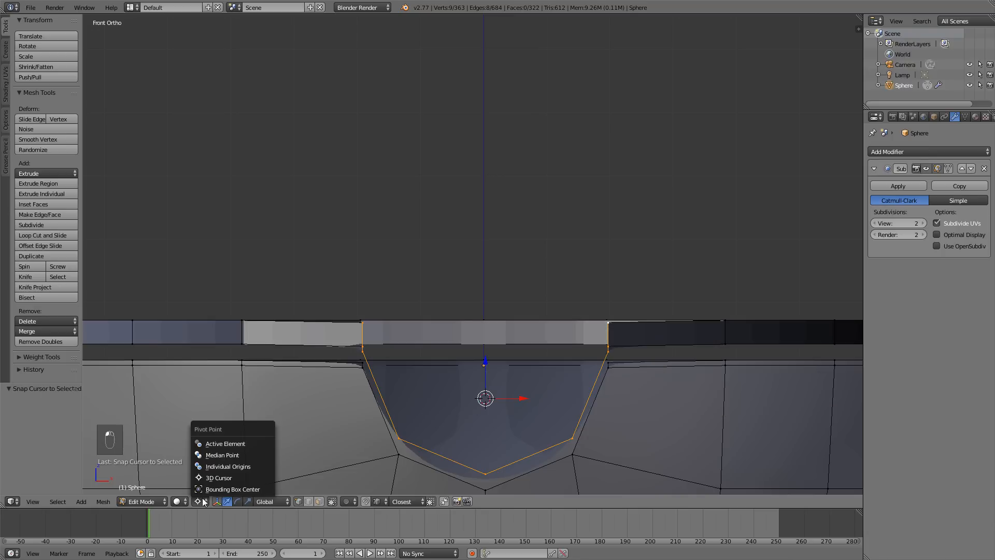
left_click(214, 478)
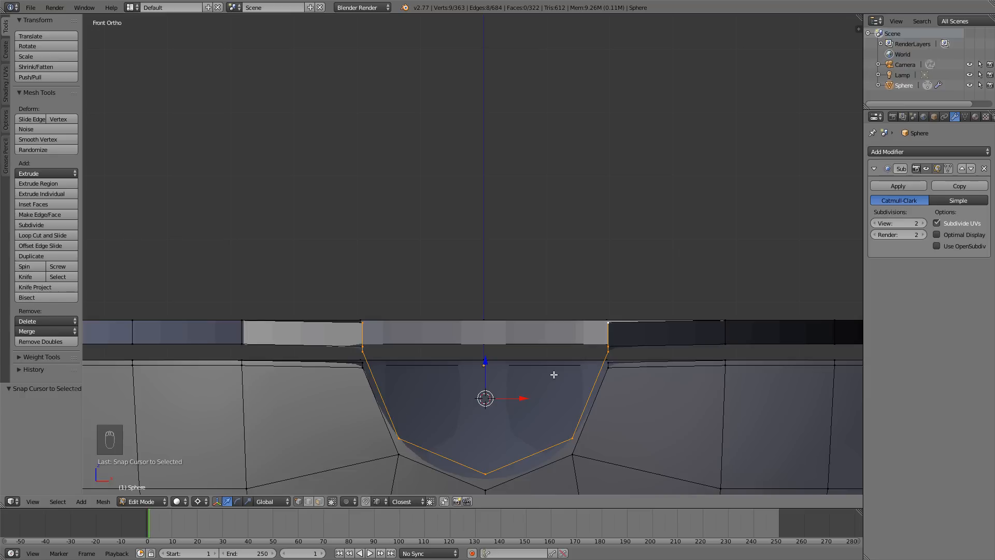
Scale the extruded notch edges down to 0.688 and raise them 0.041 along Z to meet the rim's upper edge
key("g")
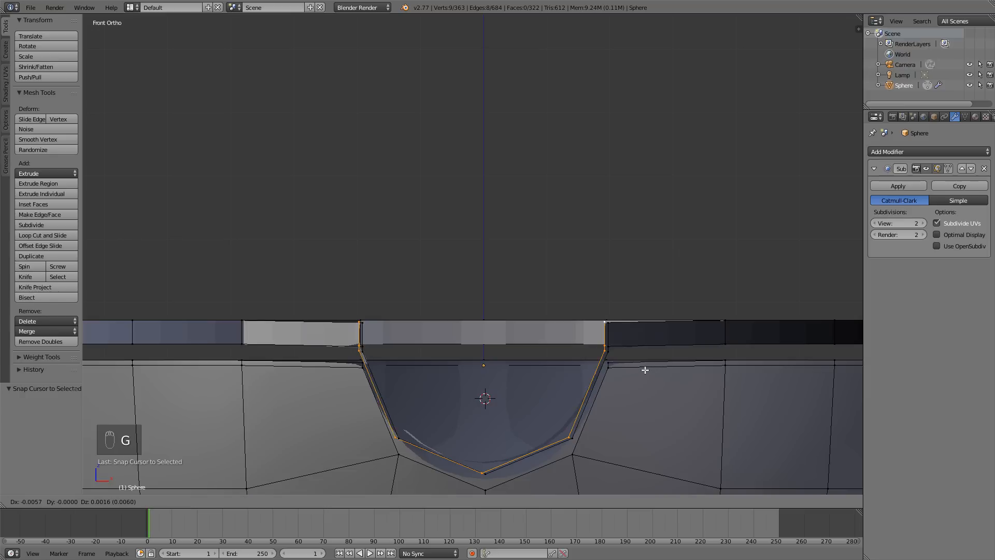
right_click(645, 366)
key("s")
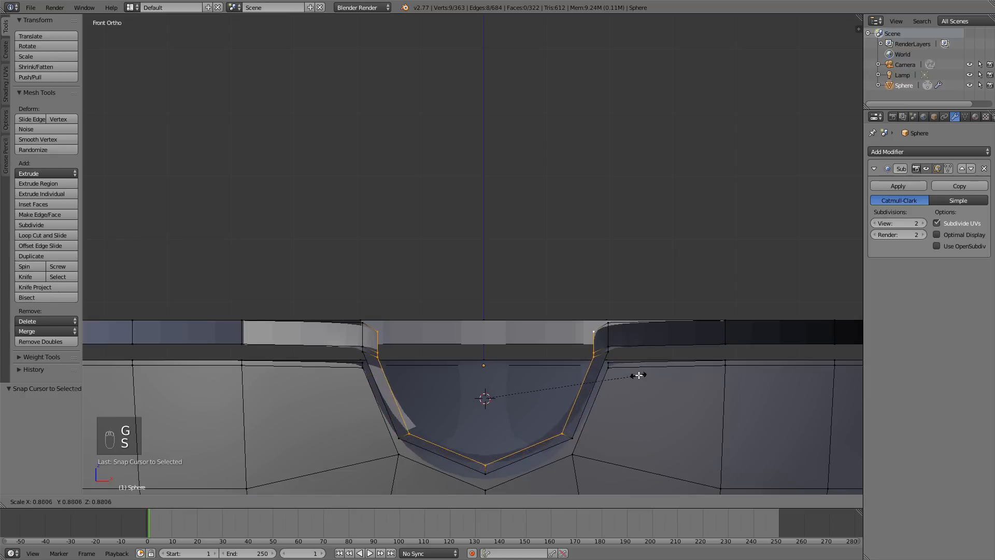
left_click(602, 369)
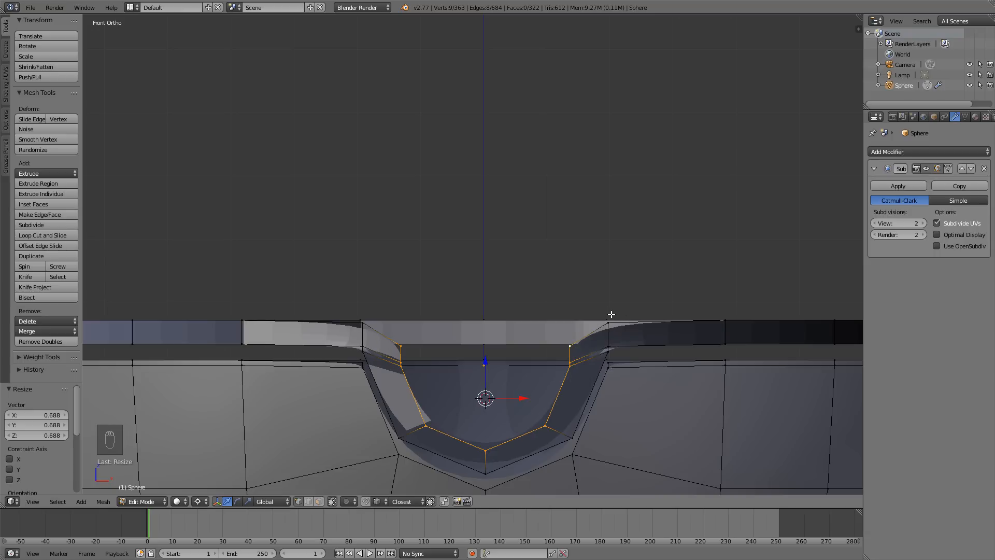
key("g")
key("z")
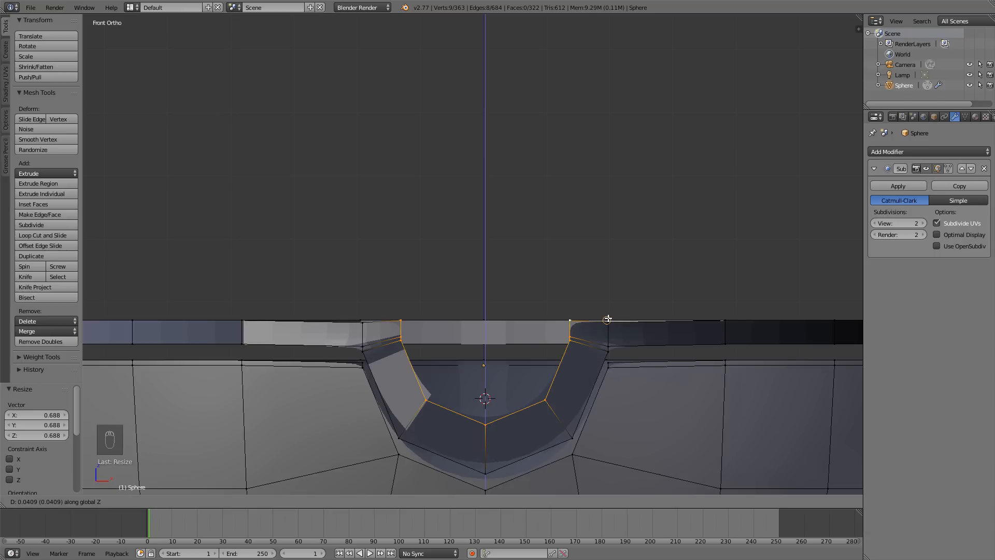
left_click(607, 319)
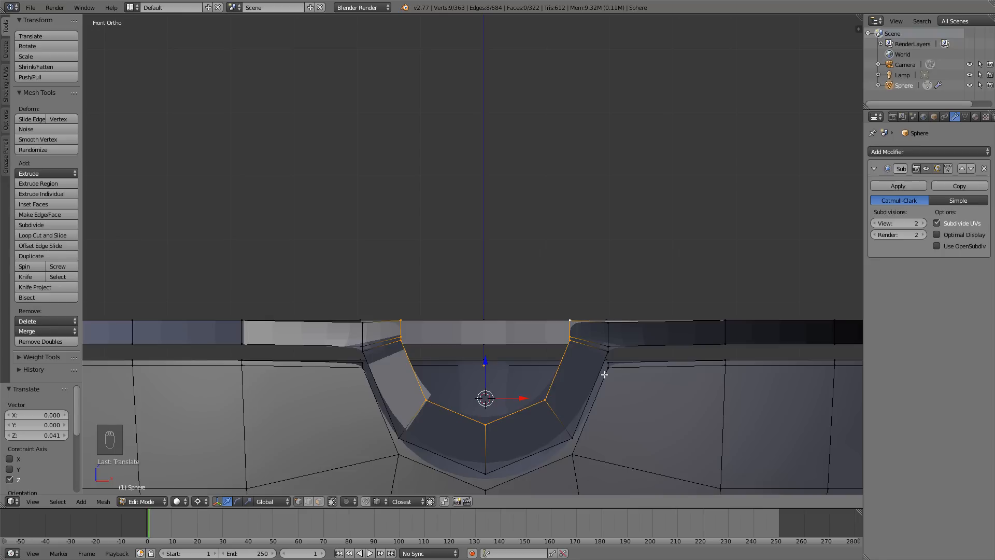
Enlarge the inner notch edges by a factor of 1.075 and lower them 0.013 along Z to realign with the rim
key("s")
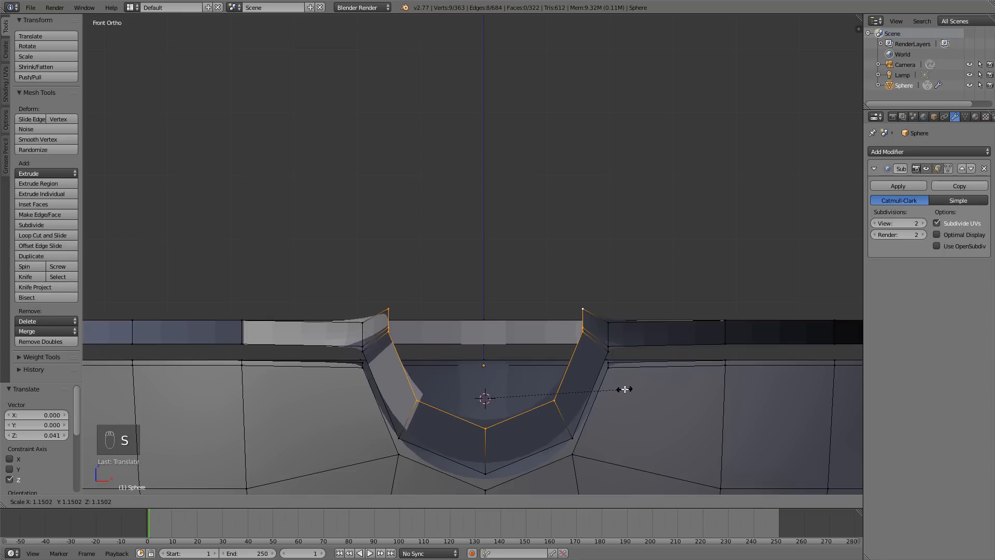
right_click(624, 388)
key("s")
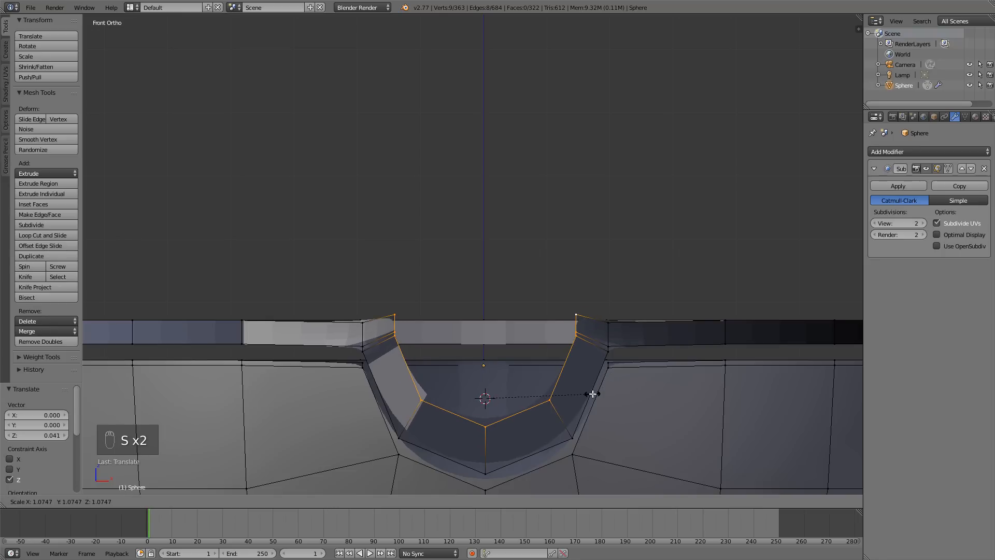
left_click(593, 391)
key("g")
key("z")
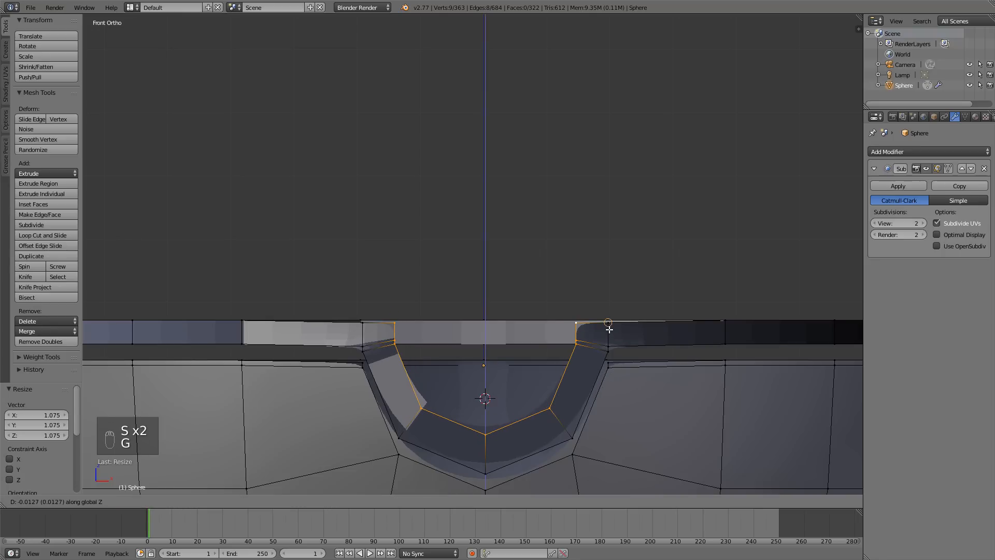
left_click(609, 329)
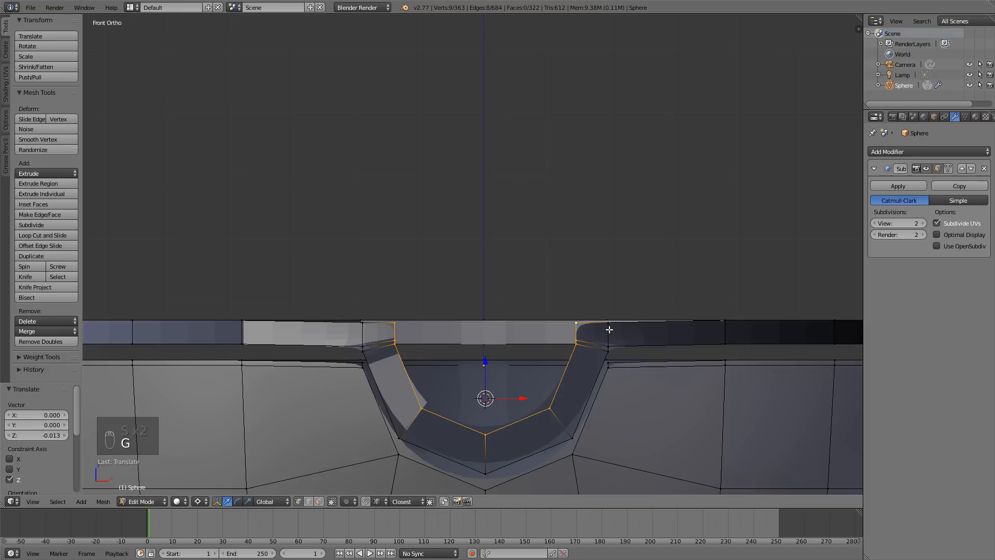
Select the lower inner vertex at each of the notch's two upper corners and lower the pair 0.012 along Z
right_click(578, 345)
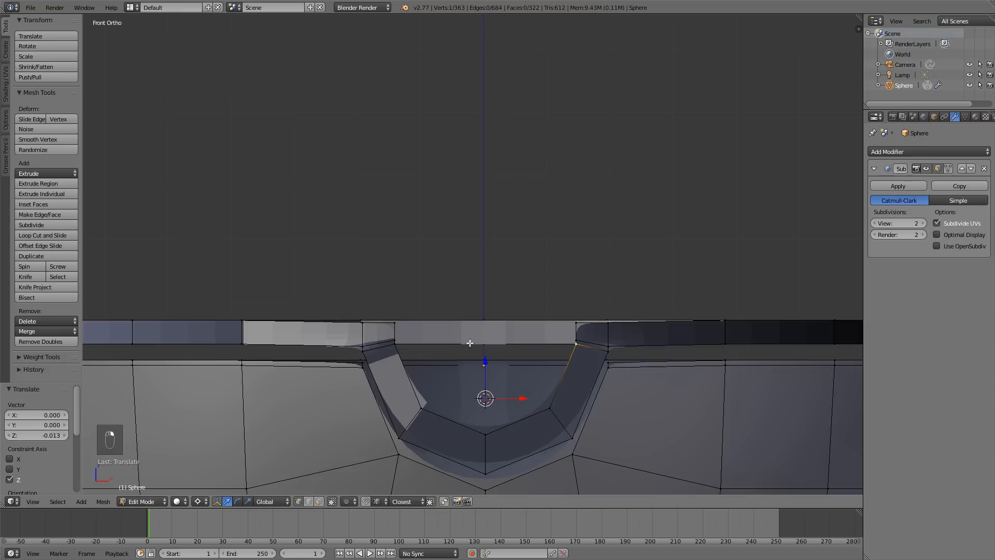
right_click(394, 345, "shift")
key("g")
key("z")
left_click(363, 352)
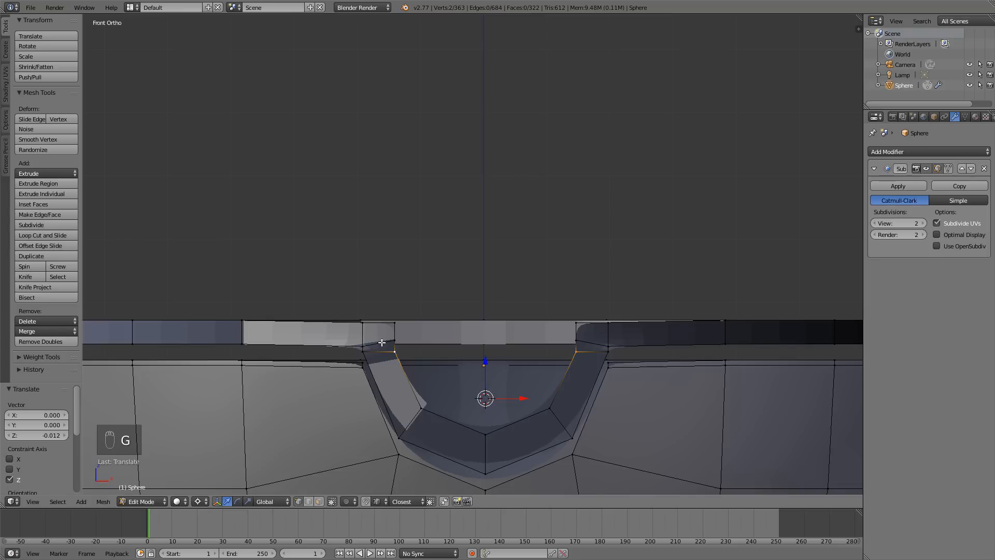
Select the inner vertices just above that pair on both sides of the notch and lower them 0.010 along Z
right_click(394, 341)
right_click(575, 343, "shift")
key("g")
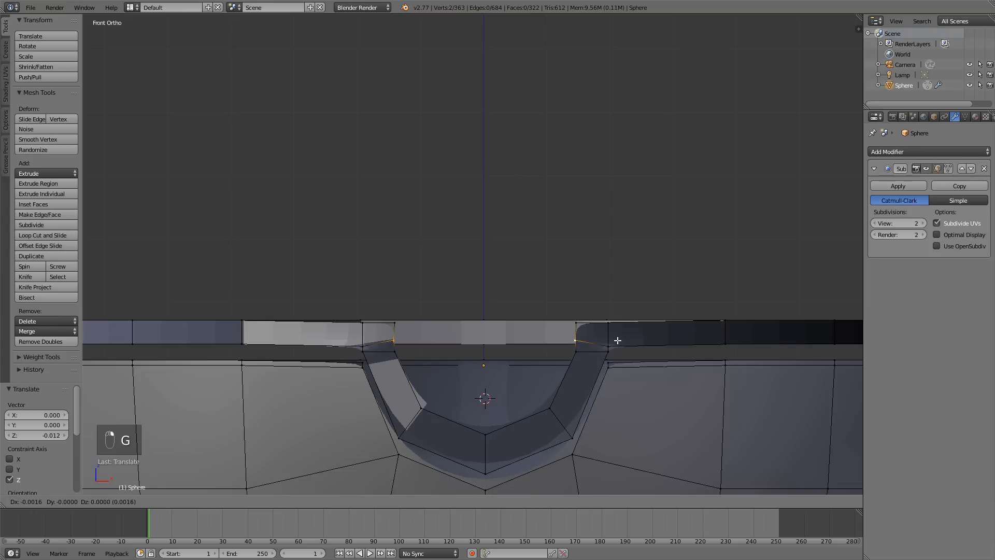
key("z")
left_click(618, 340)
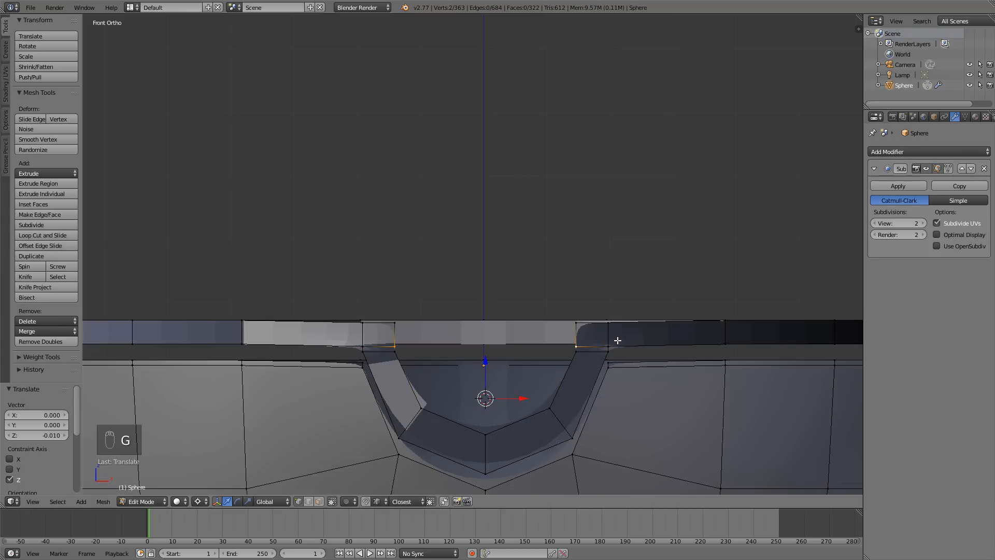
Apply smooth shading to the bowl object and recalculate the normals of its whole mesh
key("Tab")
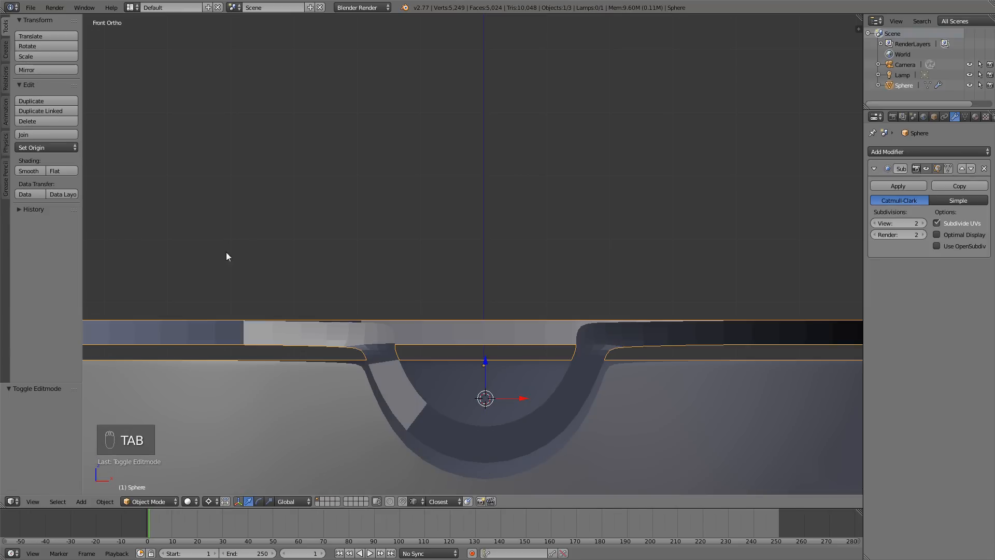
left_click(32, 172)
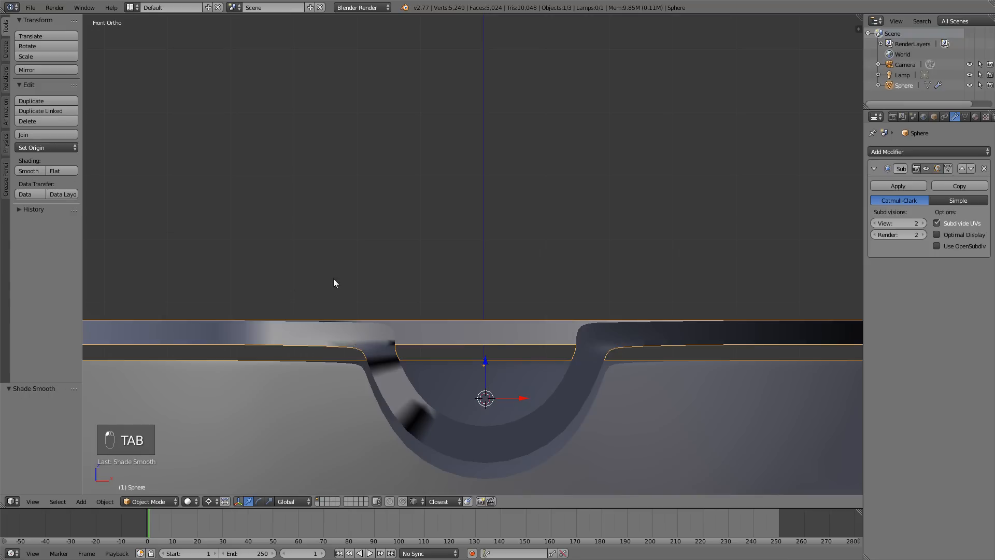
key("Tab")
key("a")
key("a")
key("a")
key("a")
key("a")
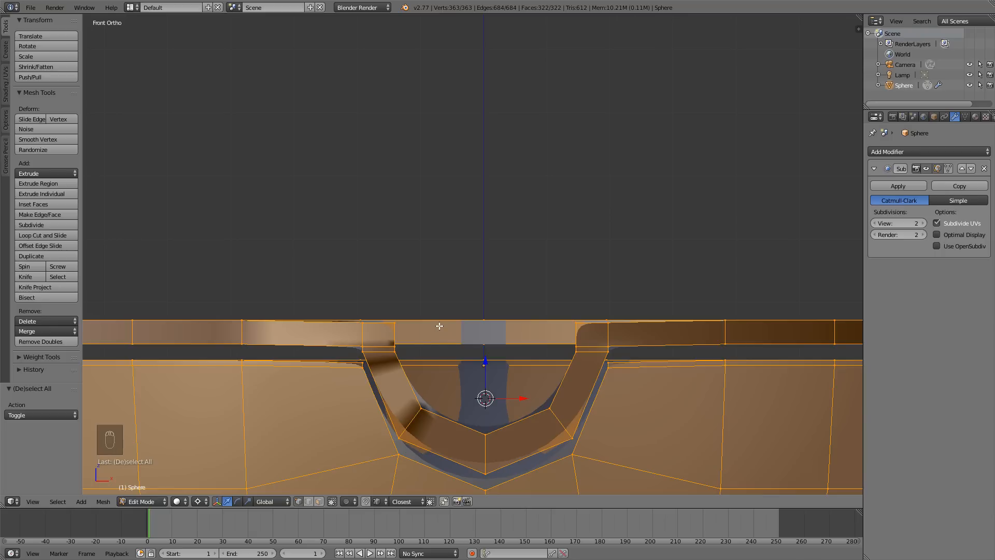
key("ctrl+n")
key("Tab")
middle_click_drag(438, 331, 445, 368)
Select all geometry linked to the upper rim strip and separate the selection into its own object
key("Tab")
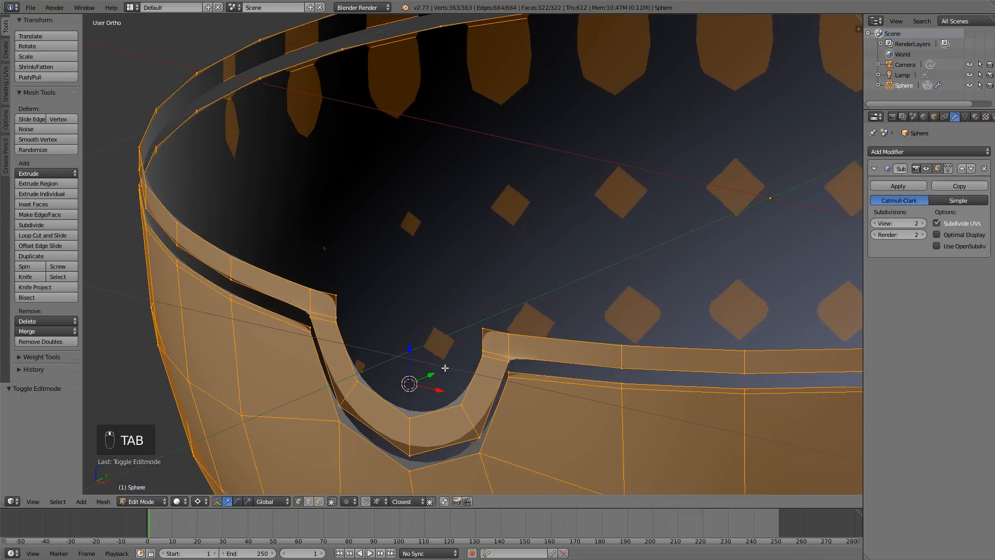
right_click(496, 360)
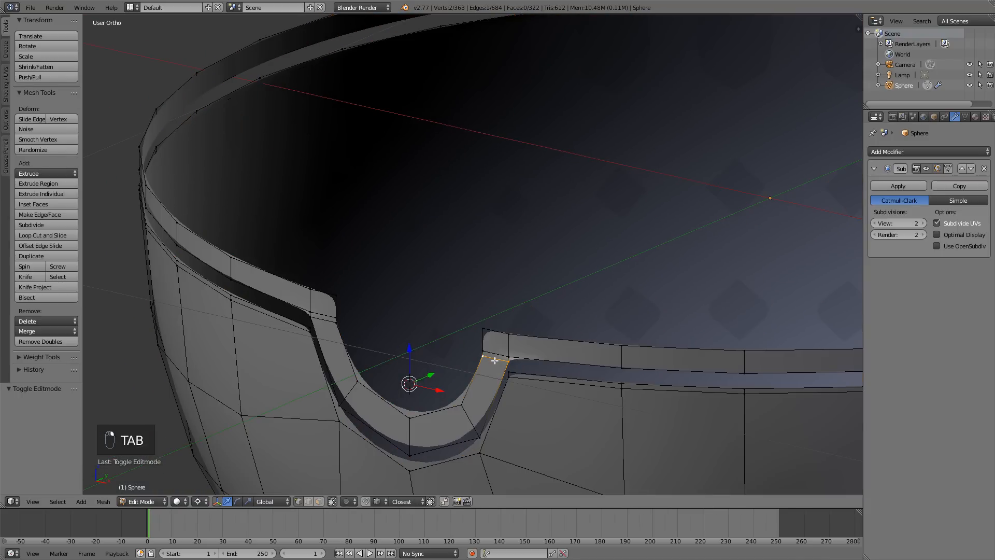
key("a")
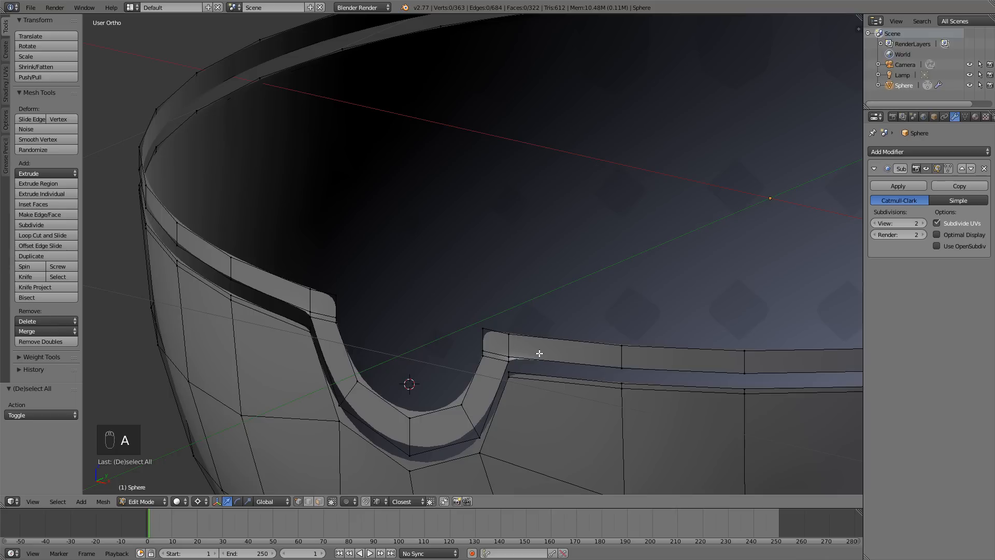
right_click(511, 335)
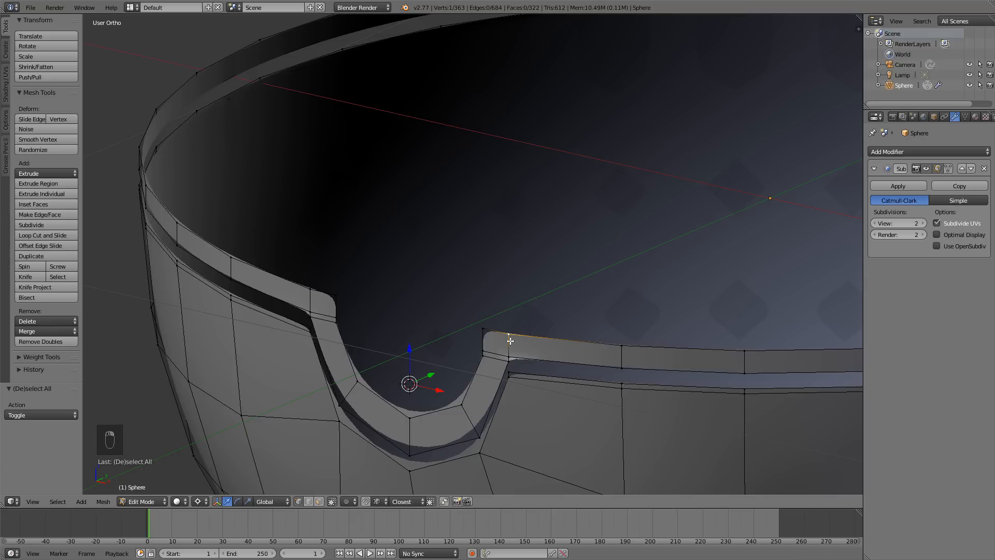
key("ctrl+l")
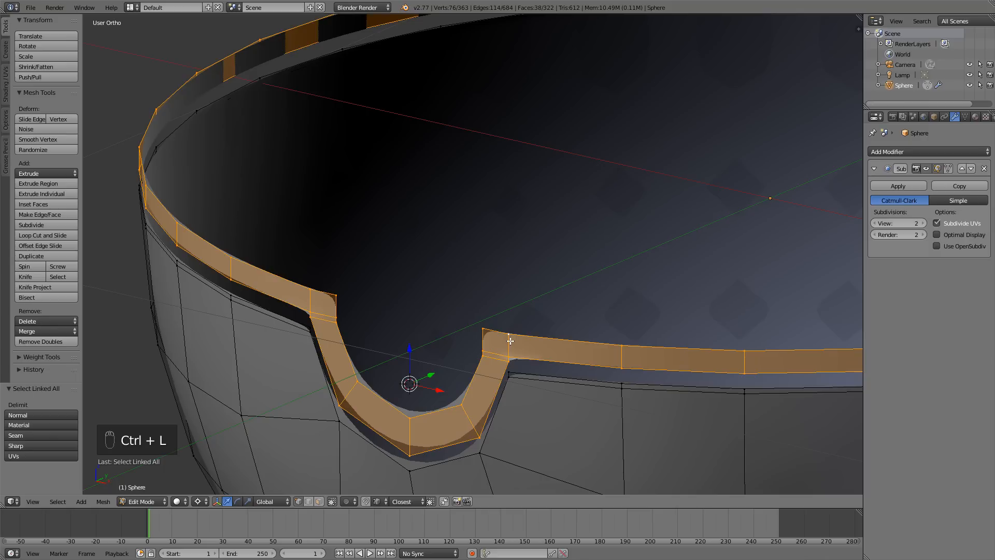
key("p")
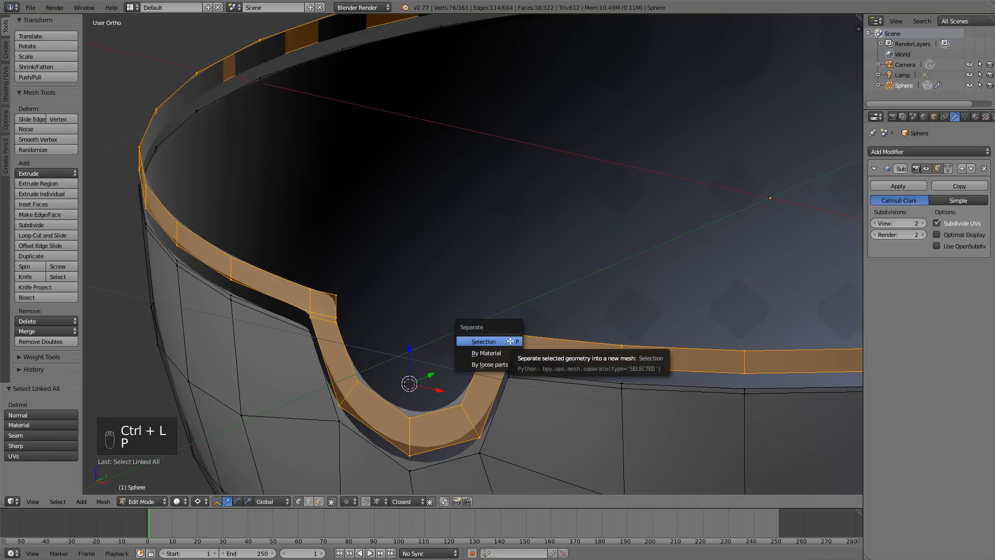
left_click(511, 341)
key("Tab")
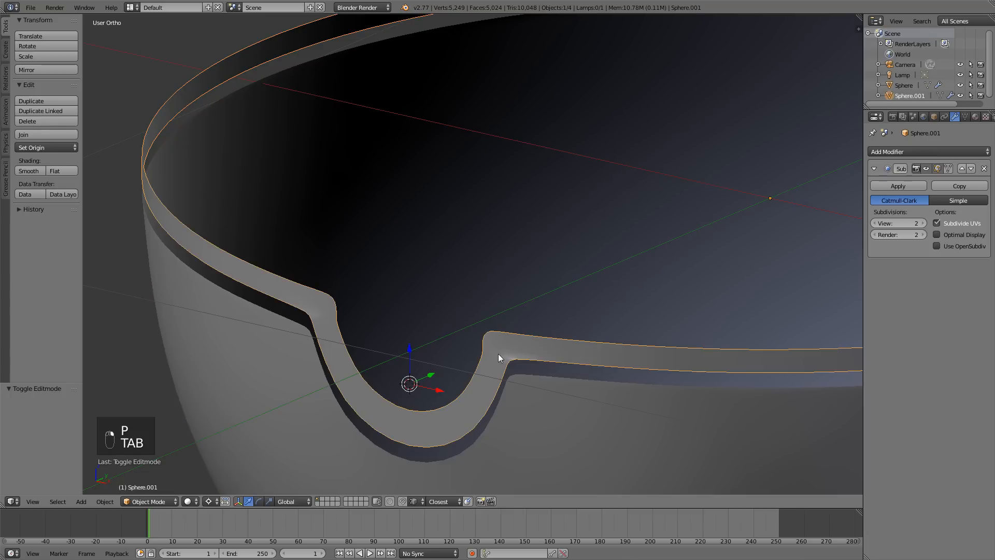
key("Tab")
key("Tab")
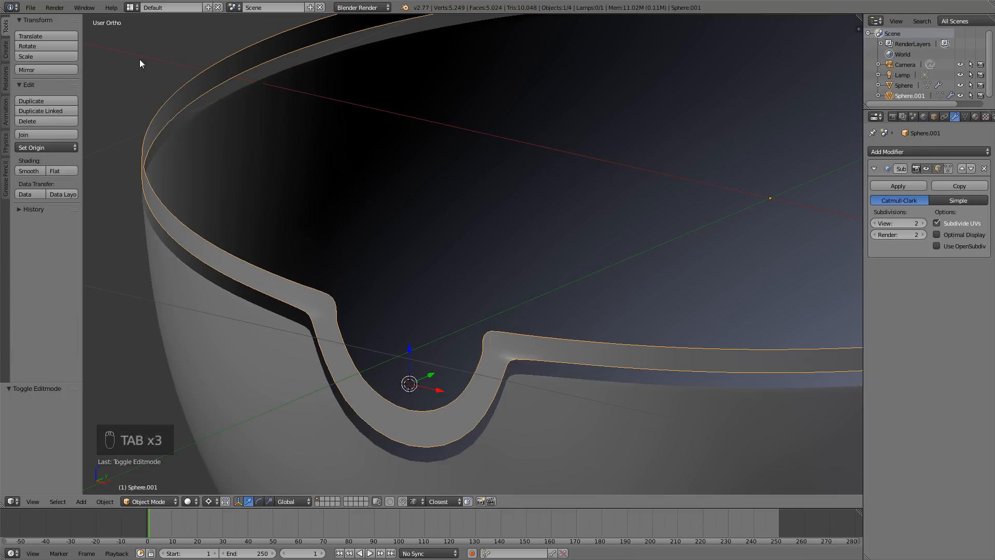
Add a vertical loop cut to the separated rim strip's right segment and slide it against the notch's right corner
key("KP_5")
scroll(318, 123, "down", 4)
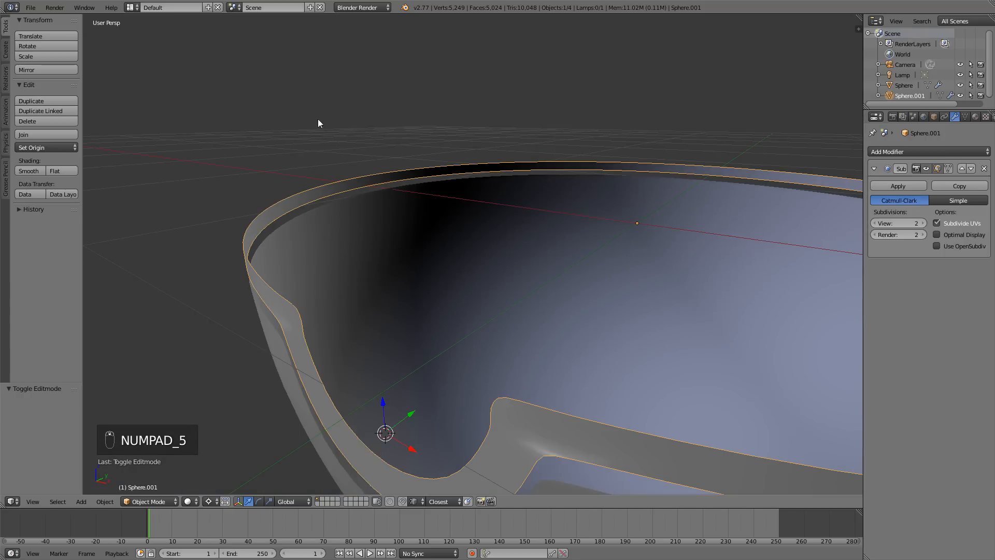
middle_click_drag(435, 228, 449, 226)
middle_click_drag(546, 238, 526, 244)
key("Tab")
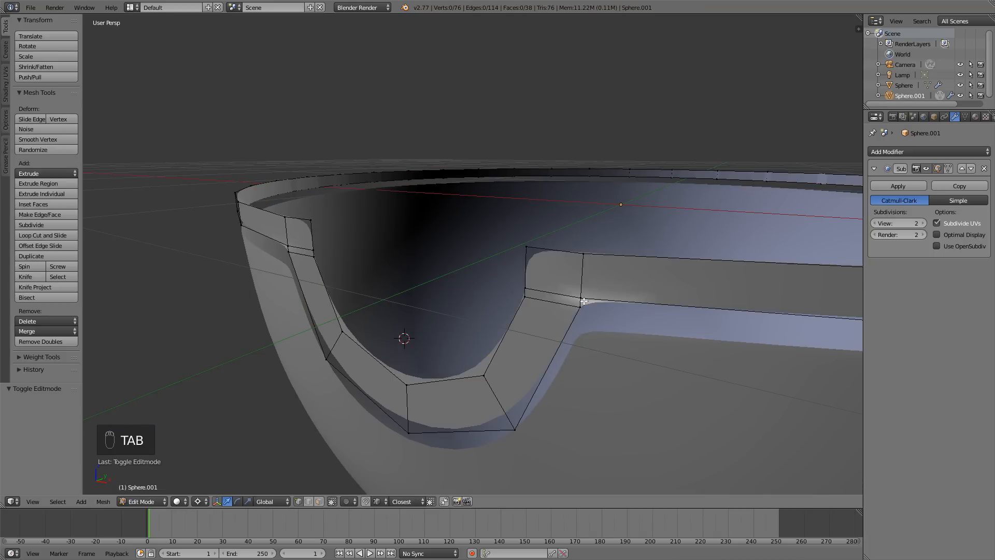
key("Tab")
key("Tab")
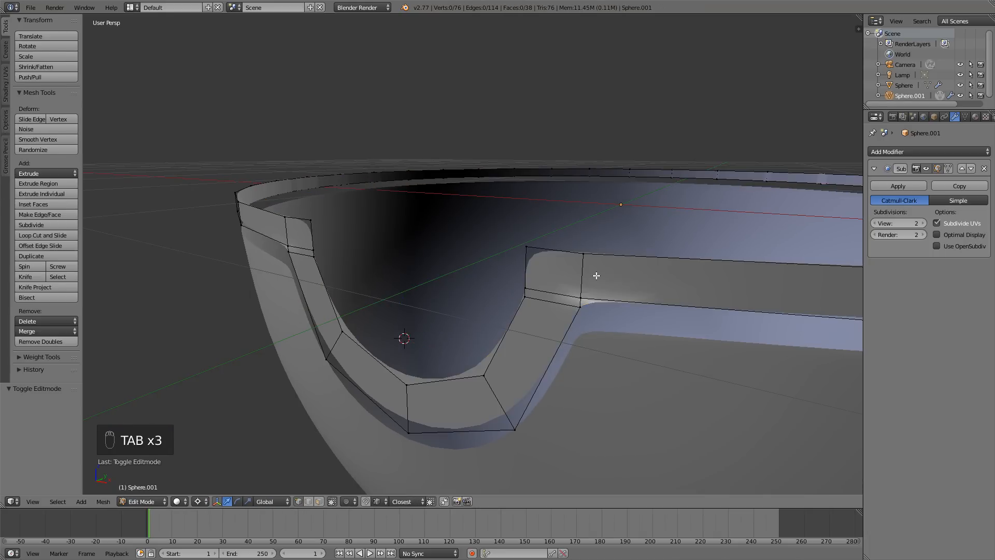
key("a")
key("a")
key("a")
key("a")
key("a")
key("a")
key("ctrl+r")
left_click(616, 294)
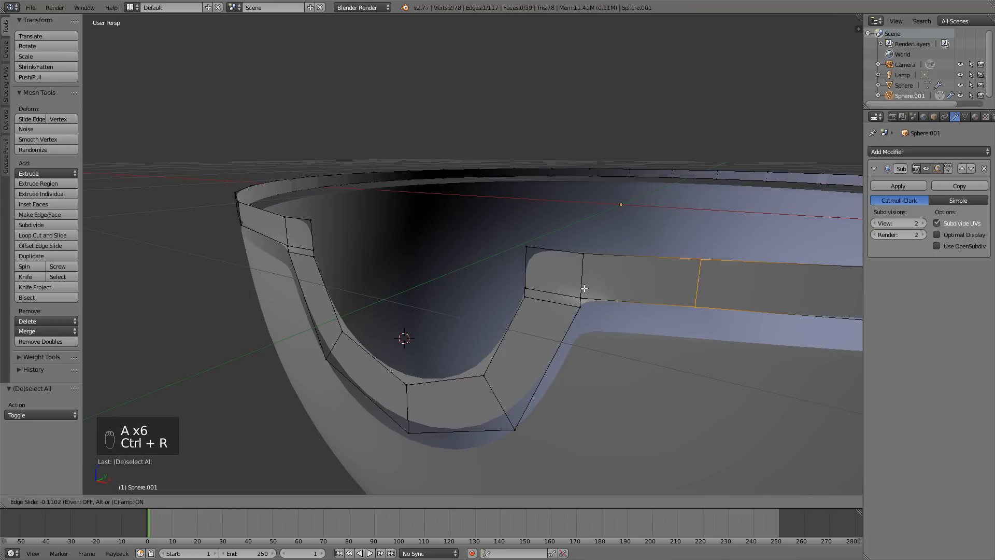
left_click(483, 274)
key("a")
Add a matching vertical loop cut to the rim strip's left segment, slid against the notch's left corner
middle_click_drag(425, 284, 462, 284)
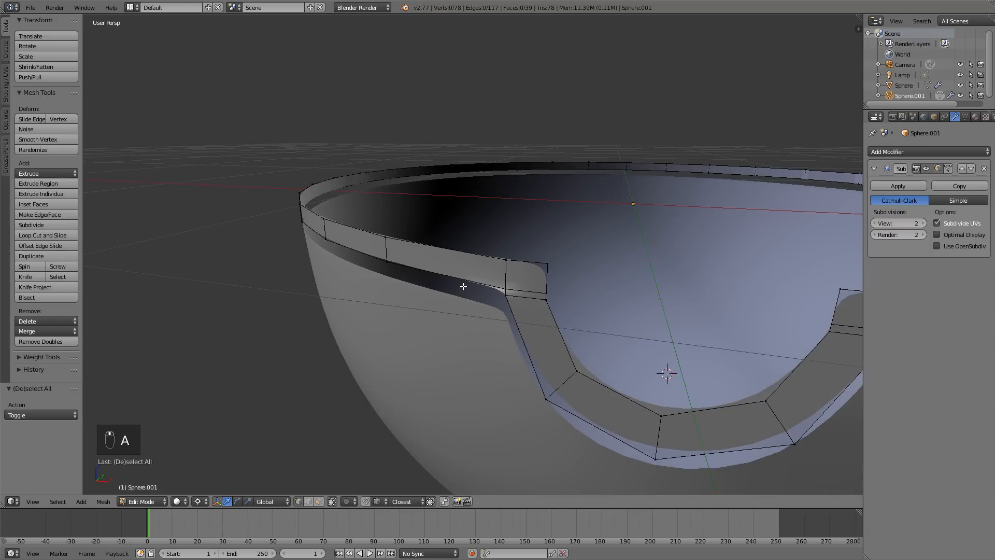
key("ctrl+r")
left_click(461, 284)
left_click(531, 284)
key("Tab")
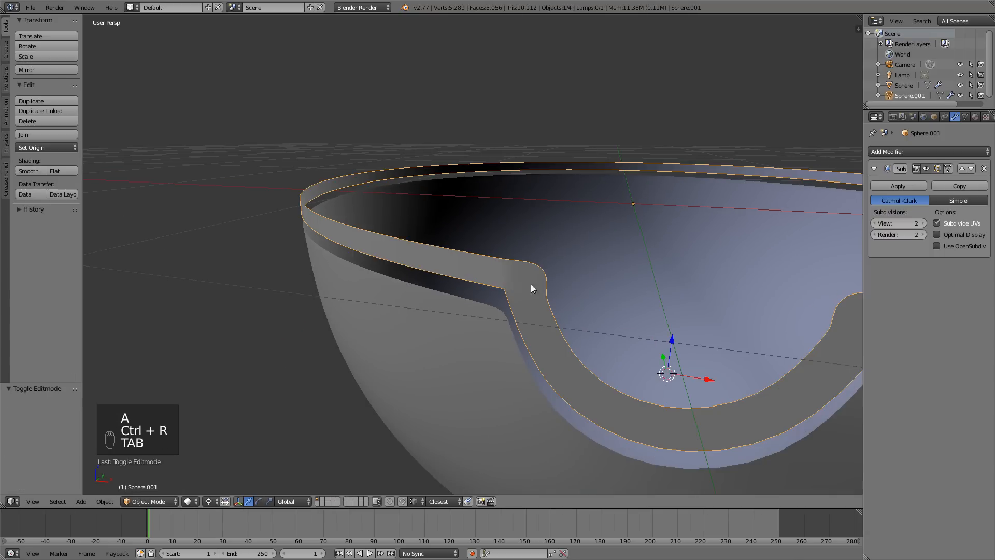
Examine the rim strip's sharpened notch corners and the overall bowl from several angles
middle_click_drag(581, 295, 571, 293)
key("Tab")
key("a")
key("a")
key("a")
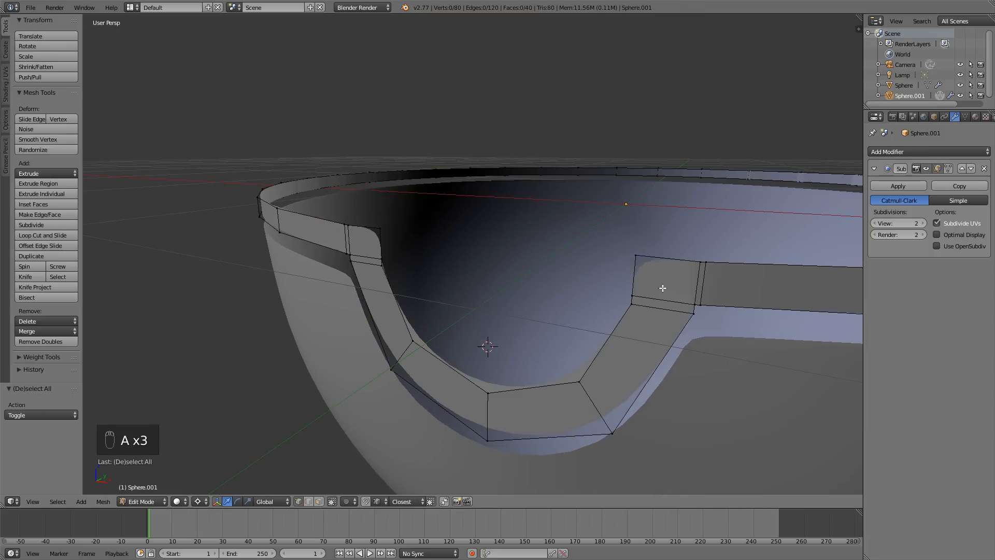
key("Tab")
scroll(662, 288, "down", 4)
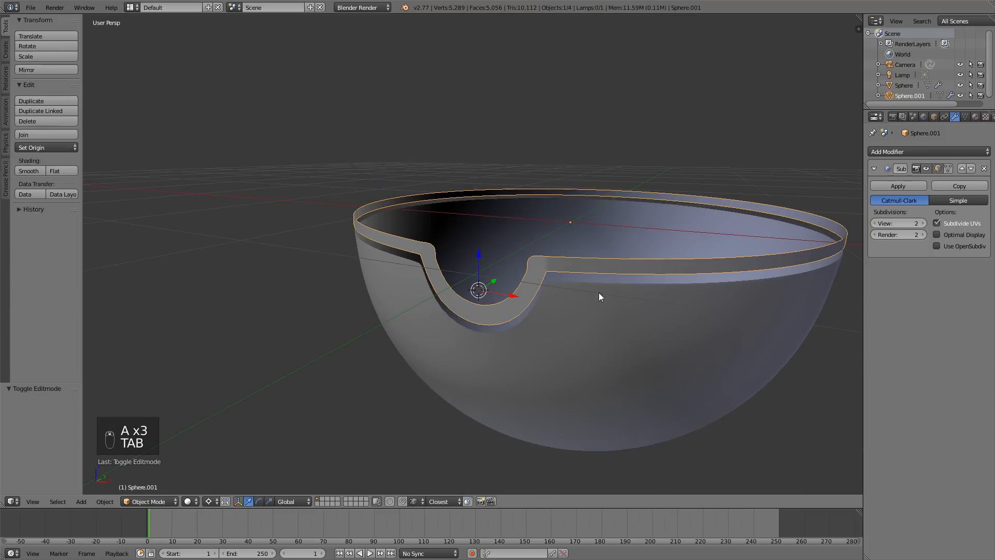
middle_click_drag(599, 292, 550, 309)
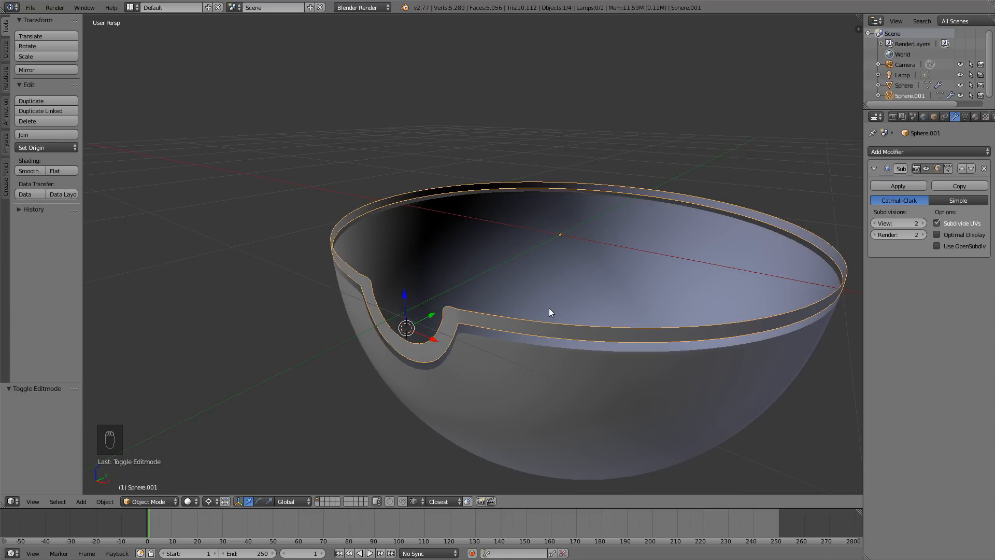
Add a Solidify modifier to the bowl body and set its thickness to 0.0520
right_click(494, 363)
mouse_move(513, 337)
middle_mouse_down()
mouse_move(522, 352)
mouse_move(518, 322)
middle_mouse_up()
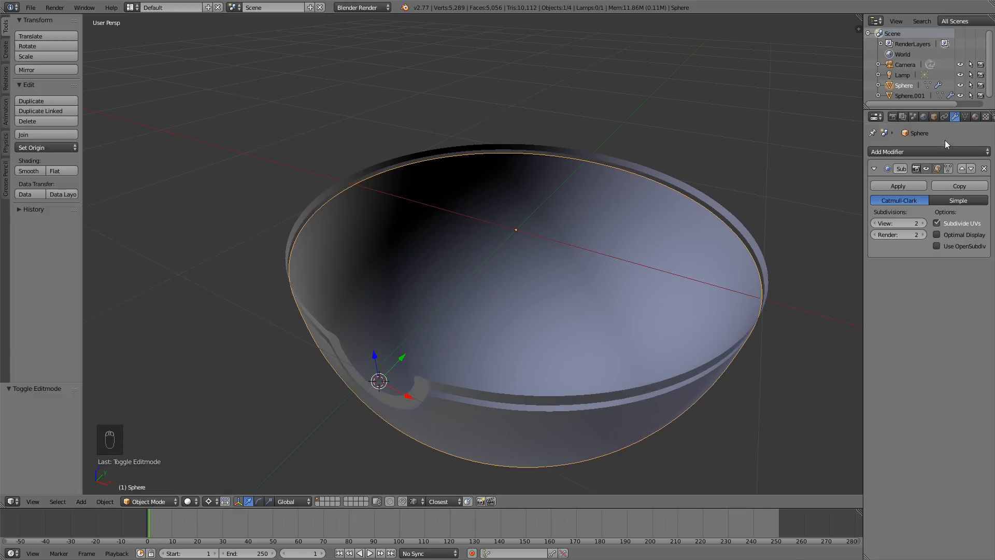
left_click(937, 151)
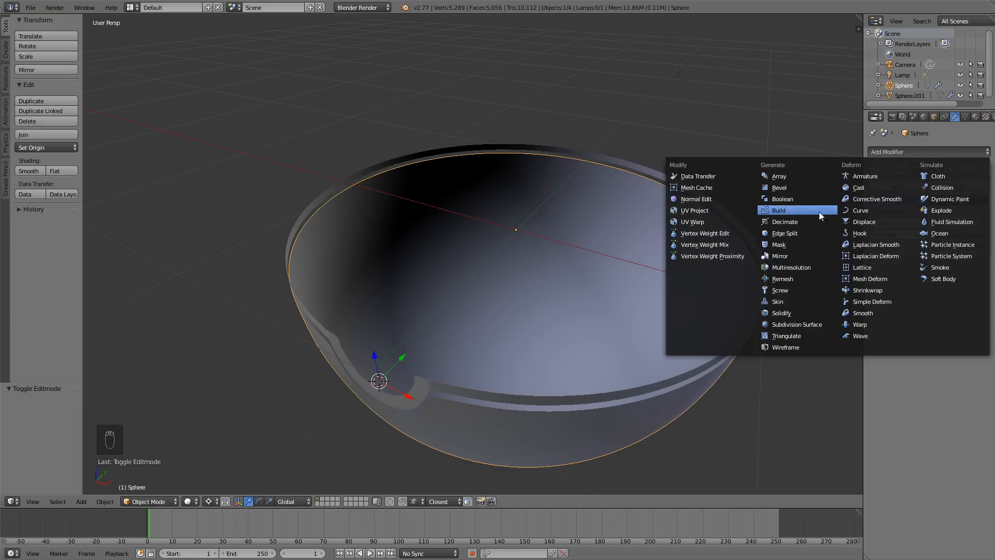
left_click(781, 313)
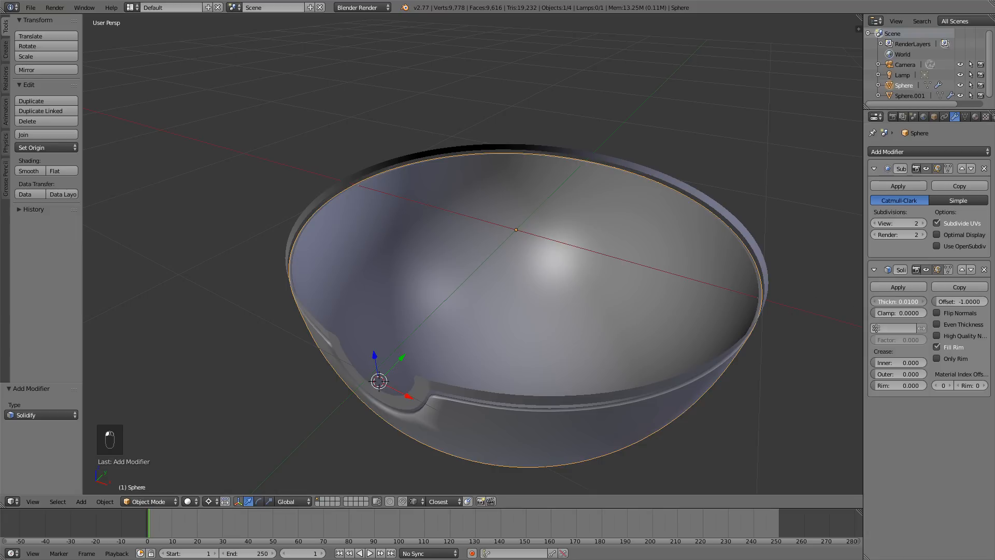
mouse_move(898, 301)
left_mouse_down()
mouse_move(930, 301)
mouse_move(898, 302)
left_mouse_up()
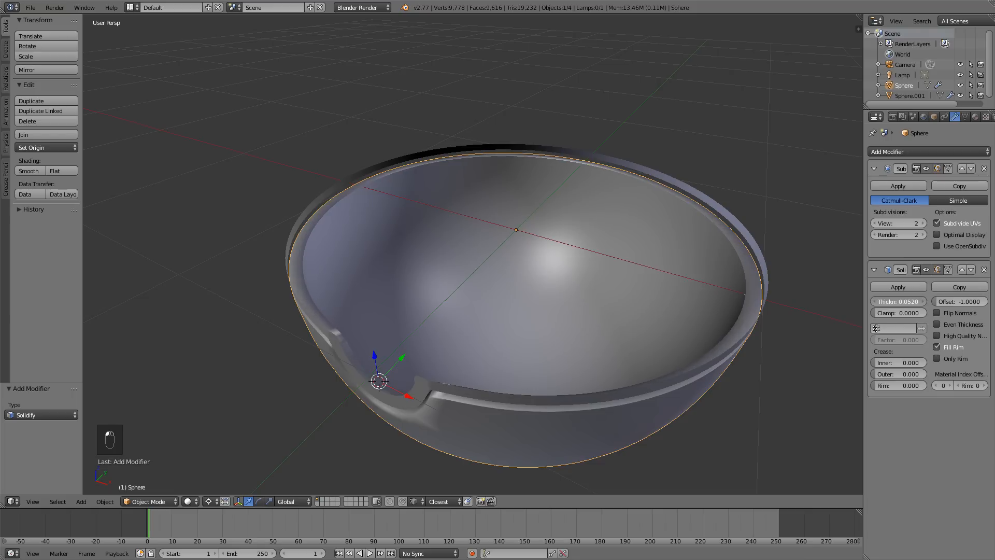
left_click(899, 301)
key("Return")
Add an Edge Split modifier to the bowl body to clean up the shading around the notch
middle_click_drag(705, 299, 627, 270)
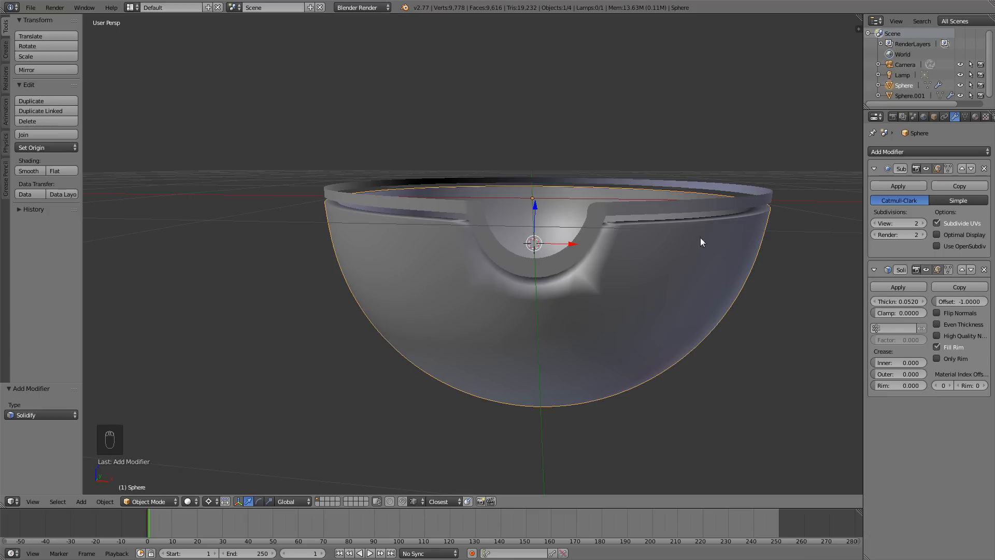
left_click(886, 152)
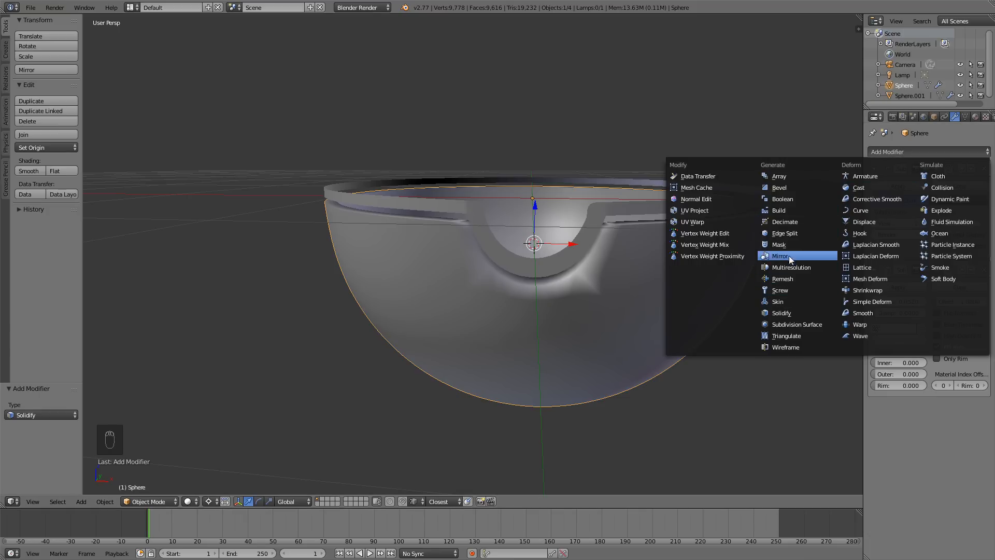
left_click(789, 232)
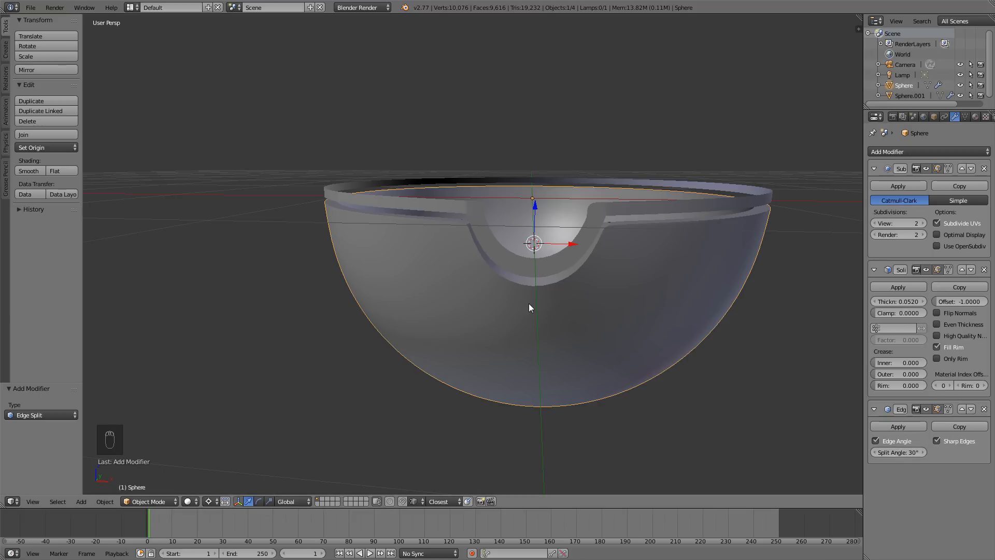
mouse_move(529, 307)
middle_mouse_down()
mouse_move(501, 334)
mouse_move(522, 329)
mouse_move(527, 311)
middle_mouse_up()
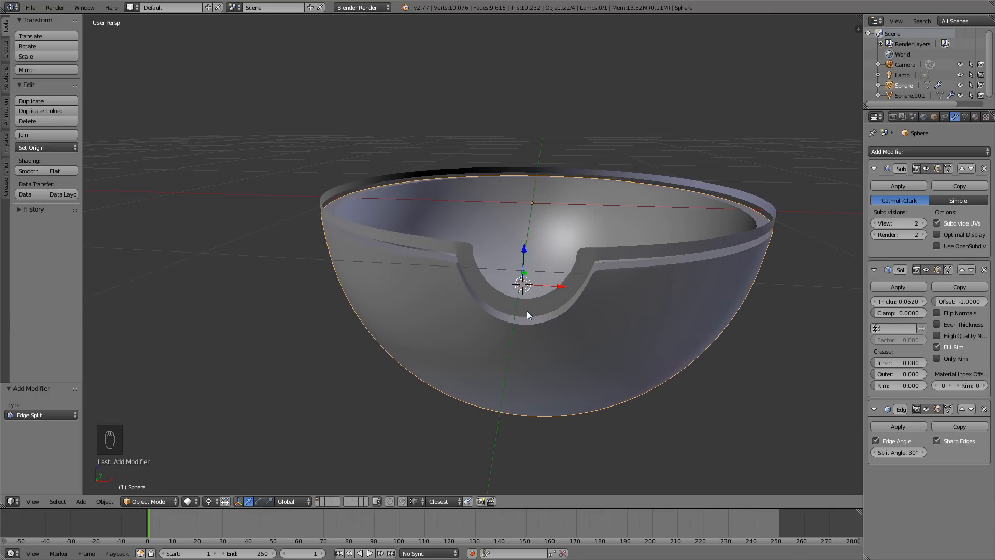
Add a Solidify modifier to the separate rim strip object
right_click(546, 294)
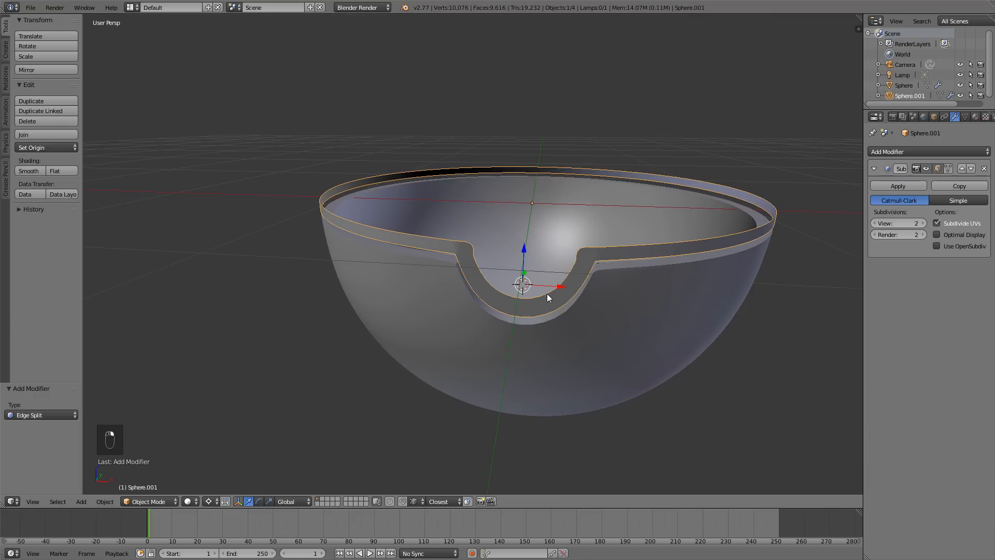
left_click(906, 153)
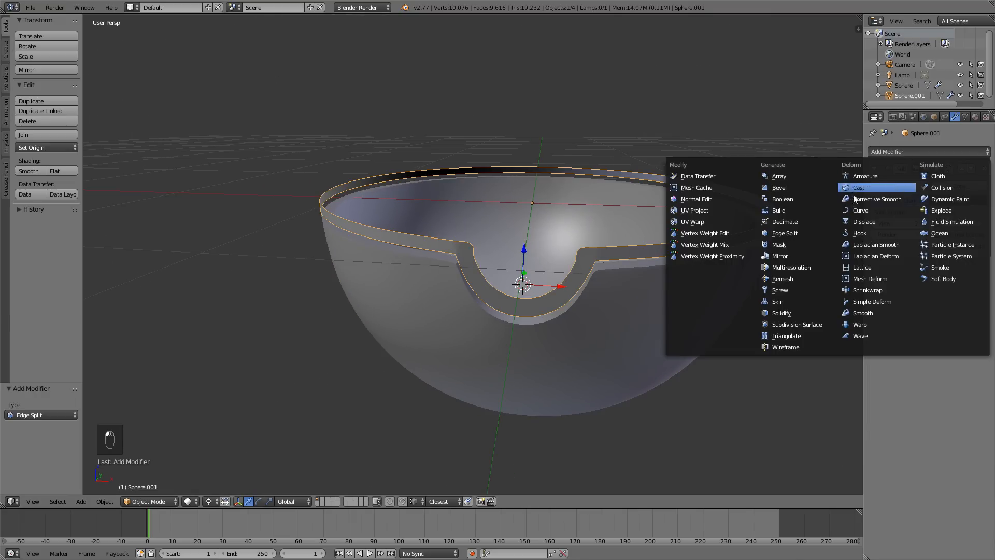
left_click(782, 313)
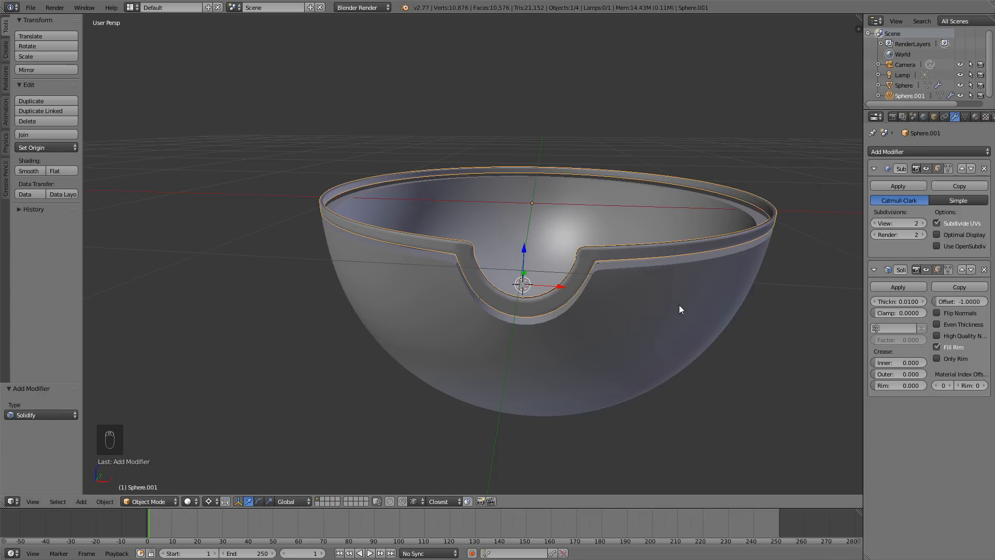
Set the rim strip's Solidify thickness to 0.0250
middle_click_drag(550, 327, 524, 351)
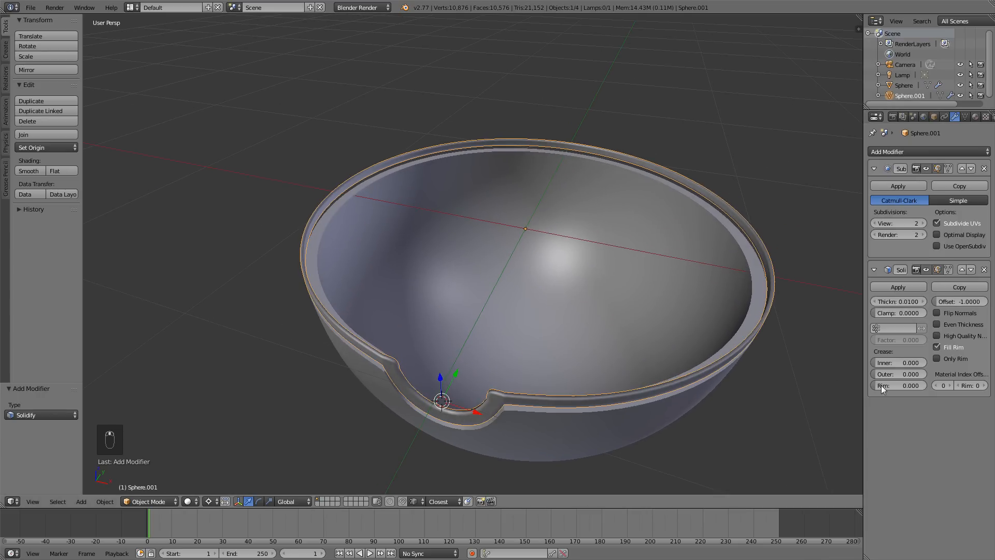
left_click_drag(893, 302, 895, 301)
left_click(895, 302)
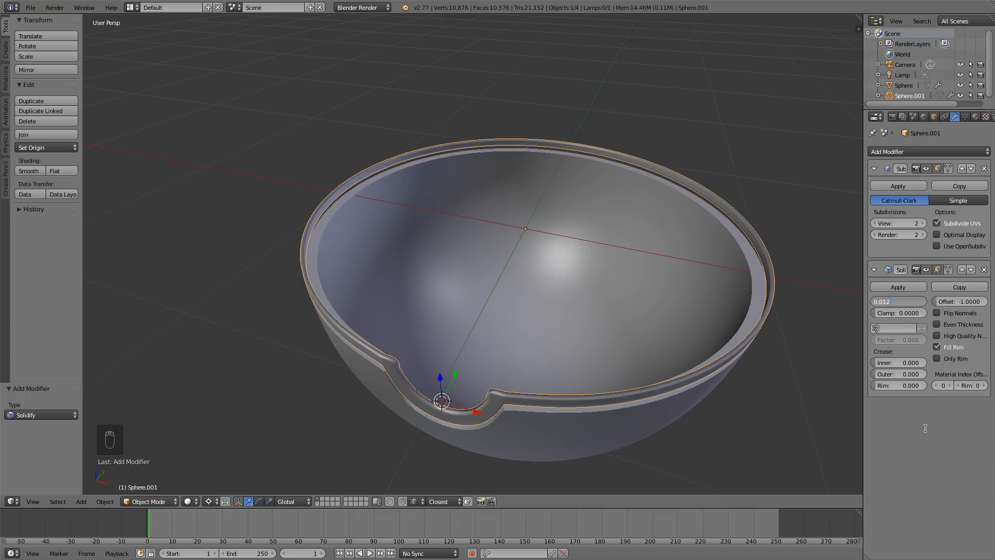
key("Return")
left_click_drag(891, 301, 905, 301)
left_click(891, 300)
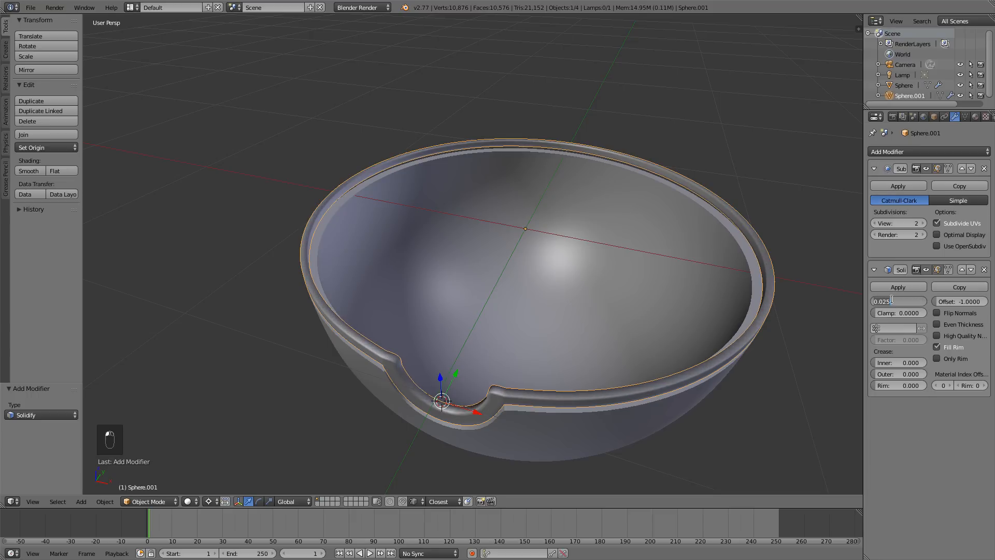
Add an Edge Split modifier to the rim strip and check the shading around its notch
left_click(905, 152)
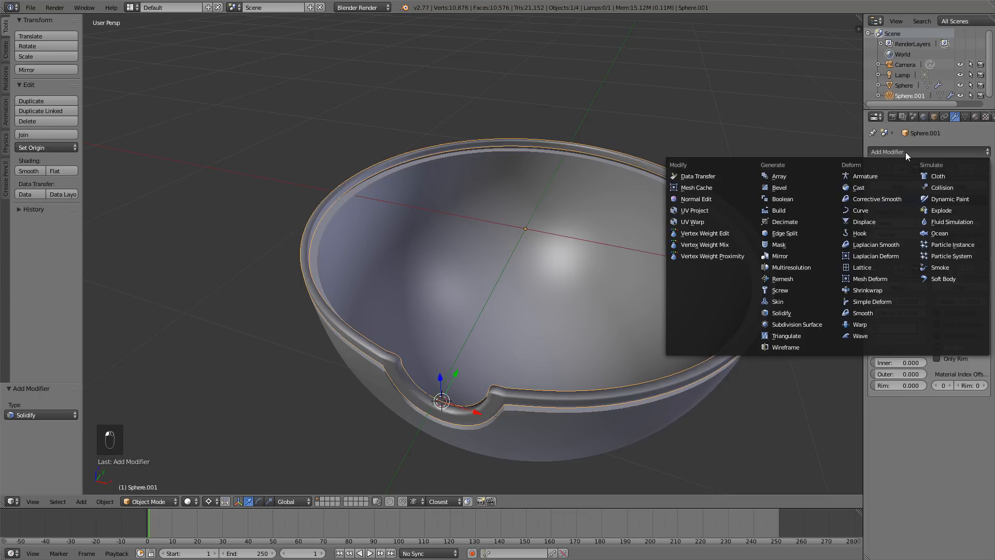
left_click(789, 234)
middle_click_drag(693, 262, 581, 278)
scroll(630, 262, "up", 3)
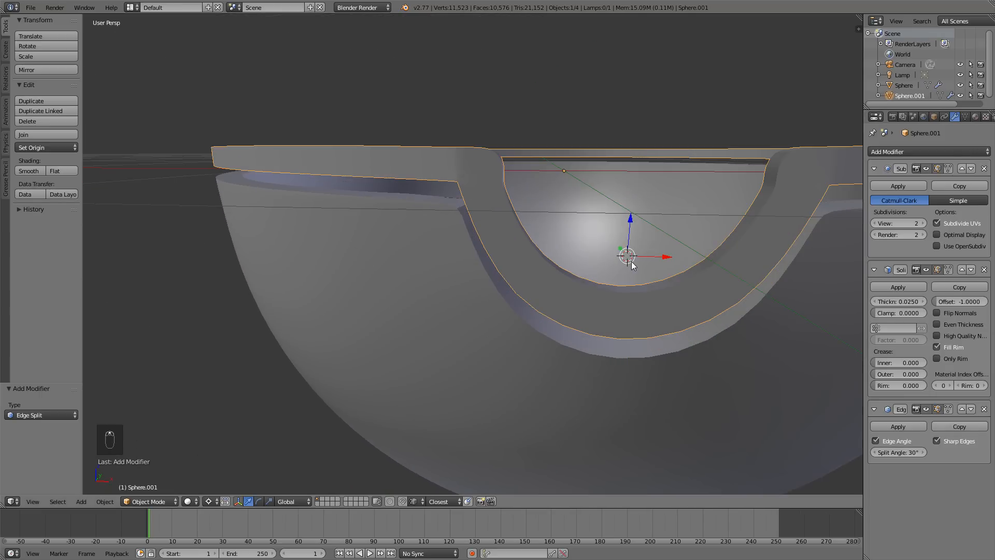
Add a loop cut along the rim strip close to its upper edge to sharpen the top corners of the notch
key("KP_1")
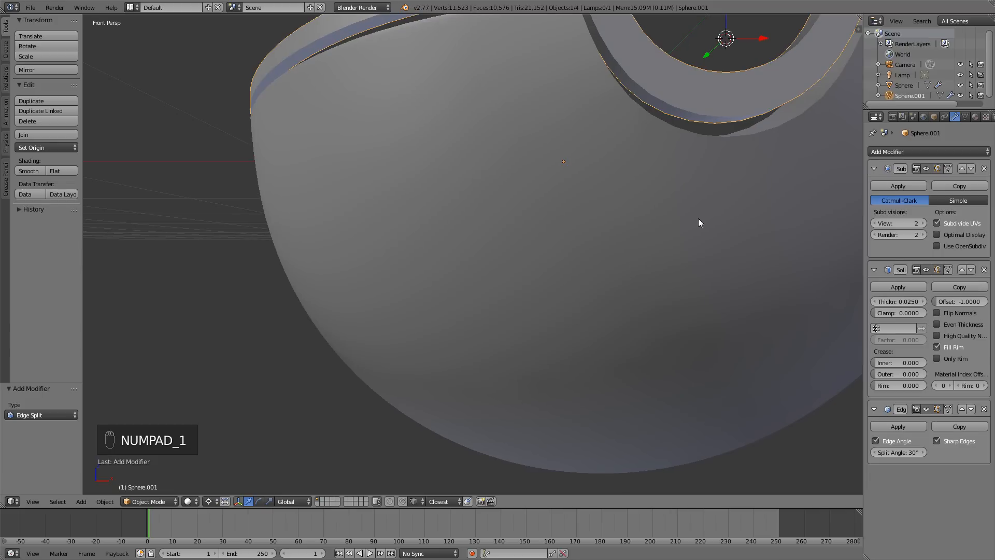
key("Tab")
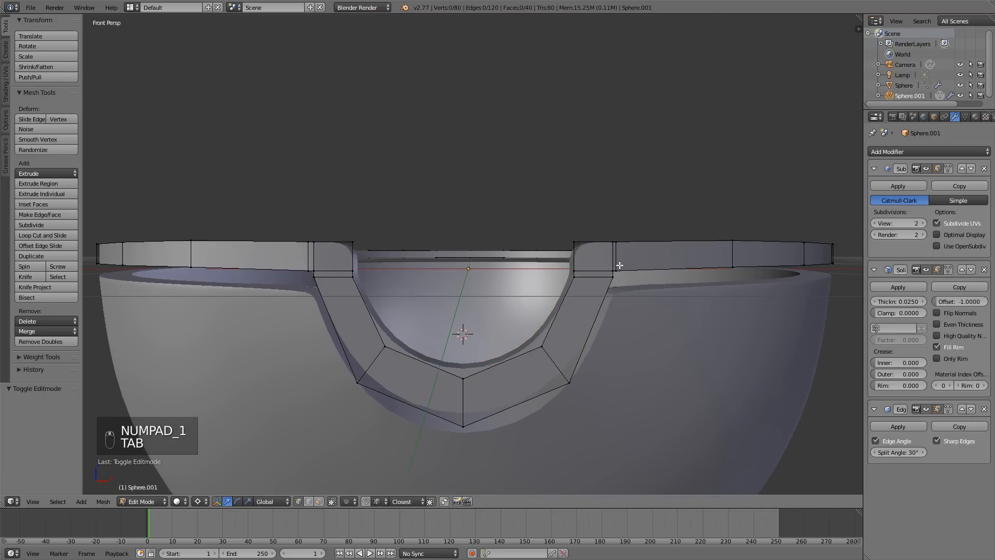
key("a")
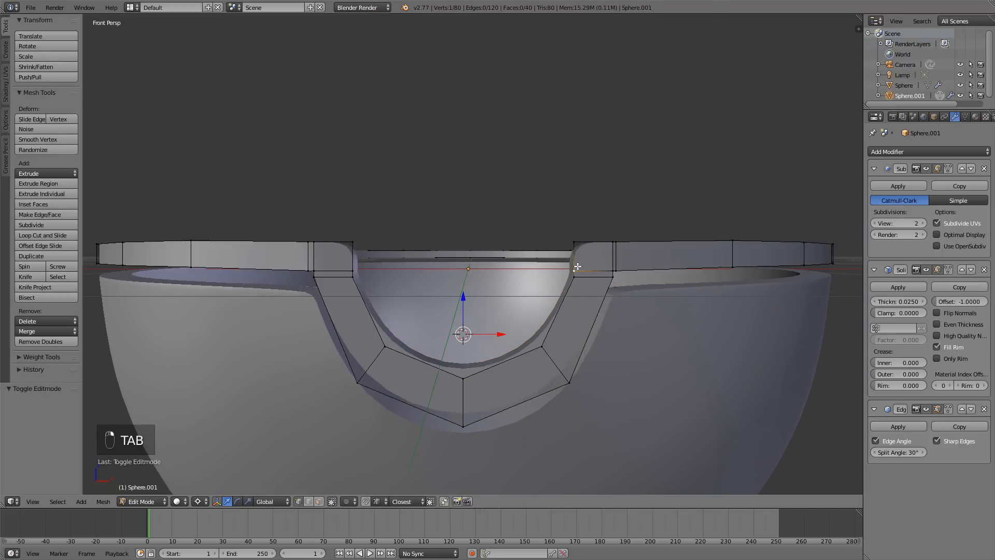
key("a")
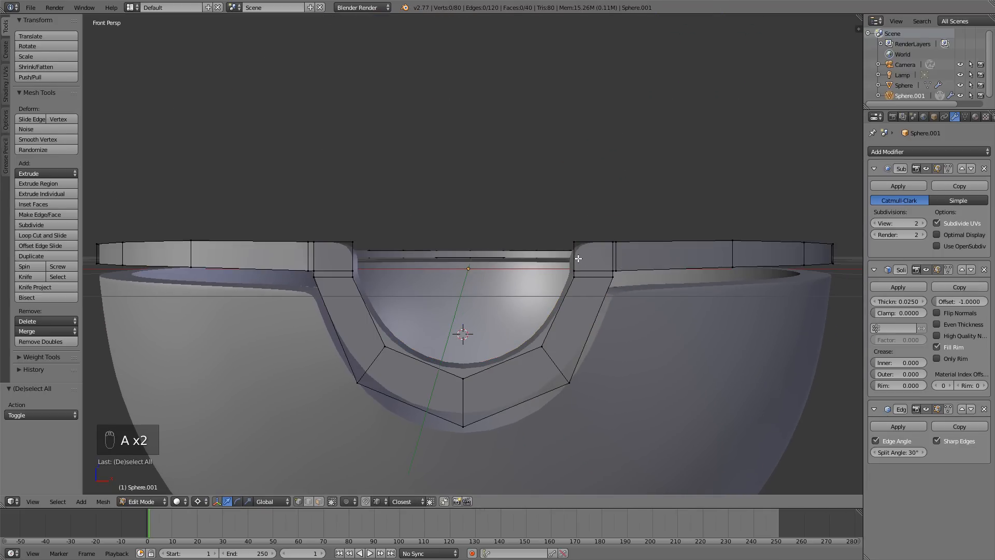
key("Tab")
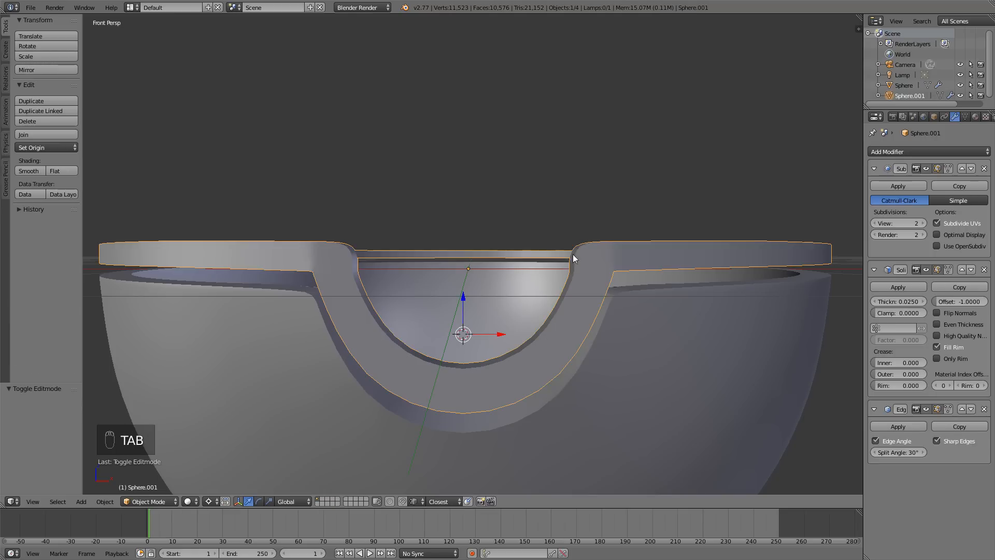
key("Tab")
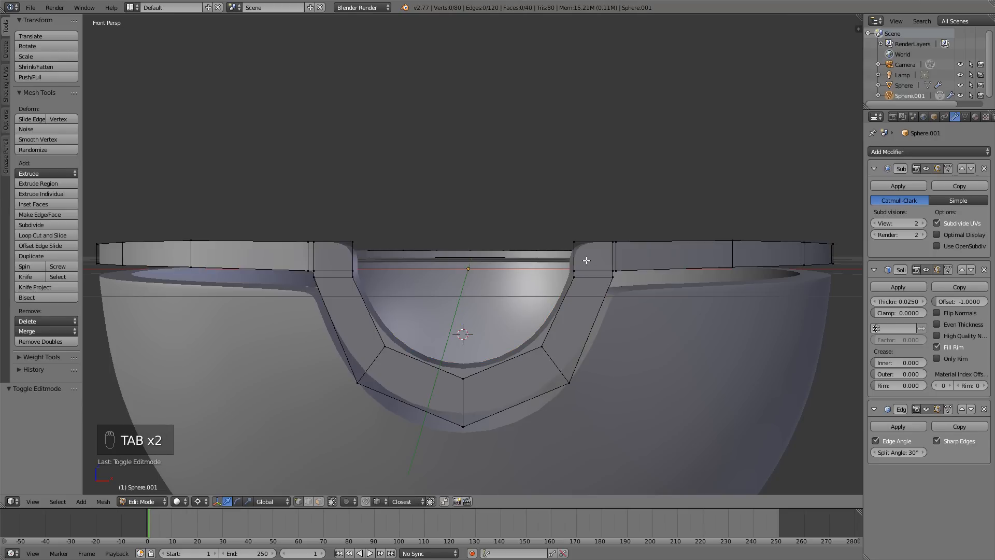
key("ctrl+r")
left_click(580, 259)
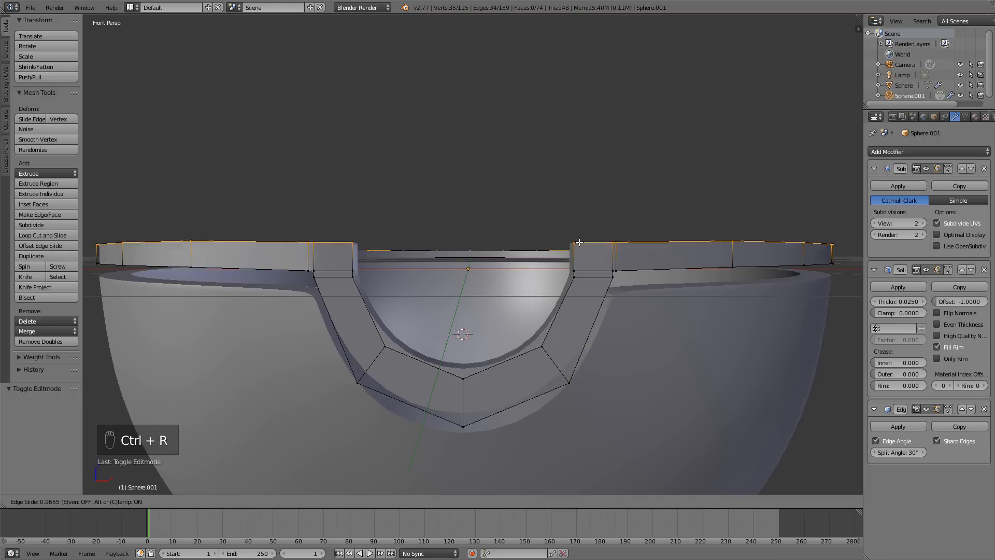
left_click(577, 248)
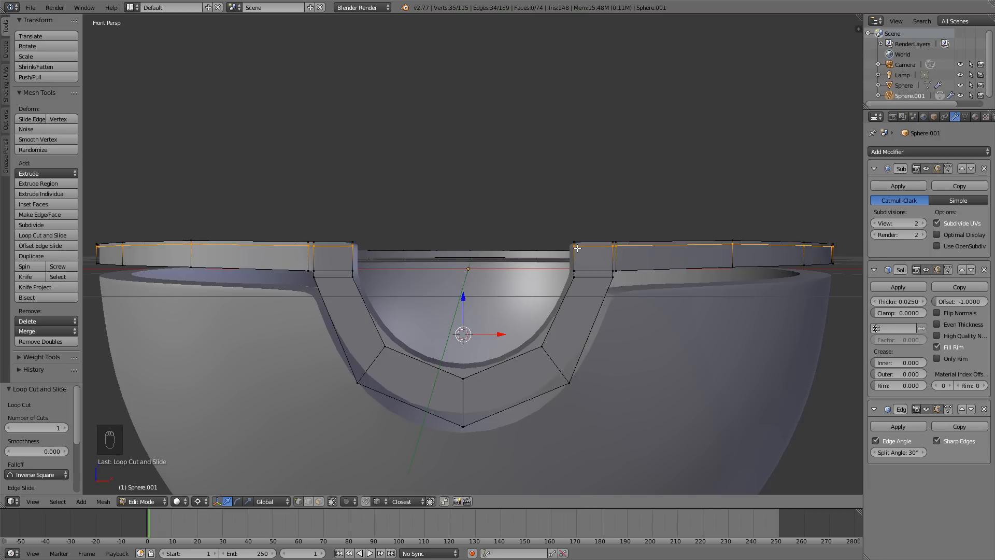
key("Tab")
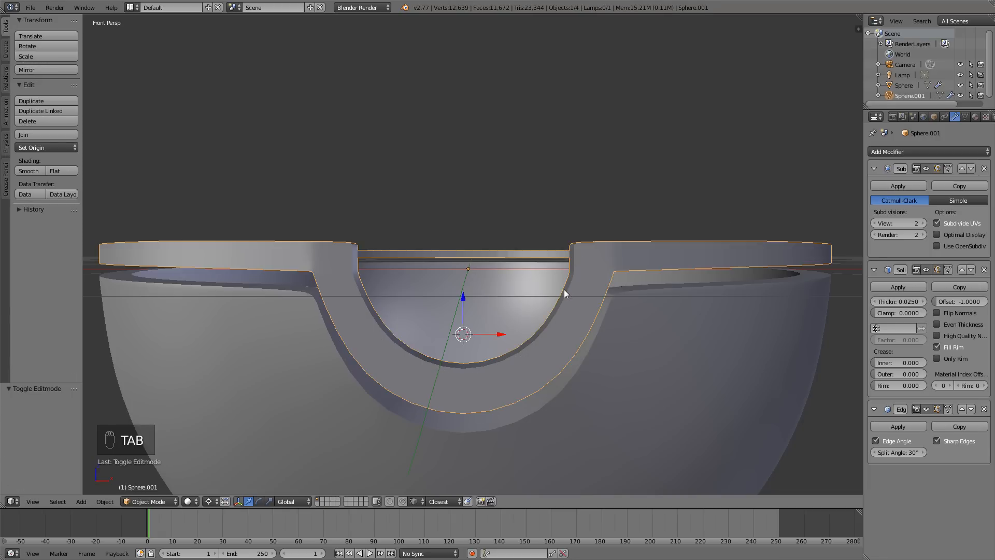
Edge-slide the vertical edge beside the right notch corner outward, away from the notch, by a factor of about 0.048
key("Tab")
key("a")
key("a")
key("a")
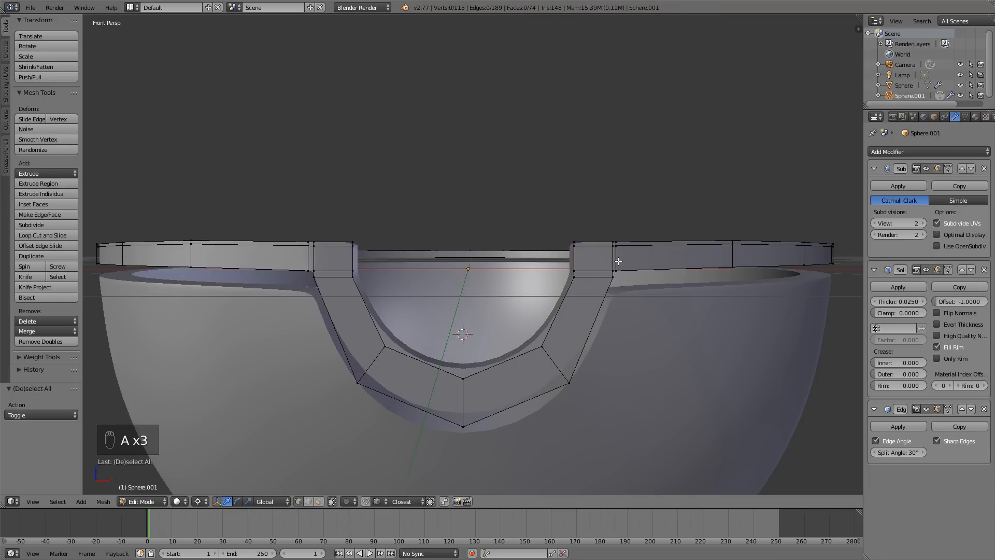
right_click(618, 263)
key("Tab")
scroll(546, 261, "up", 8)
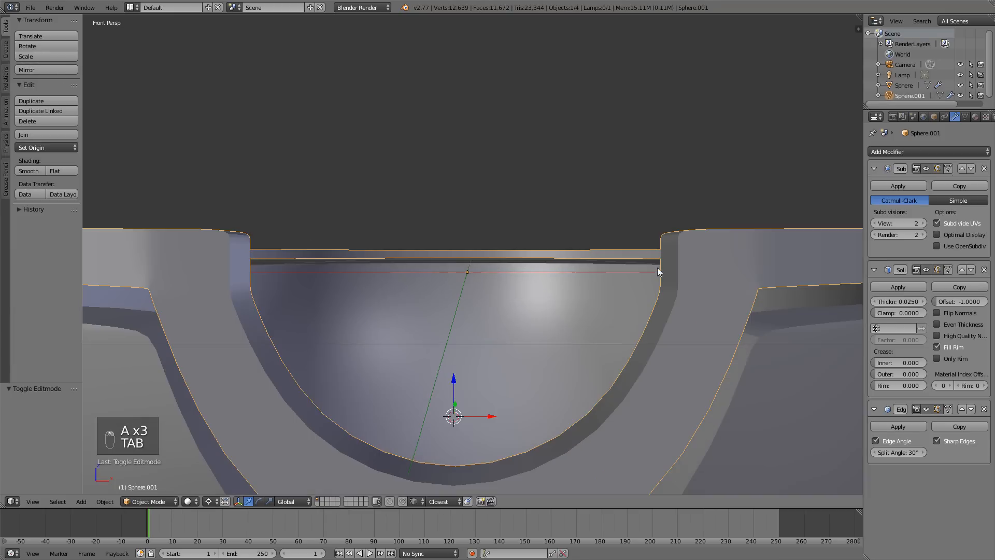
key("Tab")
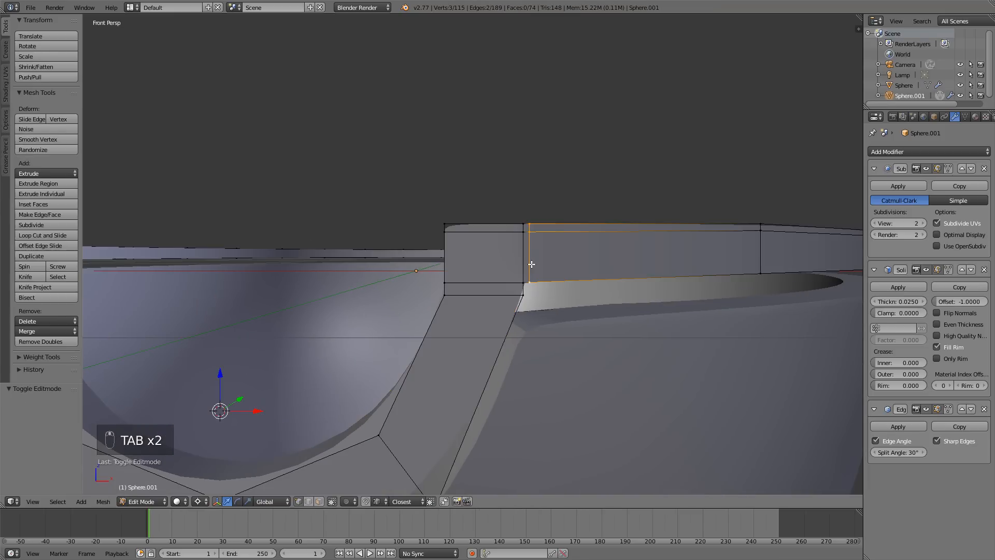
key("a")
key("a")
key("a")
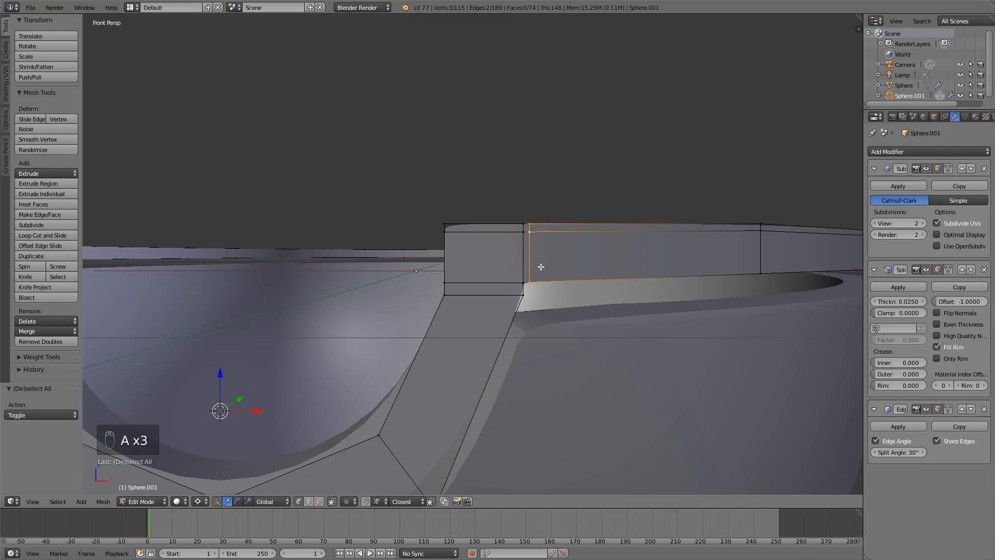
key("g")
key("g")
left_click(520, 289)
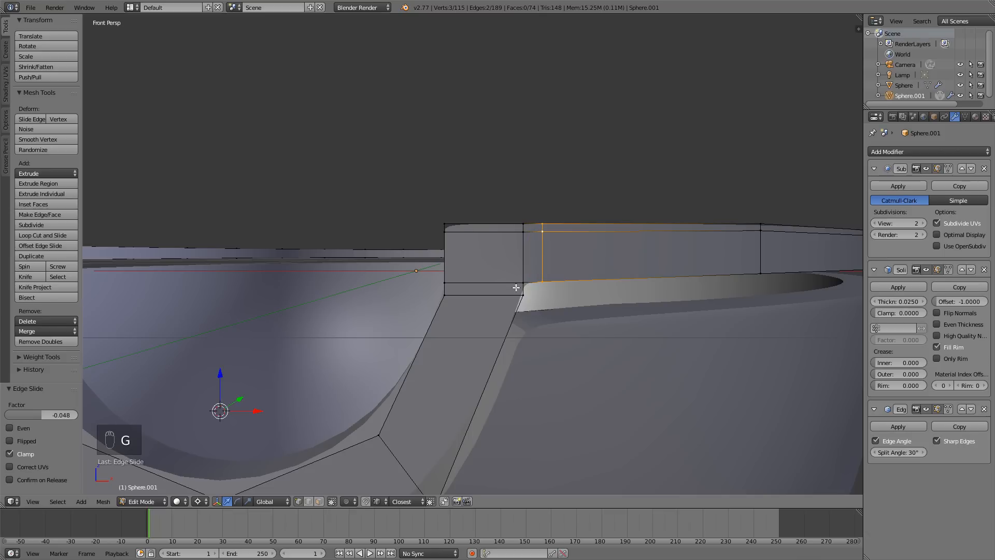
Edge-slide the cross edge just below the right notch corner downward along the notch by a factor of about 0.074
right_click(509, 289)
key("g")
key("g")
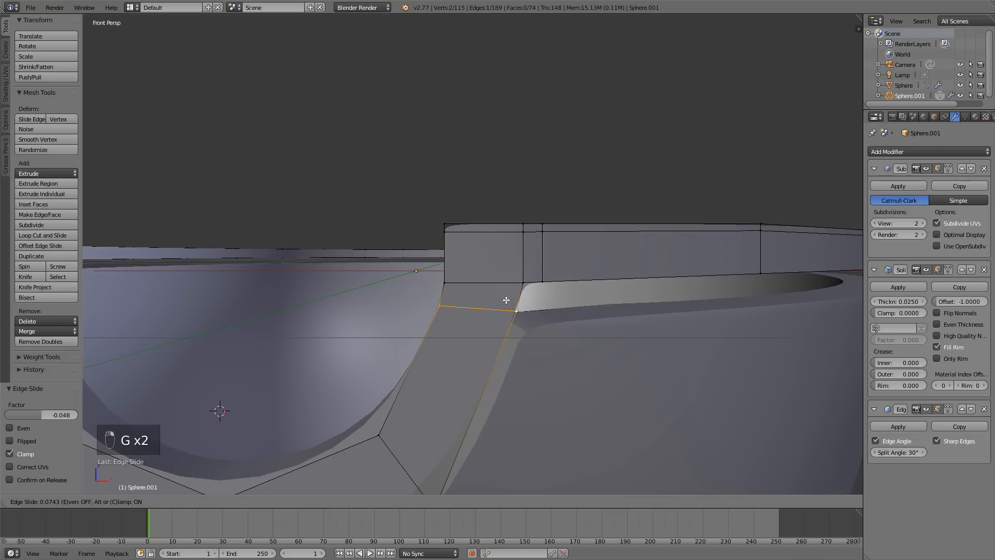
left_click(506, 300)
key("Tab")
Edge-slide the cross edge just below the left notch corner downward along the notch by a factor of about 0.085
middle_click_drag(428, 302, 518, 290, "shift")
key("Tab")
right_click(422, 258)
key("g")
key("g")
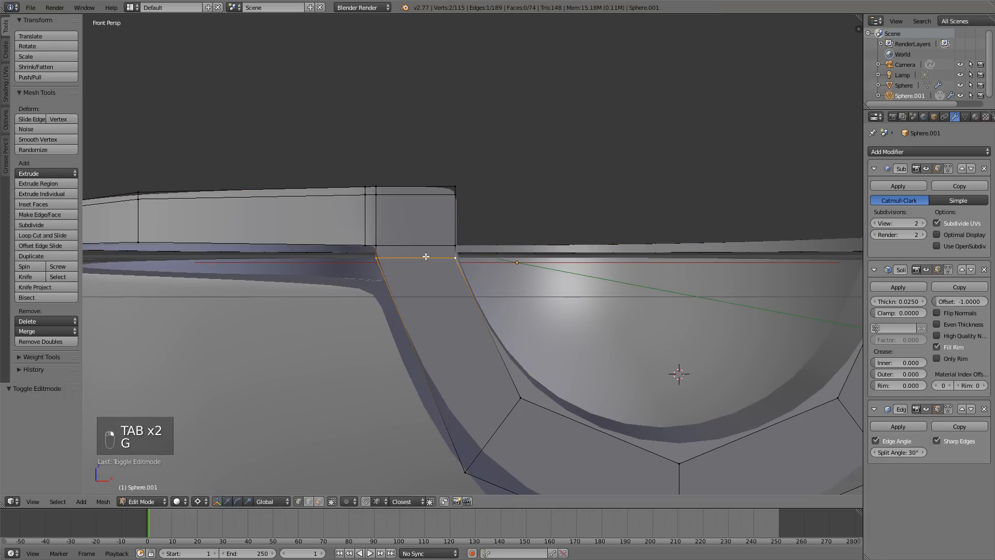
left_click(423, 266)
Edge-slide the vertical edge beside the left notch corner outward, away from the notch, by a factor of about 0.08
right_click(366, 218)
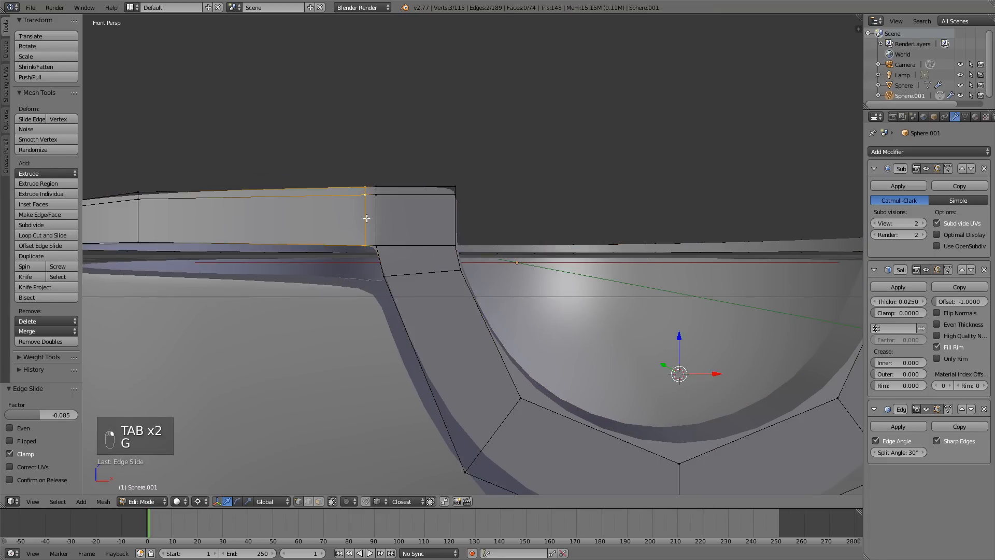
key("g")
key("g")
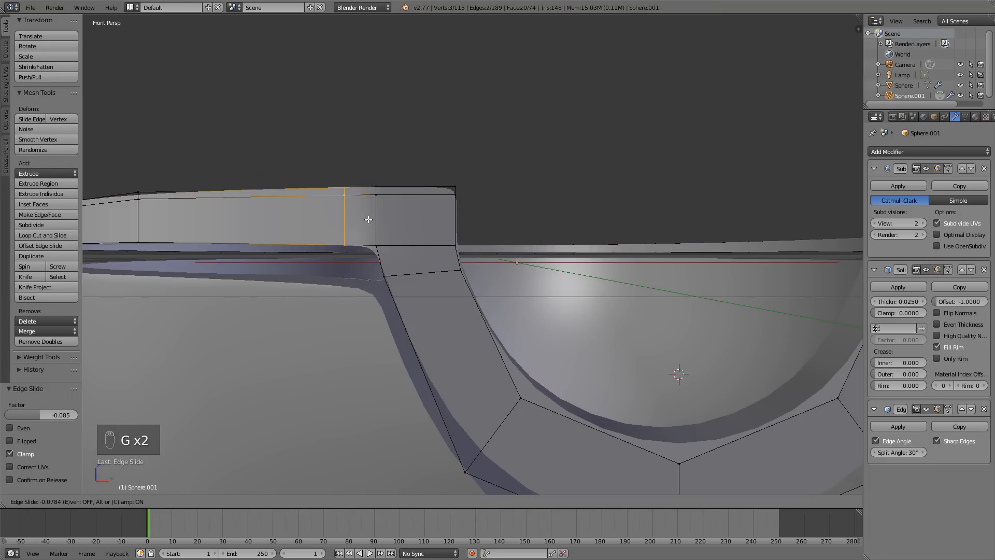
left_click(369, 219)
key("Tab")
Move the rim strip object down along Z by about 0.027 toward the bowl body
scroll(508, 244, "down", 5)
middle_click_drag(513, 243, 487, 247, "shift")
scroll(489, 247, "up", 1)
scroll(490, 246, "up", 2)
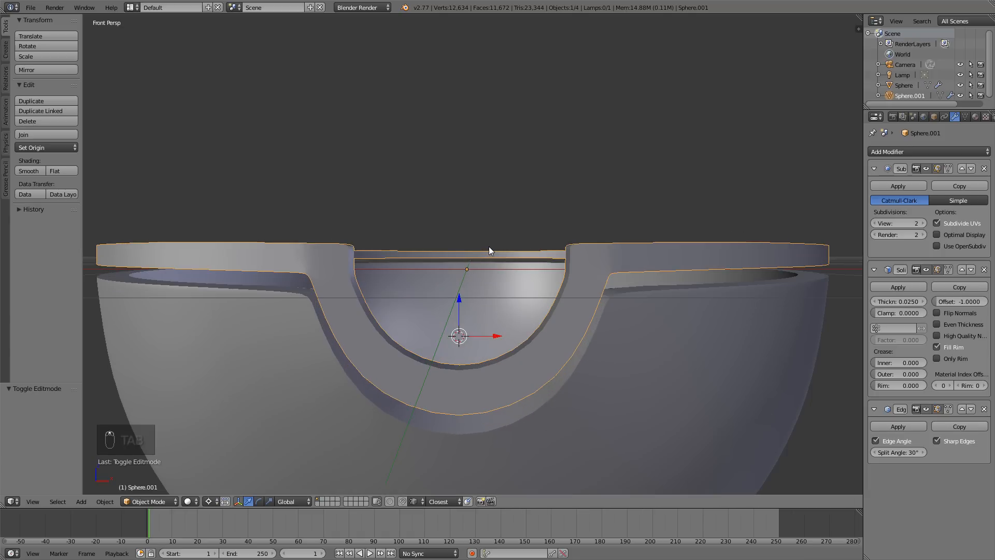
middle_click_drag(493, 255, 493, 253, "shift")
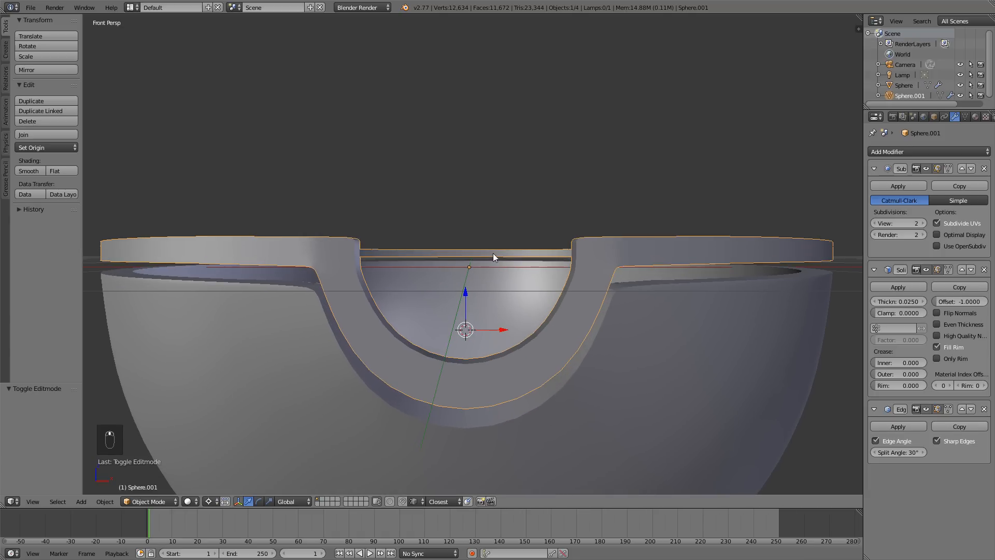
left_click_drag(464, 292, 468, 312)
middle_click_drag(472, 309, 496, 301)
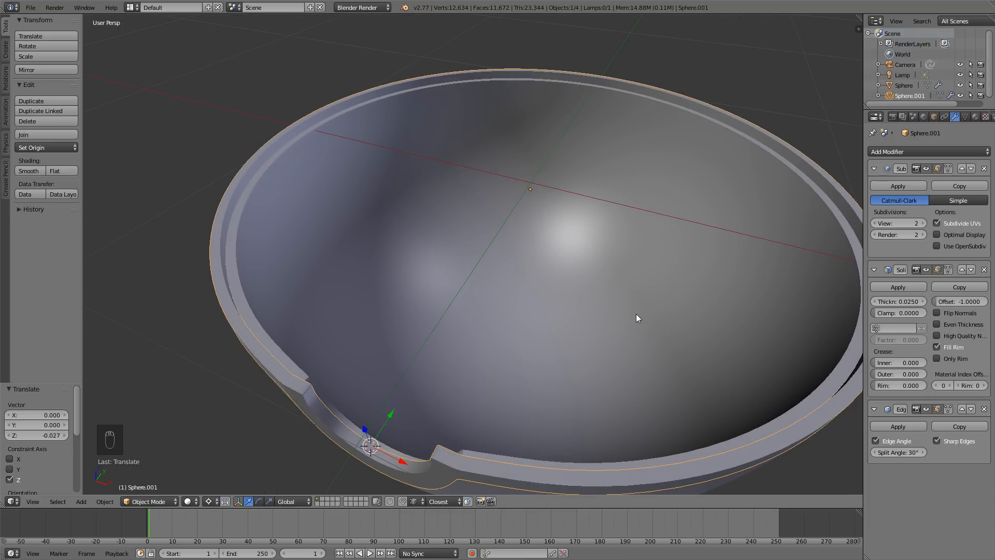
Select the rim strip's whole mesh and snap the 3D cursor to the selection
key("s")
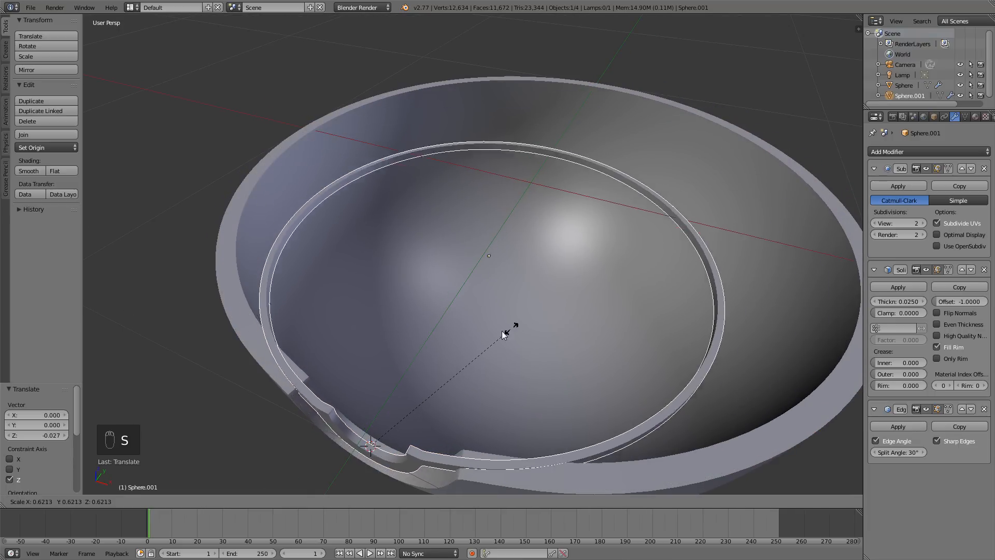
left_click(542, 313)
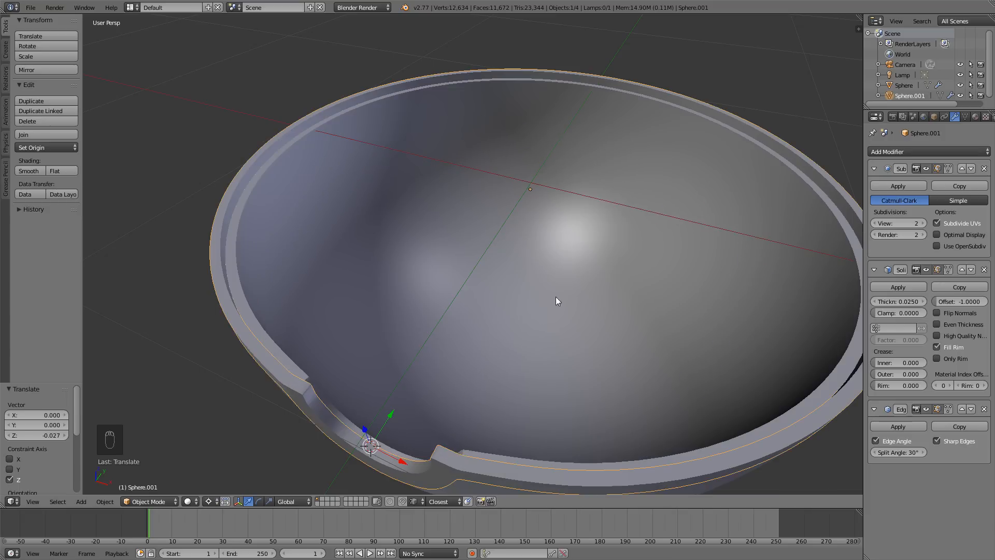
key("Tab")
key("a")
key("a")
key("a")
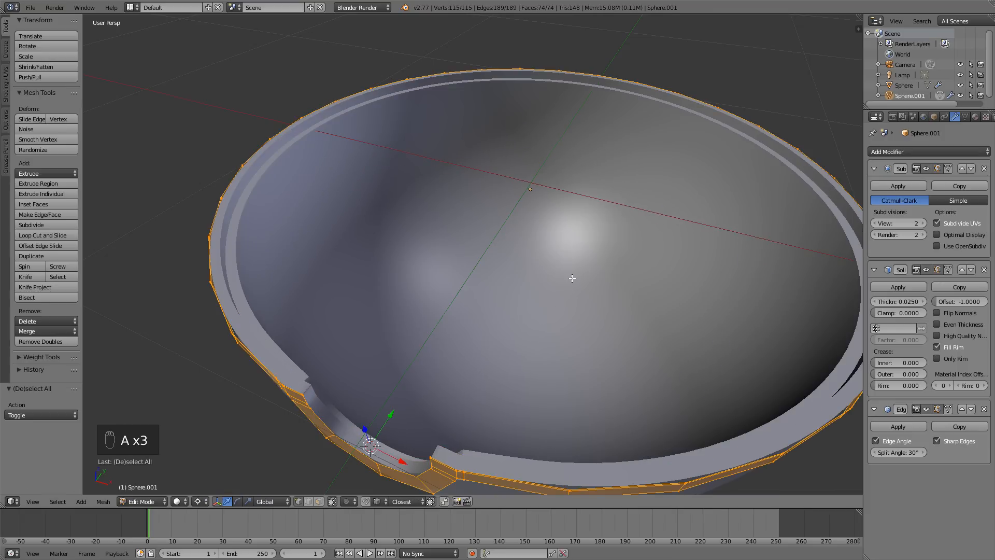
key("shift+s")
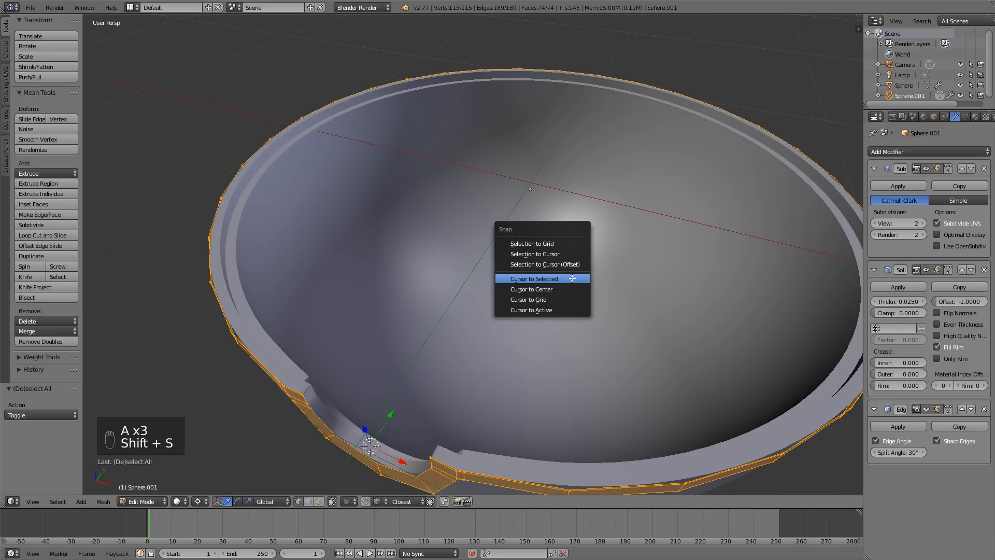
left_click(573, 278)
scroll(466, 313, "down", 4)
middle_click_drag(454, 345, 458, 325)
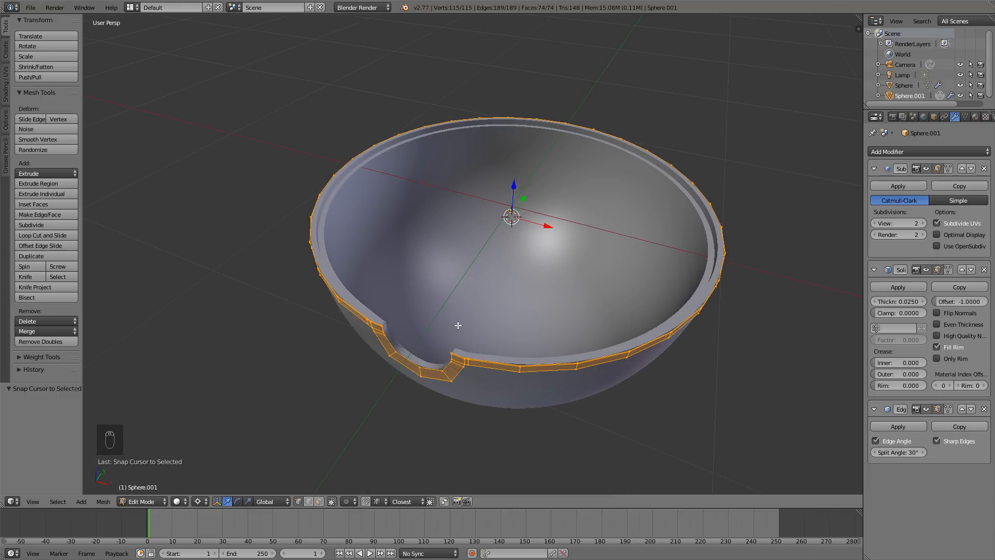
Scale the rim strip's whole mesh to about 0.98 with the 3D cursor as pivot point, and return to Object Mode
left_click(200, 502)
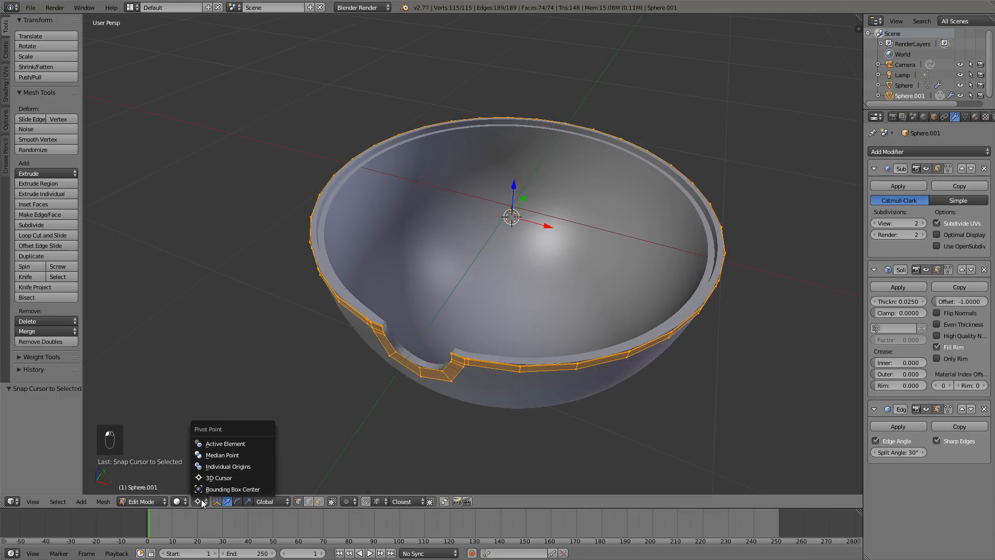
left_click(210, 480)
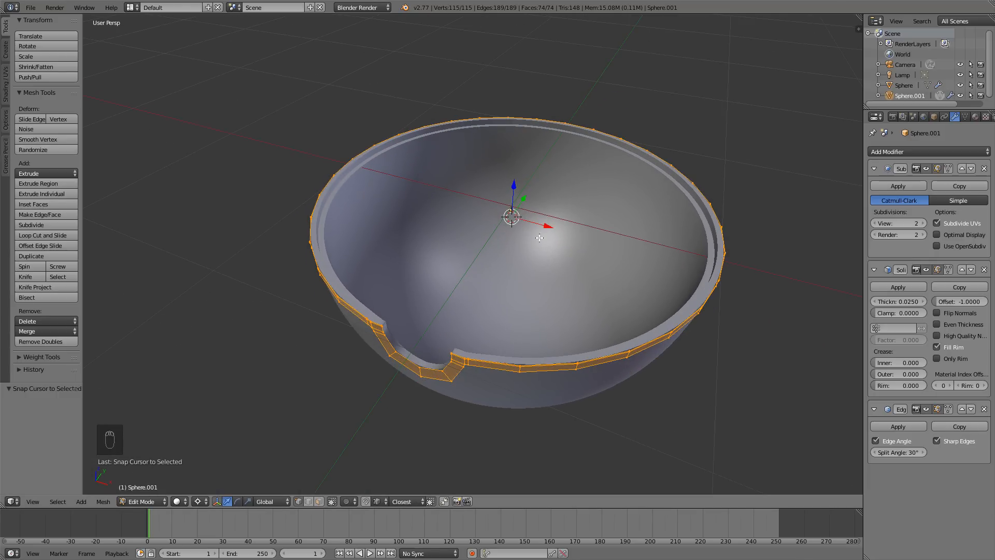
scroll(595, 271, "up", 2)
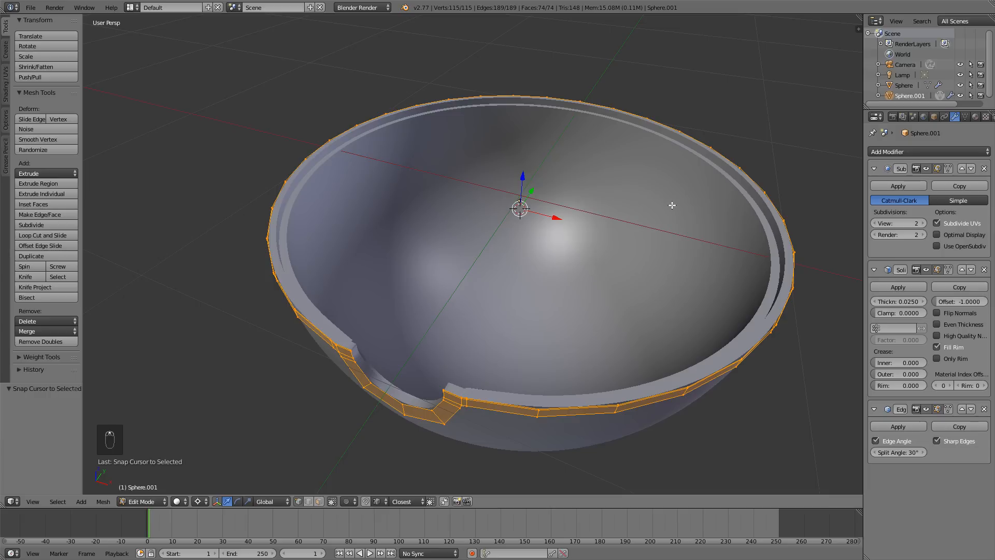
key("s")
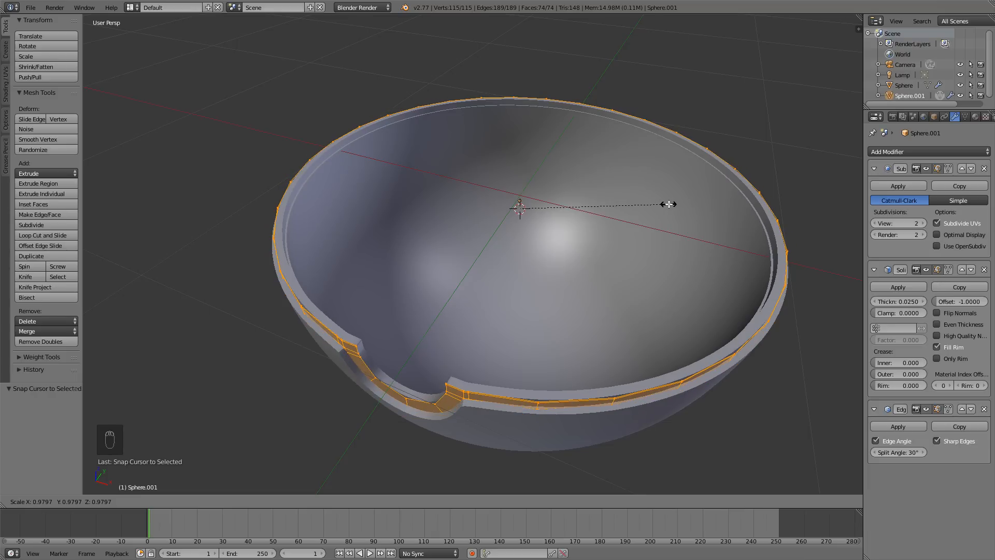
left_click(669, 204)
key("Tab")
Deselect everything and examine how the scaled rim strip sits against the bowl along the rim and around the notch
middle_click_drag(661, 207, 588, 241)
scroll(667, 202, "up", 2)
scroll(667, 199, "down", 2)
scroll(586, 248, "up", 2)
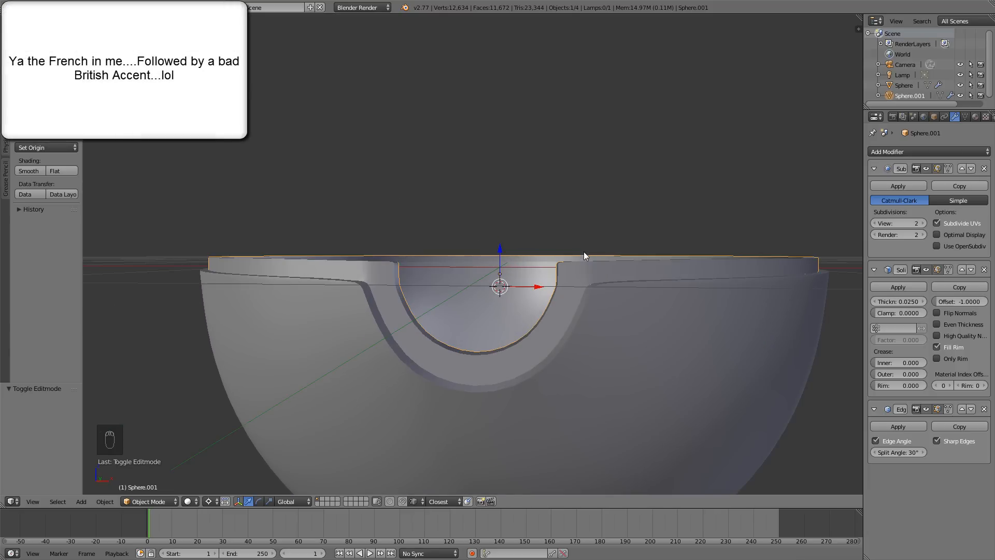
middle_click_drag(574, 267, 503, 236)
scroll(493, 225, "down", 3)
key("a")
key("a")
scroll(503, 236, "up", 4)
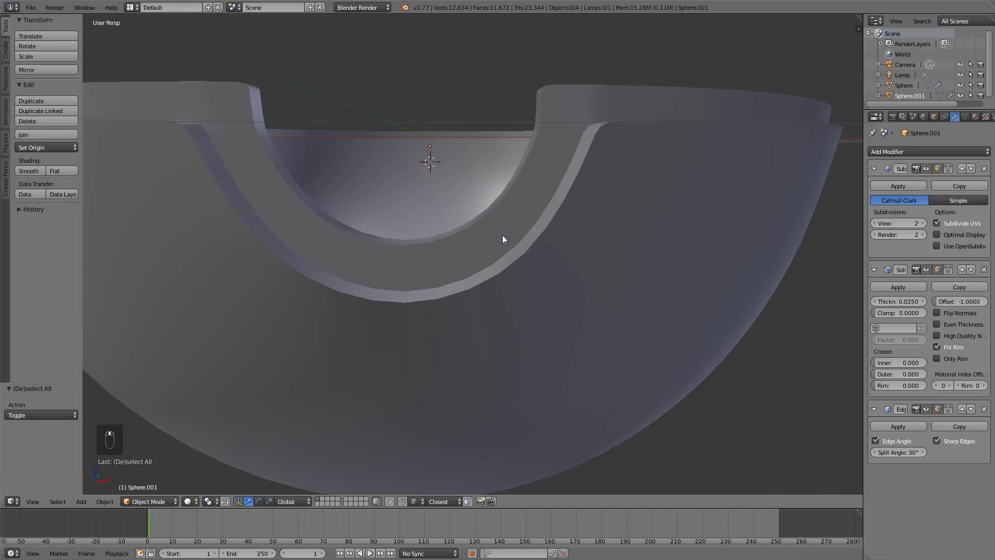
scroll(502, 235, "down", 4)
middle_click_drag(446, 234, 509, 248, "shift")
scroll(510, 249, "down", 4)
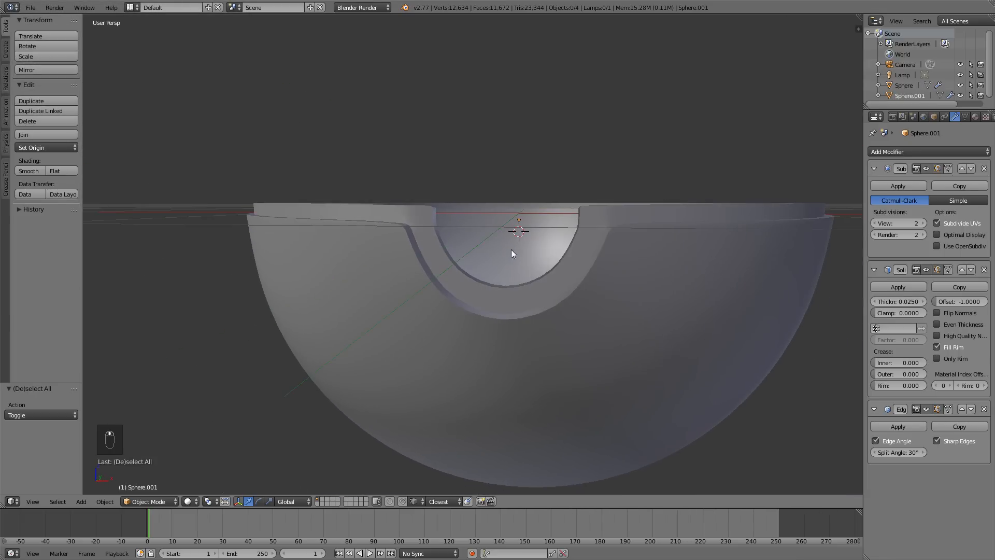
Select the bowl and the rim strip together, with the rim strip as the active object, in front view
right_click(530, 280)
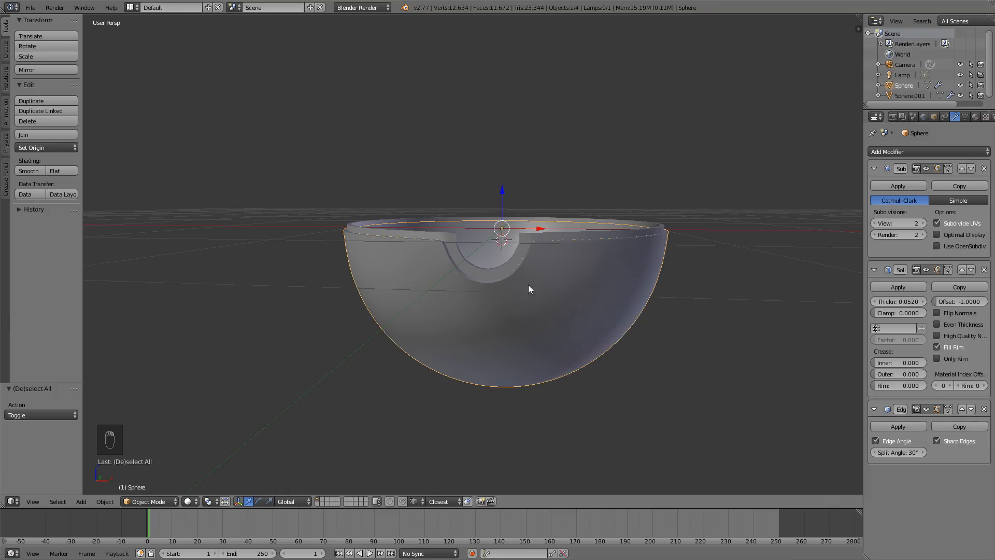
key("g")
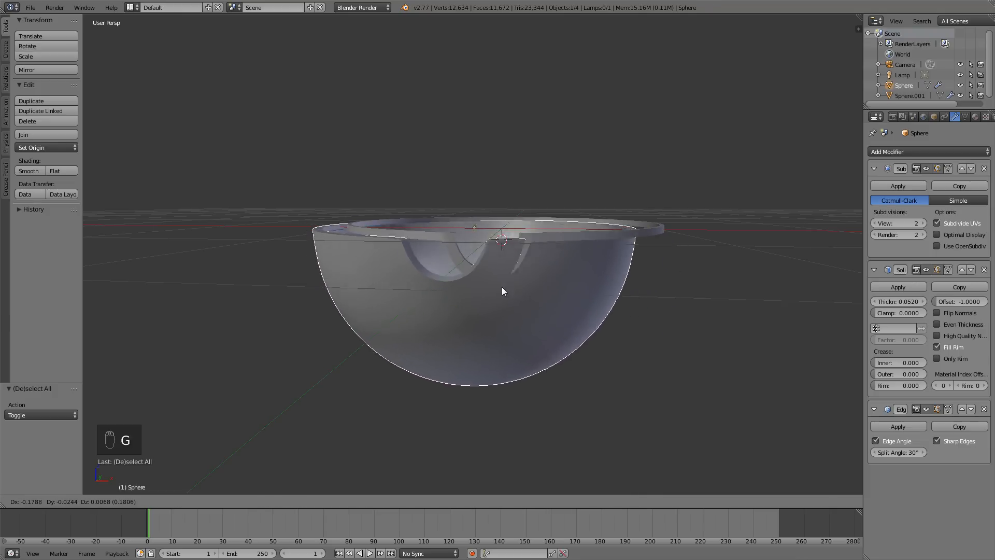
right_click(502, 280)
right_click(492, 267, "shift")
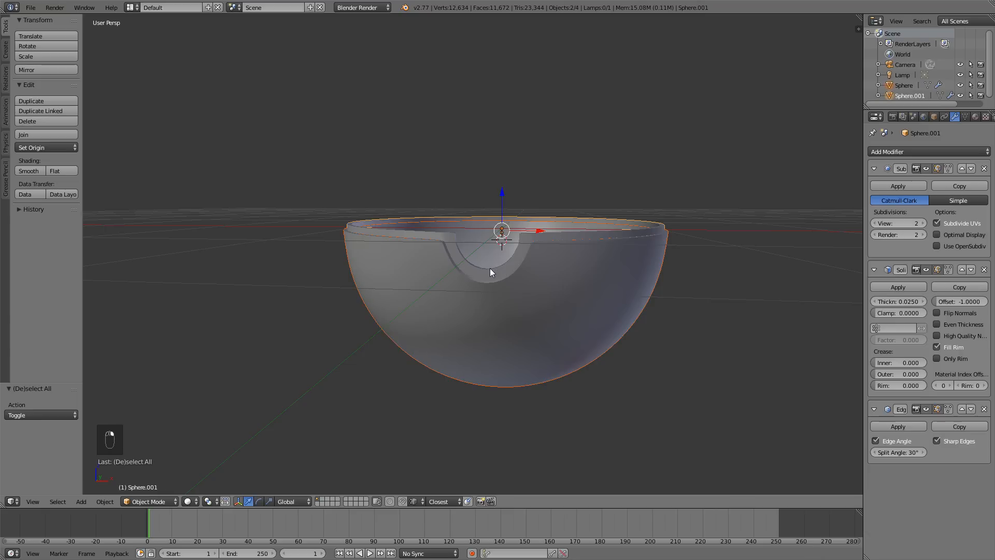
key("KP_1")
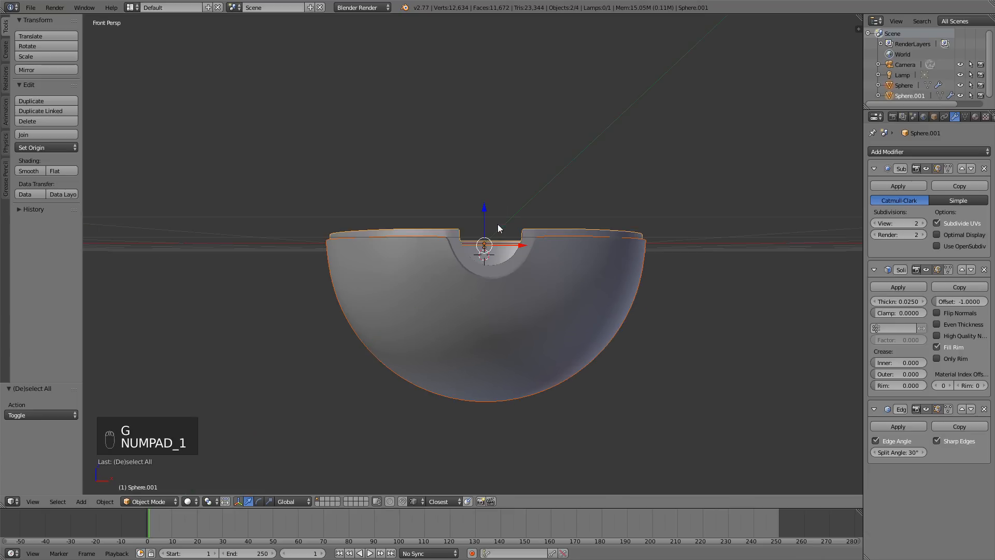
middle_click_drag(545, 176, 524, 218, "shift")
scroll(517, 226, "up", 2)
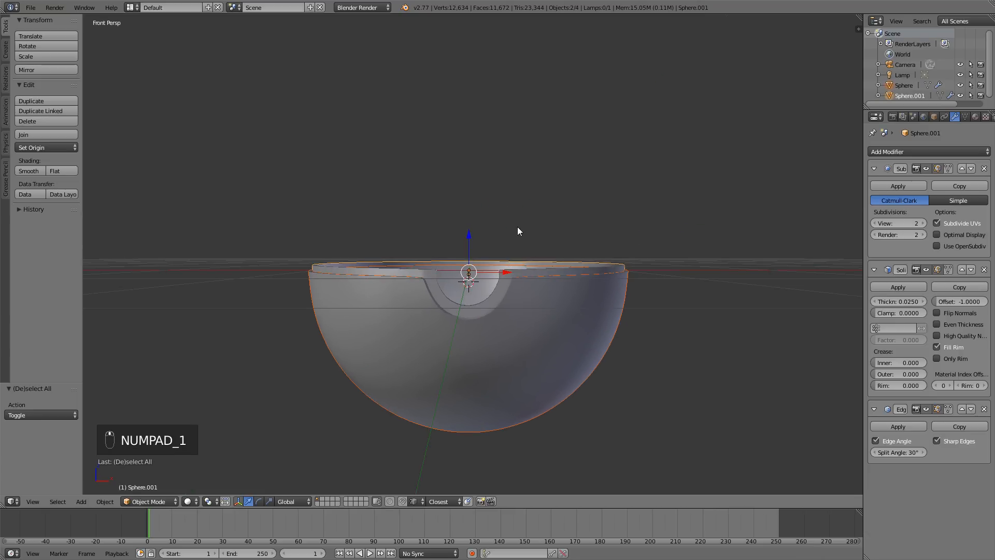
scroll(517, 236, "down", 1)
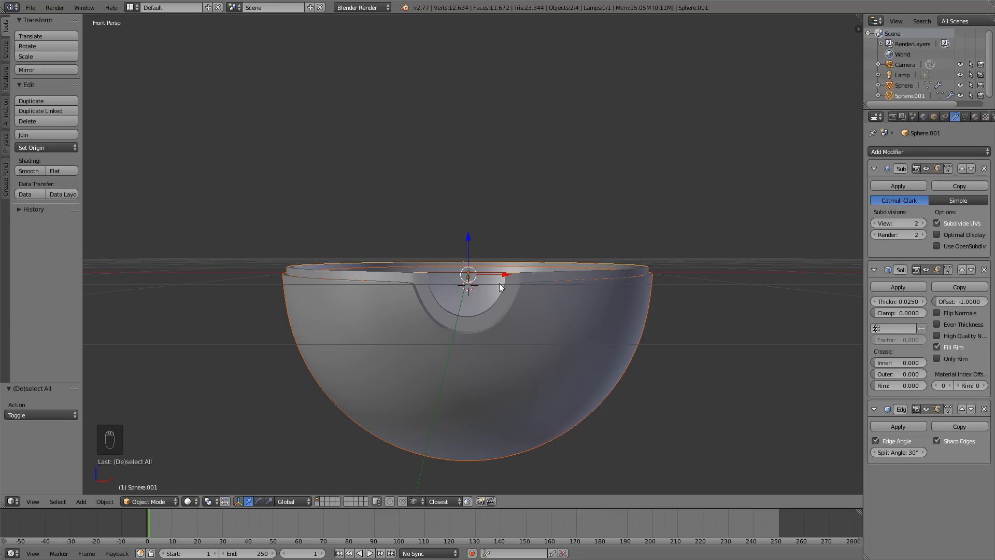
Snap the 3D cursor to the selected lower half-shell, then duplicate the shell about 1.087 units upward along Z
key("shift+s")
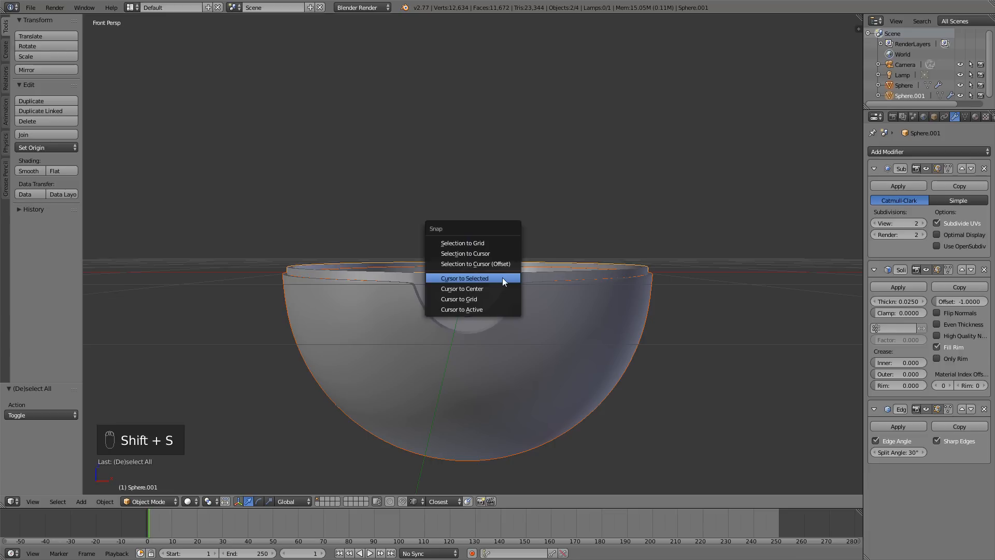
left_click(503, 278)
key("shift+d")
key("z")
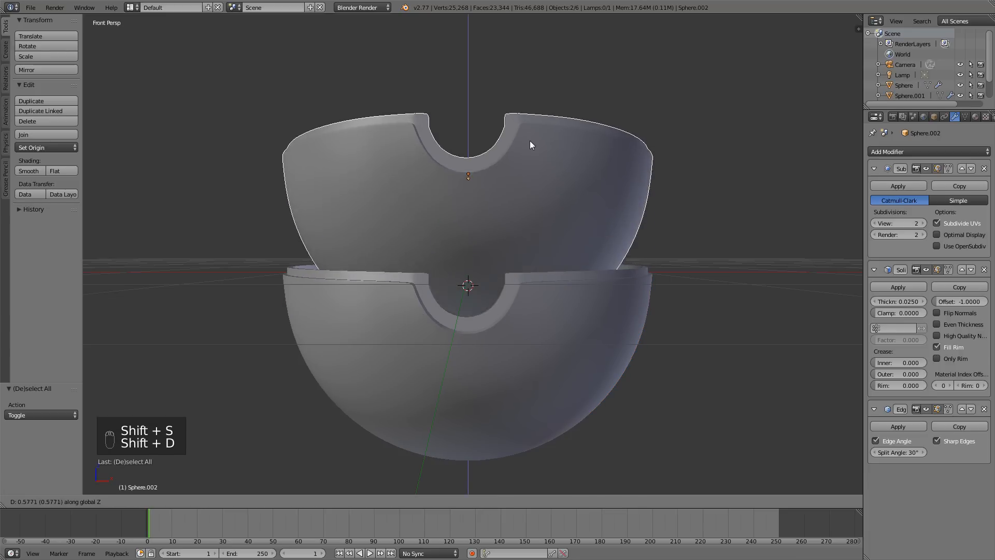
left_click(537, 62)
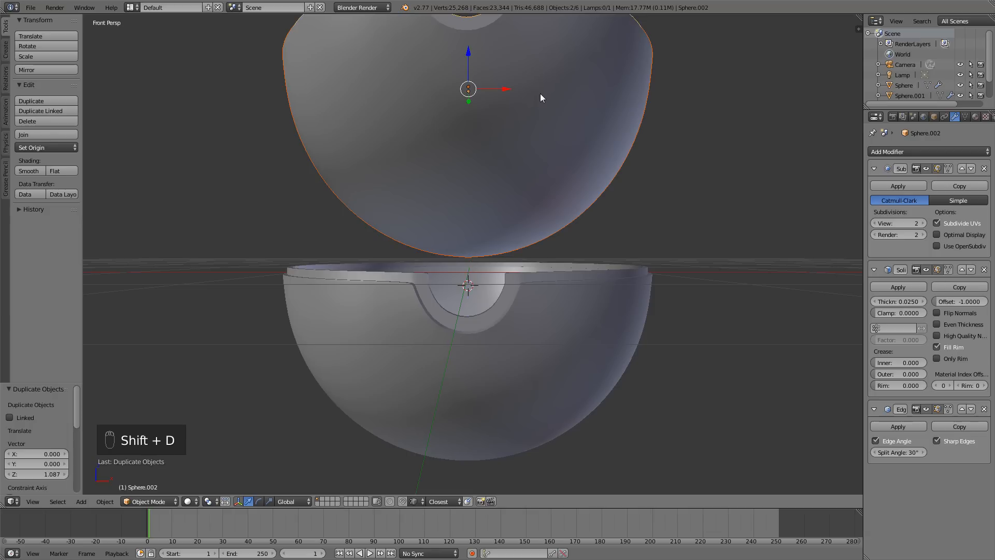
Flip the duplicated half-shell upside down by scaling it by -1 along Z
type("sz")
type("-1")
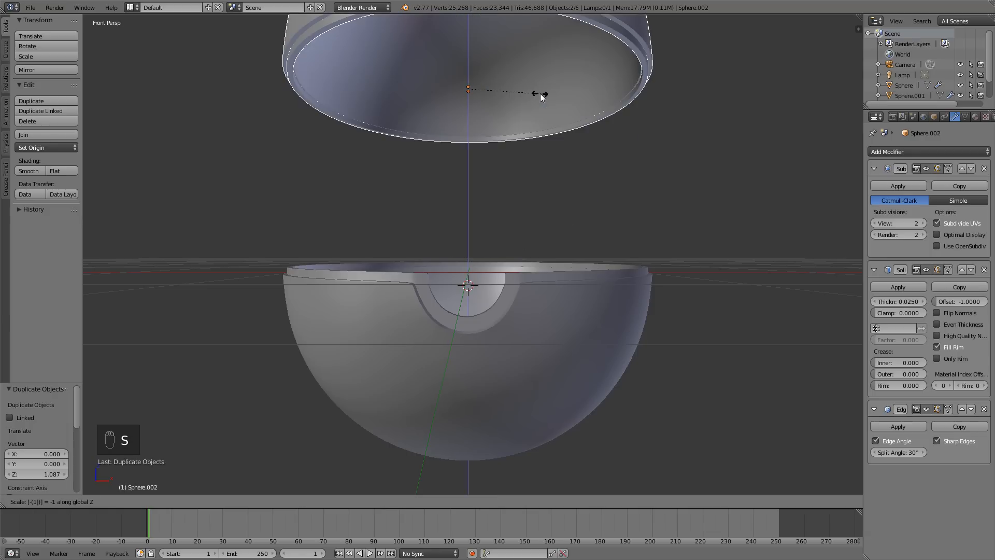
left_click(540, 93)
Lower the flipped half-shell about 0.984 units along Z onto the lower half to close the ball, and clear the selection
key("g")
key("z")
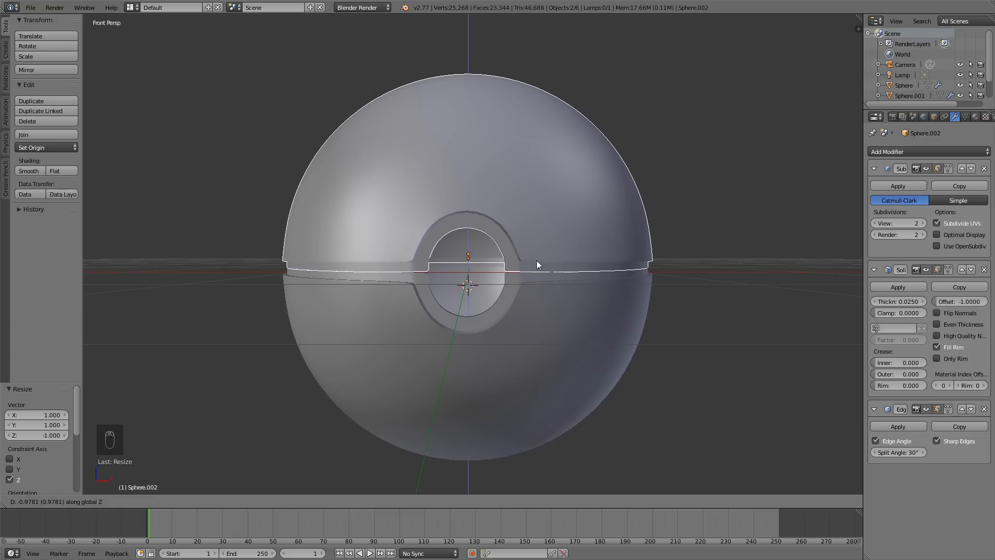
left_click(536, 261)
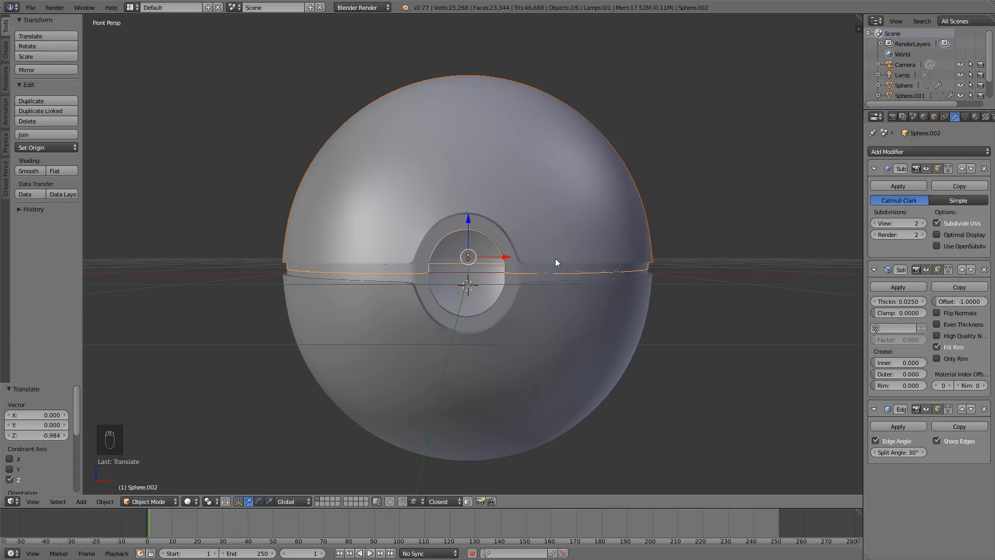
scroll(555, 259, "up", 3)
key("g")
key("z")
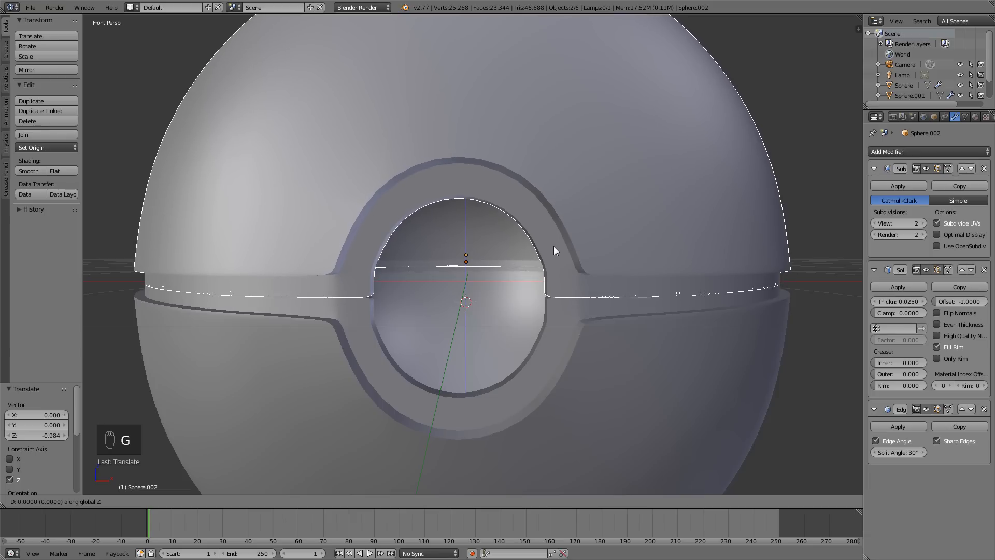
left_click(553, 246)
key("a")
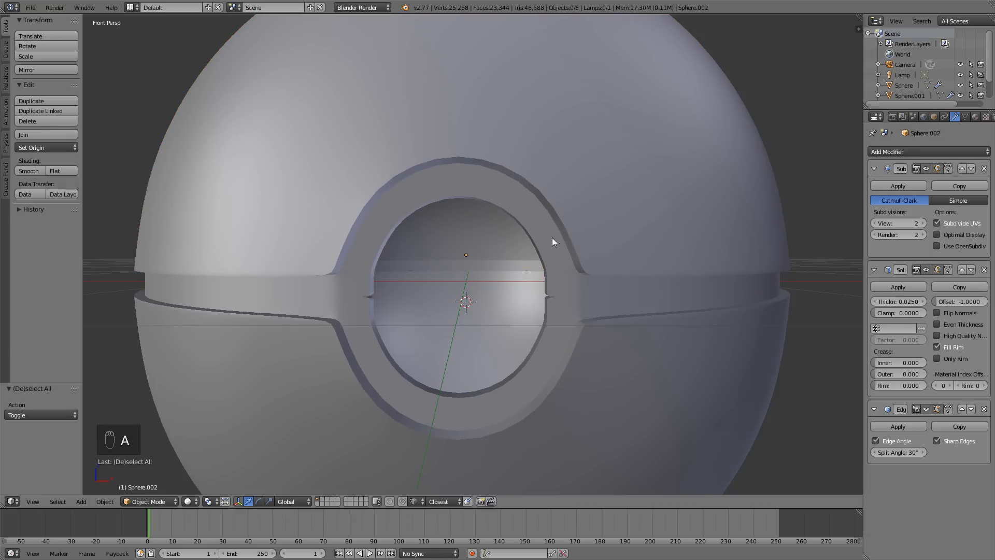
Add a loop cut to the upper half's front rim band and slide it close to the circular opening's edge
right_click(555, 283)
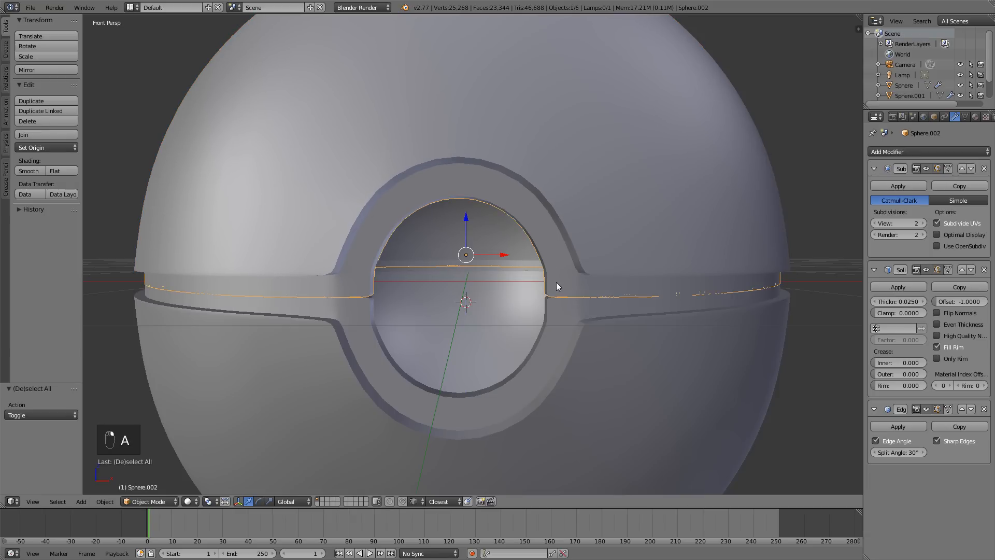
key("Tab")
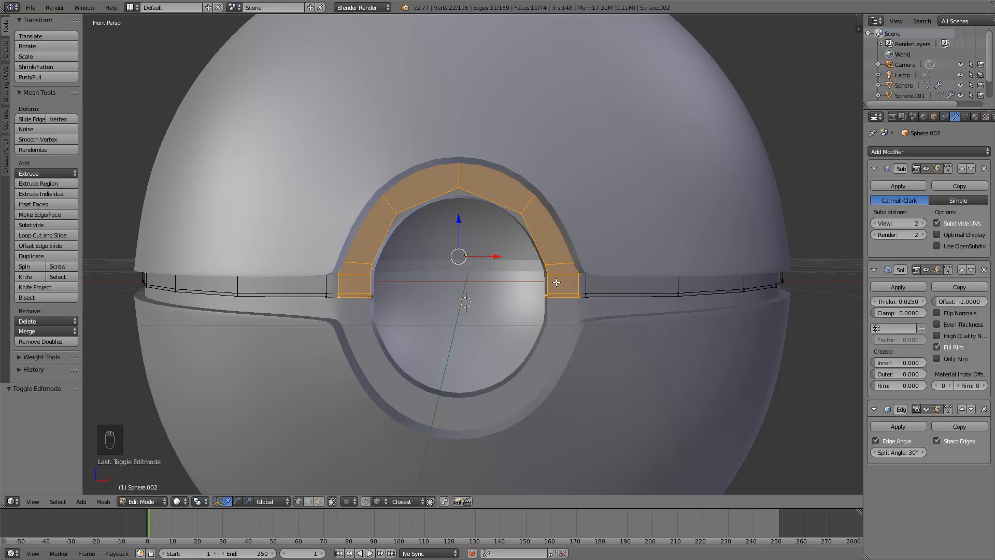
key("a")
scroll(562, 283, "up", 1)
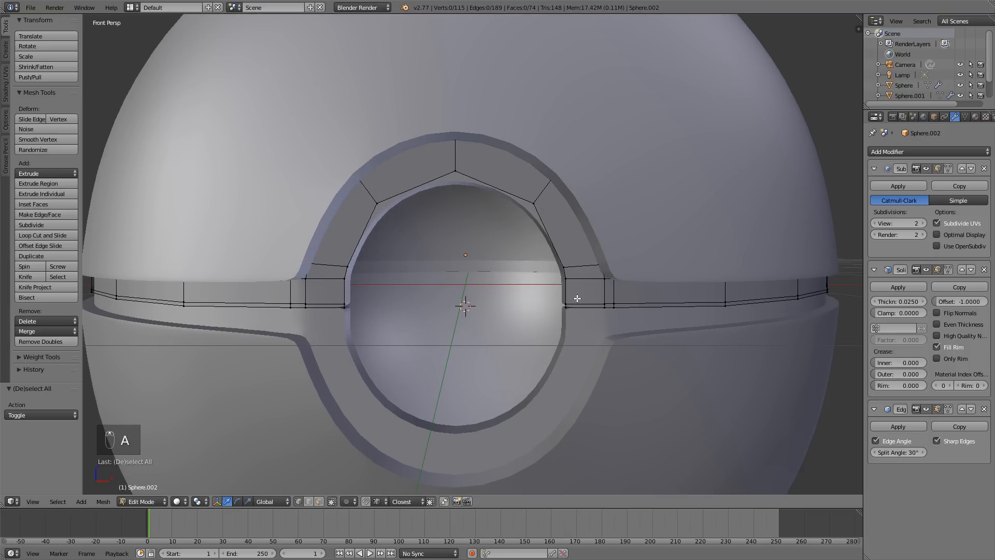
key("ctrl+r")
left_click(577, 298)
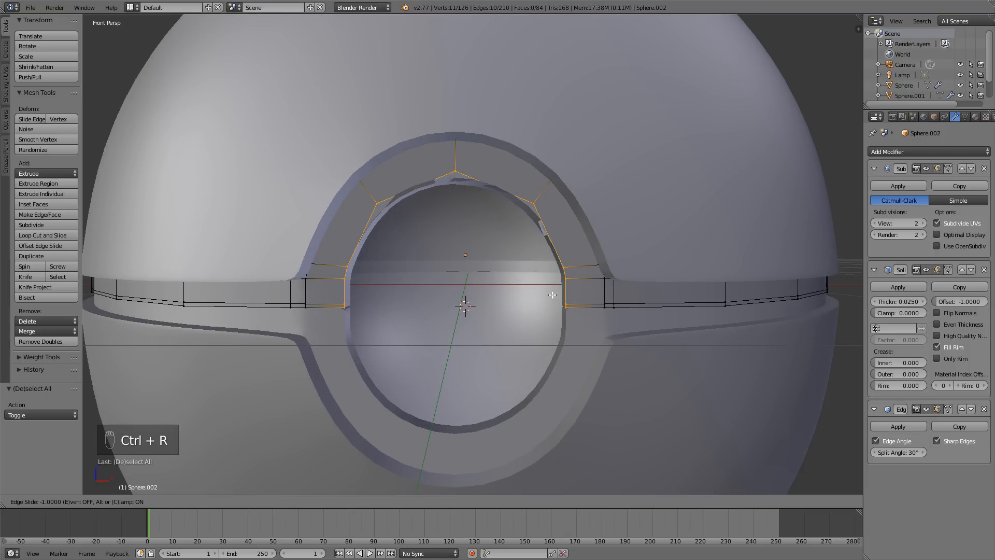
left_click(563, 293)
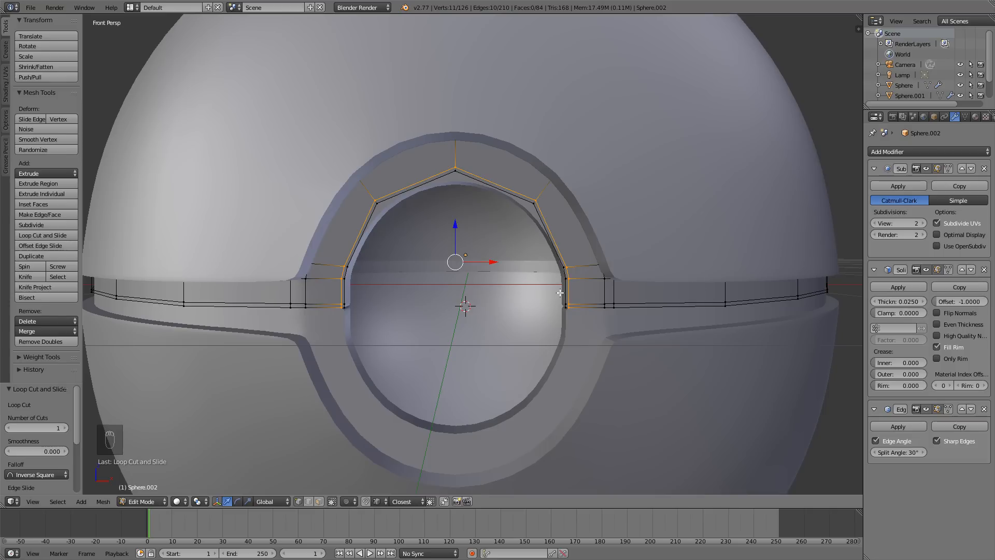
key("Tab")
Add a matching loop cut to the lower half's rim band, slid about -0.76 toward the opening, and deselect everything
right_click(574, 333)
key("Tab")
key("a")
key("a")
key("a")
key("ctrl+r")
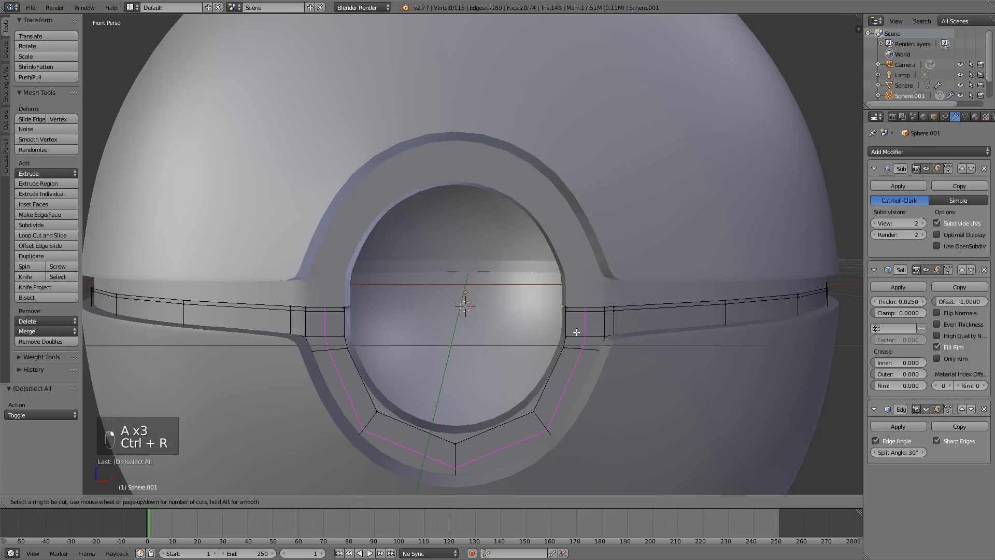
left_click(574, 329)
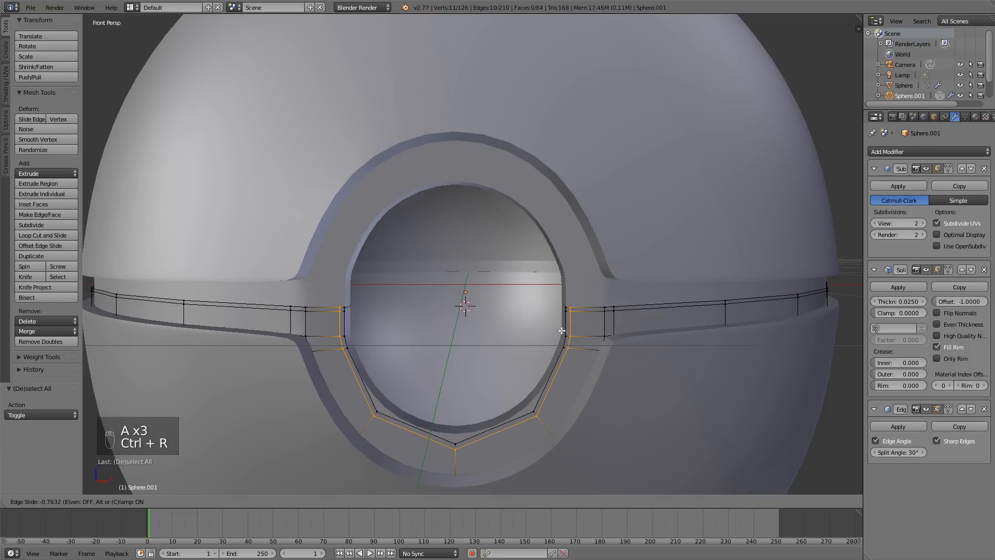
left_click(562, 327)
key("Tab")
scroll(569, 305, "down", 2)
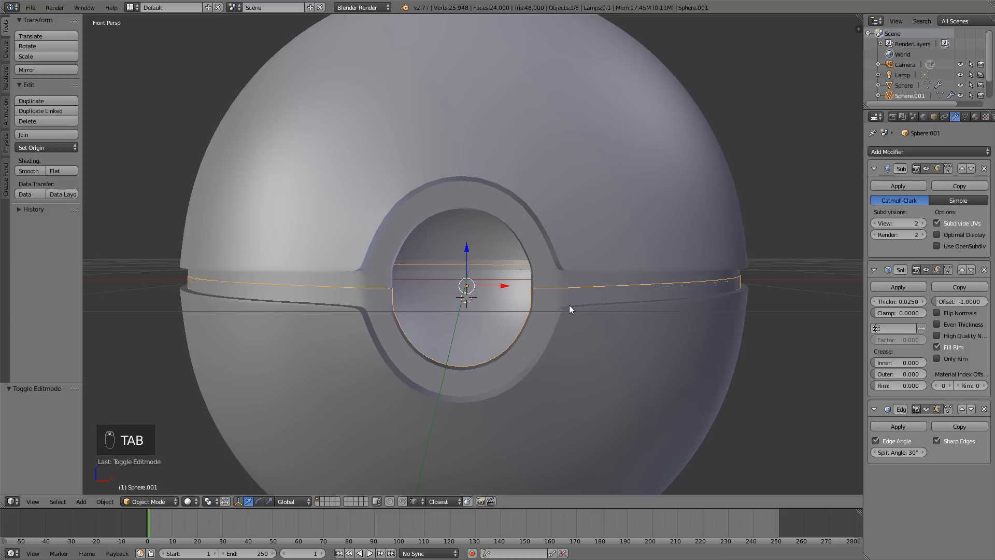
scroll(569, 305, "up", 1)
scroll(569, 305, "down", 4)
key("a")
key("a")
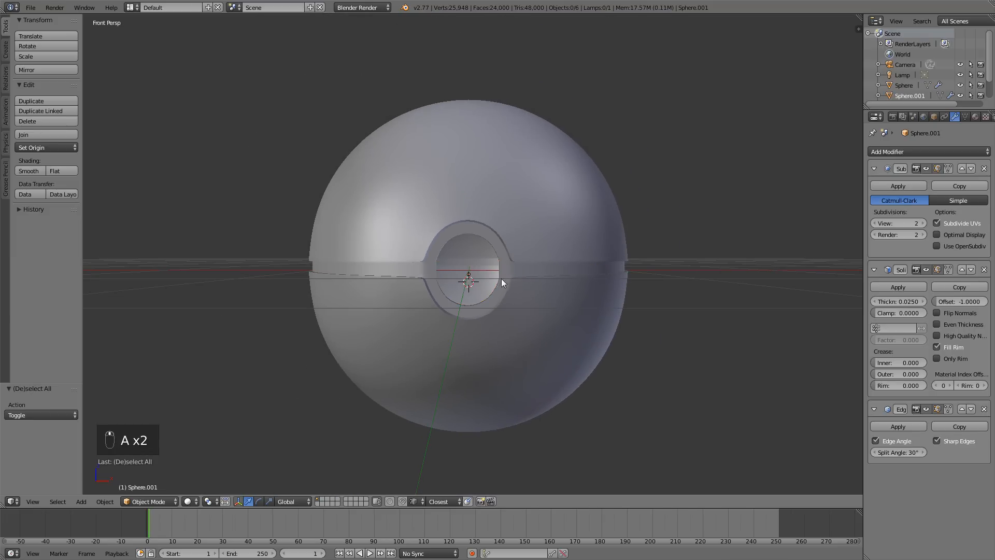
Snap the 3D cursor to the inner edge loop of the upper rim around the front opening
mouse_move(502, 278)
middle_mouse_down()
mouse_move(465, 282)
mouse_move(514, 275)
mouse_move(449, 282)
mouse_move(555, 283)
mouse_move(437, 289)
mouse_move(515, 282)
middle_mouse_up()
scroll(501, 278, "up", 6)
key("KP_1")
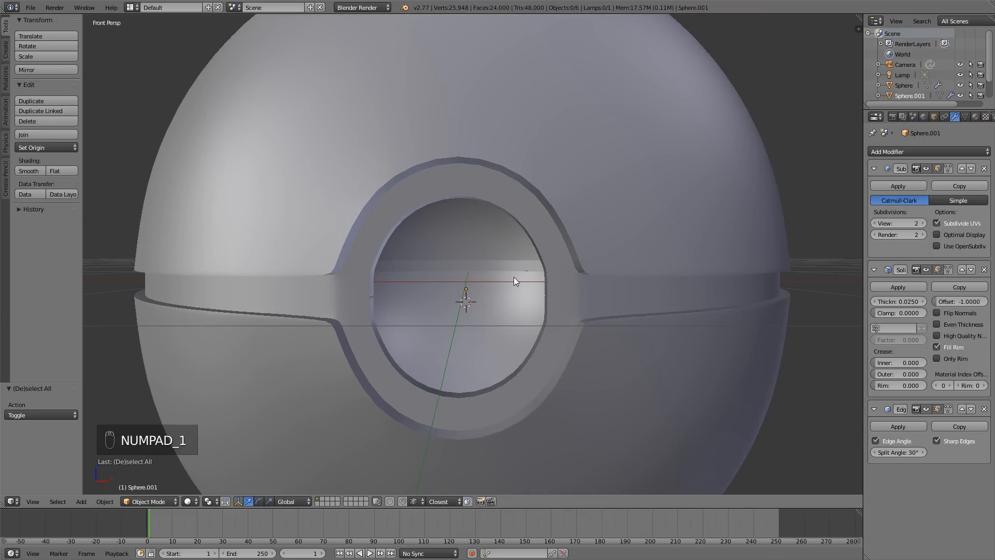
right_click(555, 290)
key("Tab")
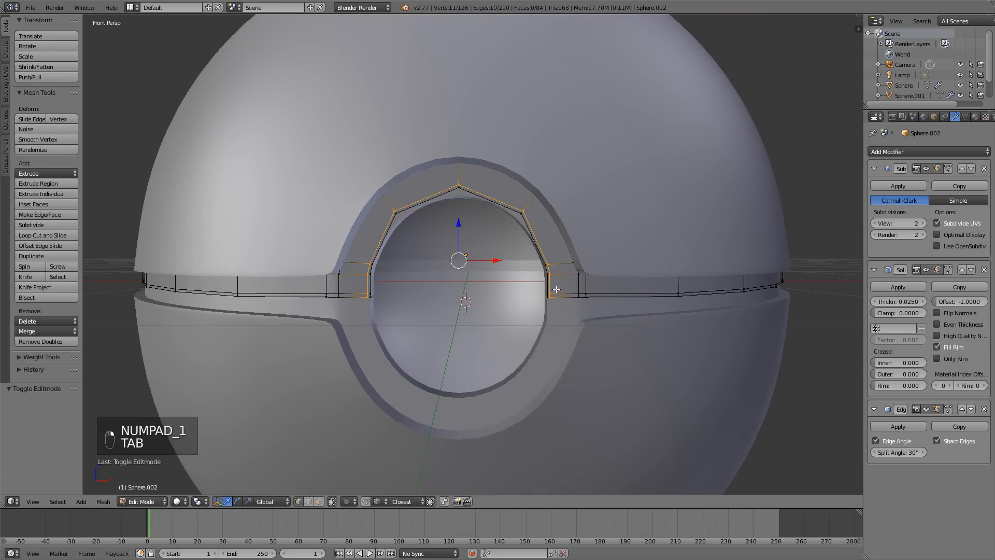
key("a")
key("a")
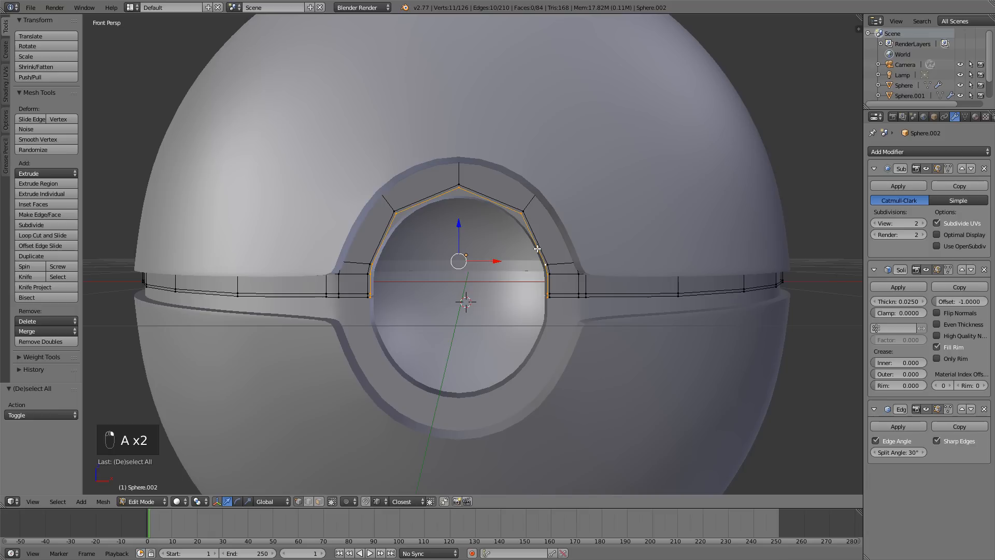
key("shift+s")
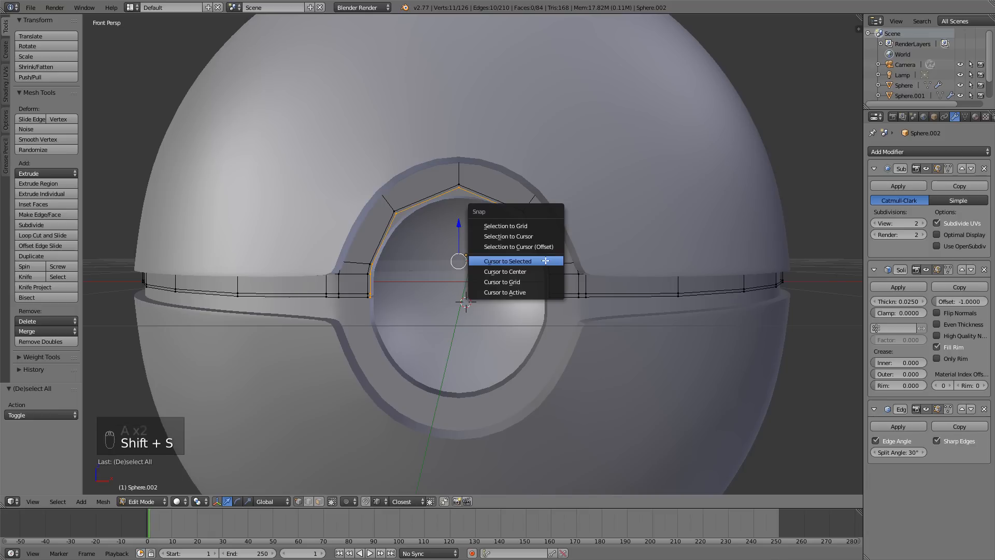
left_click(523, 260)
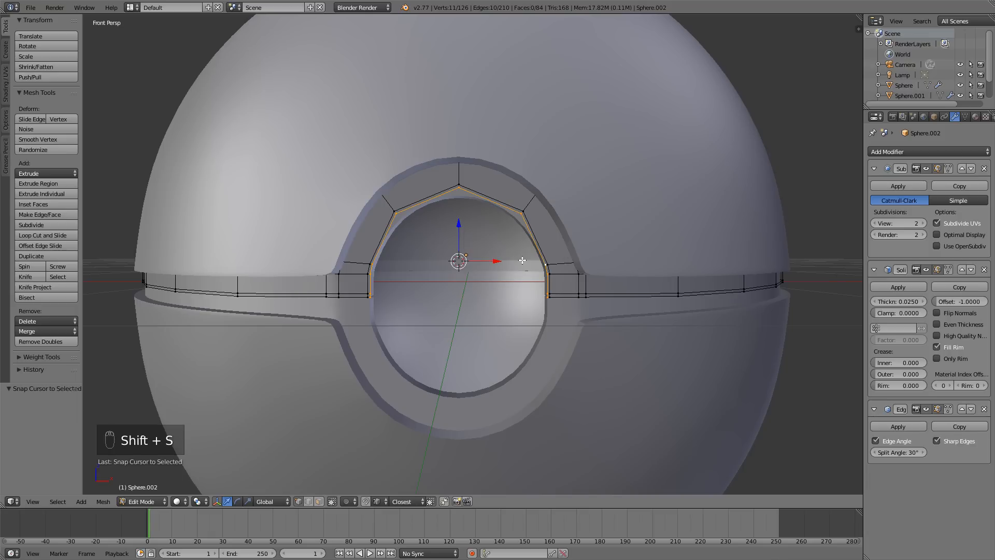
key("a")
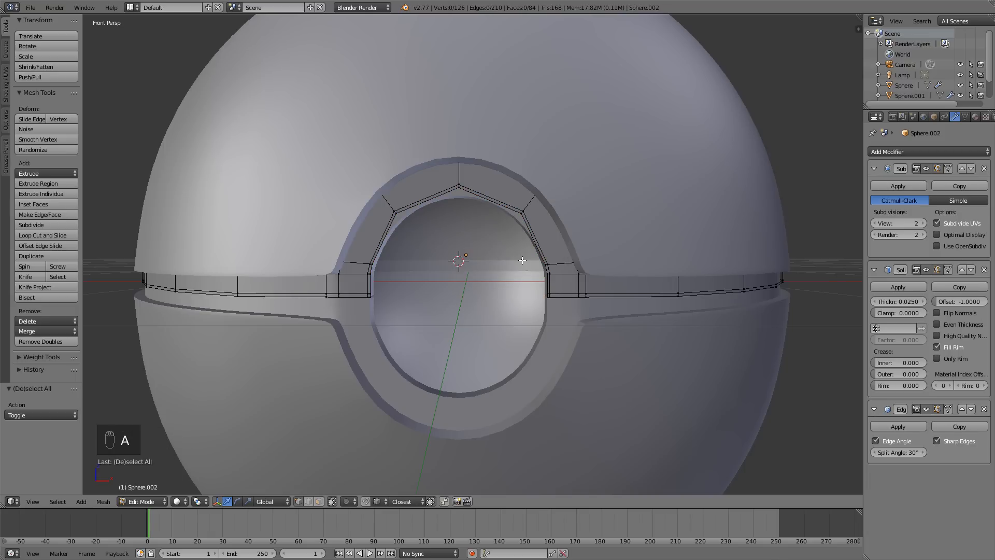
key("Tab")
Add a circle mesh at the 3D cursor and rotate it 90° about X to face the front
key("a")
key("shift+a")
mouse_move(523, 264)
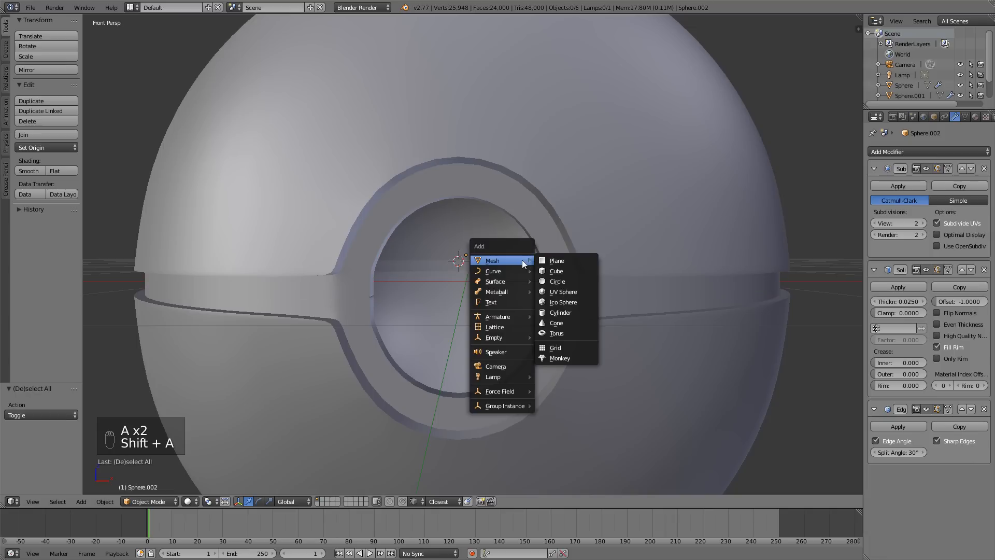
left_click(559, 281)
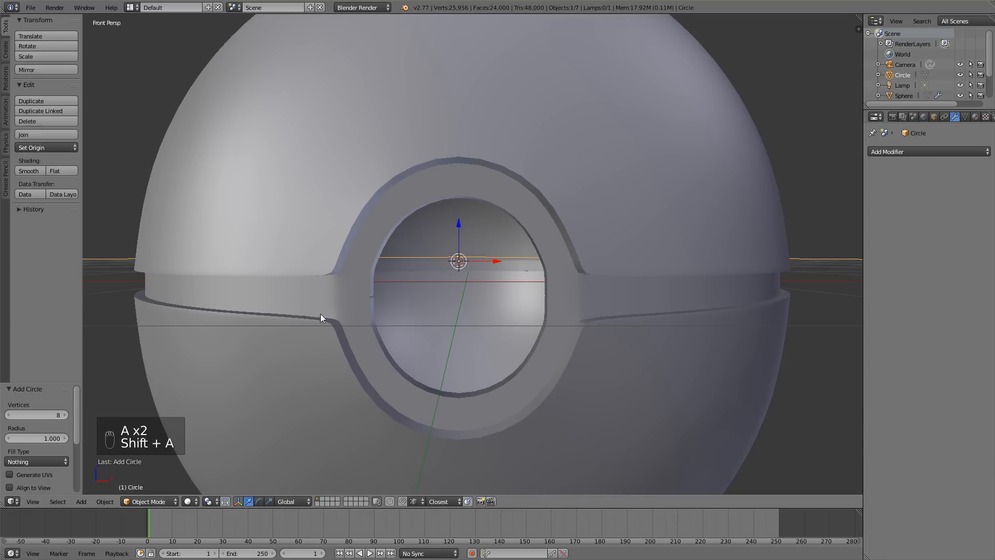
type("rx")
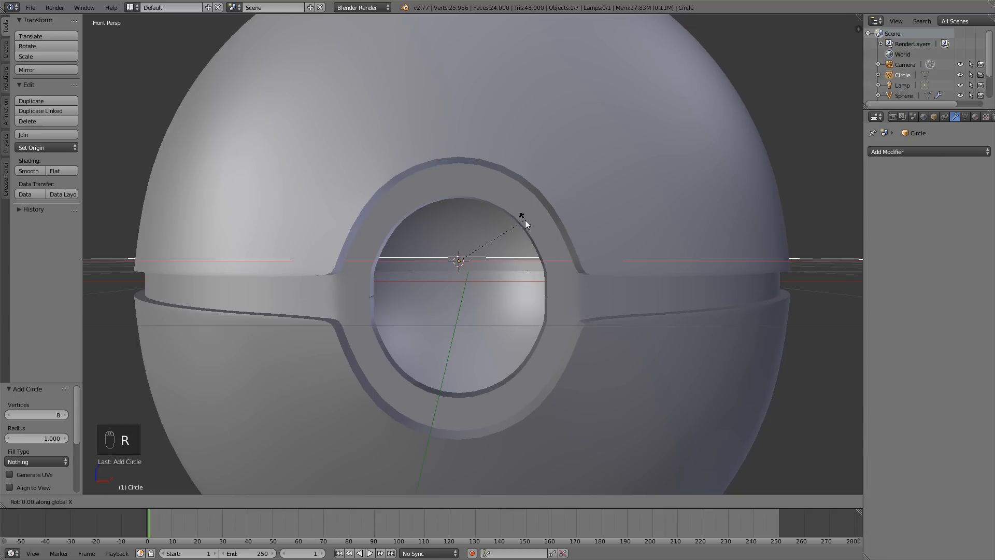
type("90")
key("Return")
Scale and move the circle so it is centred in the front opening and roughly matches the opening's edge
key("s")
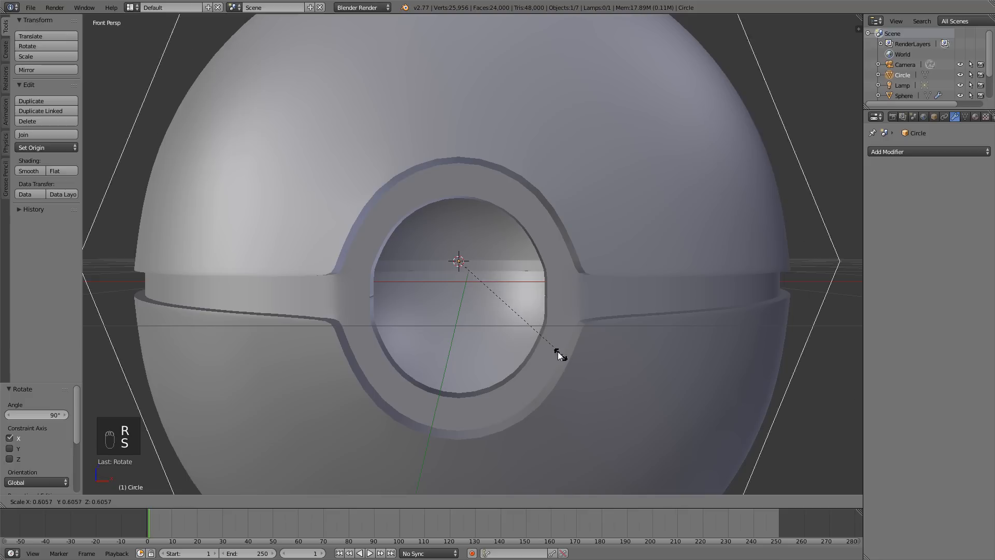
left_click(461, 278)
key("g")
left_click(463, 321)
key("s")
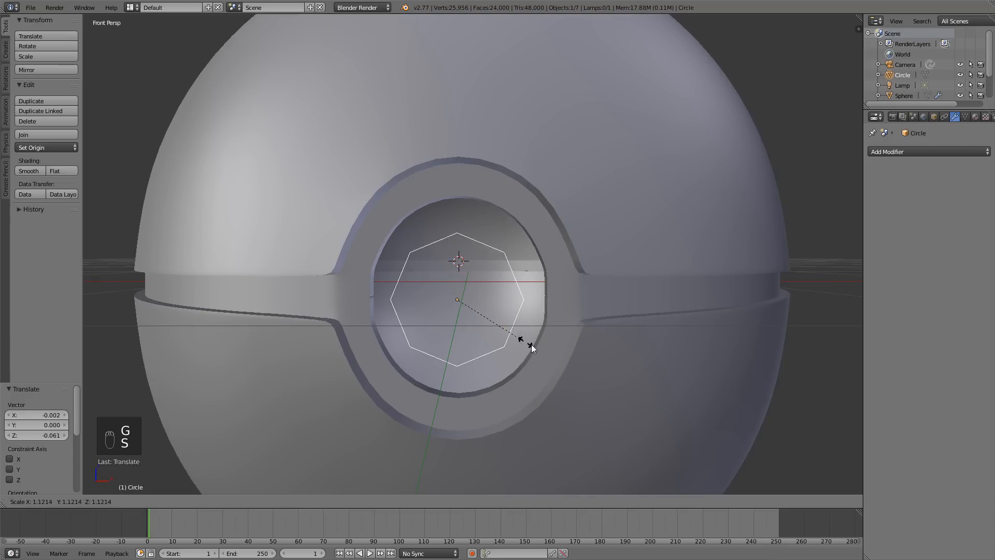
left_click(554, 363)
key("g")
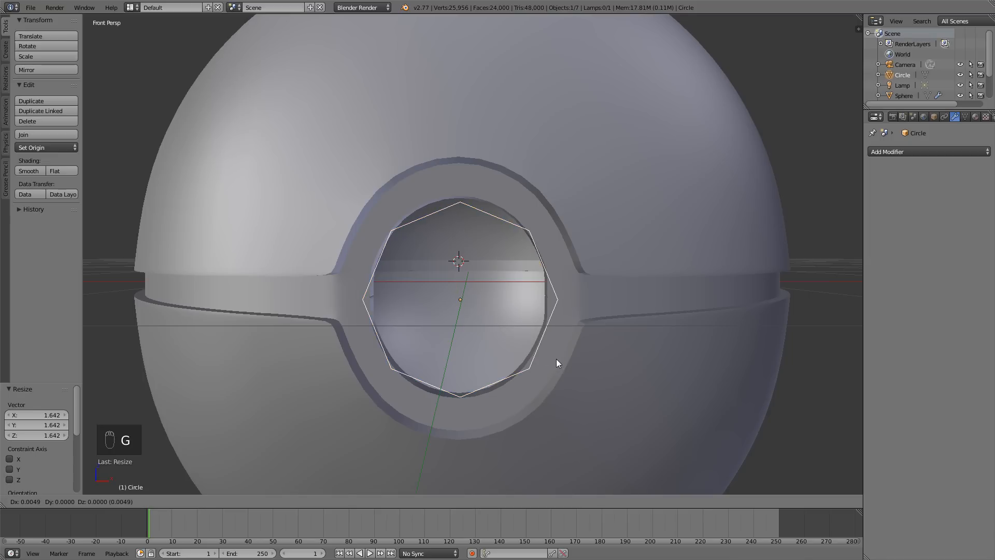
left_click(555, 359)
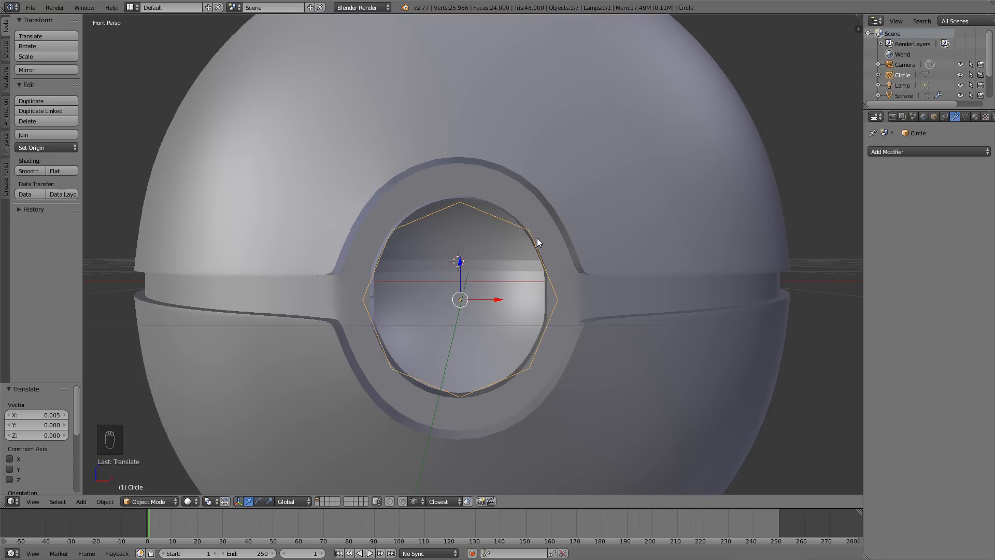
Give the circle a level 2 subdivision surface and check its fit from the front
key("ctrl+2")
scroll(511, 265, "down", 4)
middle_click_drag(510, 268, 530, 278)
key("KP_1")
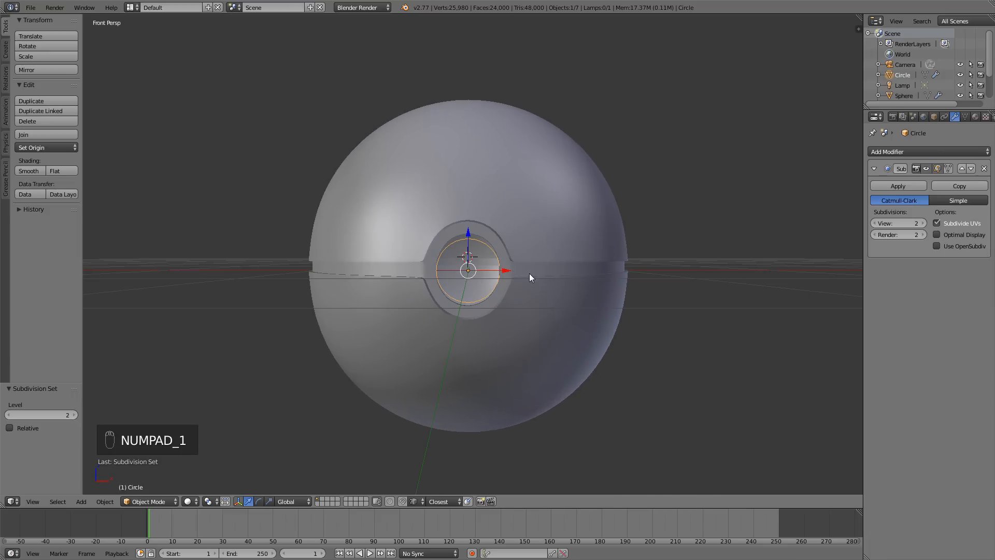
Extrude the circle's edge loop in place and scale the new loop inward to about 0.88 to form a ring
scroll(521, 267, "up", 4)
right_click(525, 214)
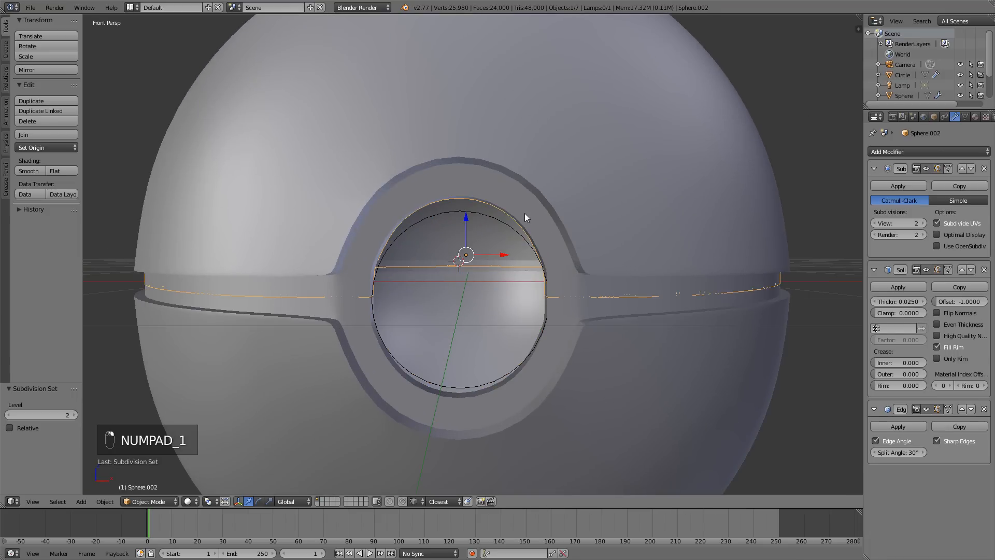
right_click(506, 229)
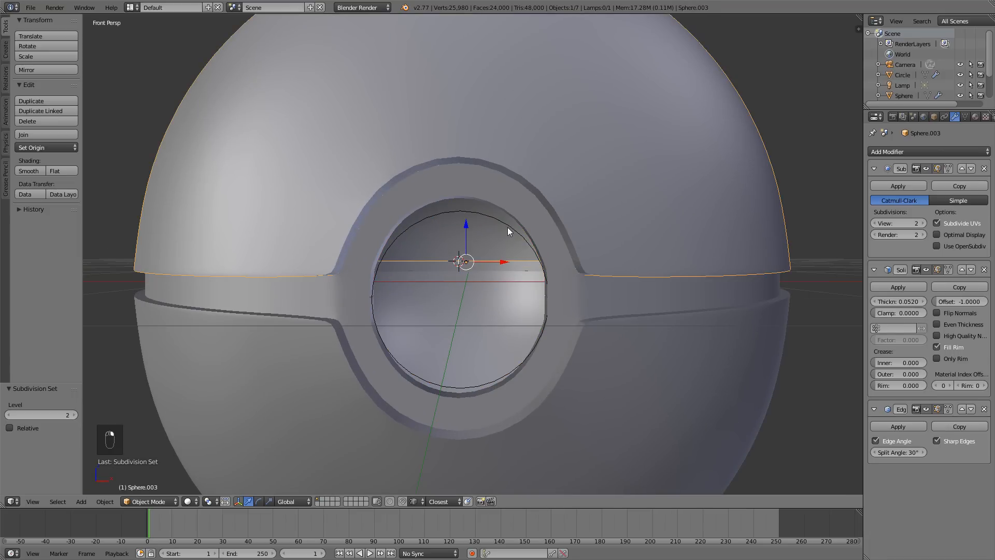
key("Tab")
key("e")
right_click(559, 252)
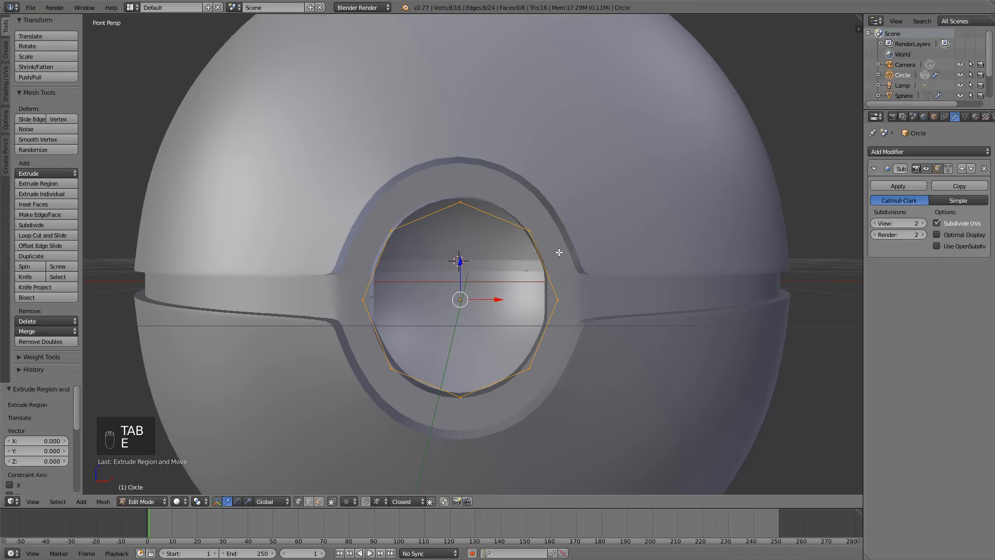
key("s")
left_click(560, 256)
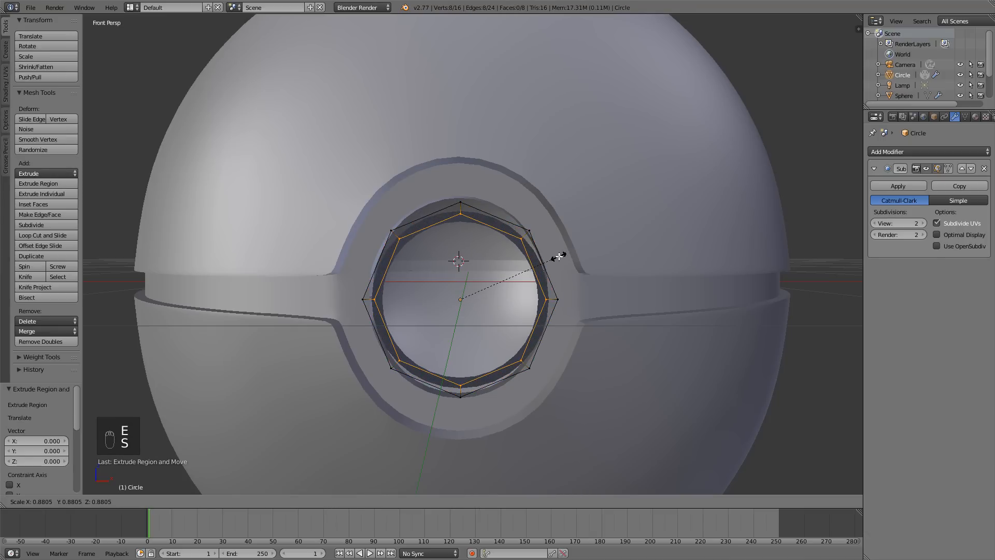
Move the ring slightly forward along the Y axis so it protrudes from the front opening
key("Tab")
middle_click_drag(511, 254, 454, 309)
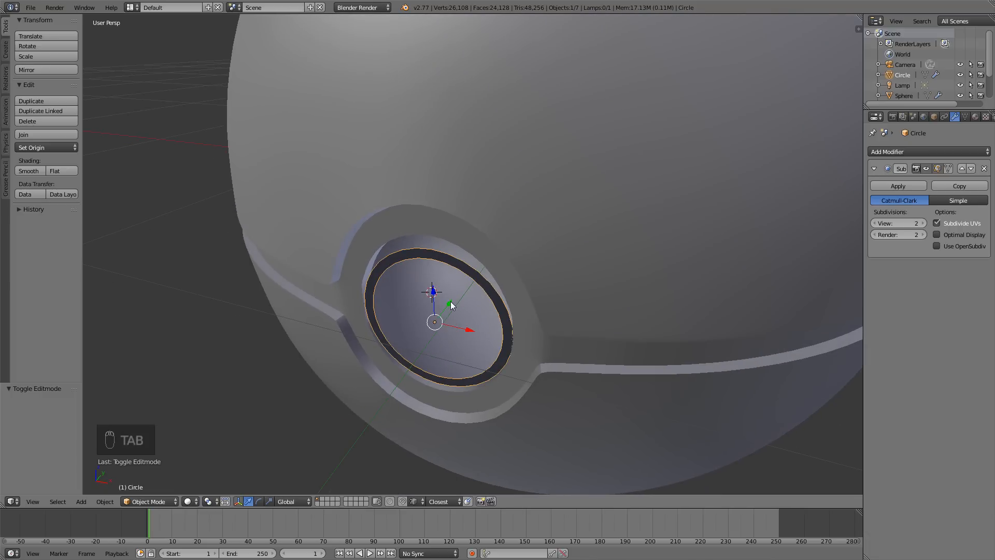
key("g")
key("y")
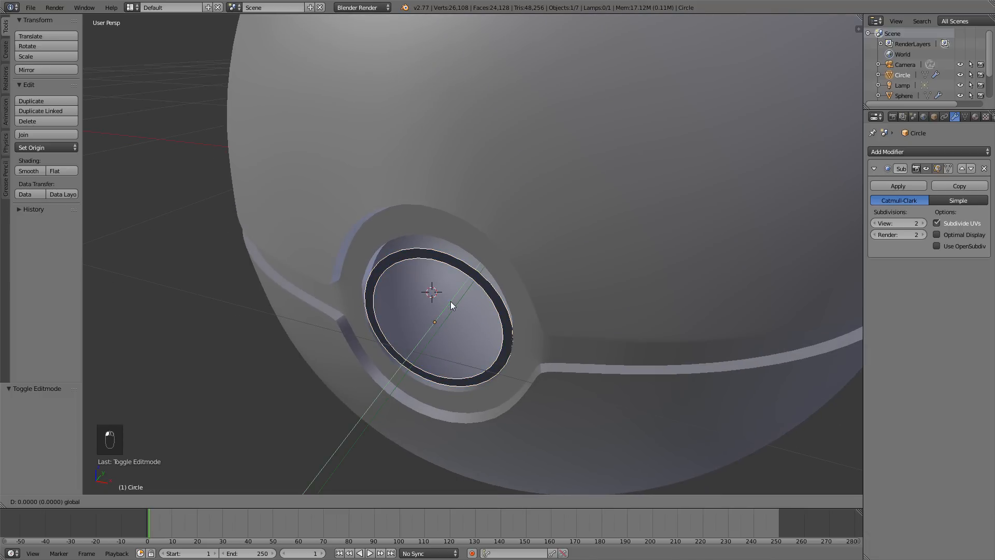
left_click(445, 307)
Extrude the ring's outer edge loop backward along the Y axis, into the ball, to give the ring depth
key("Tab")
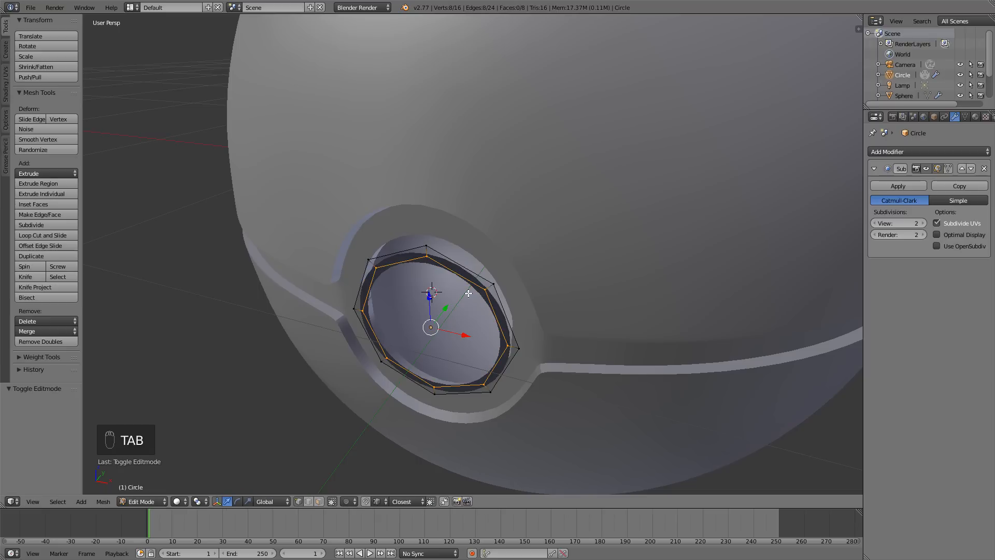
key("a")
key("a")
middle_click_drag(498, 303, 496, 314)
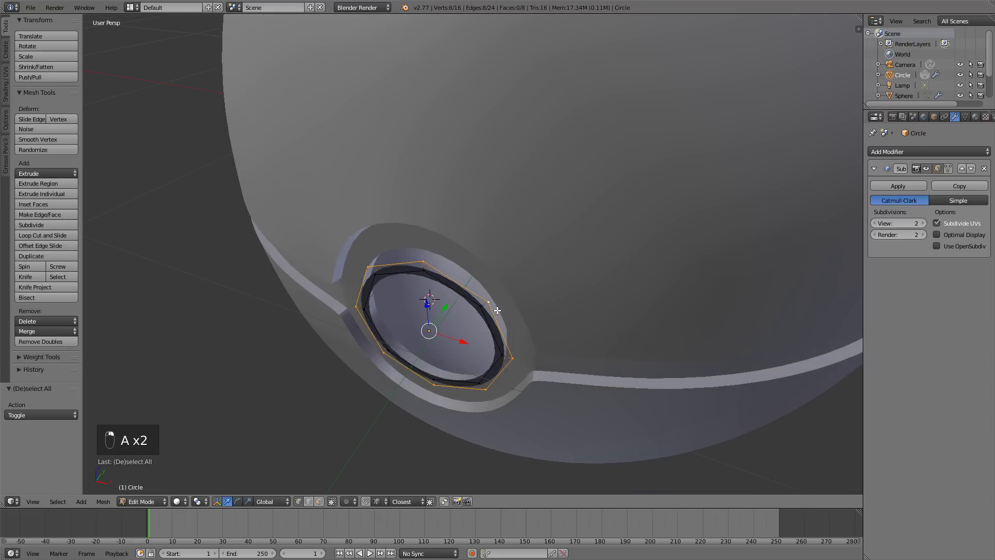
key("e")
key("y")
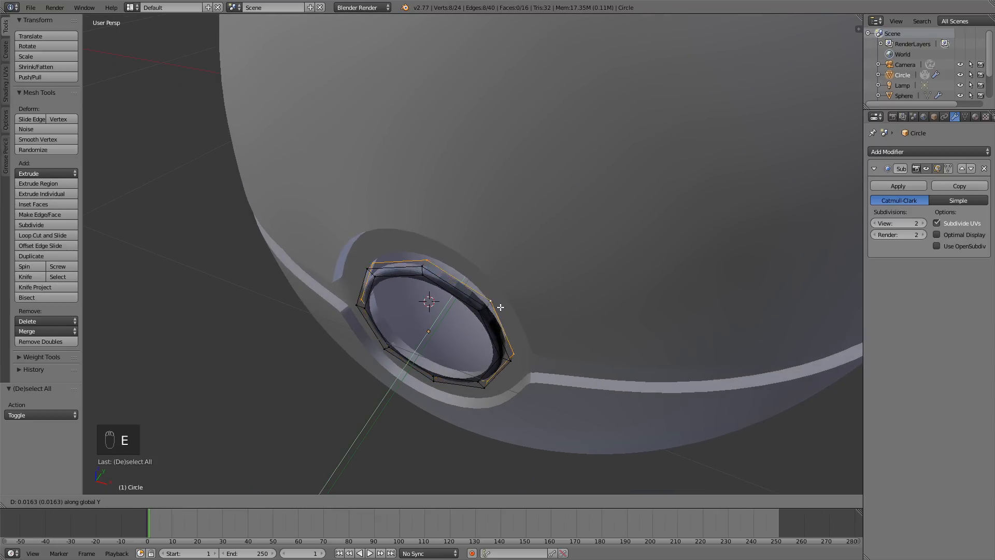
left_click(504, 301)
key("Tab")
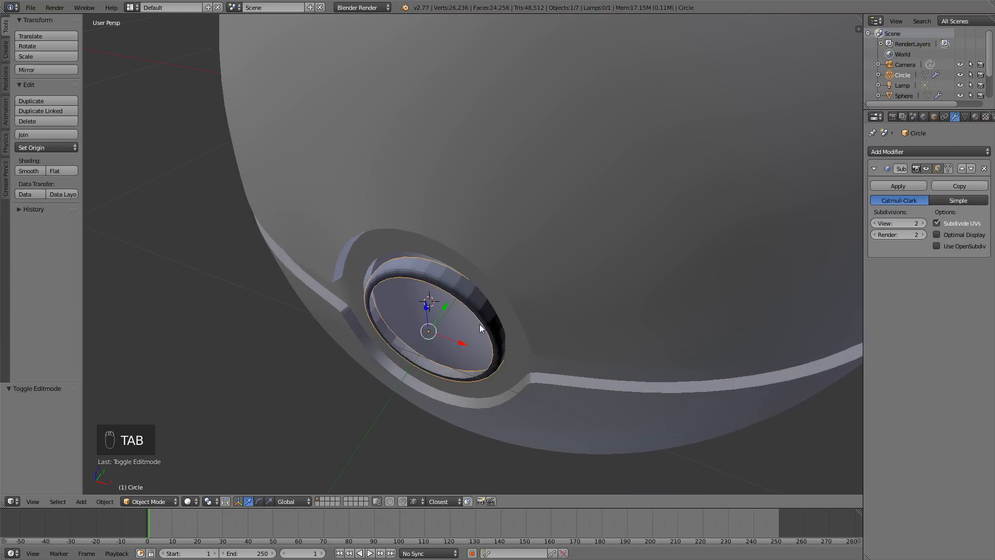
middle_click_drag(507, 298, 520, 275)
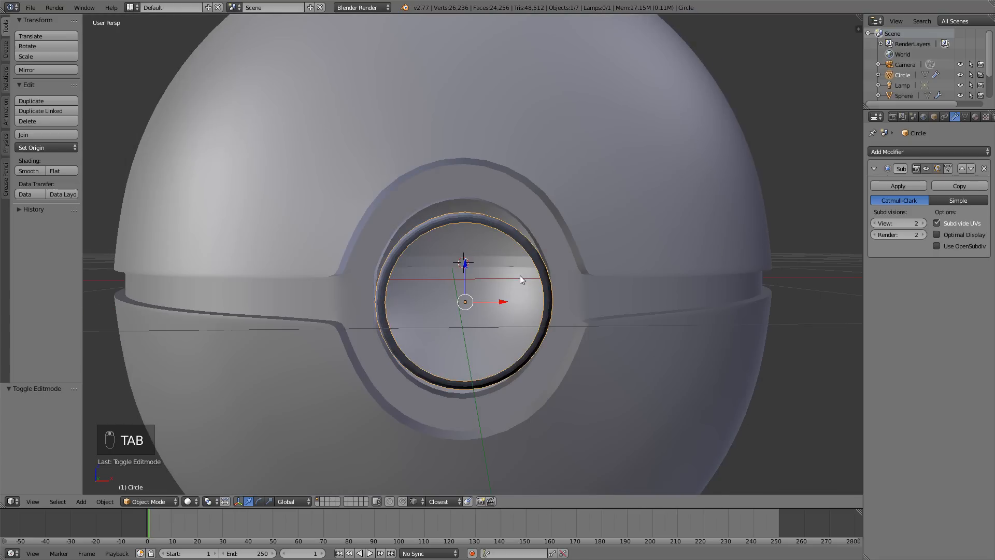
key("KP_1")
right_click(528, 223)
scroll(528, 223, "up", 2)
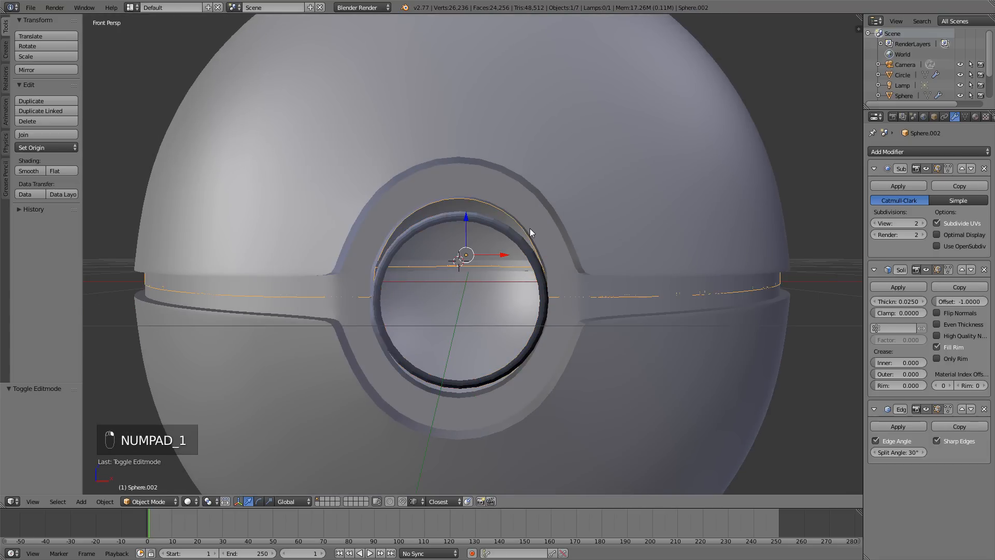
key("Tab")
right_click(537, 202)
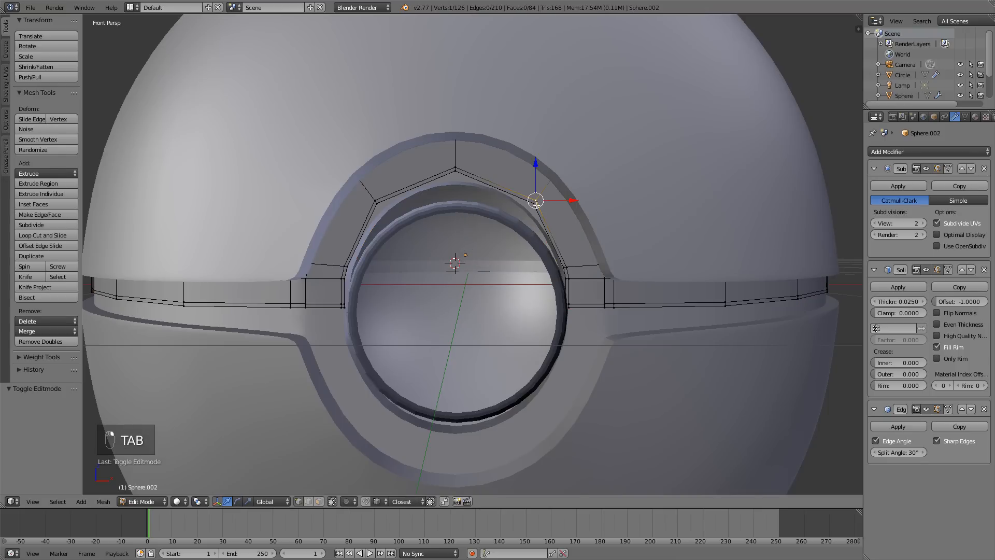
key("Tab")
Raise the ring about 0.003 along the Z axis in front orthographic view to centre it in the opening
right_click(517, 233)
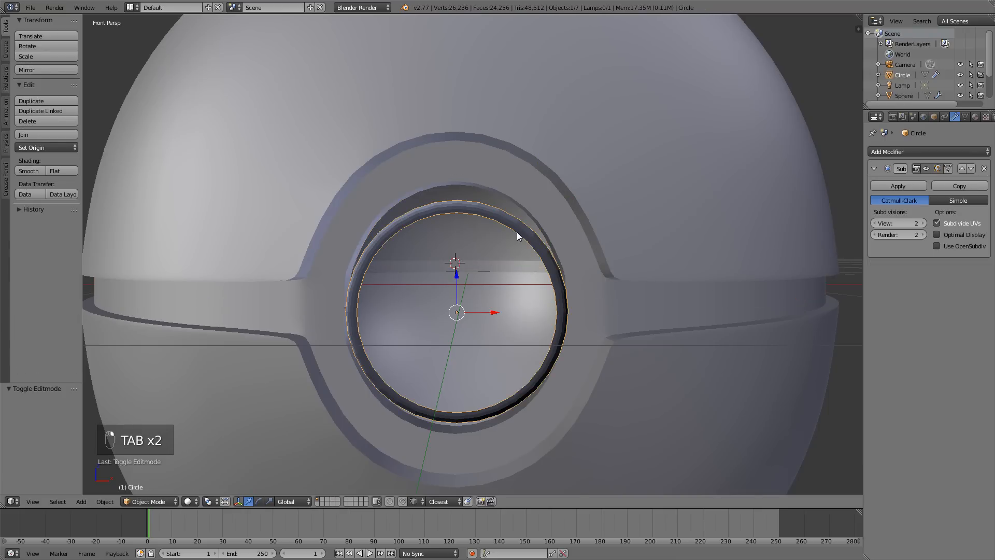
key("KP_1")
key("KP_5")
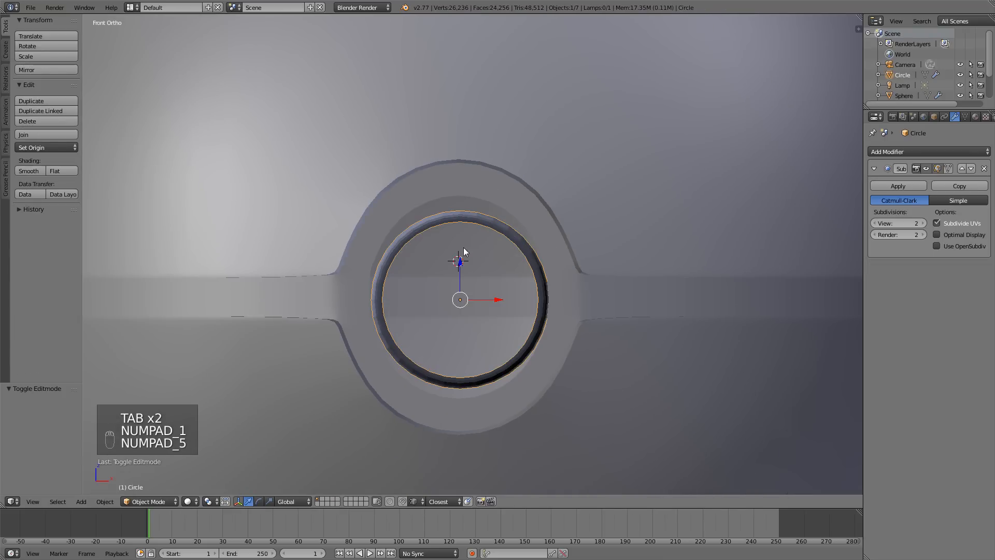
key("g")
key("z")
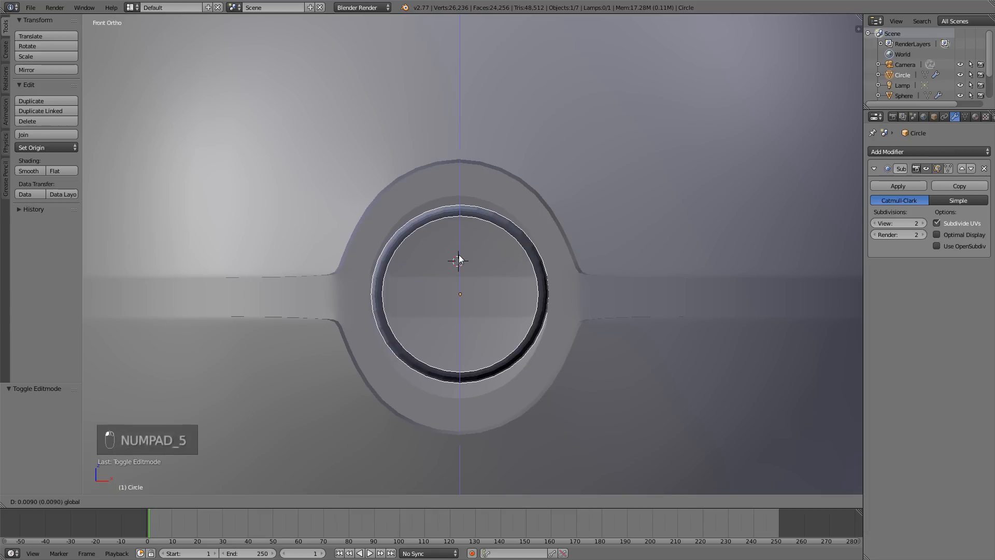
left_click(458, 261)
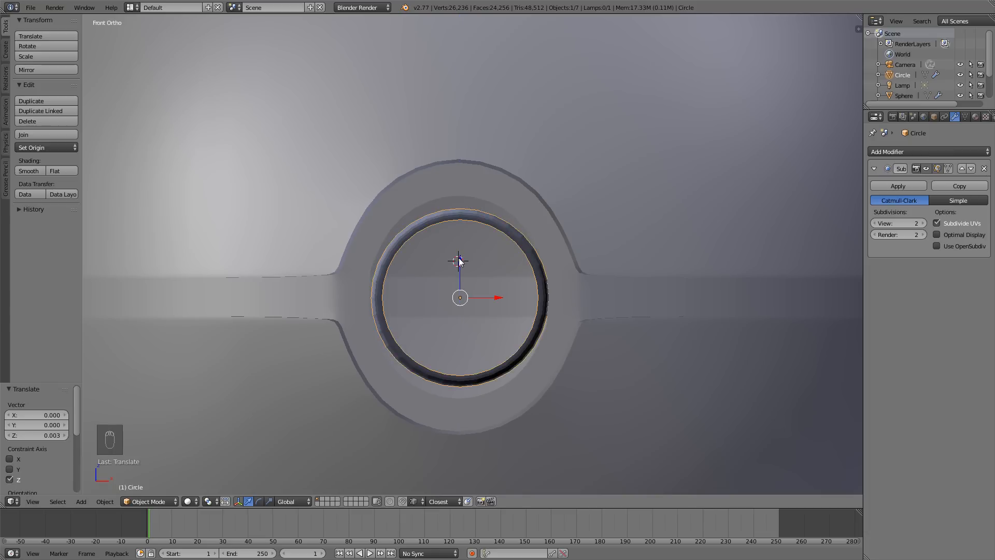
right_click(524, 201)
key("Tab")
right_click(522, 213, "shift")
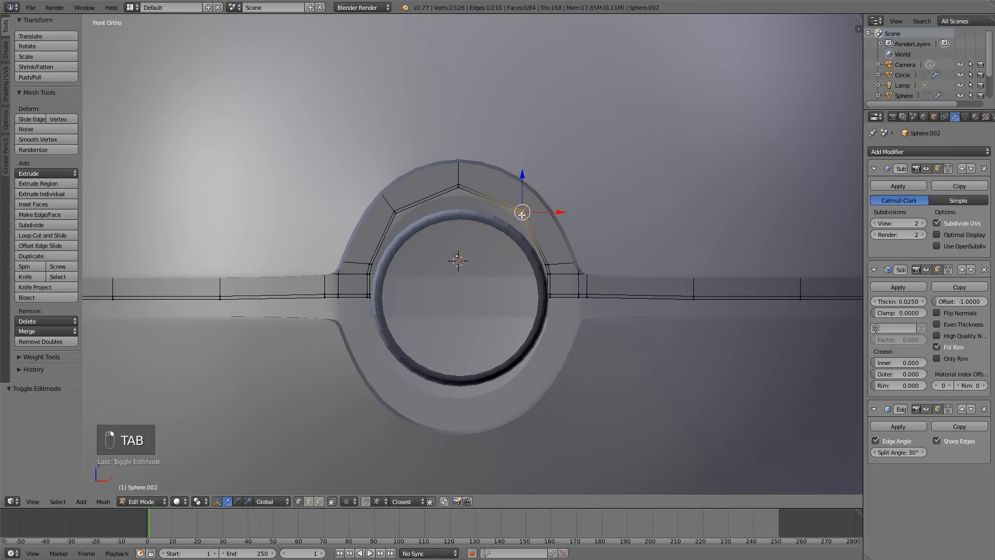
key("g")
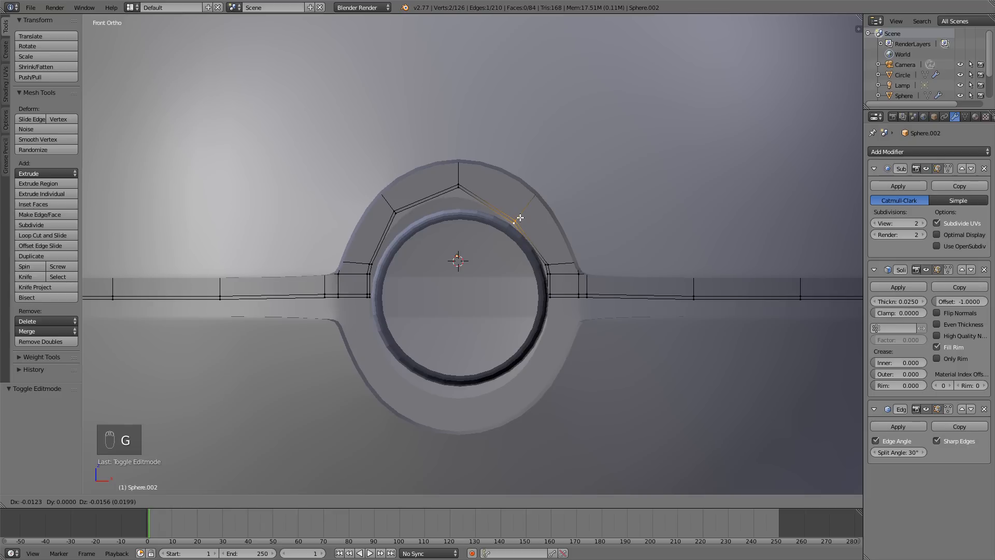
left_click(520, 218)
key("Tab")
Scale the ring up to about 1.088 so it fills more of the front opening
right_click(521, 250)
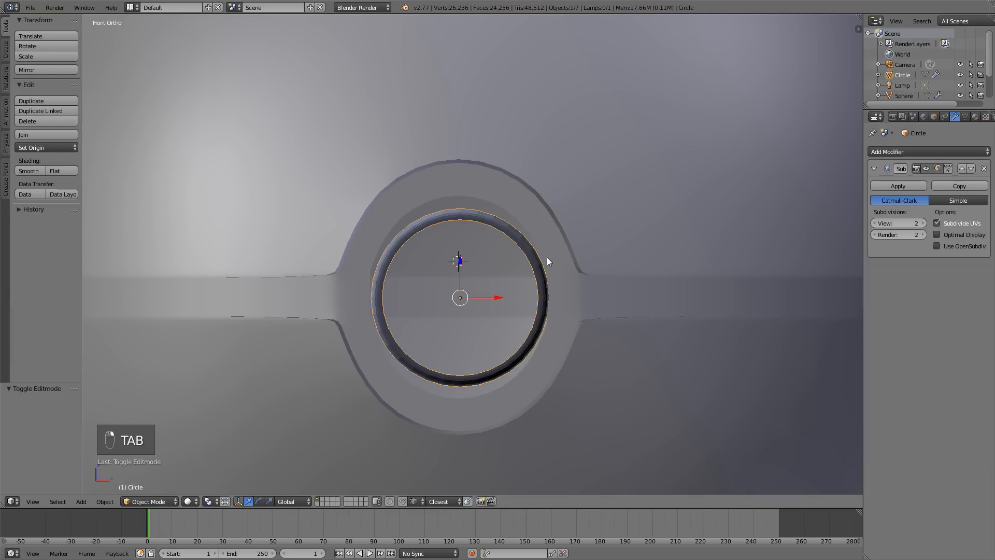
key("s")
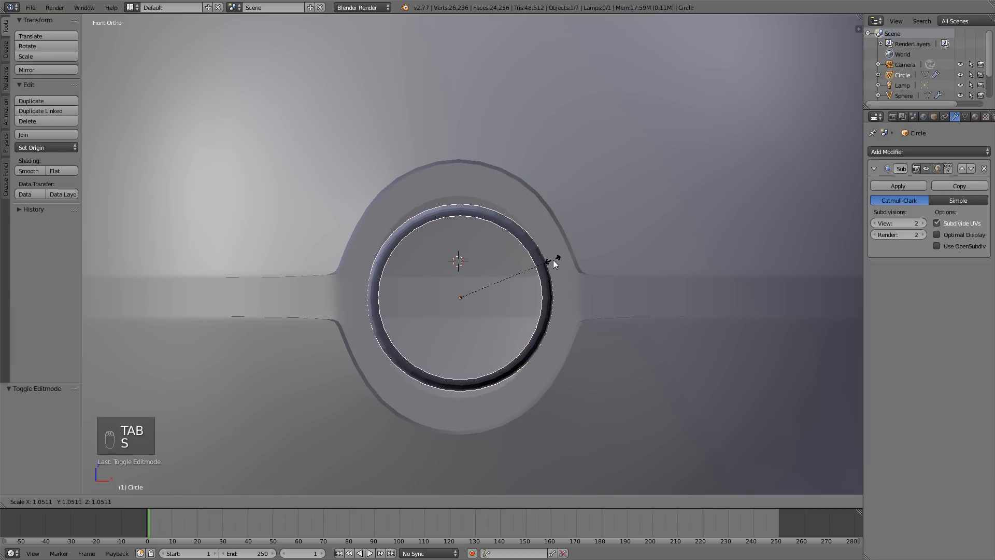
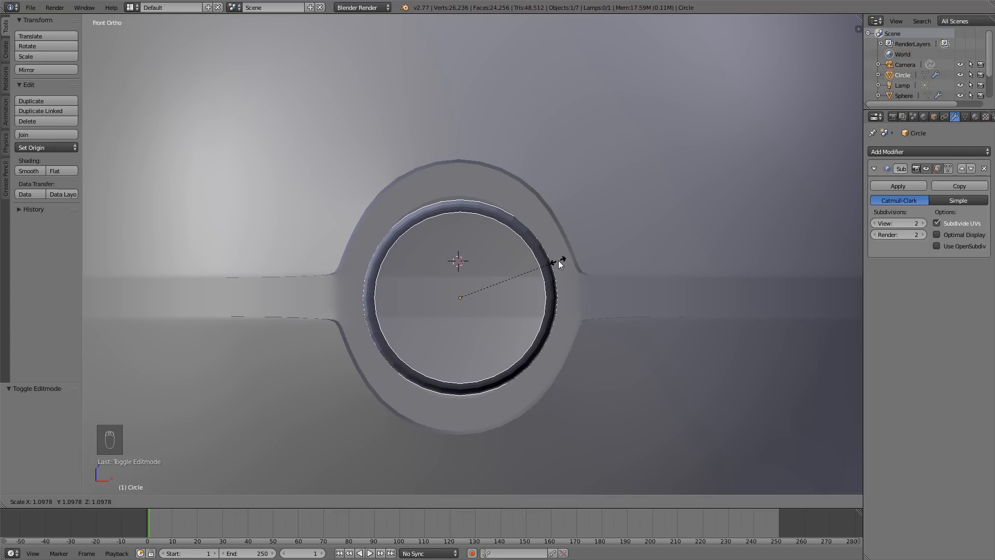
left_click(558, 260)
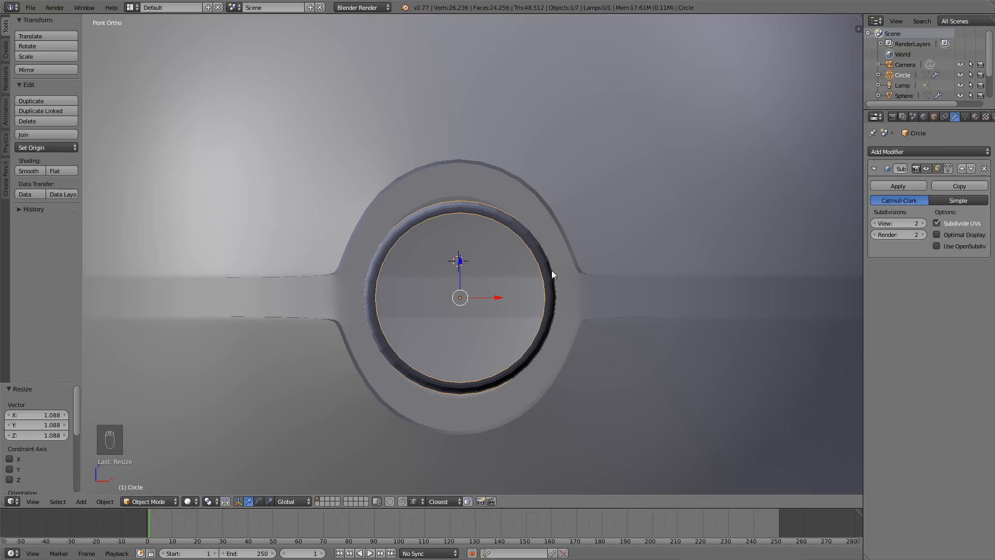
Move the upper shell's three inner arch vertex groups toward the ring to close the gap above it
right_click(499, 195)
key("Tab")
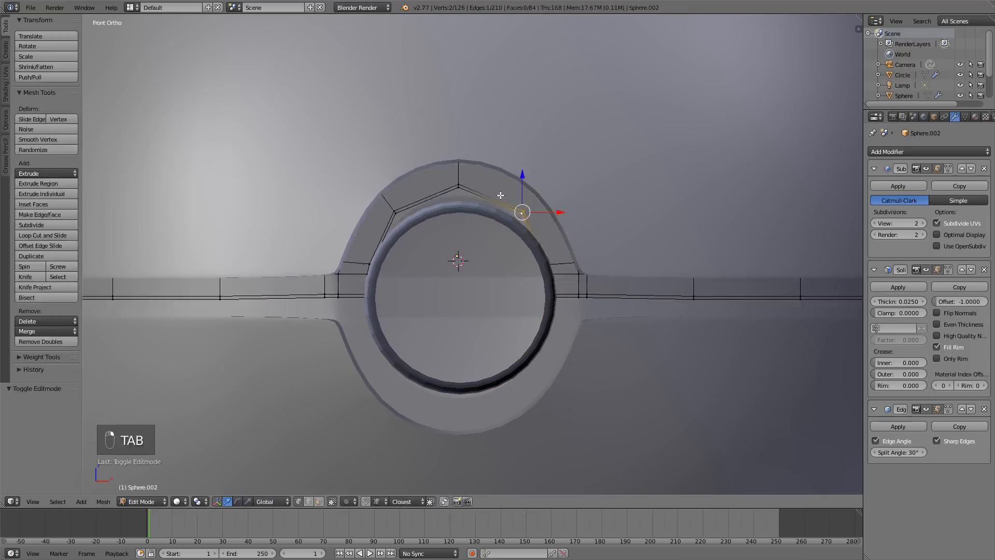
key("g")
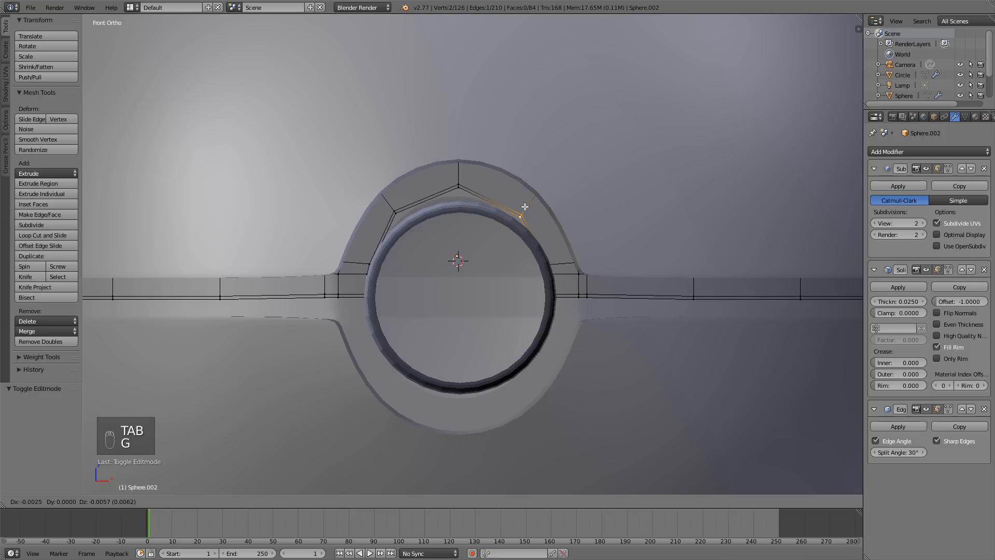
left_click(525, 206)
right_click(460, 186)
key("g")
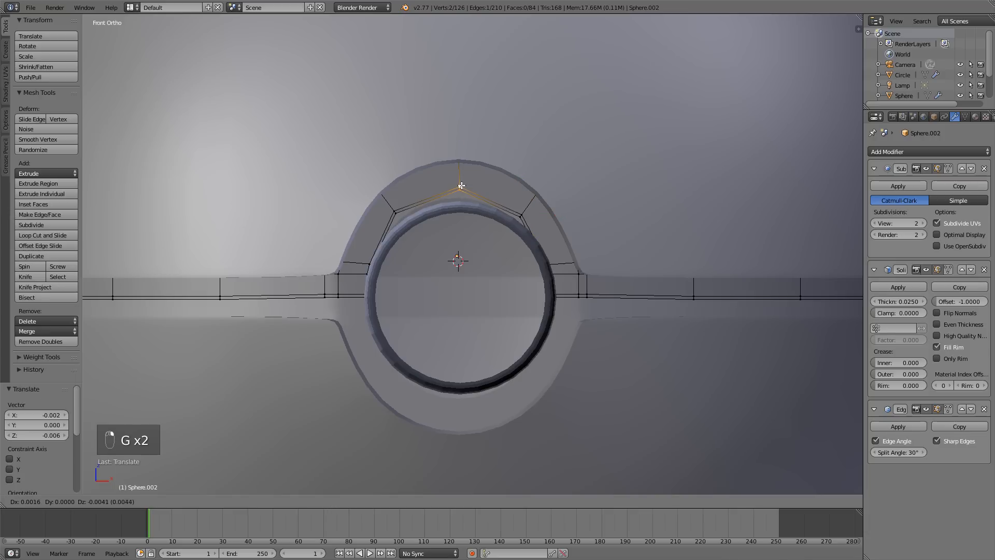
left_click(463, 187)
right_click(397, 215)
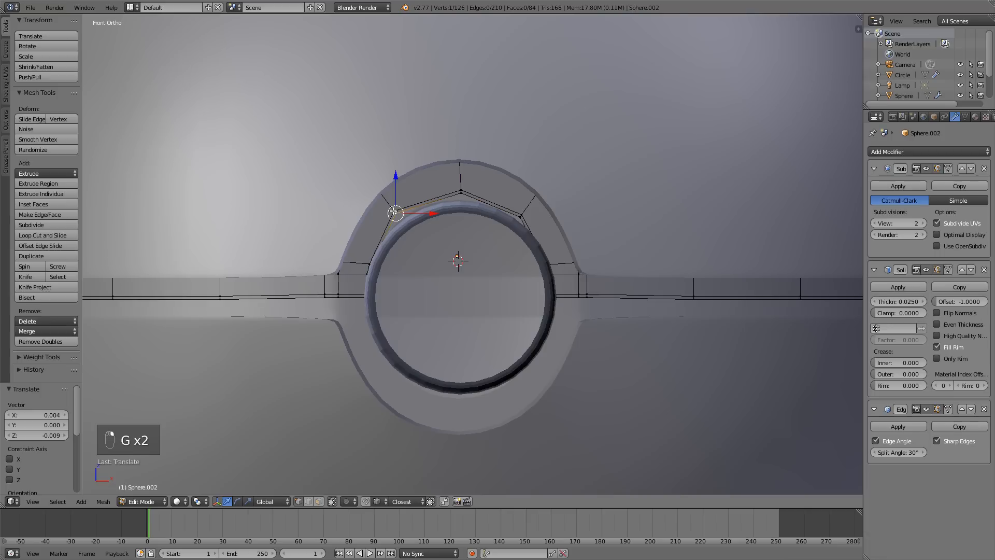
key("g")
left_click(400, 218)
key("Tab")
Move the lower shell's three inner arch vertex groups toward the ring to close the gap beneath it
right_click(466, 412)
key("Tab")
right_click(458, 409)
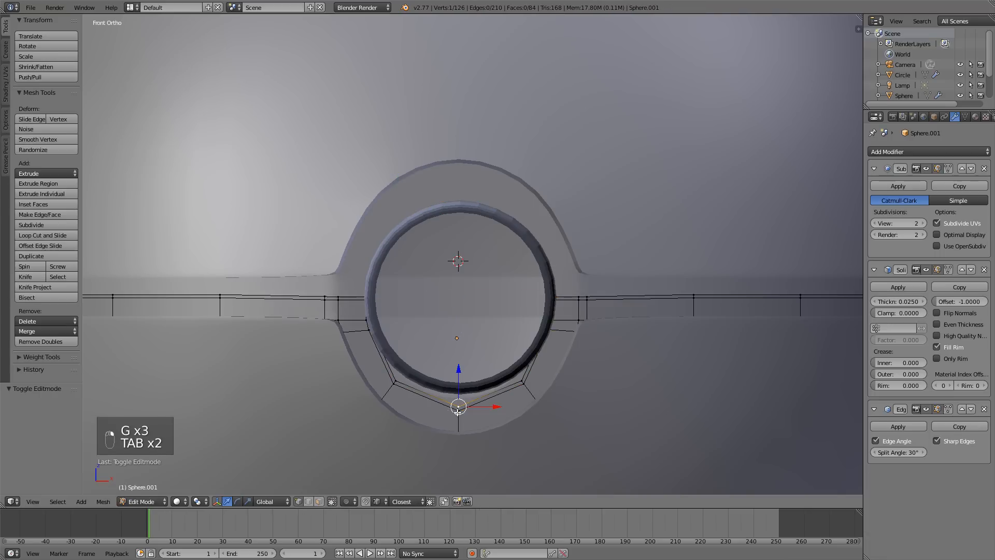
key("g")
left_click(456, 407)
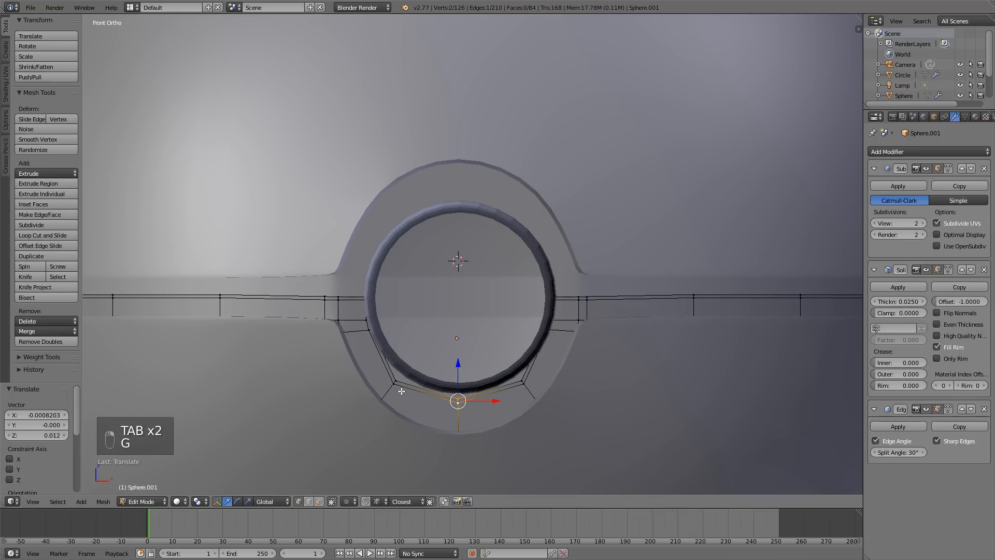
right_click(394, 382)
key("g")
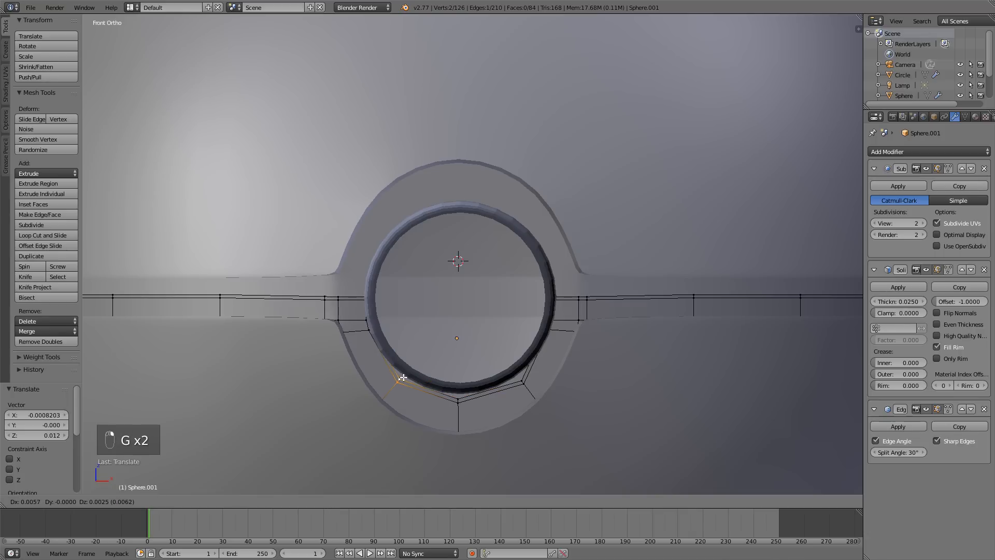
left_click(403, 377)
right_click(523, 382)
key("g")
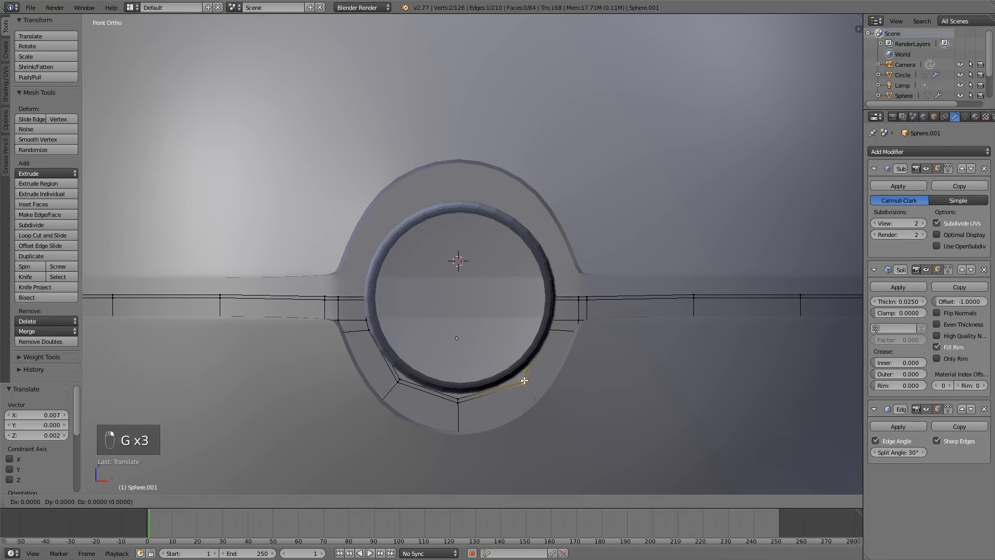
left_click(518, 375)
key("Tab")
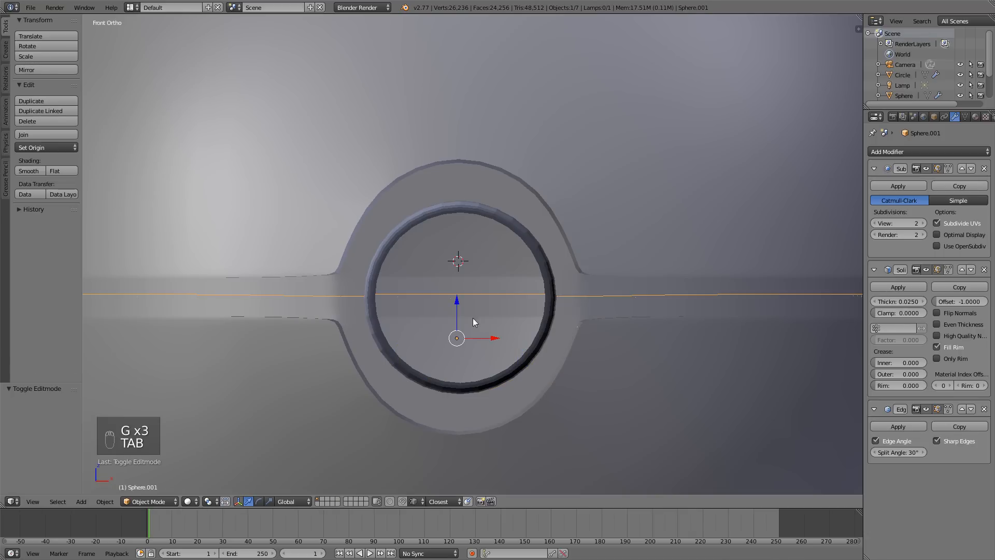
Select the ring's inner edge loop and scale it inward to about 0.842 to widen the ring's face
middle_click_drag(472, 319, 437, 330)
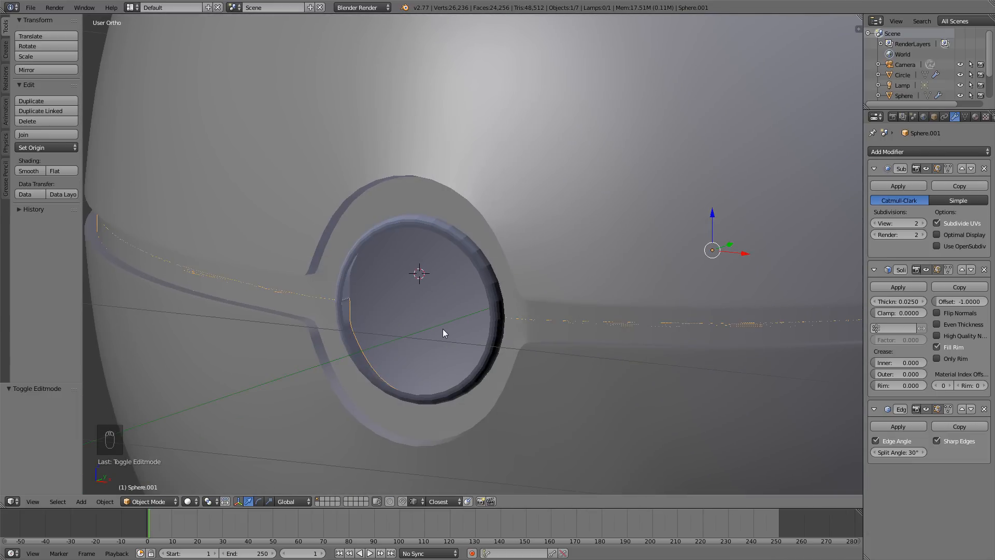
key("KP_5")
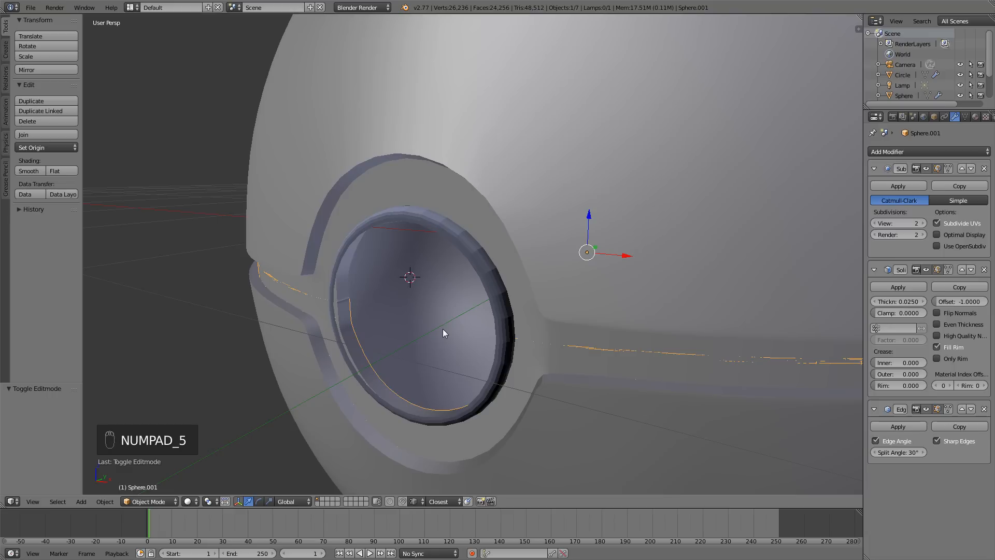
right_click(491, 292)
middle_click_drag(409, 288, 494, 303)
scroll(494, 303, "up", 2)
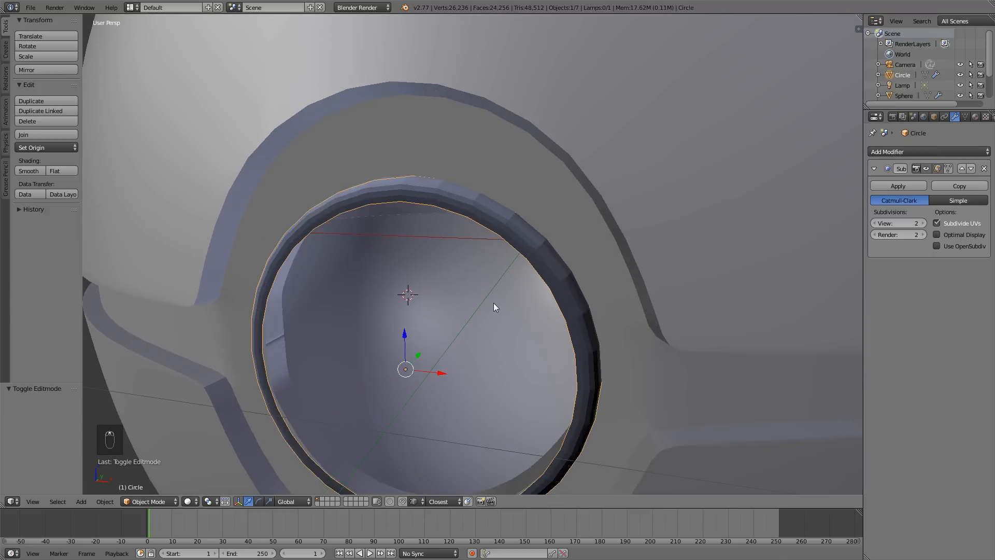
key("Tab")
right_click(524, 244, "alt")
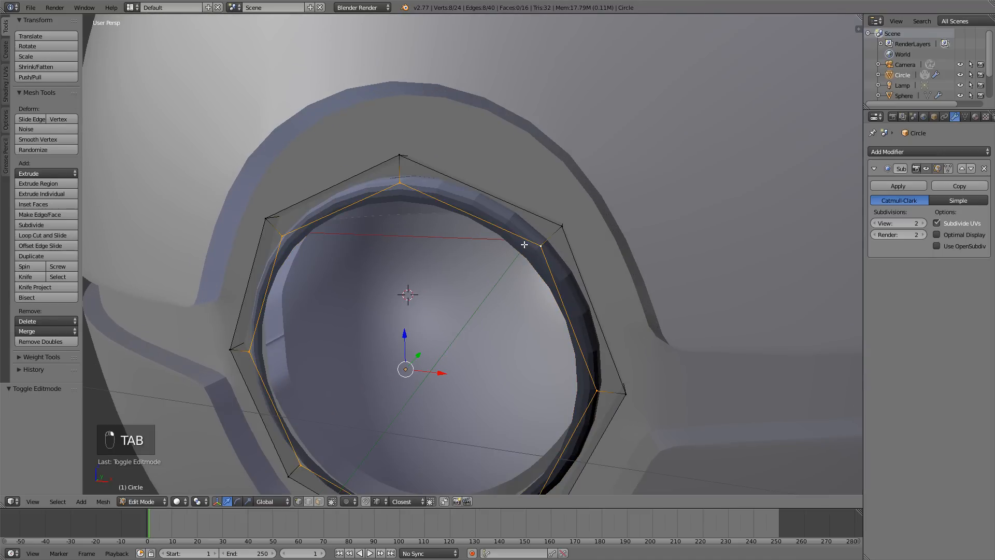
middle_click_drag(471, 309, 507, 289)
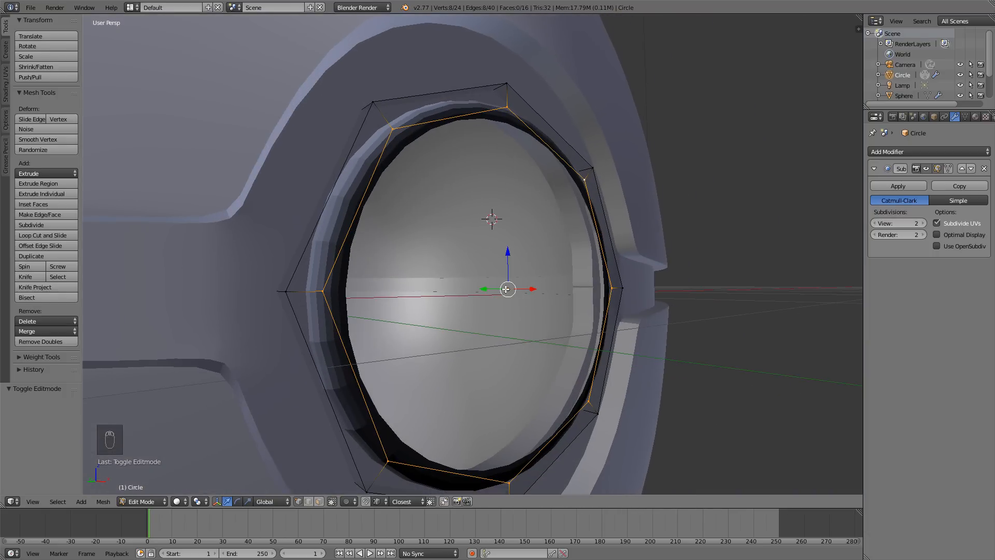
key("s")
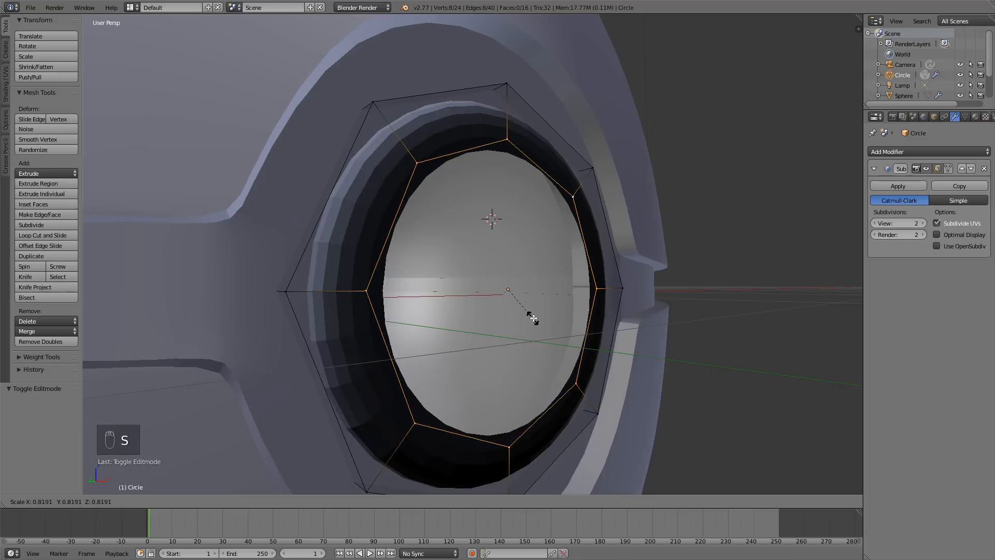
left_click(534, 315)
middle_click_drag(534, 315, 541, 326)
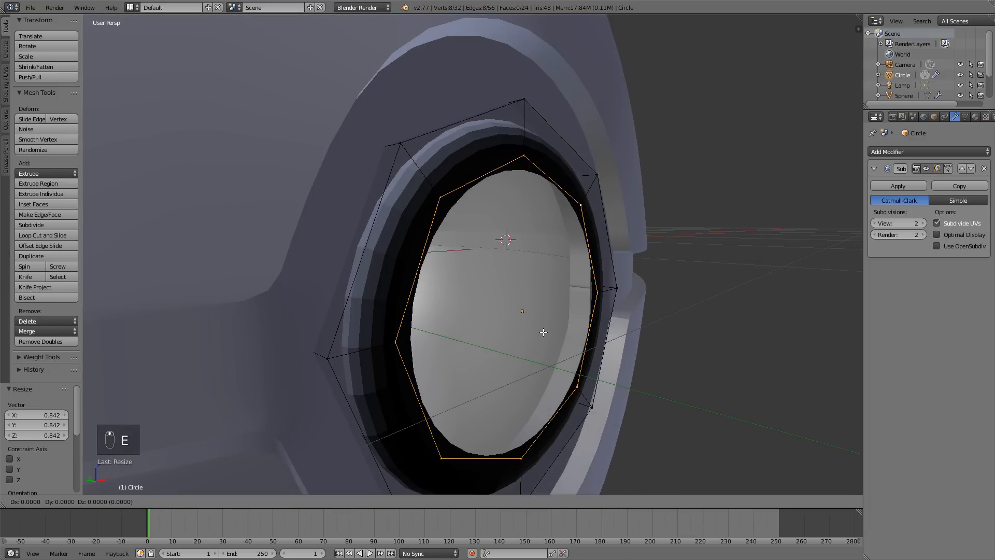
Extrude the ring's inner edge loop about 0.019 forward along Y and fill it with a face to form the button's front
key("y")
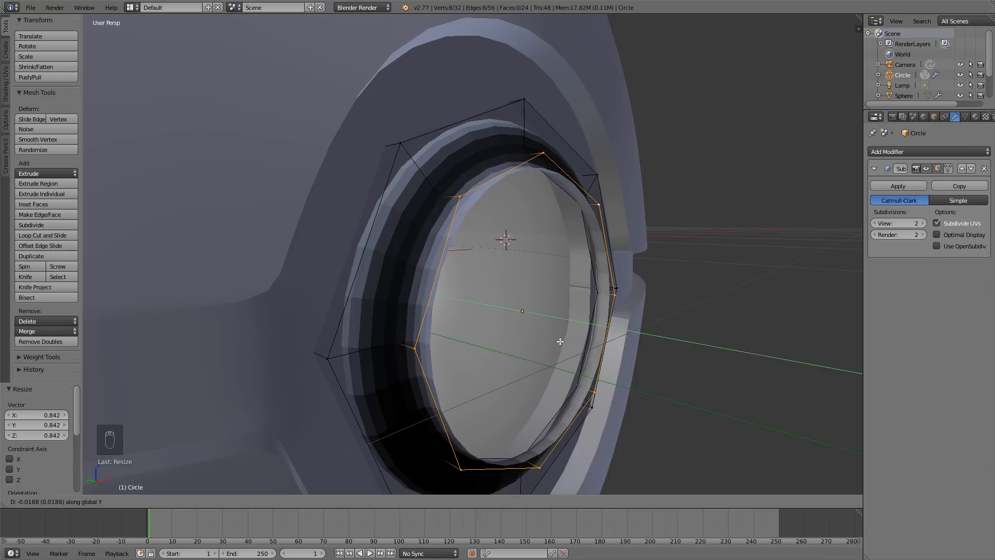
left_click(559, 341)
key("f")
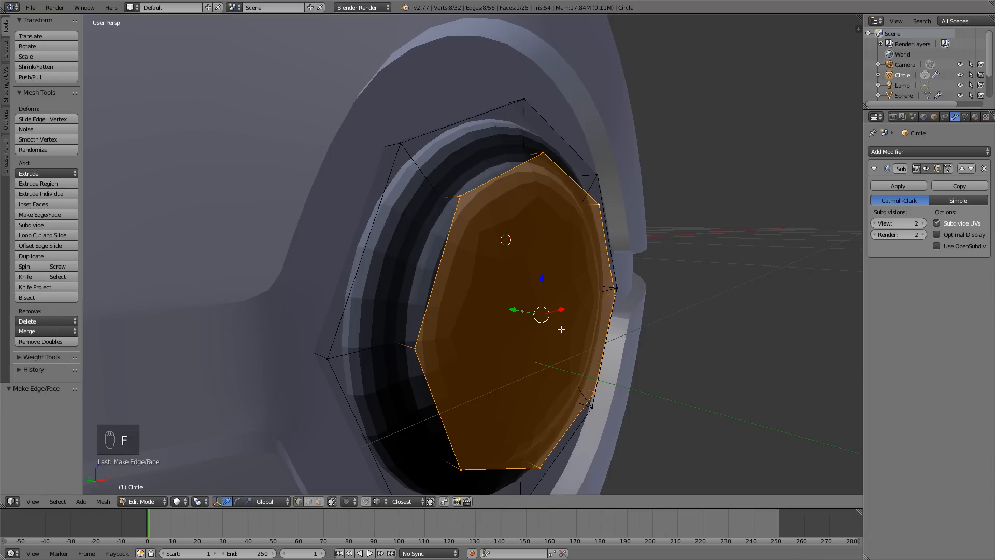
Recalculate the normals of the whole button mesh outward and give the button smooth shading
key("a")
key("a")
key("a")
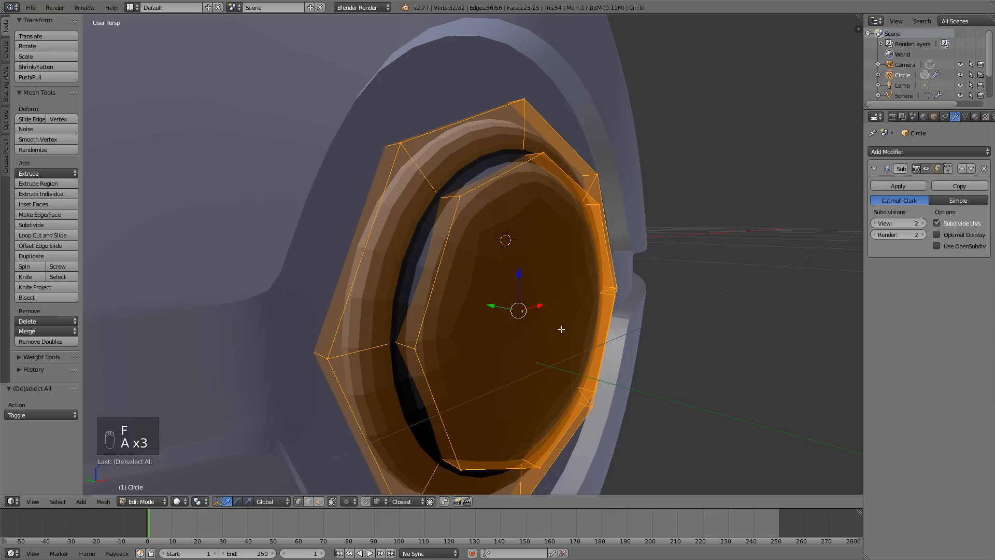
key("ctrl+n")
key("Tab")
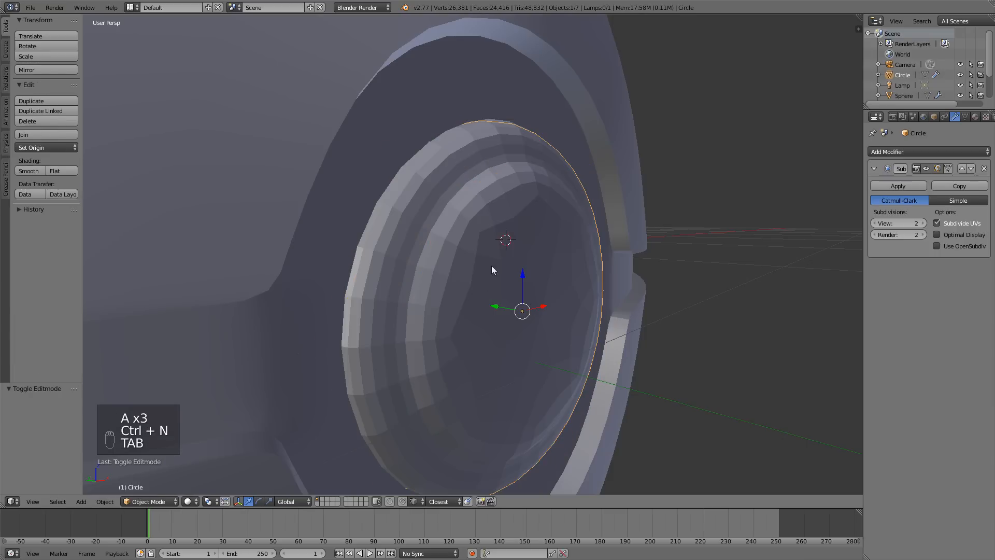
left_click(44, 171)
Try an Edge Split modifier on the button and remove it again
middle_click_drag(530, 231, 492, 205)
left_click(873, 152)
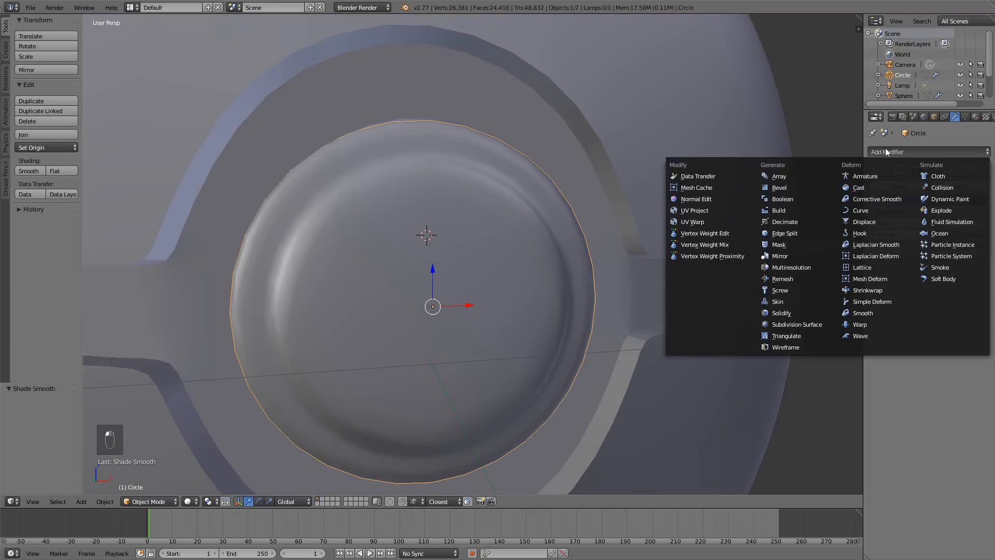
left_click(791, 233)
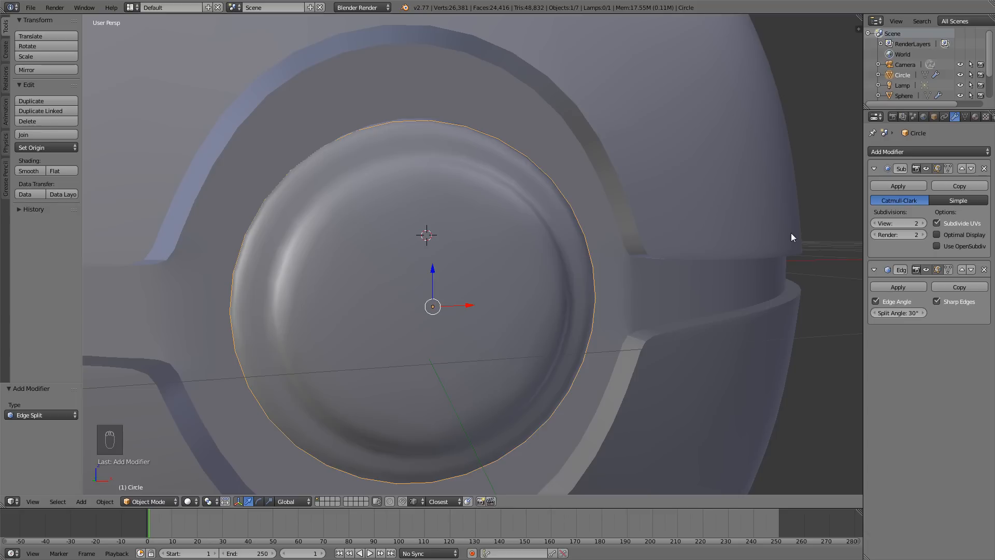
middle_click_drag(532, 282, 640, 273)
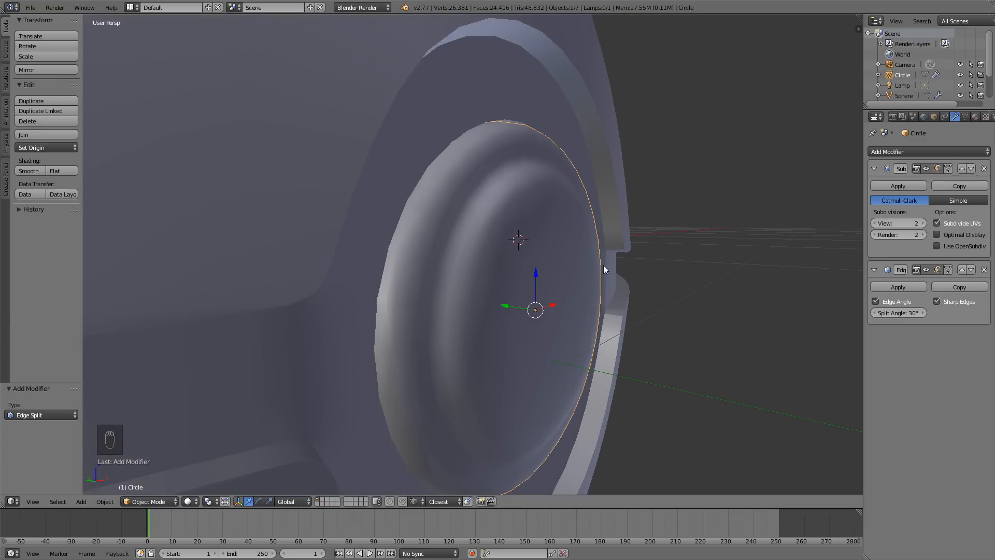
left_click(984, 270)
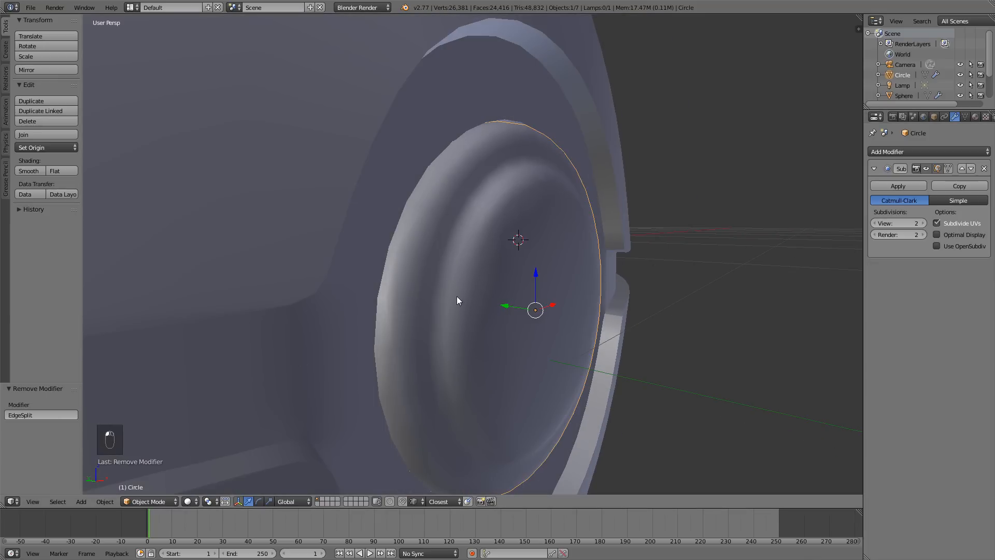
Add two loop cuts on the raised disc's side wall, one close to its front edge and one close to its base
key("Tab")
key("a")
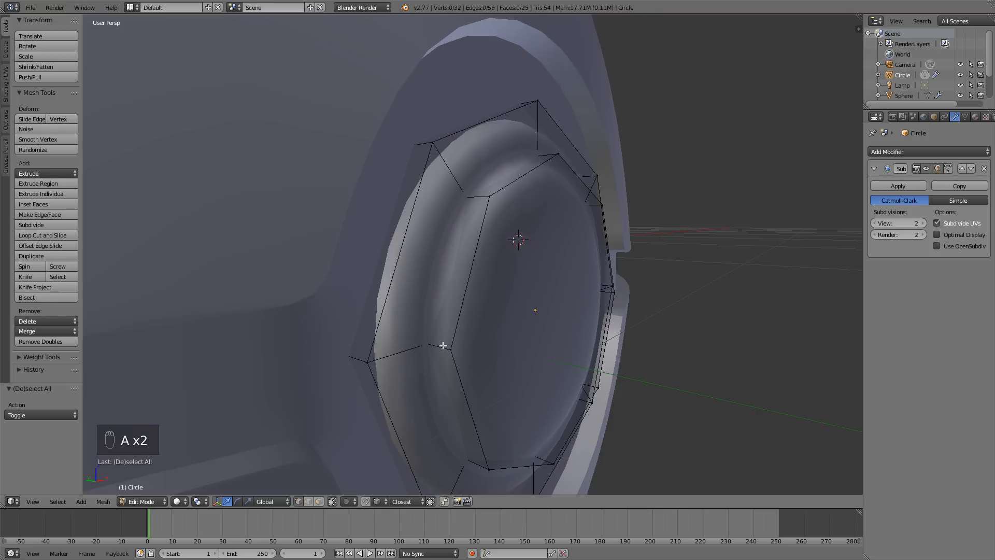
key("ctrl+r")
left_click(444, 347)
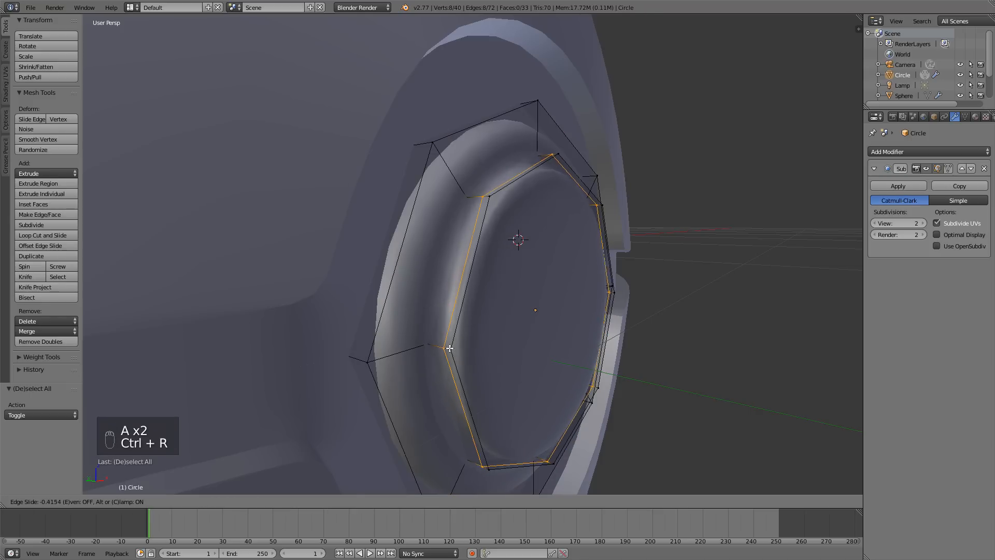
left_click(451, 349)
key("a")
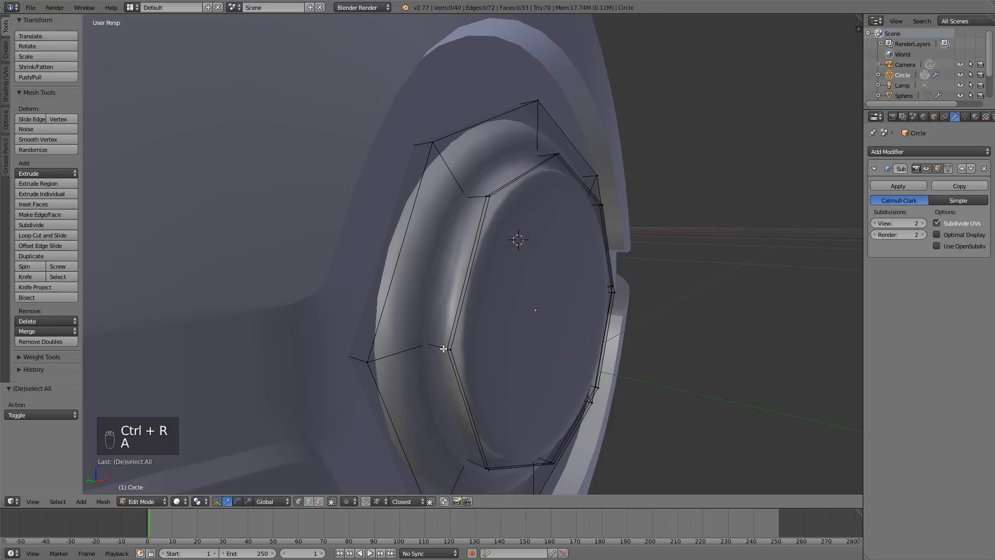
key("ctrl+r")
left_click(444, 349)
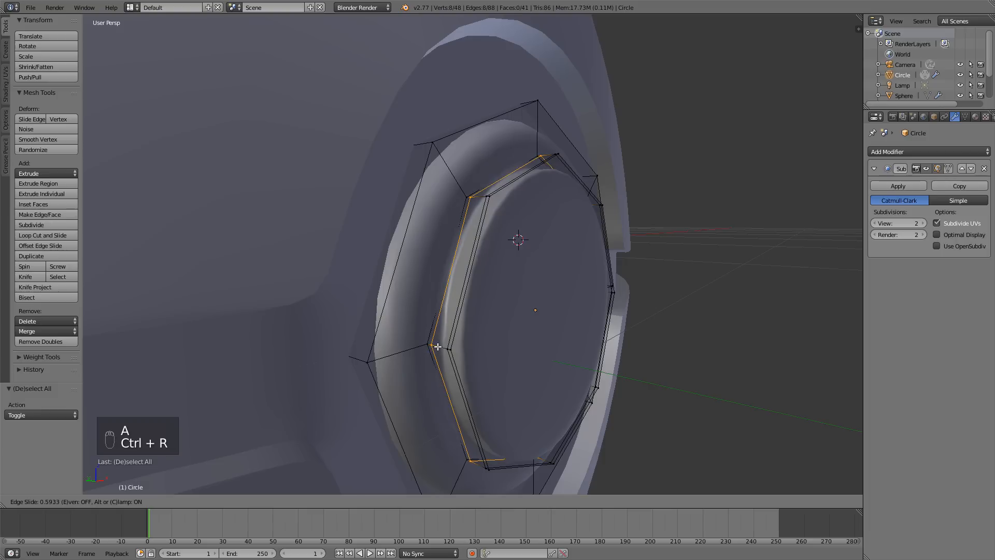
left_click(435, 346)
Add two loop cuts on the ring's flat face, one close to its inner edge and one close to its outer edge
key("a")
key("ctrl+r")
left_click(436, 346)
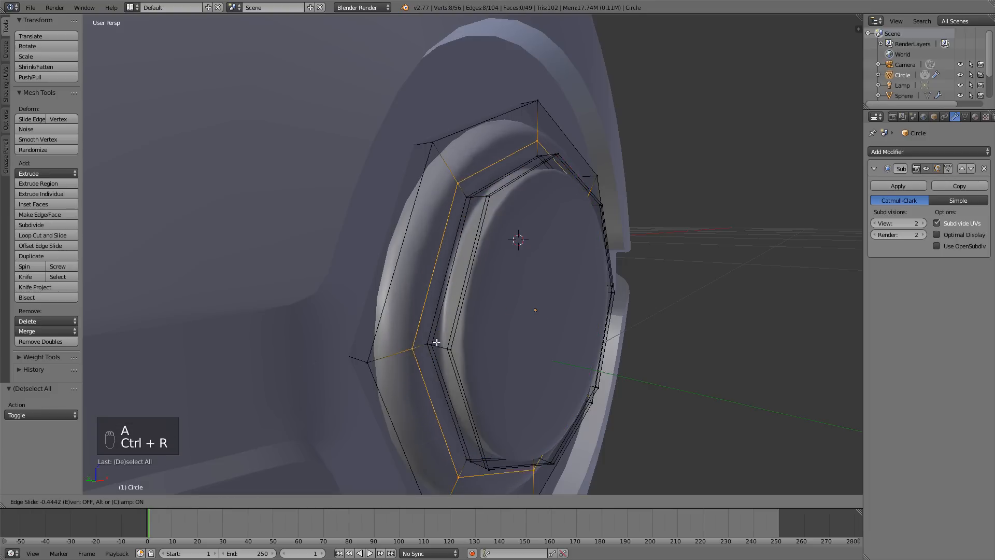
left_click(440, 337)
key("a")
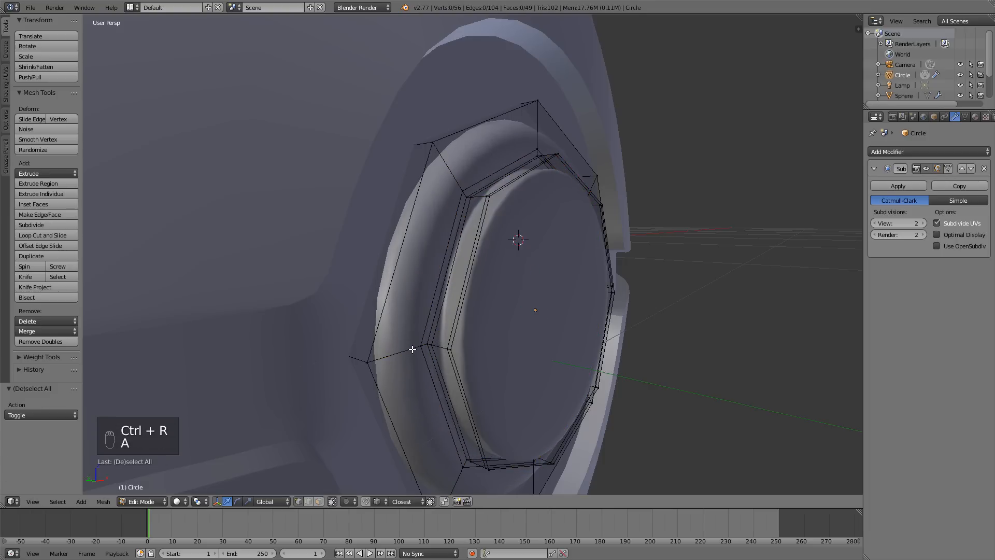
key("ctrl+r")
left_click(413, 349)
left_click(372, 361)
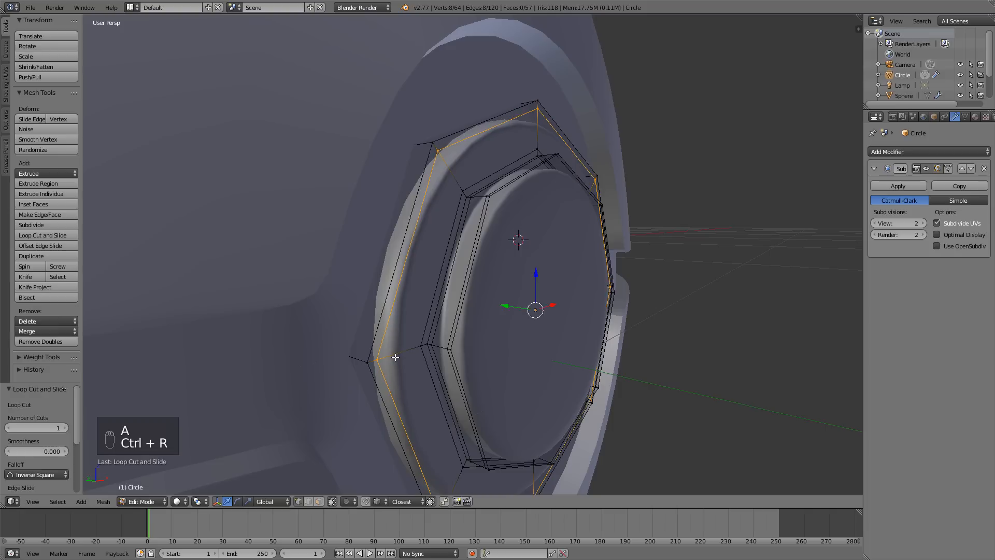
Add a loop cut on the ring's outer side wall close to the front edge, and check the button from the front
key("a")
key("ctrl+r")
left_click(363, 358)
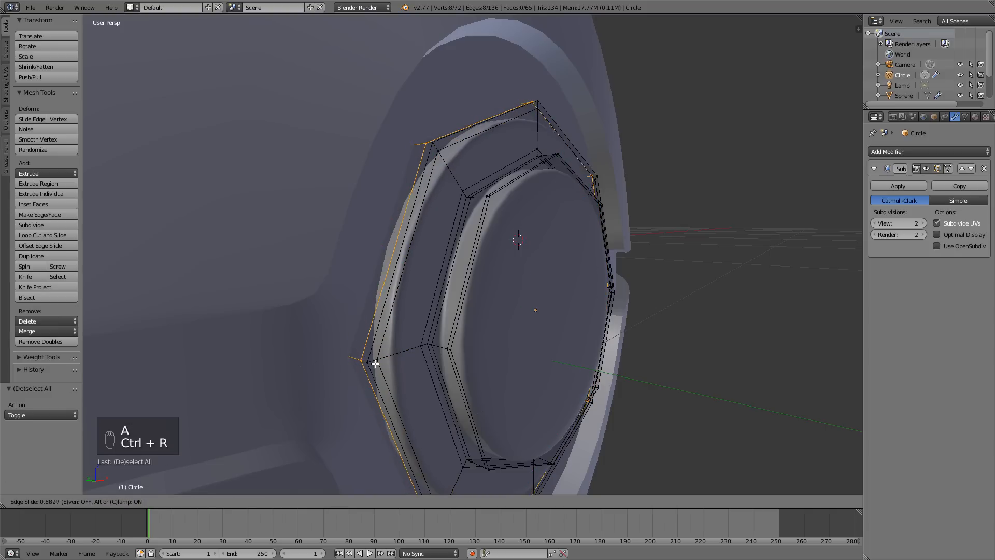
left_click(378, 363)
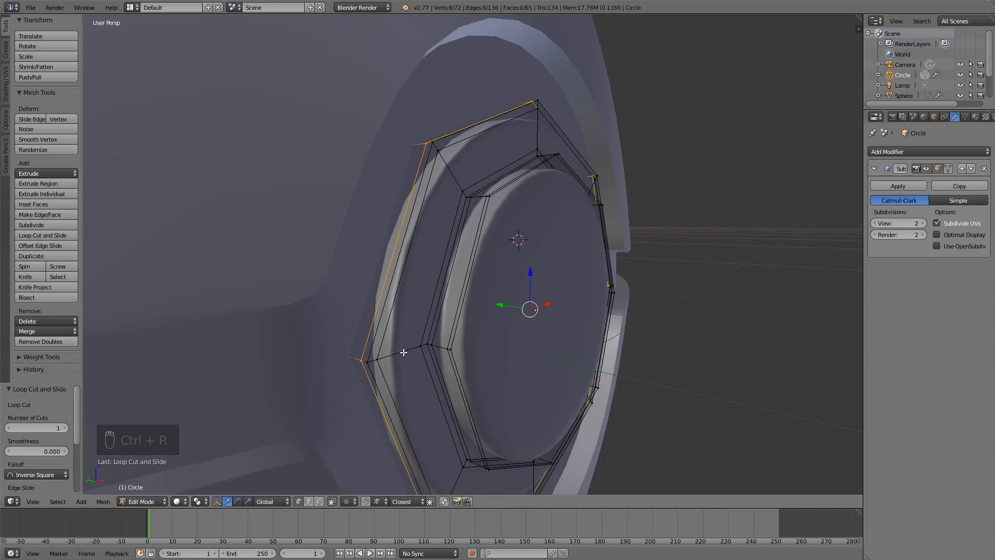
middle_click_drag(460, 341, 471, 287)
key("Tab")
key("KP_1")
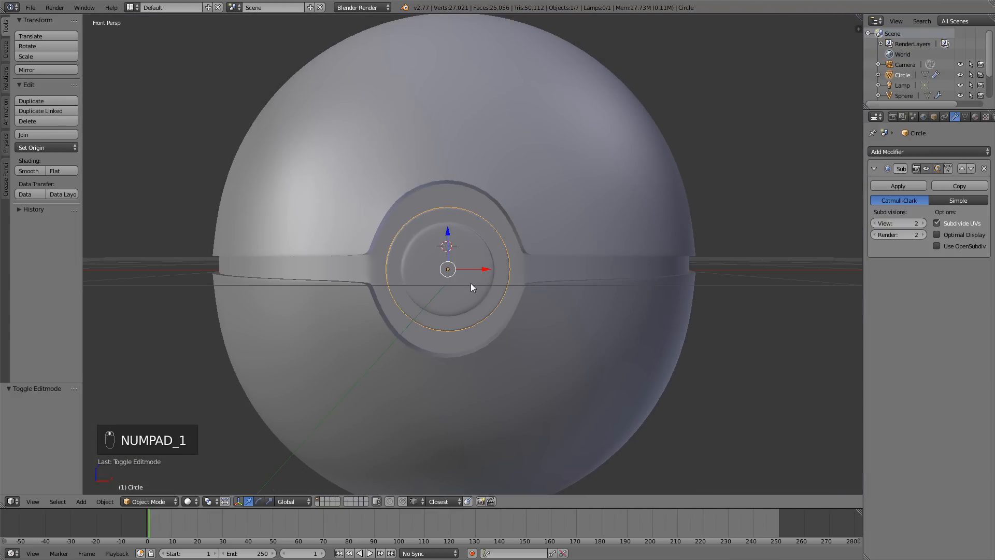
scroll(482, 215, "down", 3)
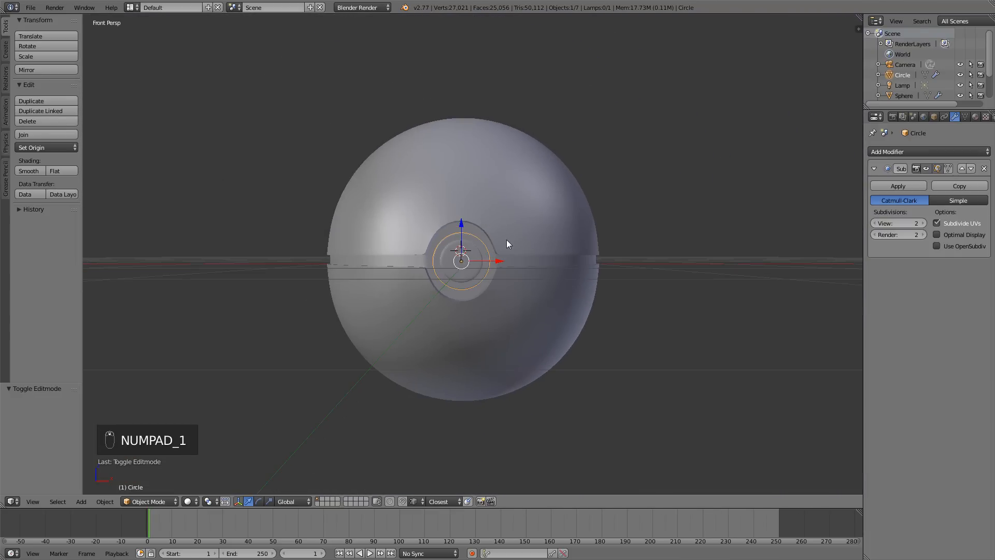
scroll(506, 240, "up", 3)
scroll(505, 240, "up", 1)
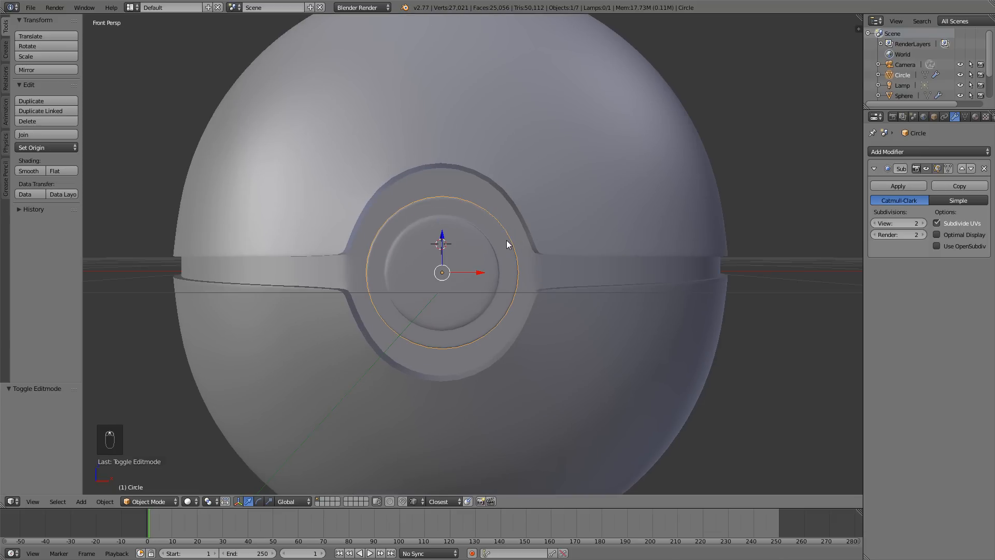
Tighten the upper shell's arch around the ring by lowering its centre vertex and adjusting the two vertices beside it
right_click(524, 164)
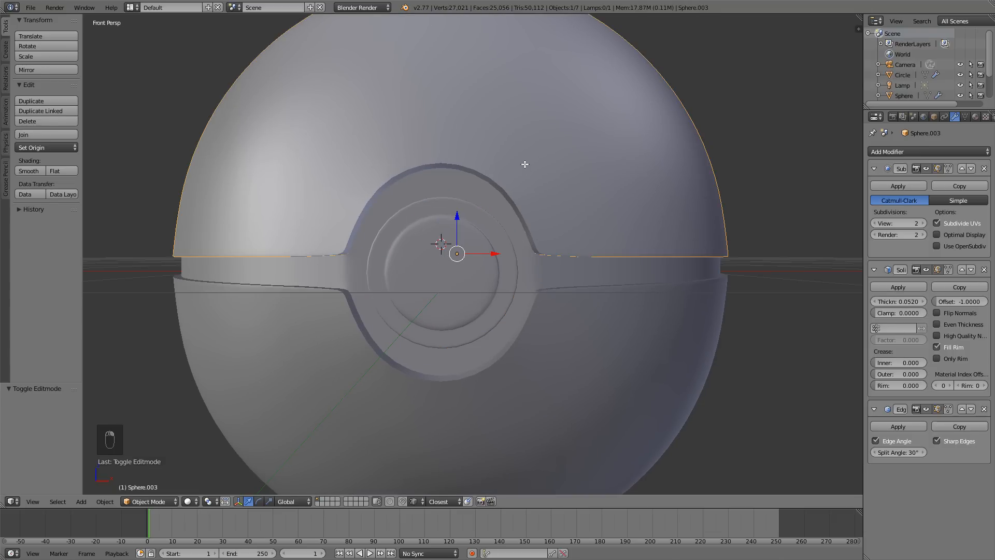
key("Tab")
right_click(446, 150)
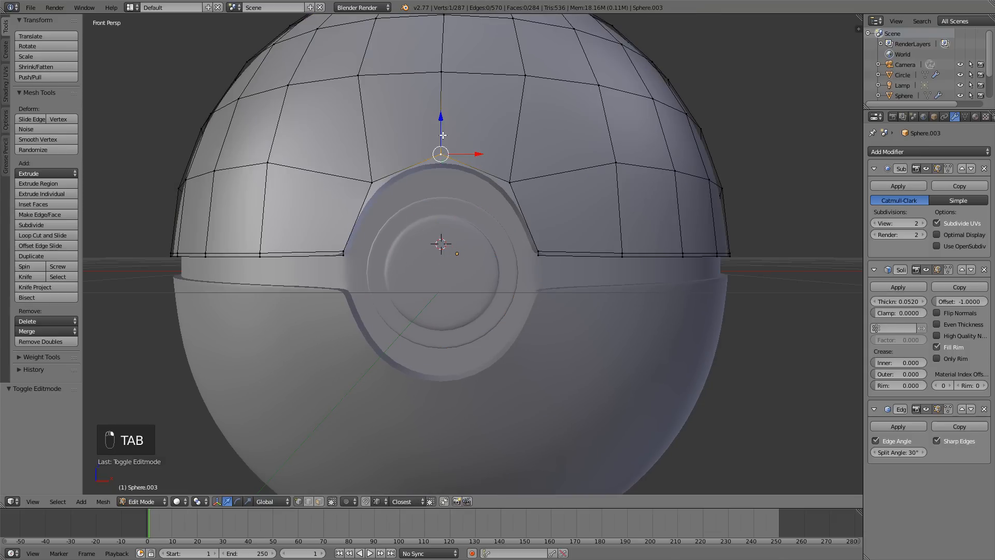
left_click_drag(439, 126, 440, 157)
right_click(502, 172)
right_click(364, 172, "shift")
key("Tab")
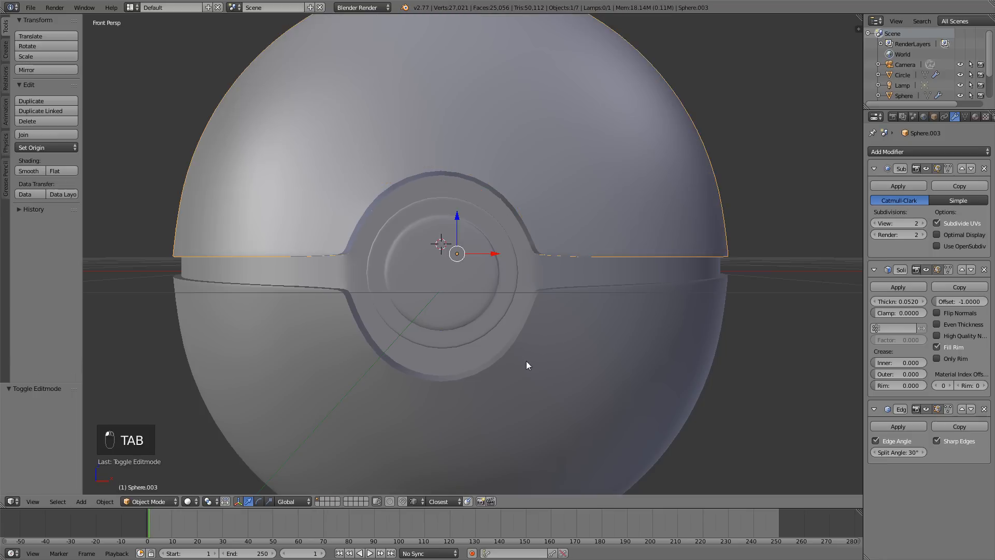
Tighten the lower shell's arch around the ring by raising its centre vertex and adjusting the two vertices beside it
right_click(527, 352)
key("Tab")
right_click(443, 388)
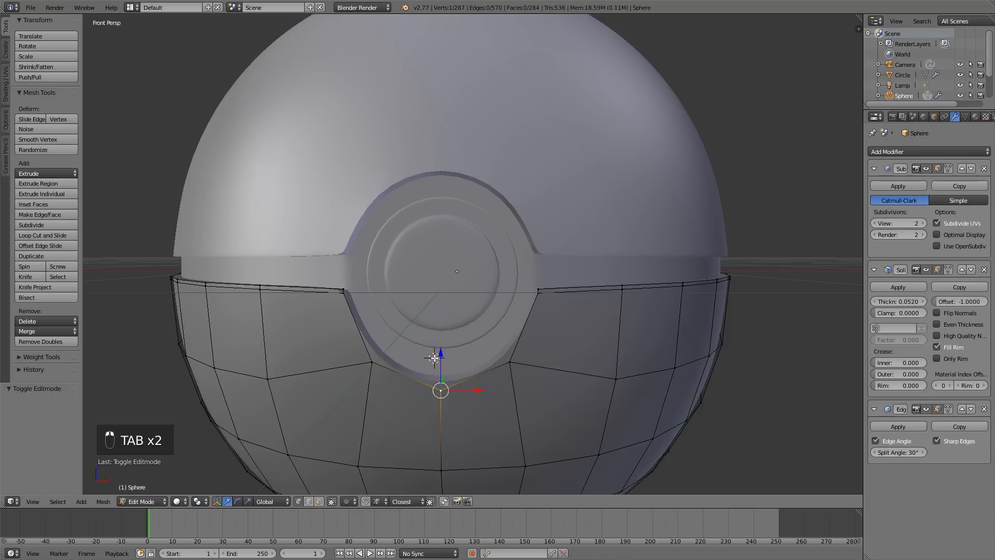
left_click_drag(441, 359, 442, 328)
right_click(513, 365)
right_click(379, 370, "shift")
key("Tab")
scroll(479, 289, "down", 4)
scroll(476, 293, "up", 2)
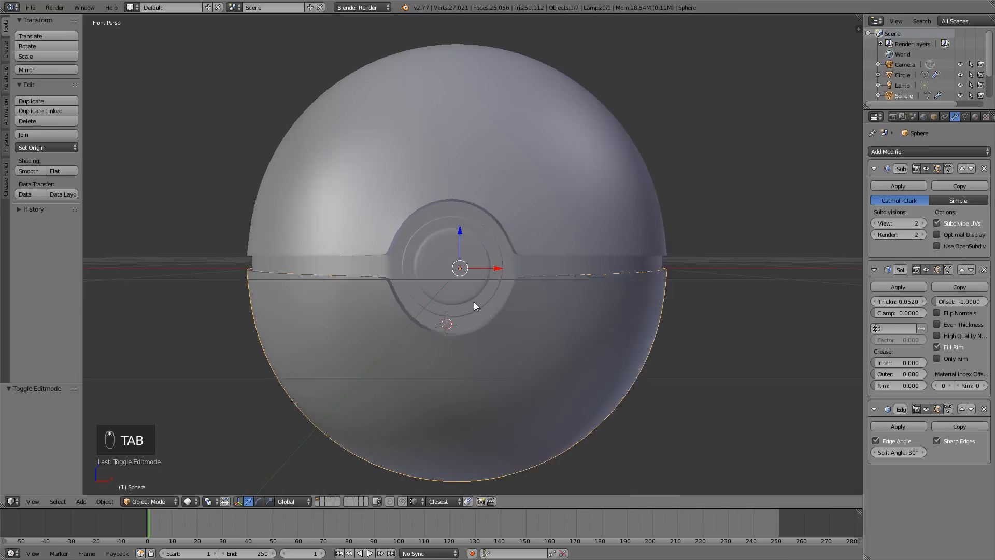
Extrude the button's front face in place and scale it to about 0.945 to create a supporting inset
scroll(466, 299, "up", 2)
right_click(437, 296)
key("Tab")
scroll(483, 293, "up", 1)
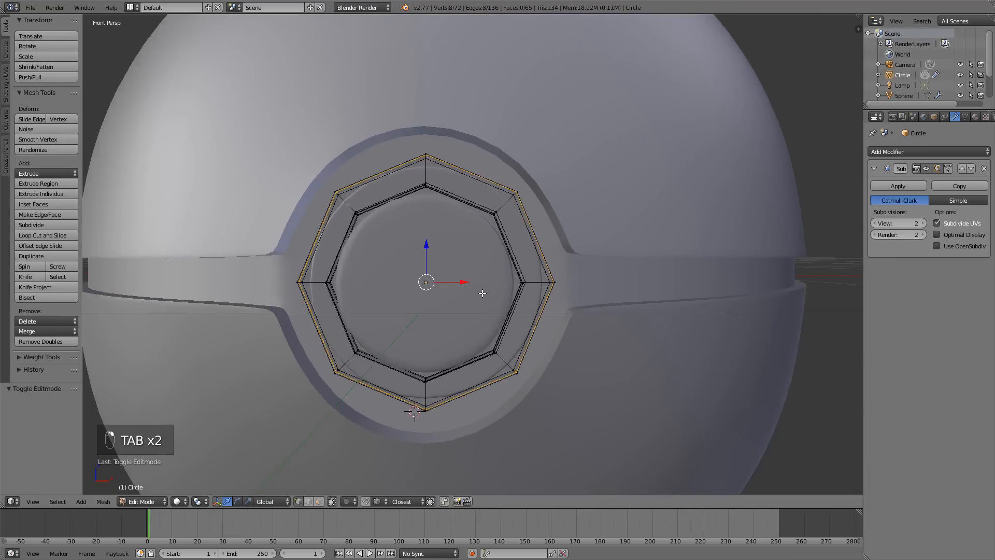
scroll(483, 293, "up", 1)
key("ctrl+Tab")
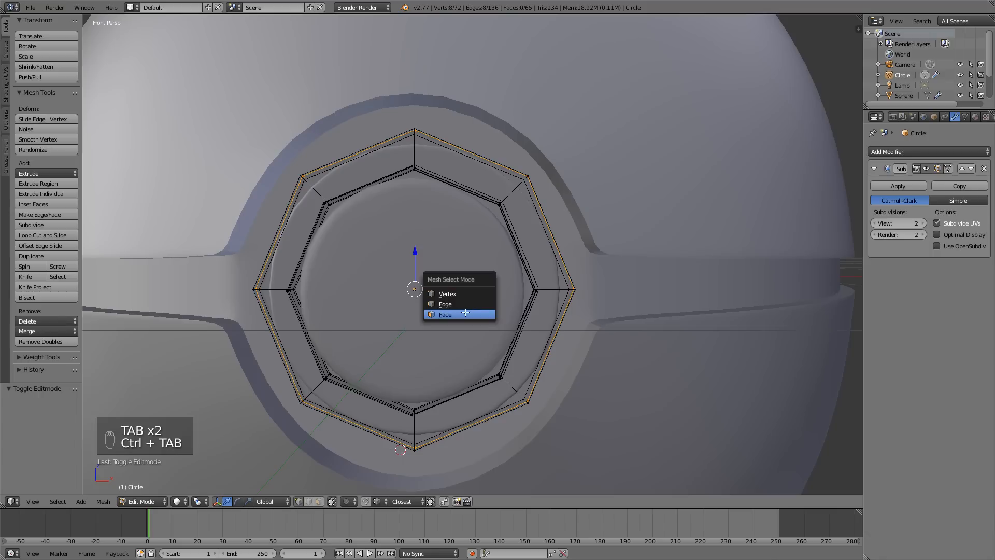
left_click(463, 312)
right_click(425, 280)
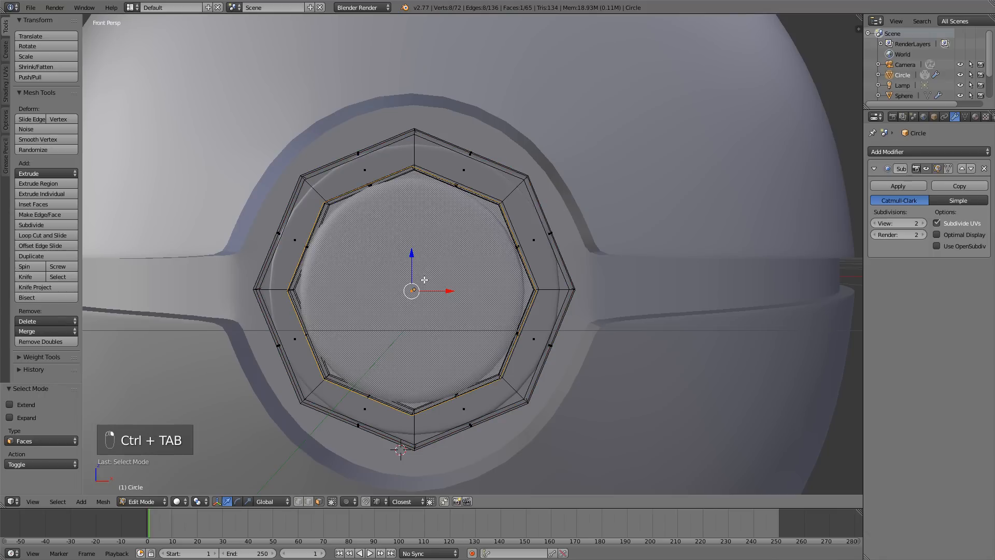
key("e")
right_click(471, 282)
key("s")
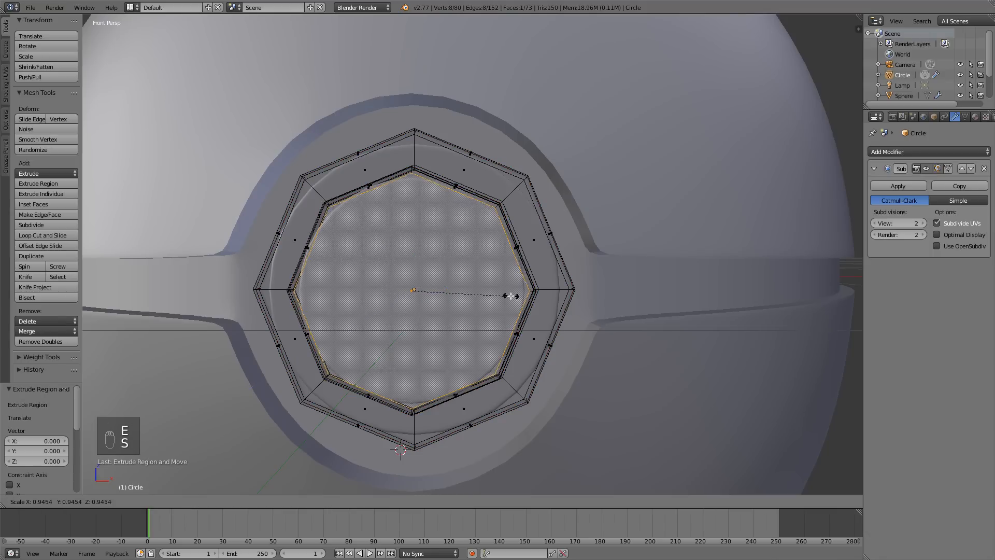
left_click(512, 292)
key("Tab")
middle_click_drag(444, 304, 426, 327)
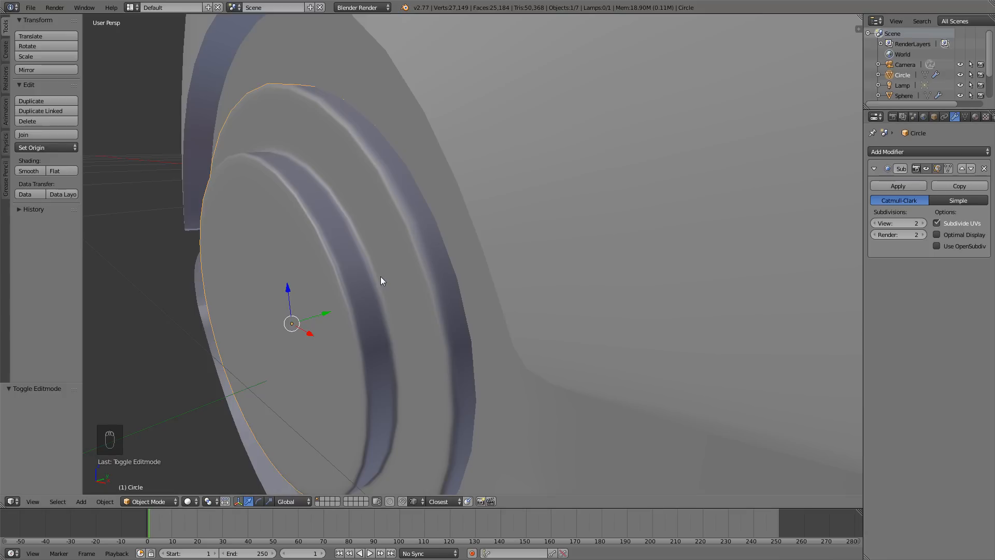
Edge-slide the supporting loop on the raised disc's side wall to refine its front edge, and deselect everything in the scene
key("Tab")
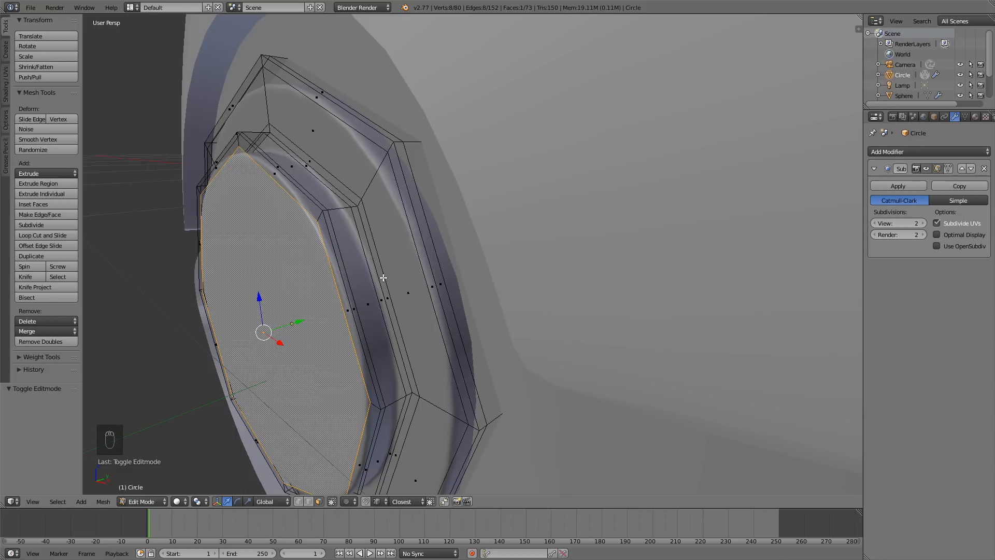
key("ctrl+Tab")
left_click(342, 285)
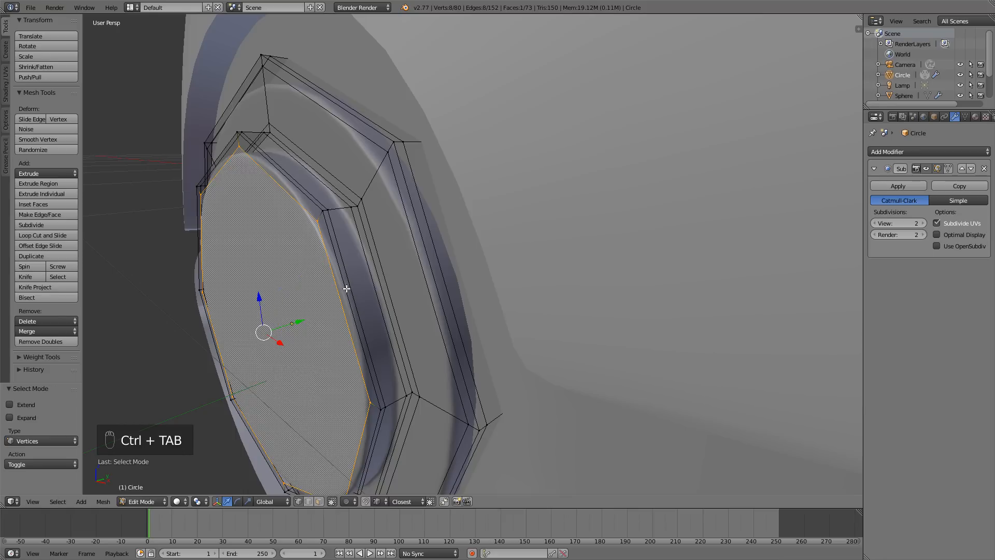
key("g")
key("g")
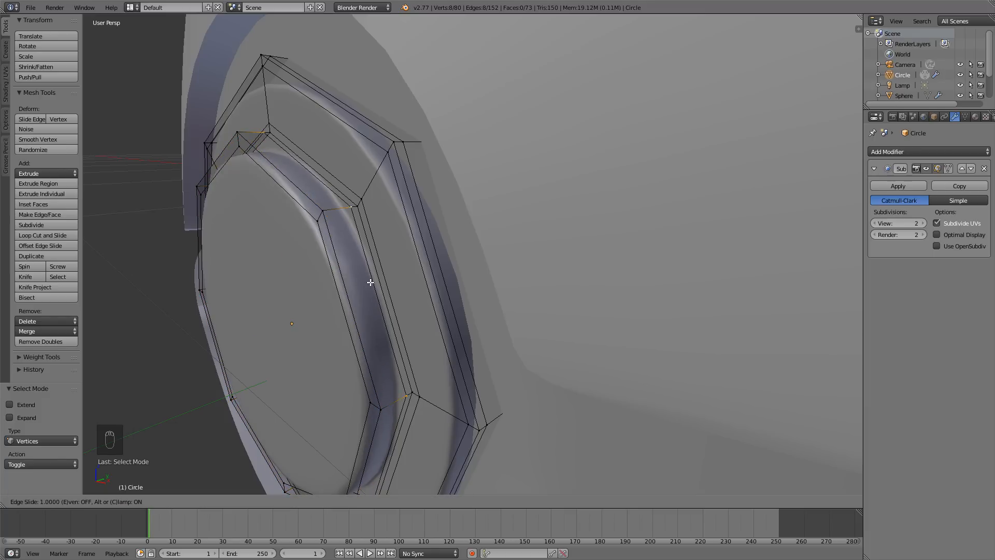
left_click(344, 286)
key("Tab")
scroll(373, 277, "down", 6)
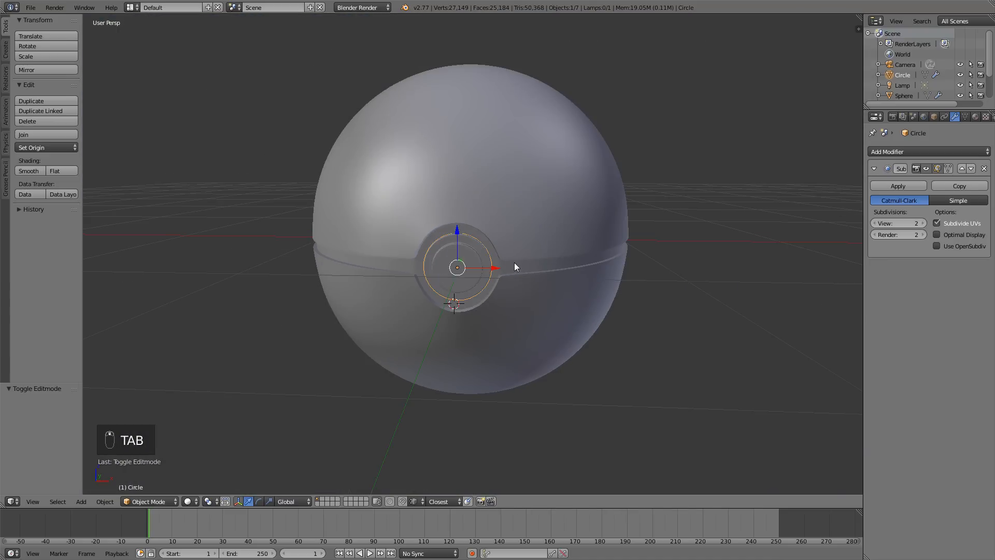
scroll(514, 262, "up", 2)
key("a")
middle_click_drag(484, 271, 451, 269)
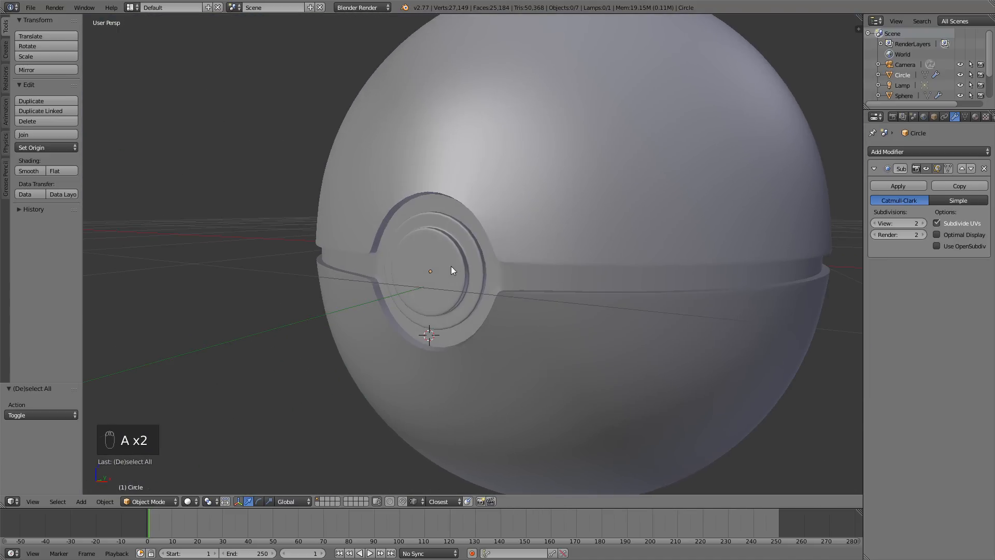
Open the lower inner band's mesh for editing and select the short vertical edge just outside the ring on its +X side
scroll(466, 275, "up", 3)
right_click(554, 303)
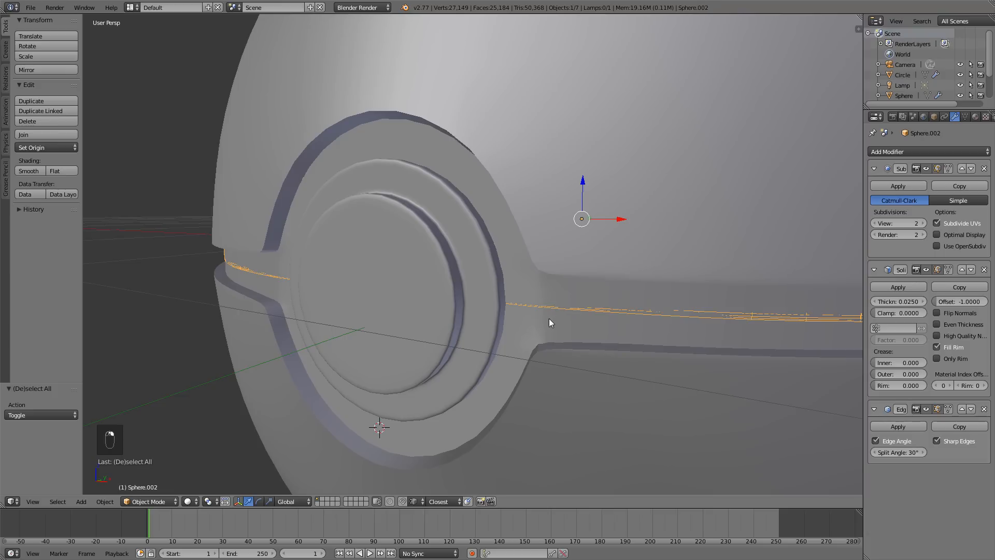
right_click(549, 318)
key("Tab")
middle_click_drag(549, 319, 542, 345)
right_click(541, 348, "shift")
key("z")
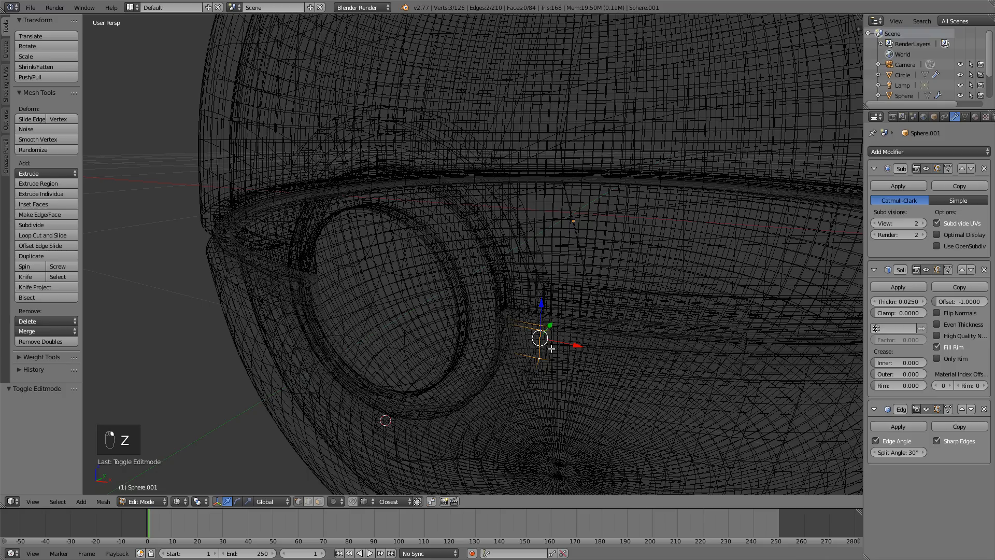
key("z")
Try edge-sliding the selected edge beside the ring, and undo the slide
key("g")
key("g")
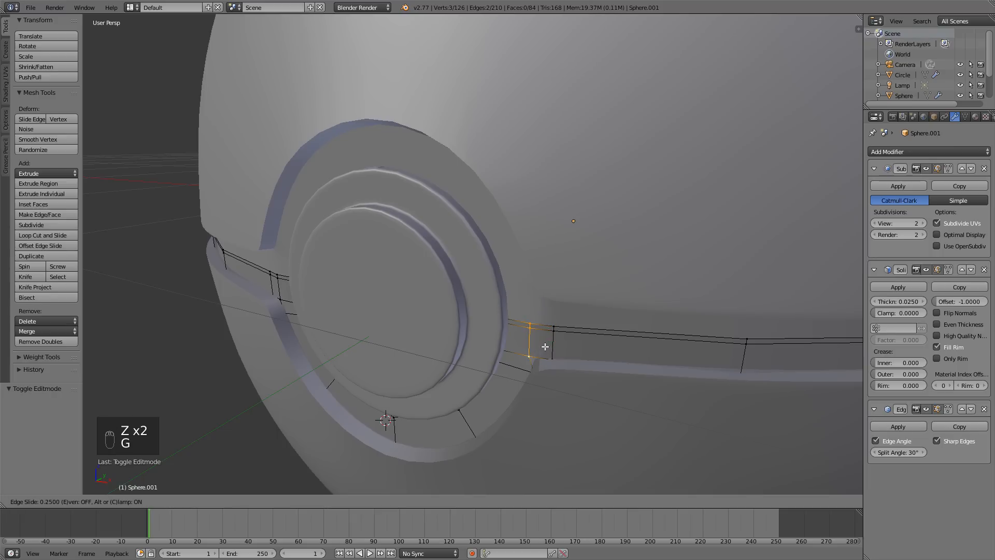
right_click(541, 344)
key("g")
key("g")
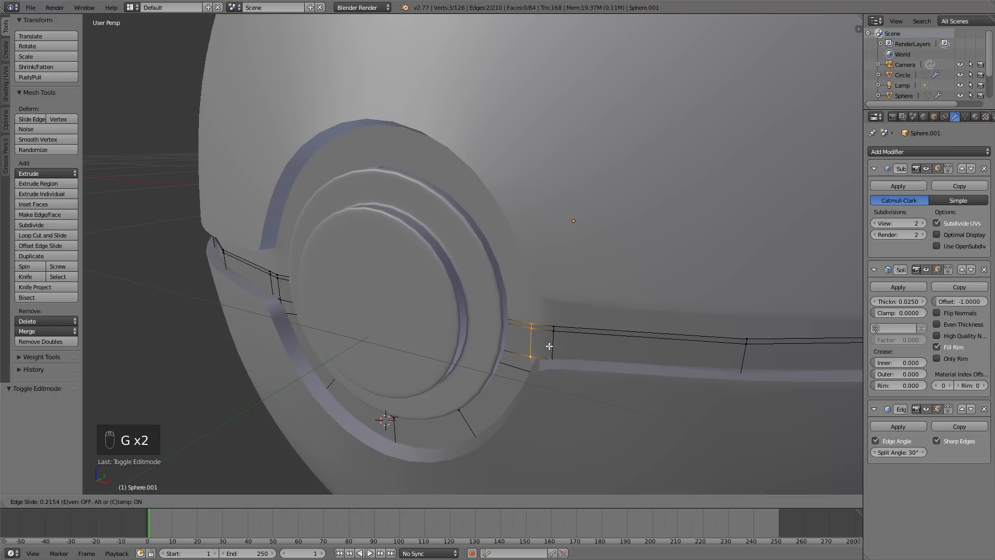
left_click(550, 346)
key("Tab")
middle_click_drag(549, 346, 584, 341)
key("Tab")
key("ctrl+z")
key("ctrl+z")
key("ctrl+z")
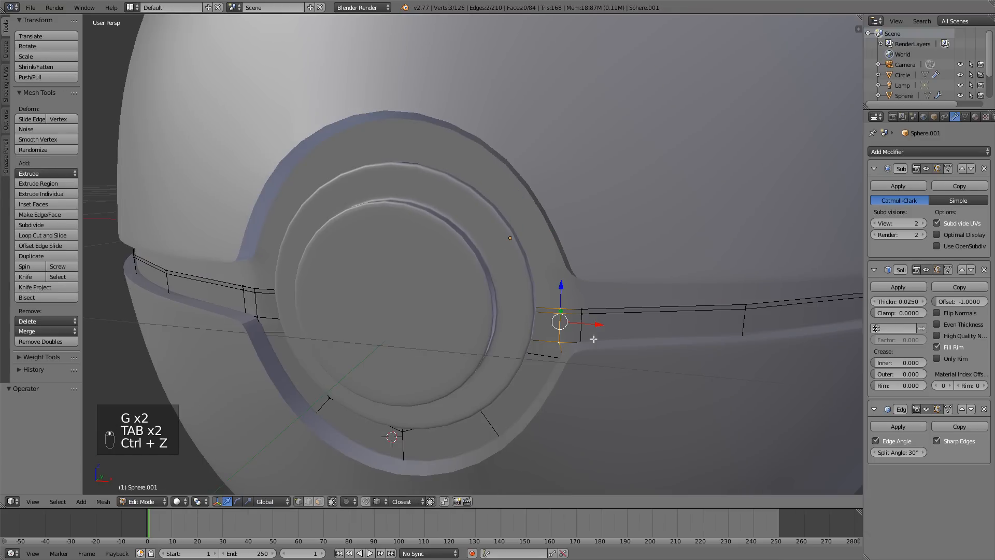
Edge-slide the lower band's selected vertical edge outward from the ring by a factor of about -0.059
key("Tab")
key("Tab")
key("g")
key("g")
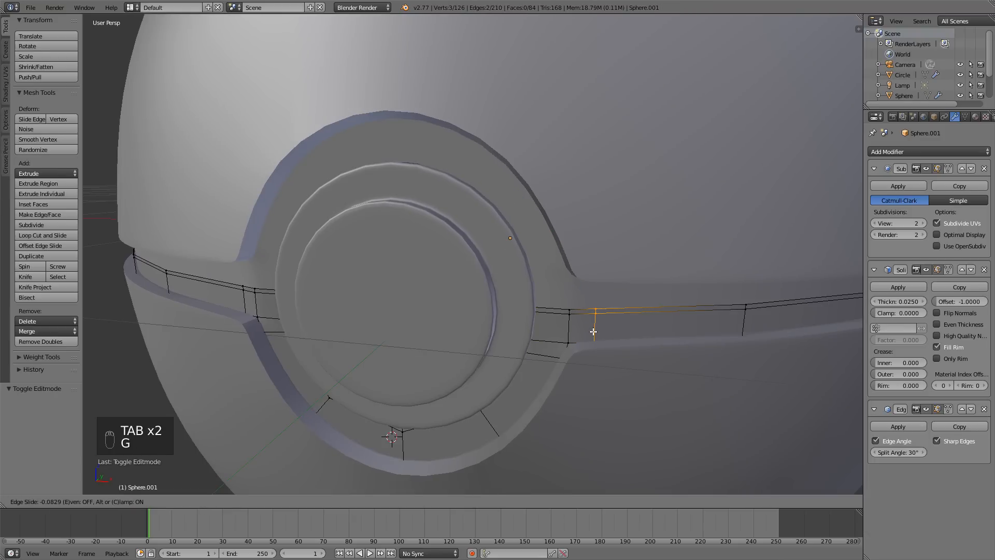
left_click(591, 332)
Edge-slide the short arch edge just below that same corner of the lower band slightly down along the arch
right_click(545, 352)
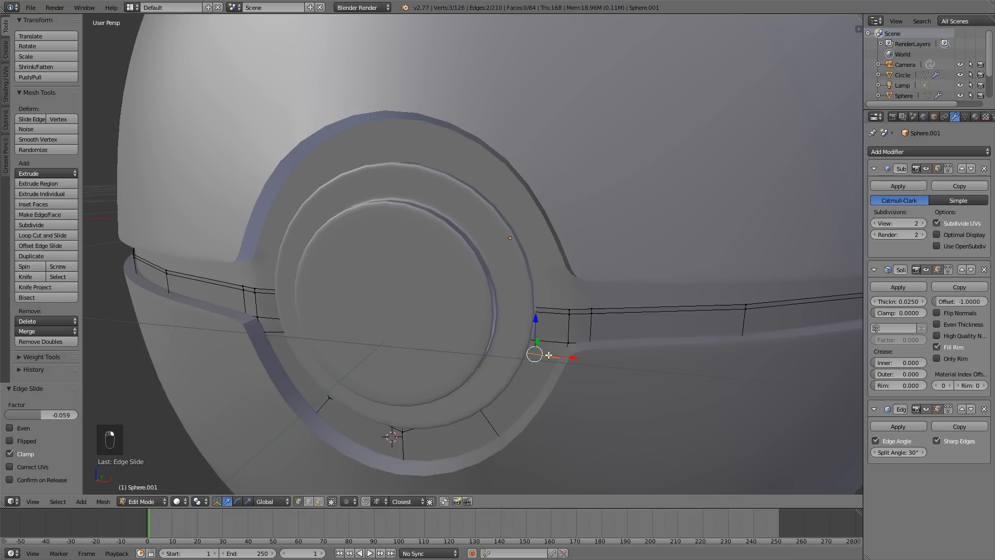
key("g")
key("g")
left_click(546, 362)
key("Tab")
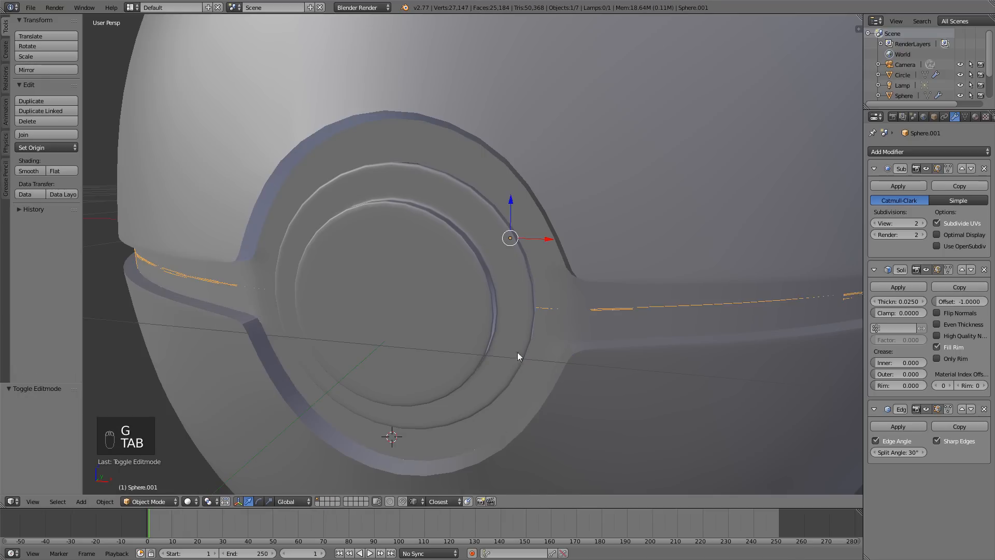
On the ring's opposite side, edge-slide the lower band's vertical edge away from the corner by a factor of about -0.091
middle_click_drag(518, 352, 531, 312)
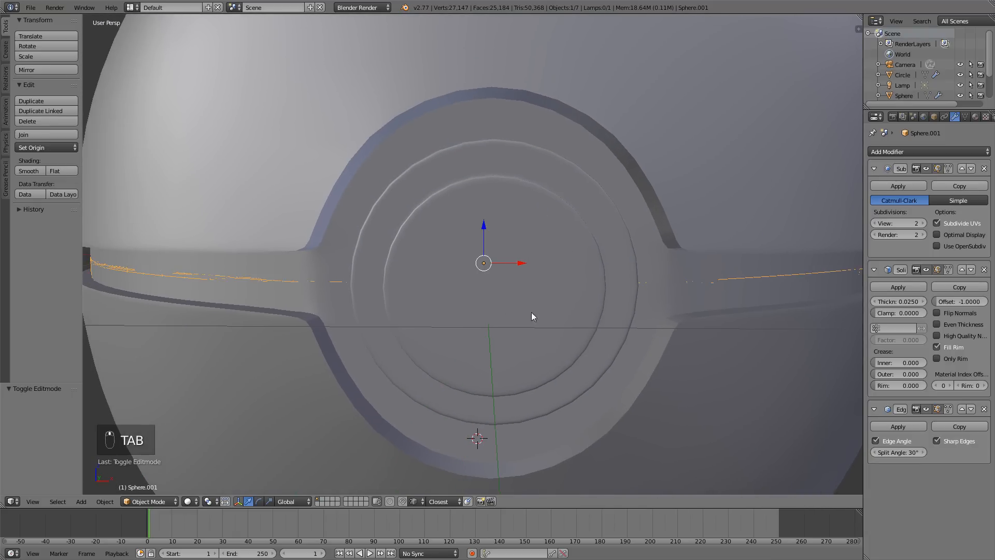
key("Tab")
right_click(311, 301, "alt")
key("g")
key("g")
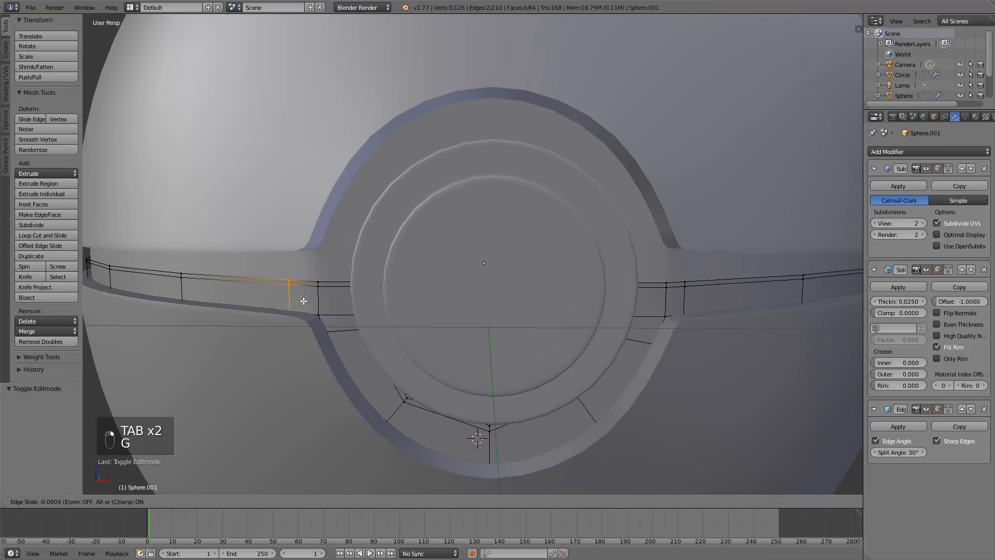
left_click(291, 290)
Edge-slide the lower arch edge below that opposite corner by about 0.10 down the arch, and finish editing the lower band
key("z")
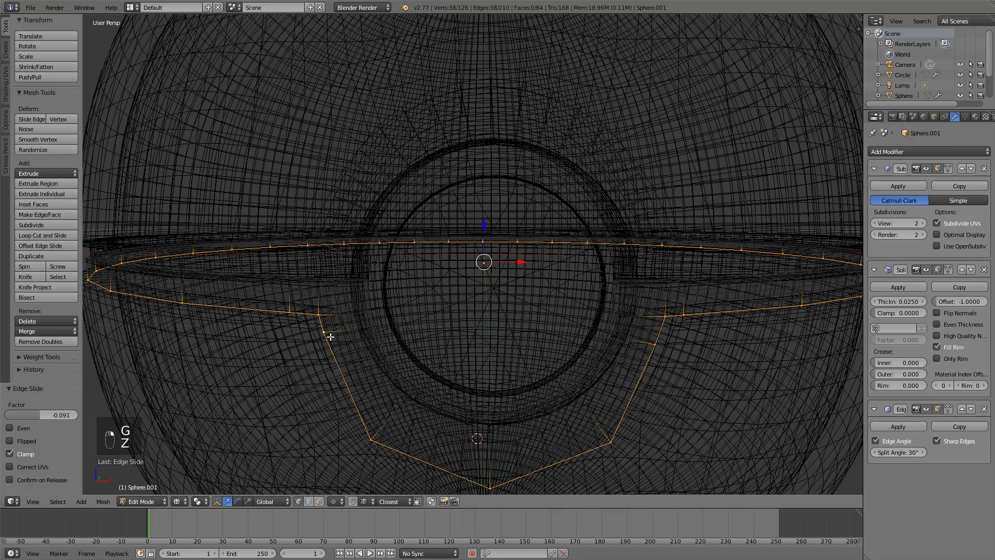
right_click(331, 334)
key("z")
key("g")
key("g")
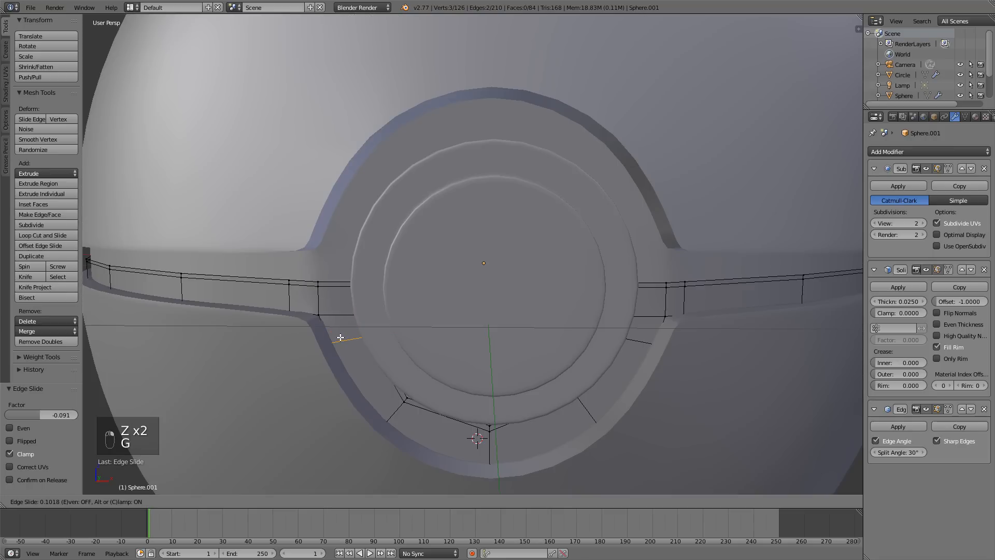
left_click(340, 337)
key("Tab")
Edit the upper inner band and edge-slide the vertical edge on the ring's -X side outward by a factor of about -0.075
right_click(329, 259)
key("Tab")
right_click(305, 261)
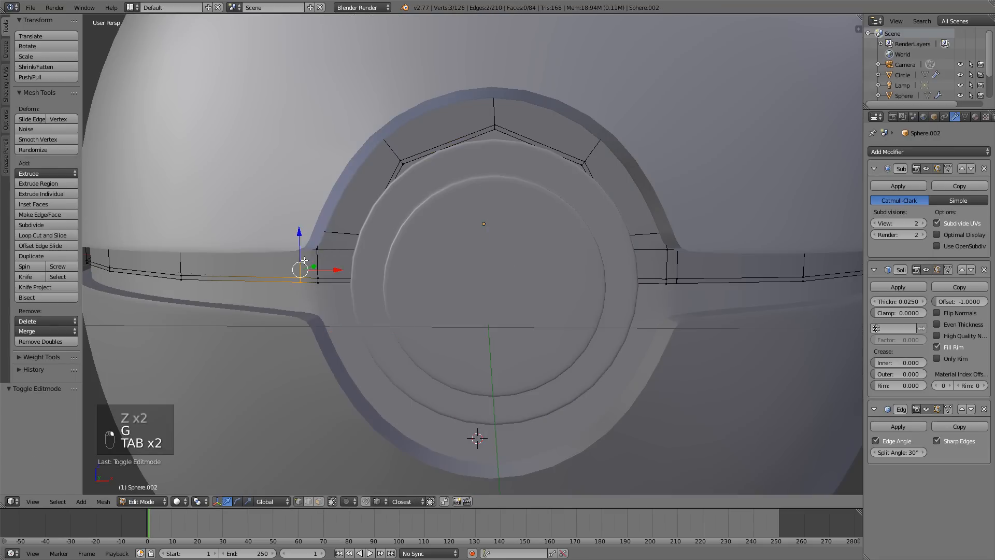
key("g")
key("g")
left_click(307, 262)
Edge-slide the upper arch's lowest edges on both sides of the ring slightly up the arch, using about 0.088 on the -X side
right_click(341, 234)
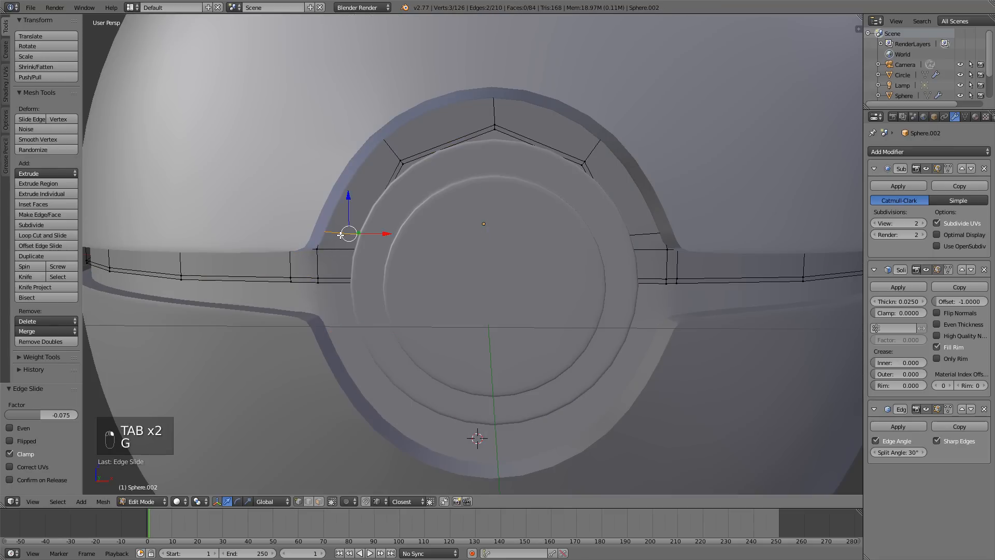
key("g")
key("g")
left_click(384, 220)
right_click(634, 223)
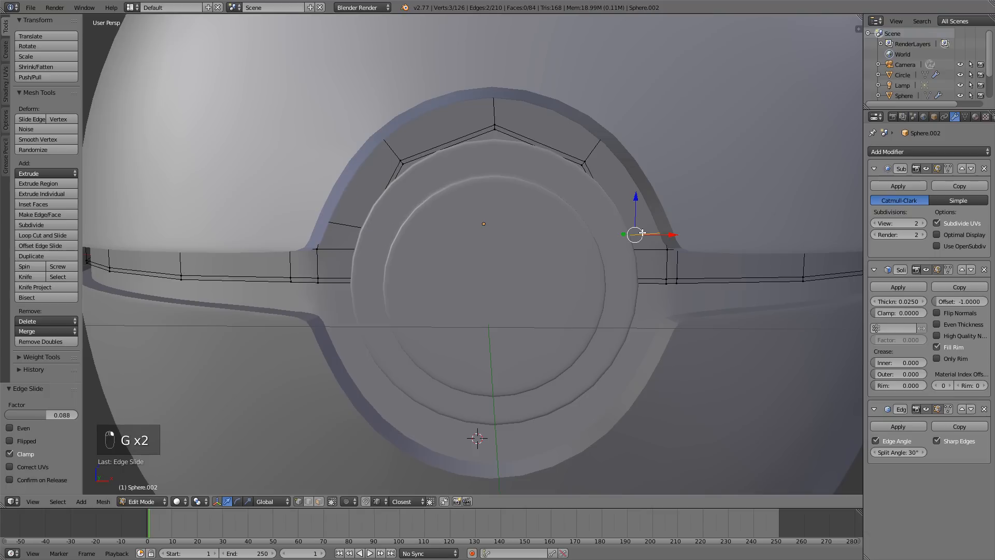
key("g")
key("g")
left_click(638, 222)
Edge-slide the upper band's vertical edge on the ring's +X side outward by about -0.16, and finish editing the band
right_click(685, 263)
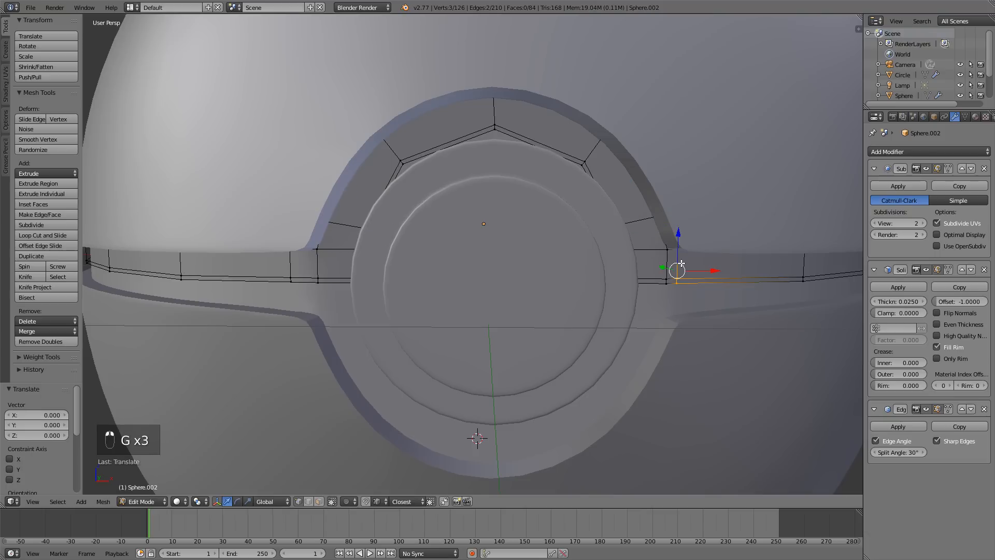
key("g")
key("g")
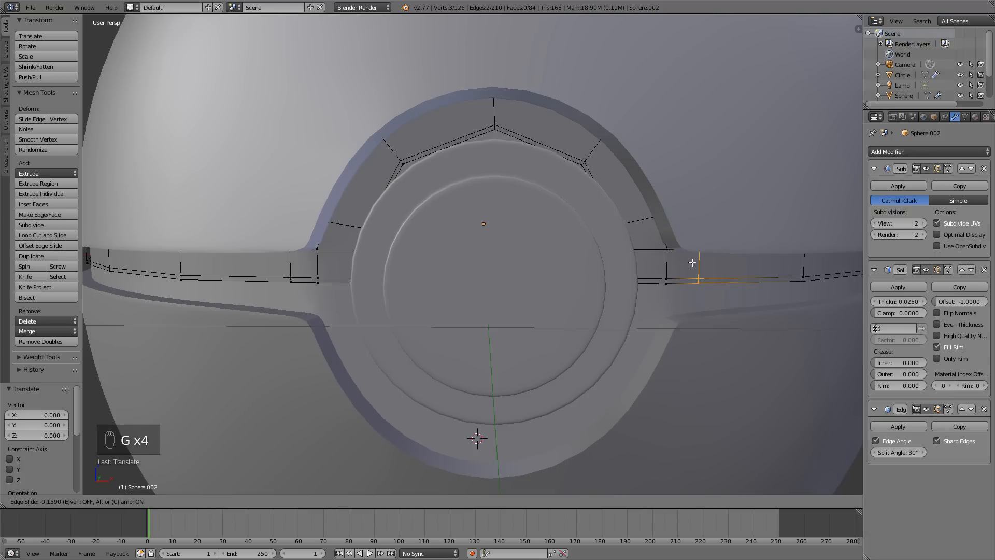
left_click(691, 262)
key("Tab")
Deselect everything and examine the ball's seam and button opening from several angles and distances
scroll(664, 230, "down", 5)
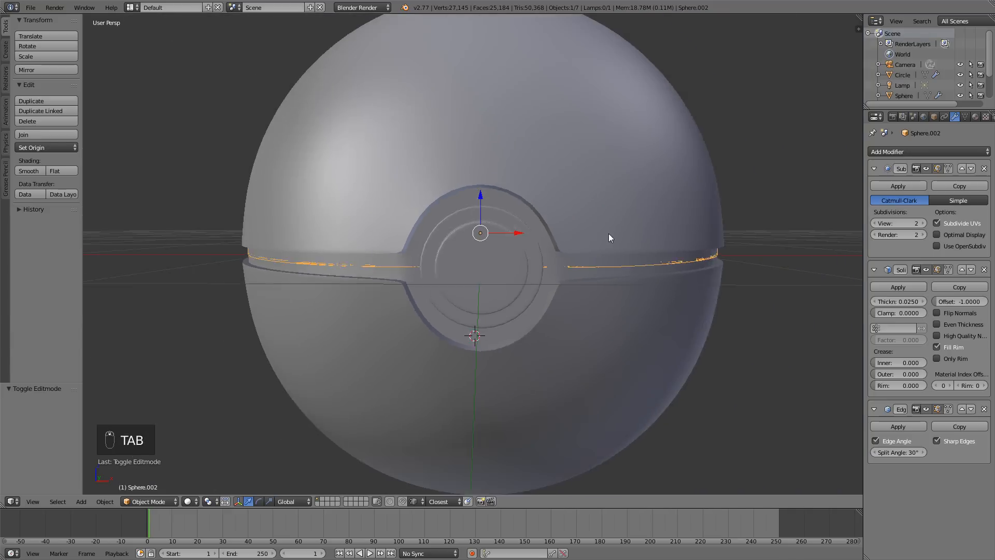
middle_click_drag(611, 244, 557, 247)
key("a")
key("a")
scroll(566, 242, "down", 6)
scroll(503, 234, "up", 2)
scroll(506, 233, "up", 4)
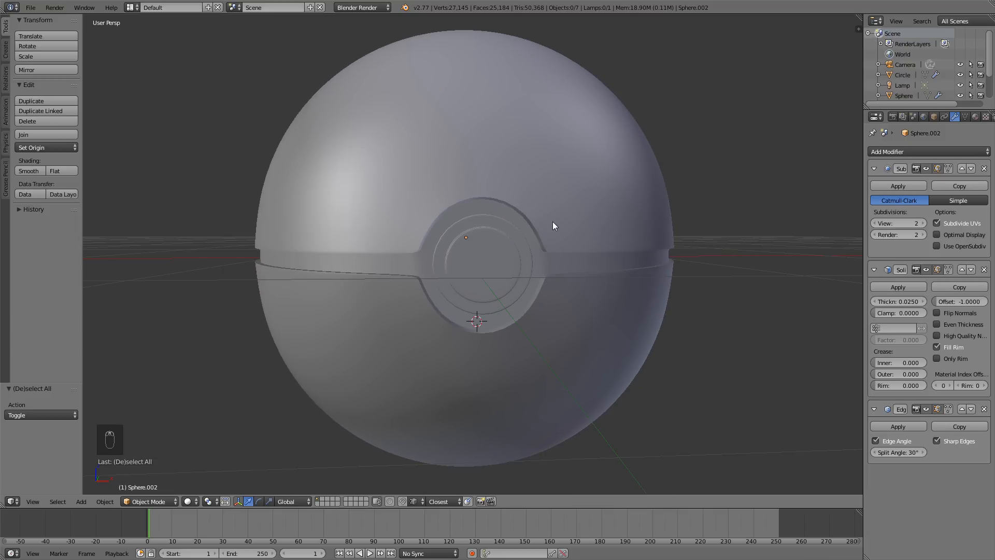
middle_click_drag(599, 235, 555, 251)
scroll(555, 251, "down", 2)
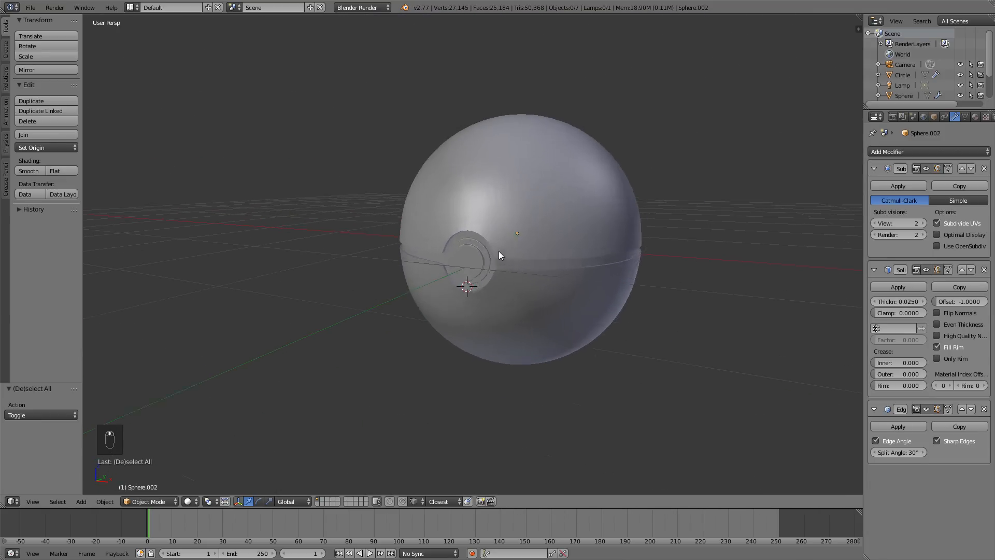
Scale the button up uniformly to about 1.084 so it fills the ring opening
scroll(499, 248, "up", 4)
scroll(499, 248, "up", 2)
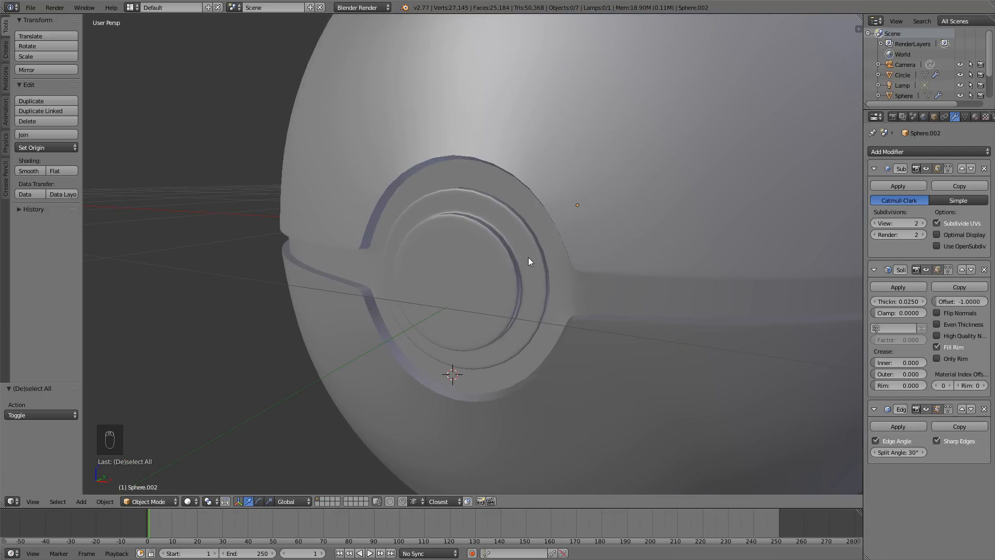
right_click(527, 281)
middle_click_drag(540, 278, 604, 281)
key("s")
right_click(602, 290)
scroll(603, 281, "down", 3)
key("s")
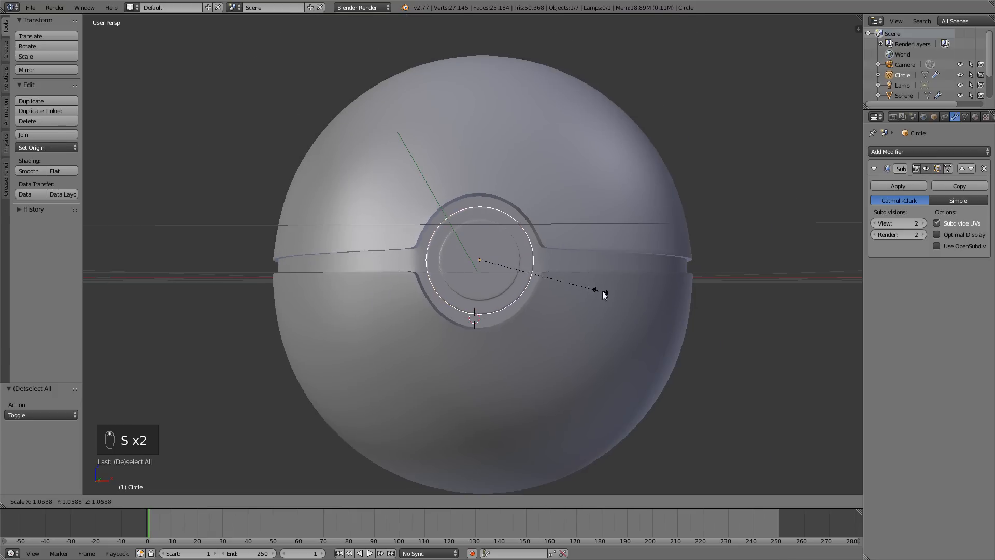
left_click(603, 291)
Isolate the button by hiding all other objects, and cap its open back rim with a face
scroll(571, 285, "up", 5)
middle_click_drag(542, 285, 400, 295)
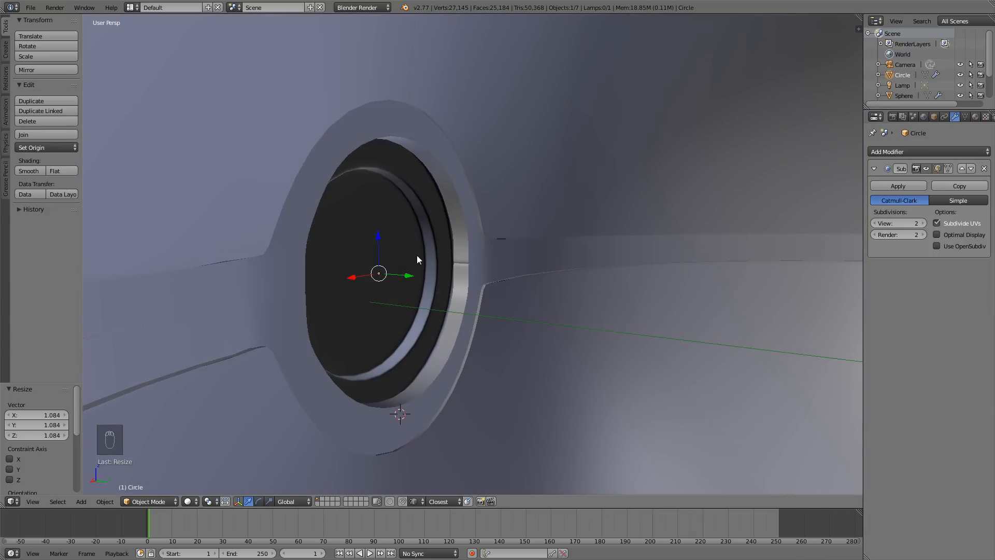
key("shift+h")
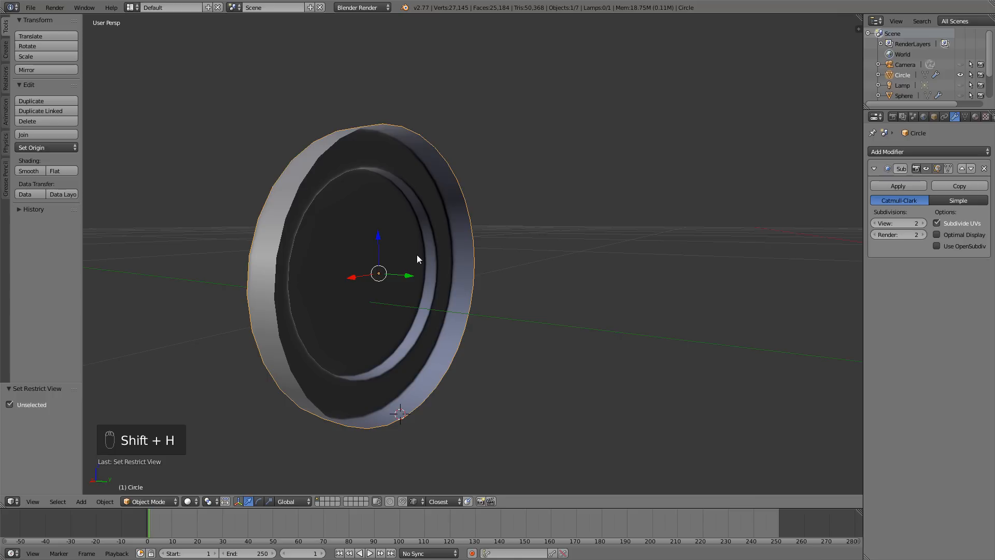
middle_click_drag(416, 254, 459, 264)
key("Tab")
key("a")
key("a")
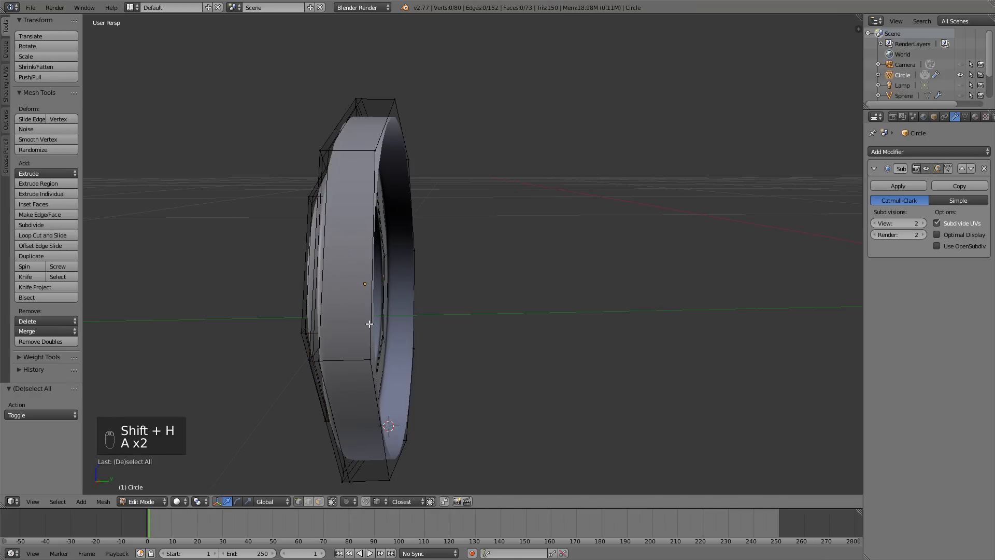
right_click(415, 307, "alt")
middle_click_drag(449, 306, 445, 307)
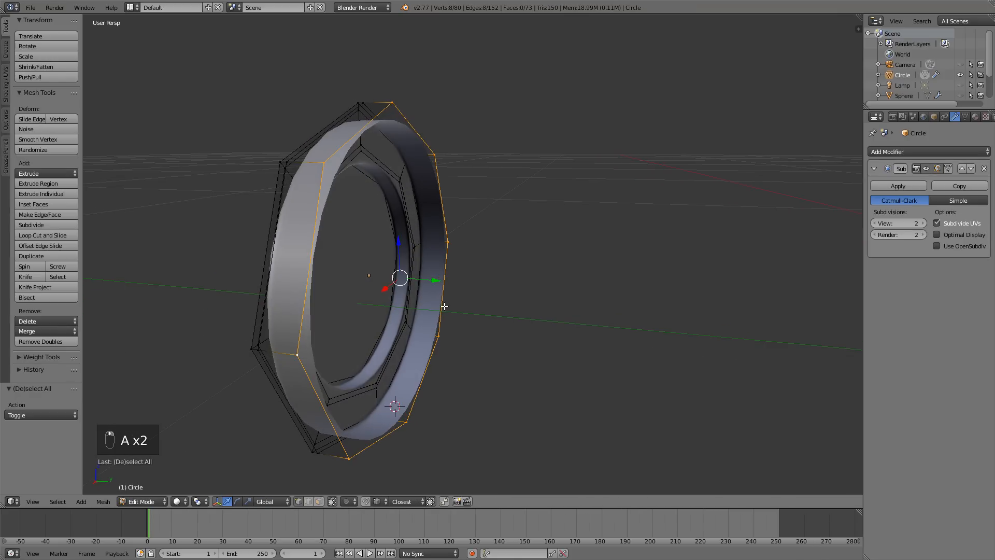
key("f")
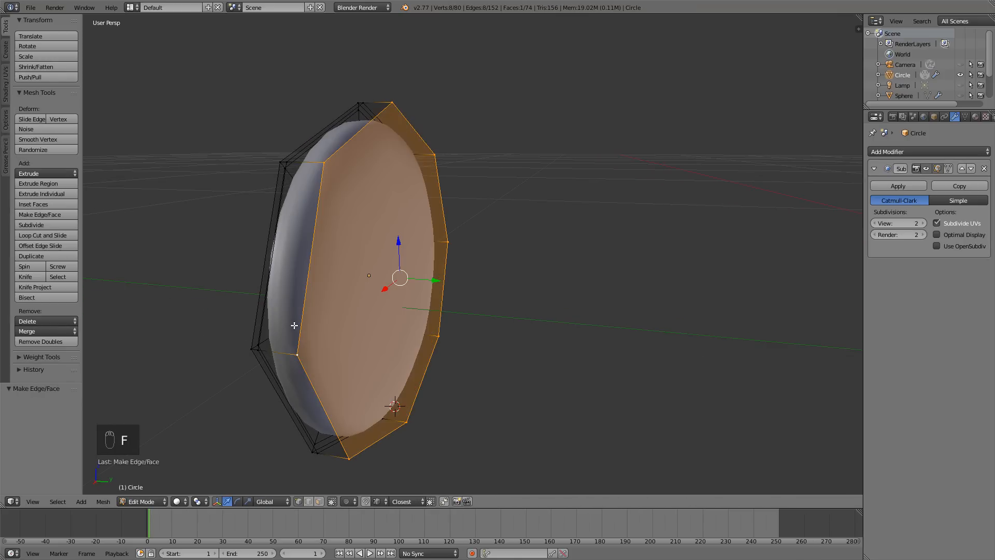
Add a supporting loop cut around the button's outer side wall close to the new back face, and finish editing
middle_click_drag(294, 325, 381, 390)
key("ctrl+r")
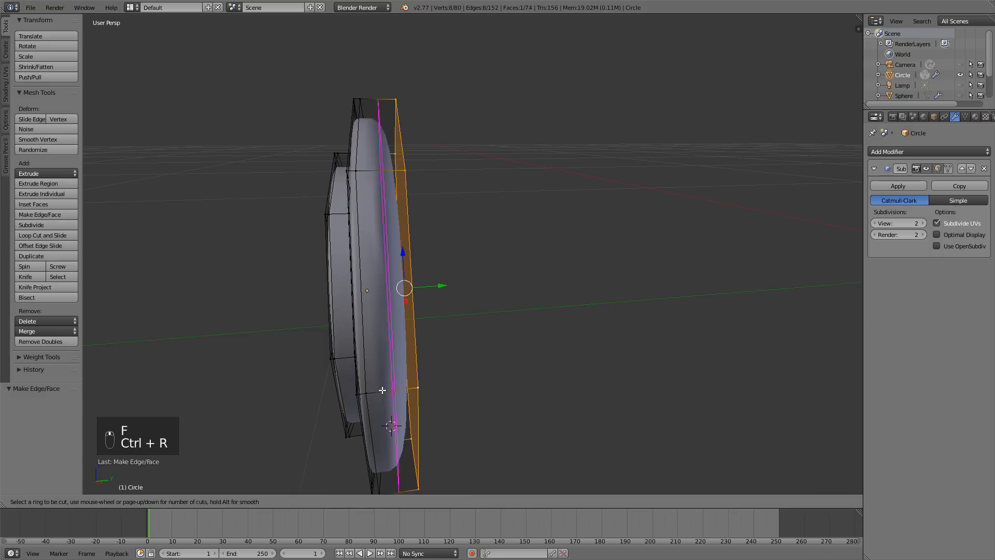
left_click(382, 389)
key("Tab")
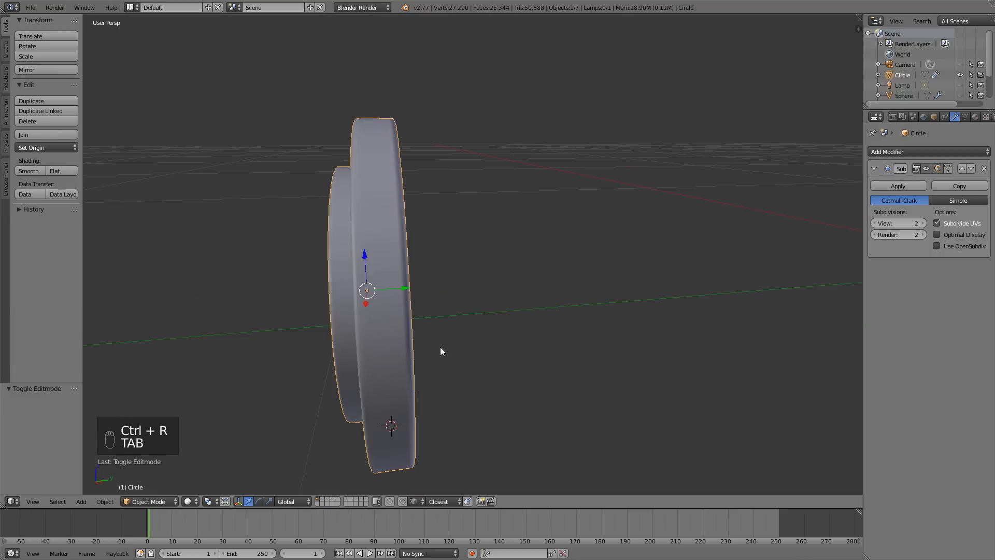
Unhide all the hidden objects and deselect everything to check the complete ball
scroll(440, 347, "down", 5)
key("alt+h")
scroll(461, 294, "down", 2)
middle_click_drag(465, 295, 566, 257)
key("a")
scroll(582, 267, "down", 3)
scroll(565, 254, "up", 5)
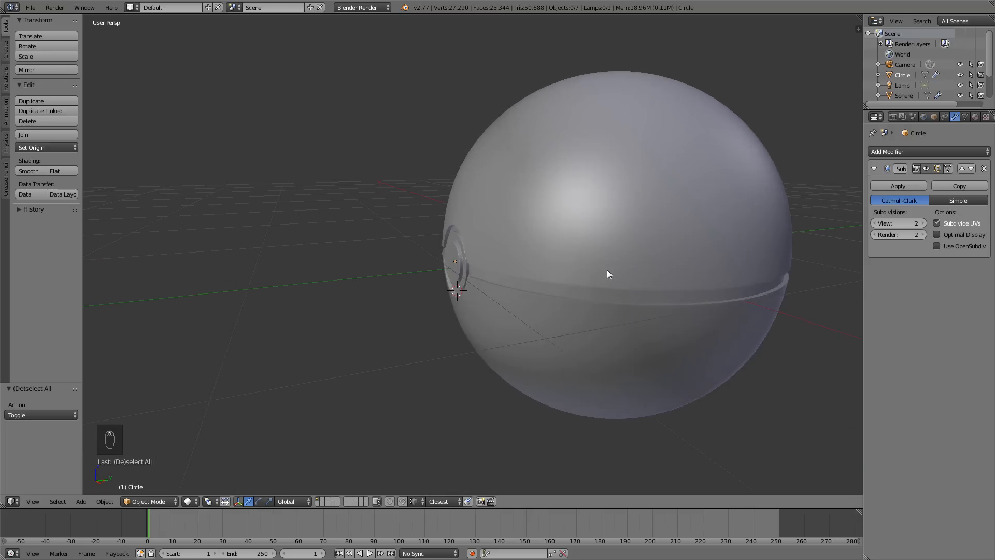
Try moving the button upward out of its ring opening
mouse_move(489, 272)
middle_mouse_down()
mouse_move(445, 278)
mouse_move(496, 272)
middle_mouse_up()
right_click(496, 273)
key("g")
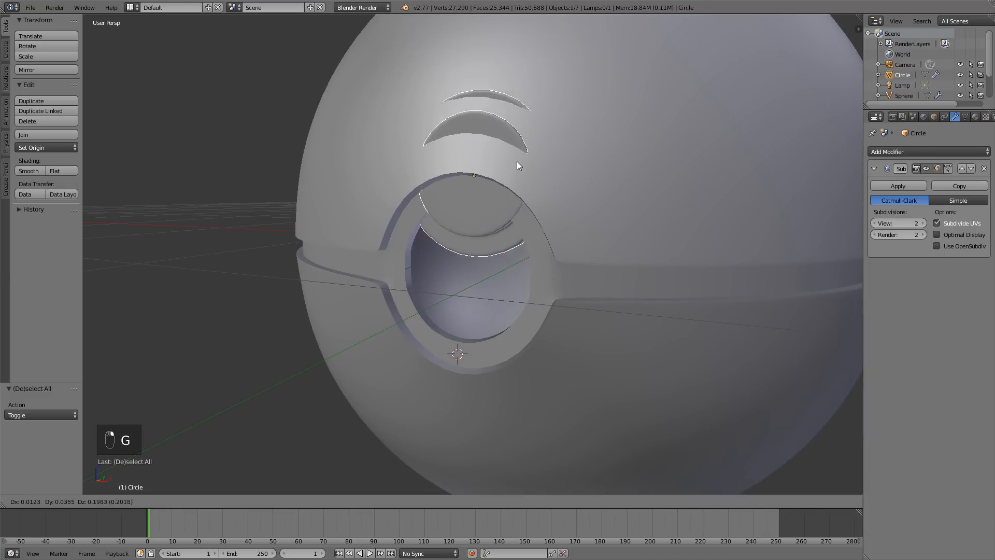
right_click(518, 157)
Try opening the ball by rotating the button and both upper shells together about the global X axis
middle_click_drag(518, 156, 521, 221)
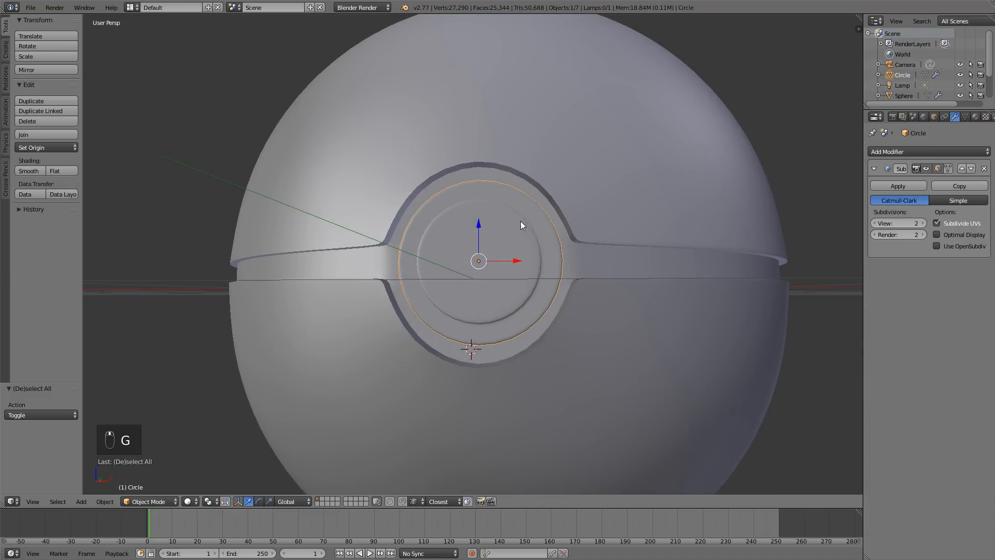
right_click(584, 248, "shift")
right_click(595, 207, "shift")
key("r")
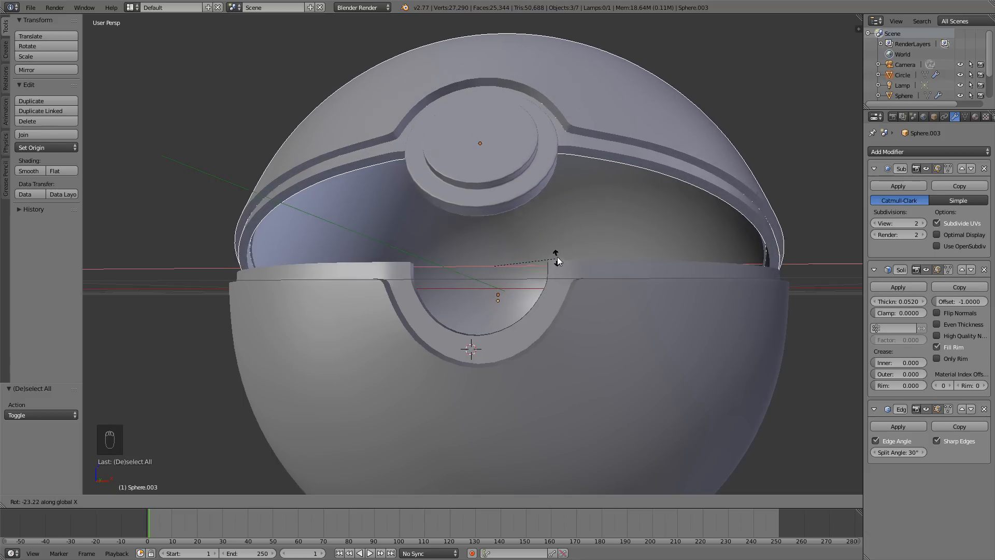
right_click(558, 270)
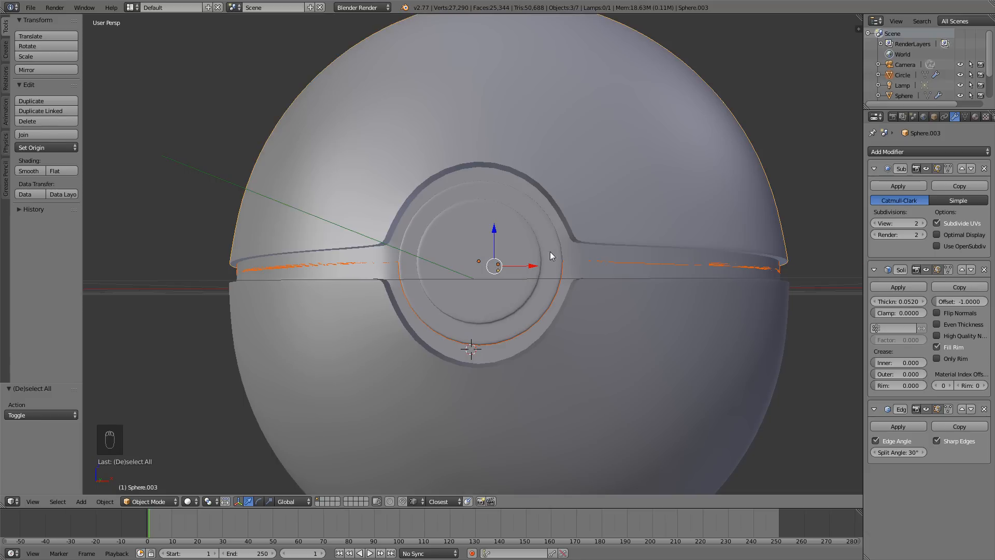
Select the front button and hide it to expose the opening behind it
right_click(500, 254)
key("g")
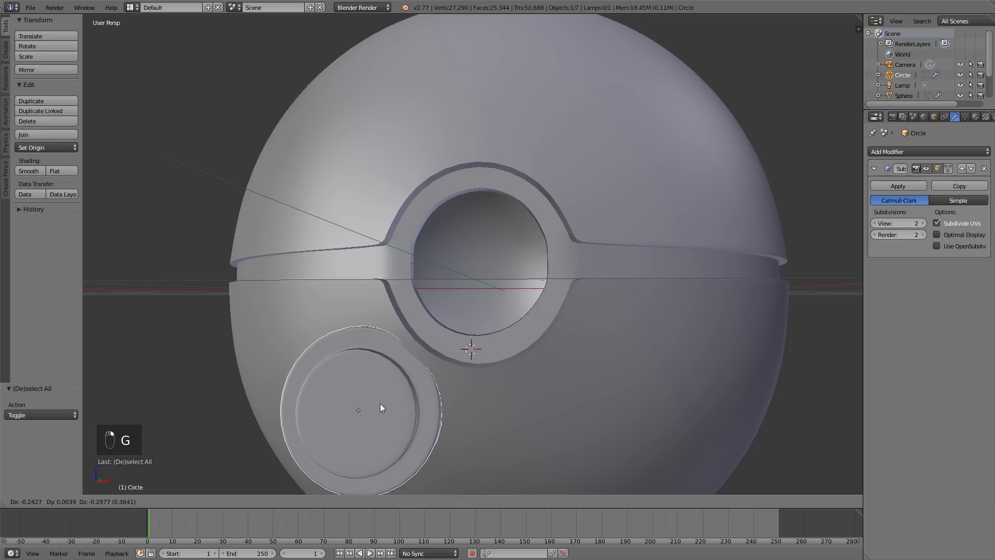
right_click(465, 334)
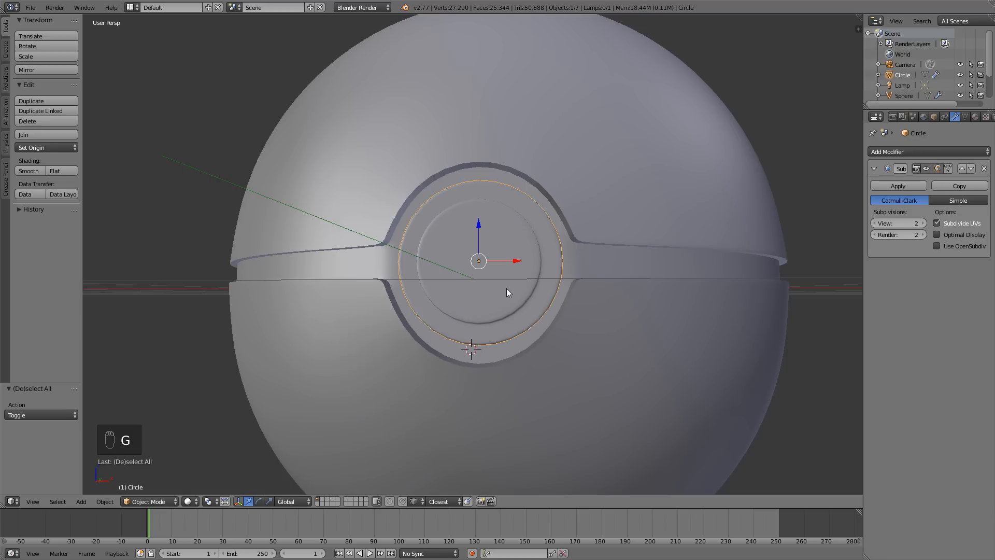
key("h")
key("KP_1")
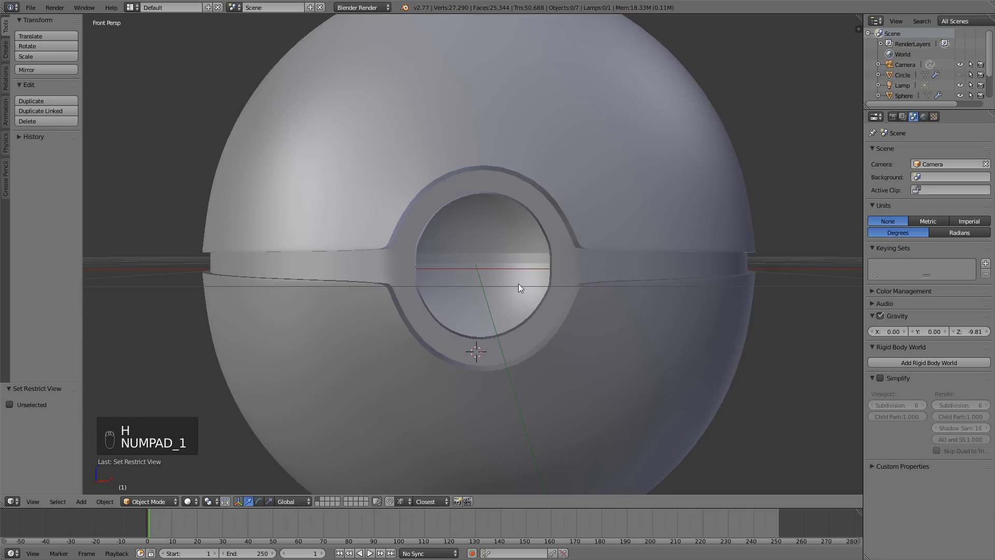
Enter Edit Mode on the upper band half and clear its vertex selection
scroll(520, 287, "up", 2)
right_click(591, 269)
key("Tab")
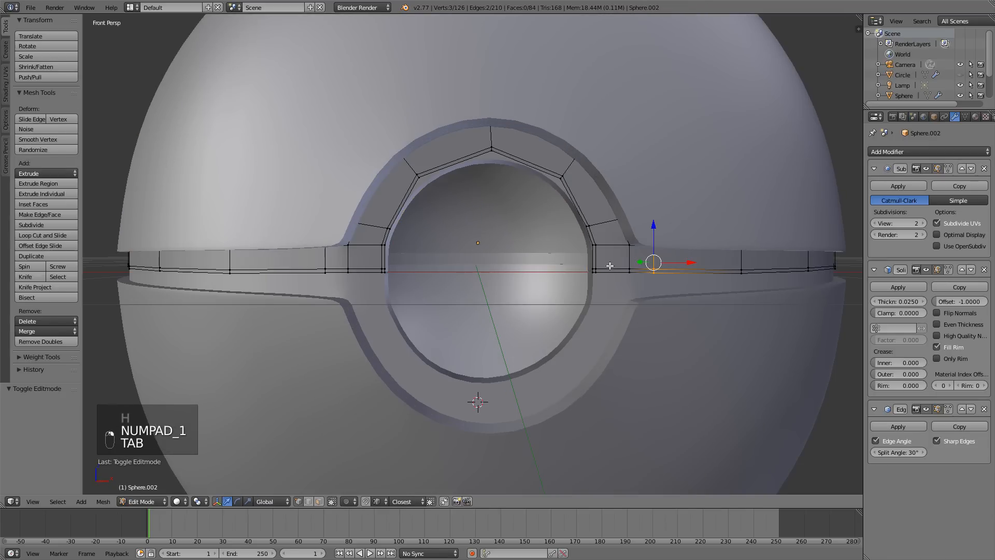
middle_click_drag(610, 266, 557, 267, "shift")
key("a")
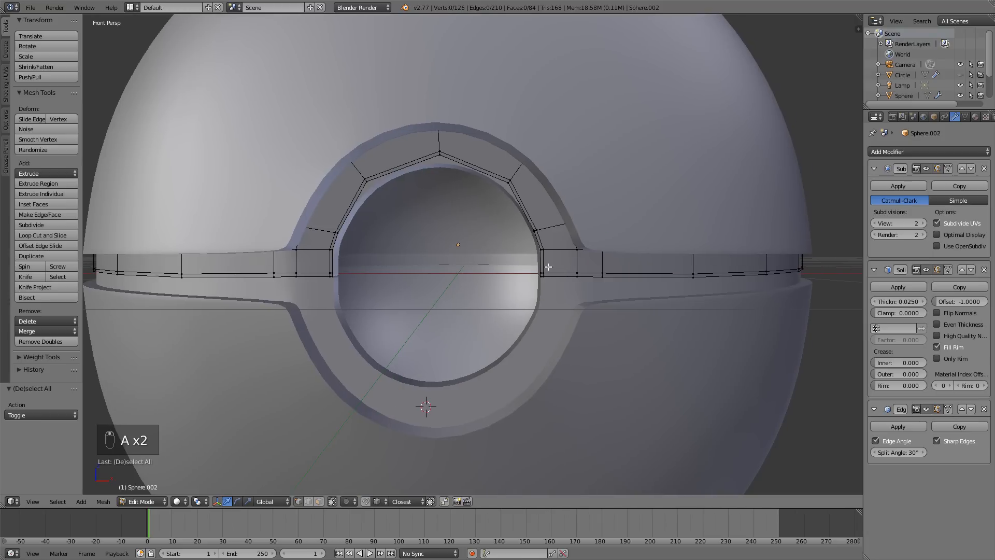
key("Tab")
mouse_move(515, 244)
middle_mouse_down("shift")
mouse_move(549, 272)
mouse_move(513, 257)
middle_mouse_up("shift")
key("Tab")
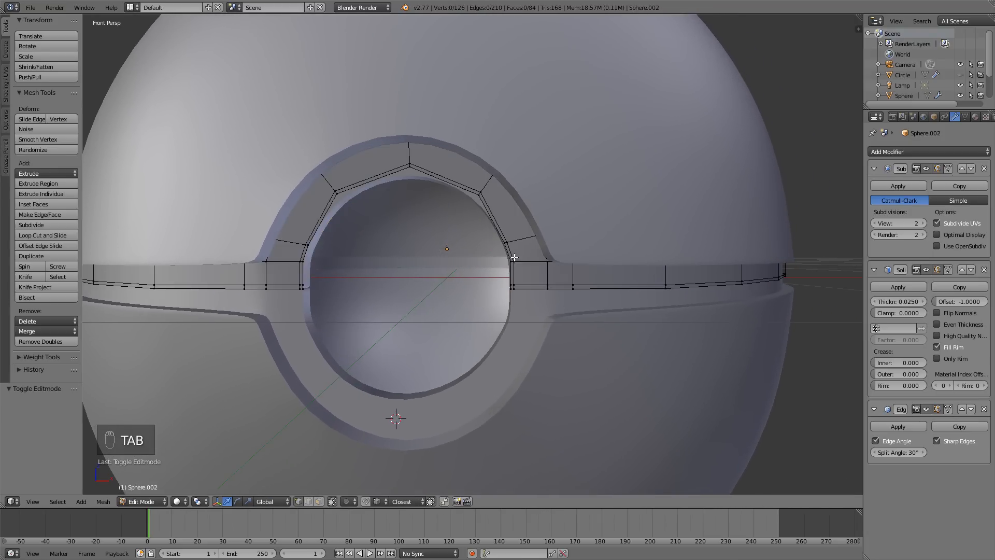
Select the upper band's end vertices on both sides of the opening and scale them to about 1.029 along global X
key("a")
key("a")
key("a")
key("a")
key("b")
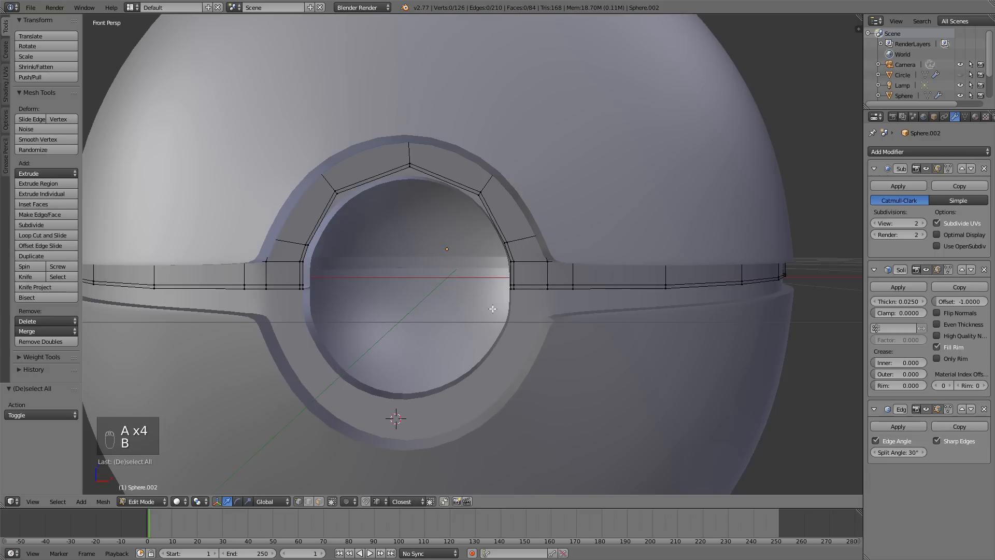
key("b")
left_click_drag(491, 309, 539, 287)
key("ctrl+z")
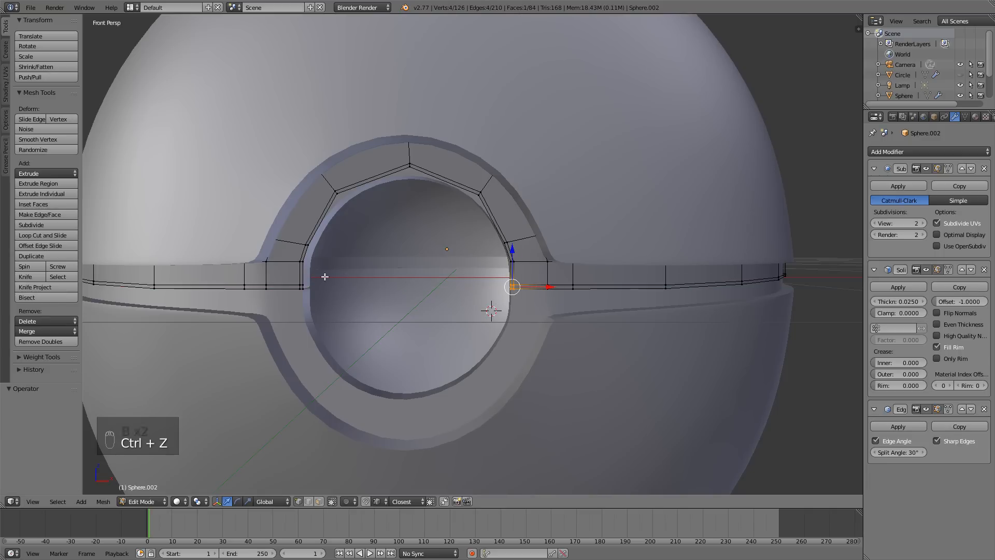
key("b")
left_click_drag(275, 306, 310, 268)
key("s")
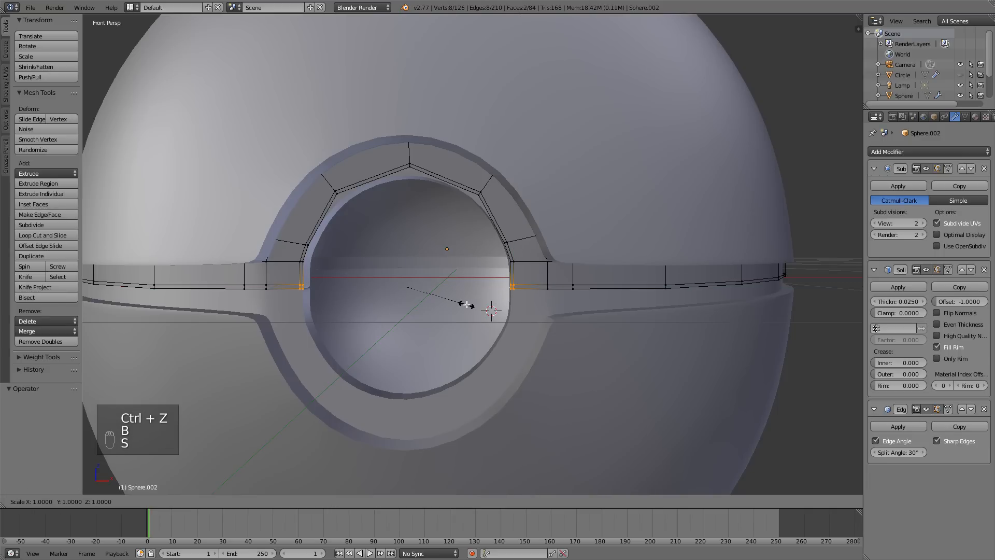
key("x")
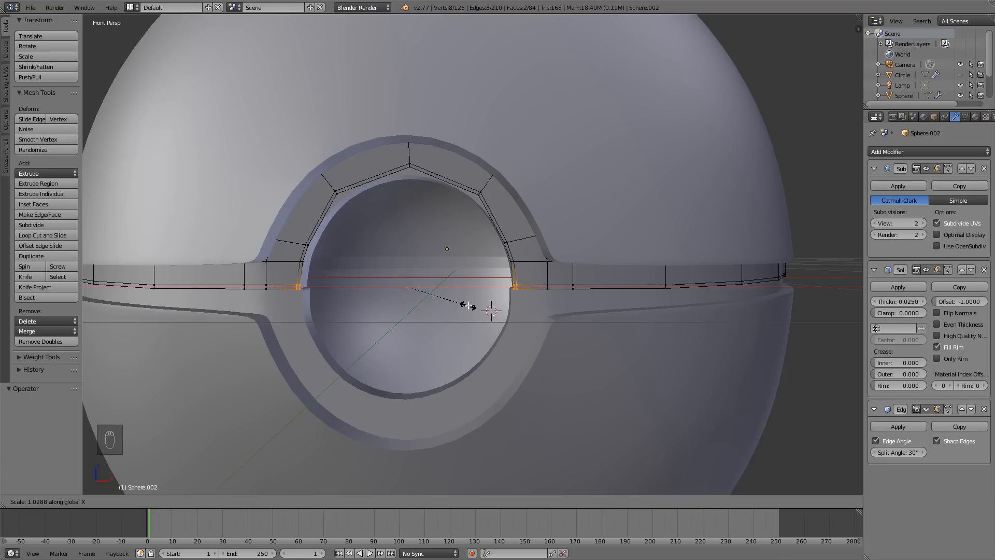
left_click(468, 306)
key("Tab")
On the lower band half, select the end vertices on both sides of the opening and scale them to about 1.025 along global X
right_click(514, 304)
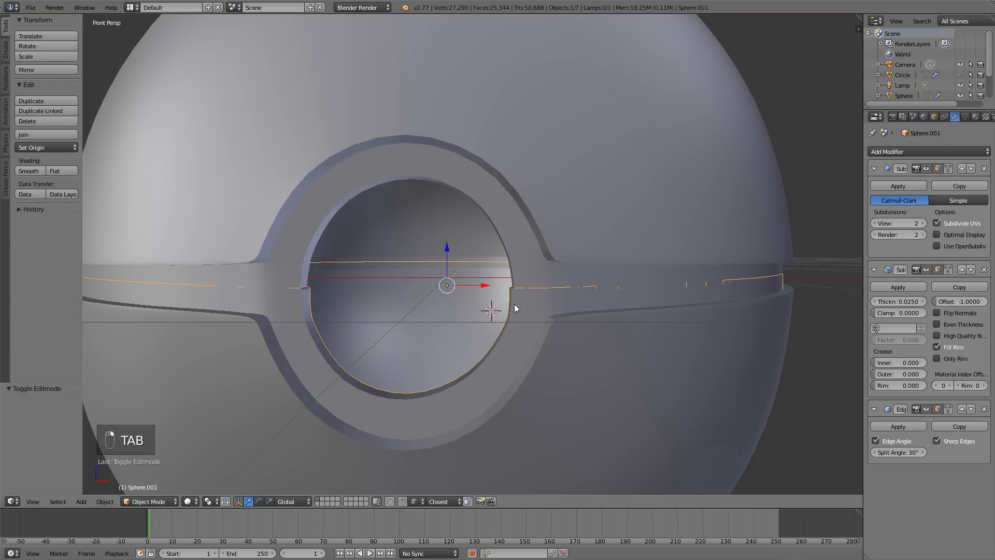
key("Tab")
key("a")
key("a")
key("a")
key("b")
left_click_drag(517, 307, 287, 282)
key("s")
key("x")
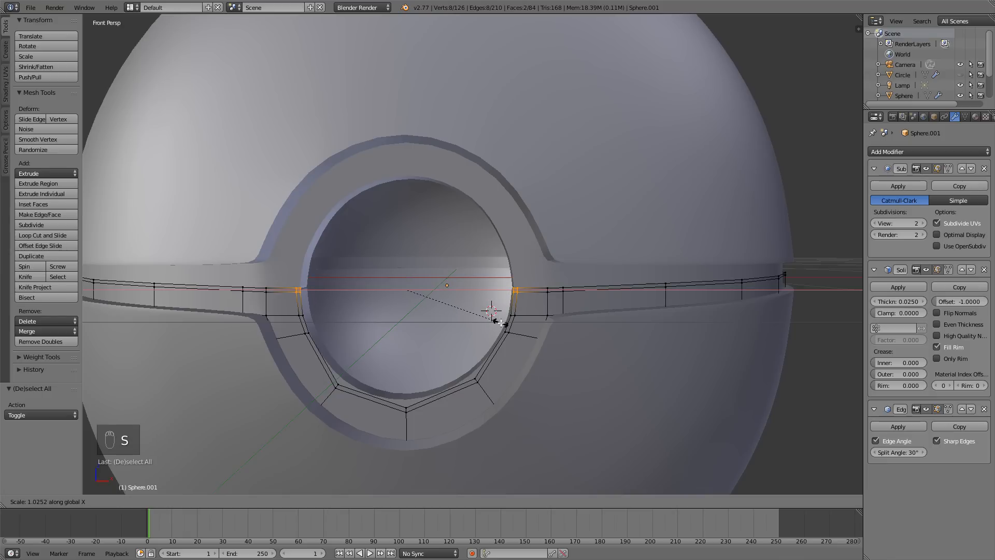
left_click(500, 322)
key("Tab")
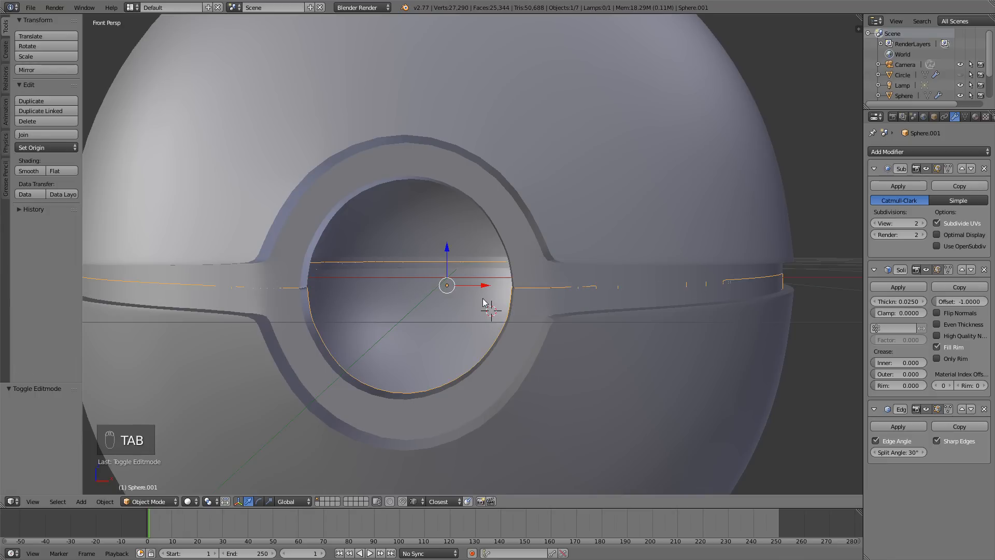
Widen the lower band's selected end vertices by a scale of 1.009 along global X in front orthographic view
middle_click_drag(507, 291, 617, 291)
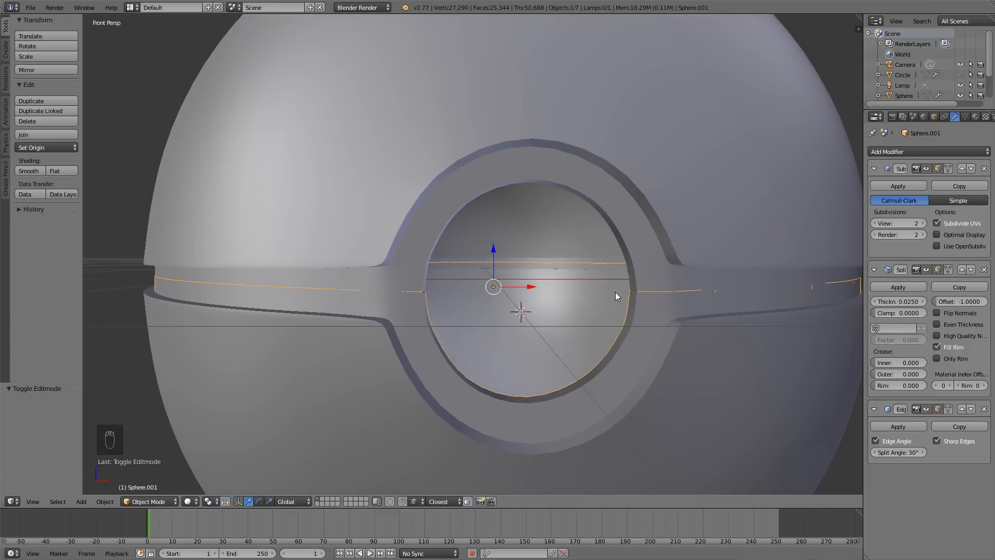
key("KP_5")
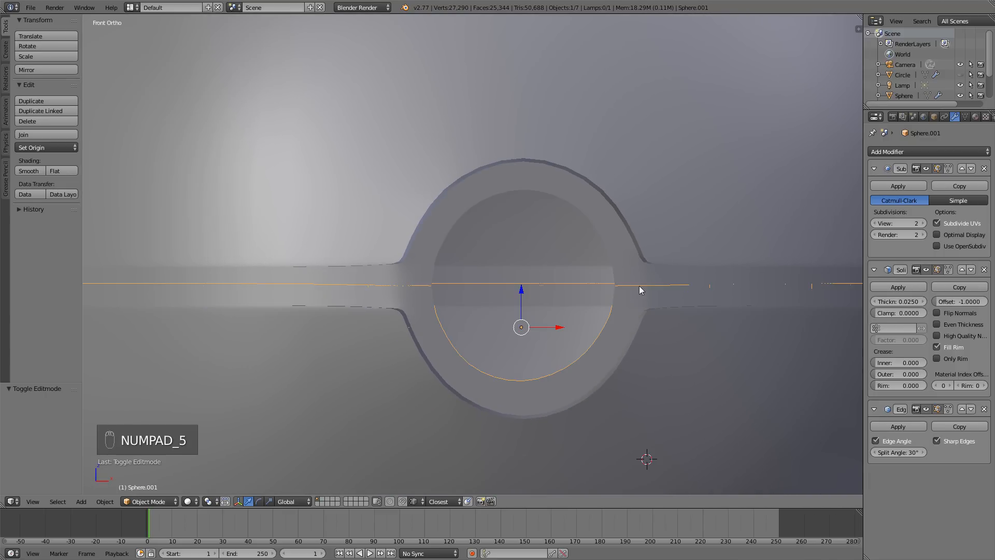
scroll(640, 285, "up", 2)
key("Tab")
key("s")
key("x")
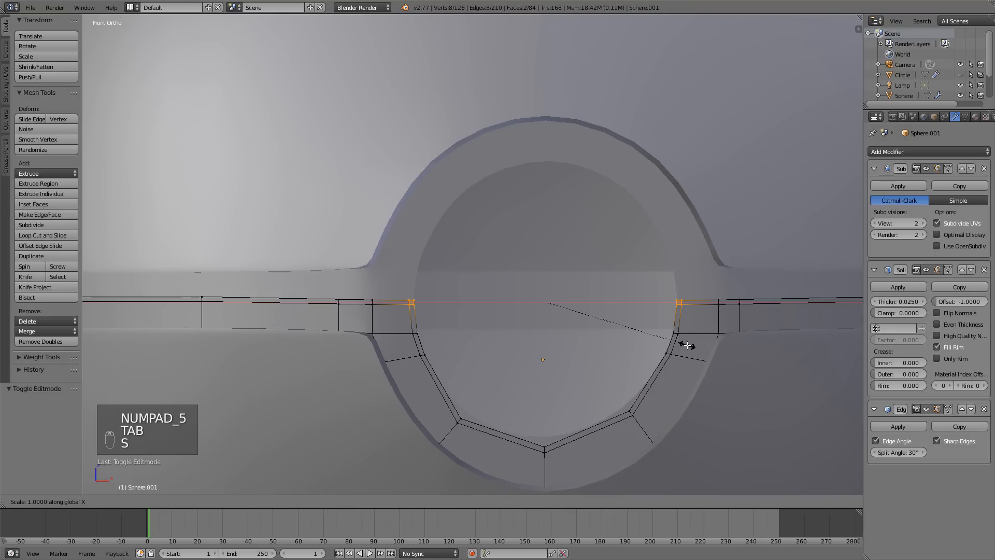
left_click(703, 350)
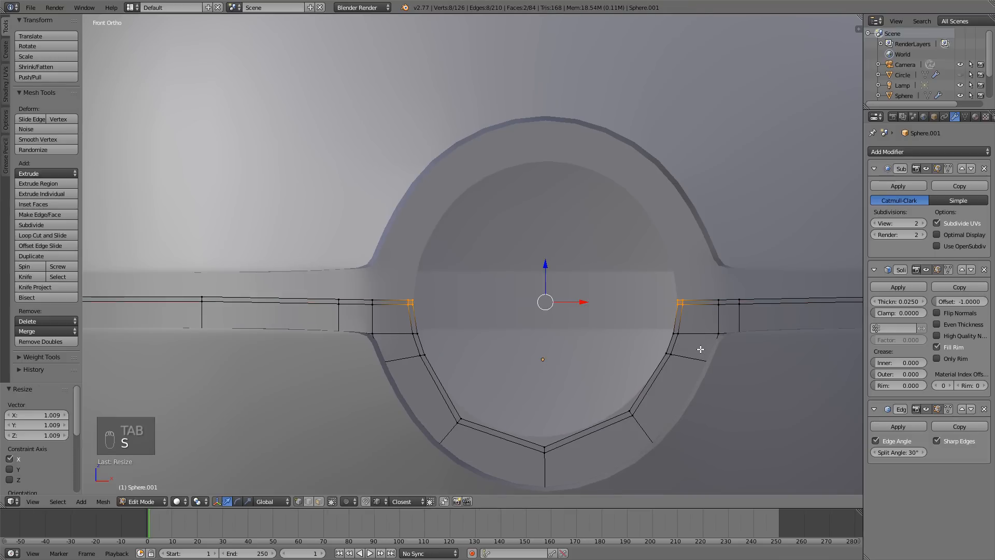
key("Tab")
key("KP_5")
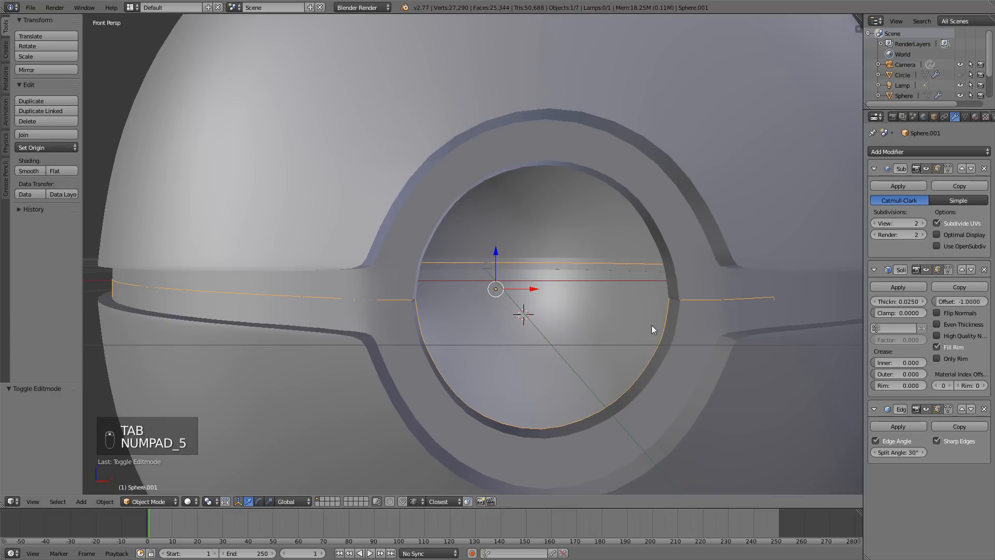
Fine-tune the lower band's end vertices with a scale of about 0.996 along global X, and finish editing
middle_click_drag(630, 307, 589, 302)
key("a")
key("a")
scroll(653, 306, "up", 1)
key("Tab")
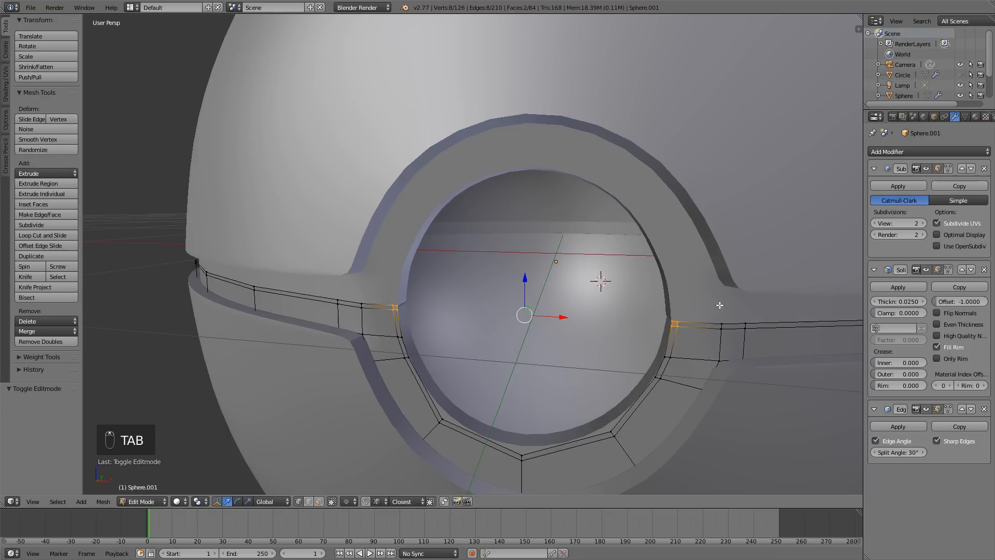
key("s")
right_click(727, 309)
key("s")
key("x")
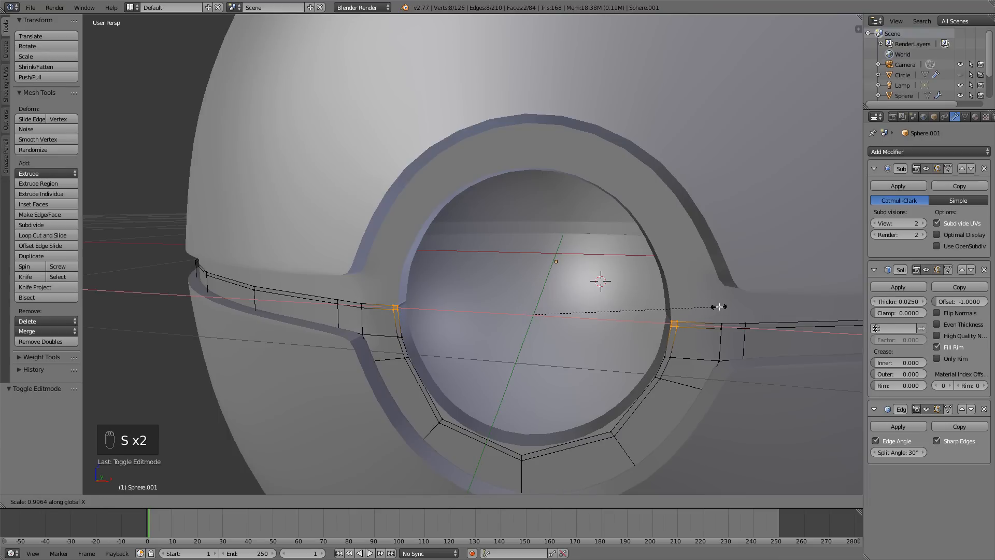
left_click(719, 306)
key("Tab")
Examine the band opening and the whole ball with the button hidden, including from the front in orthographic view
middle_click_drag(711, 299, 680, 283)
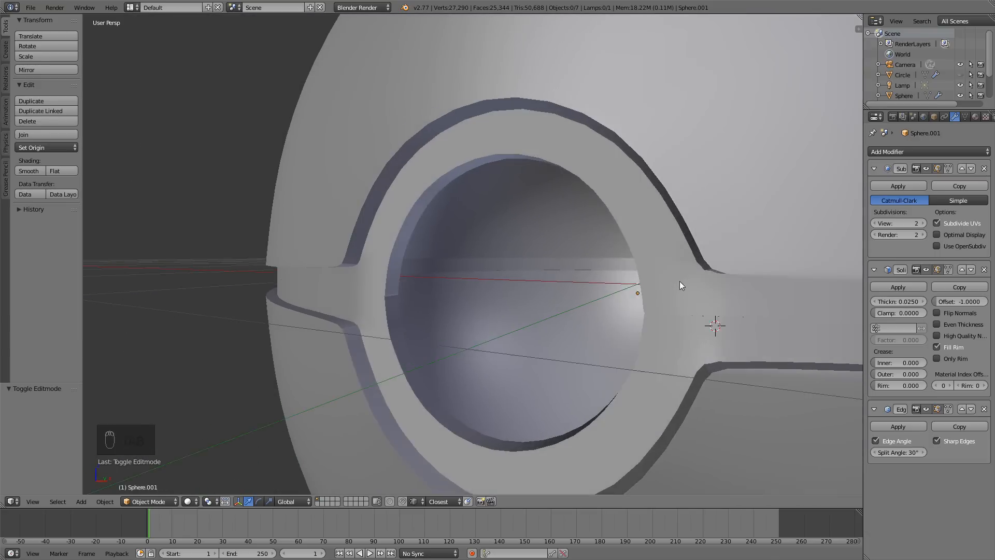
scroll(680, 281, "down", 10)
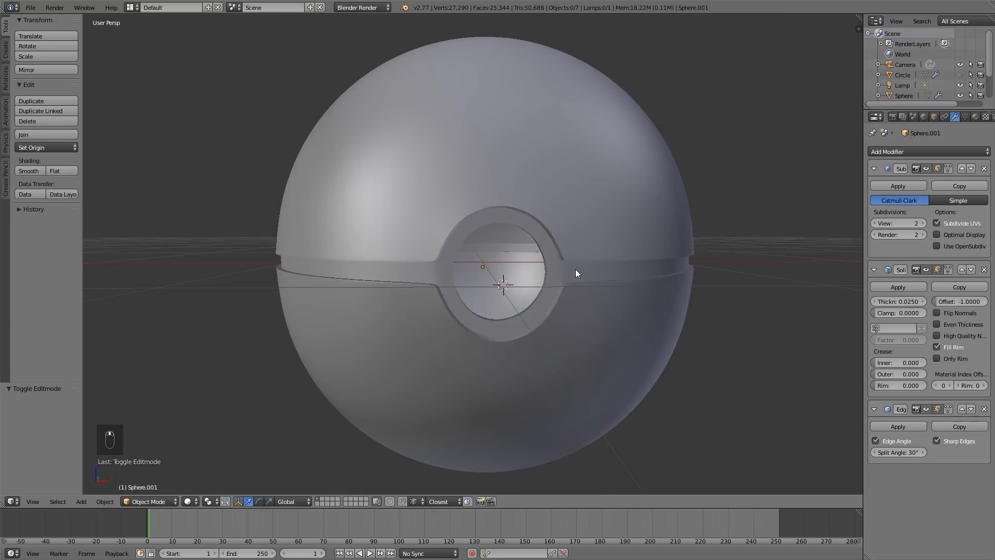
scroll(576, 274, "down", 3)
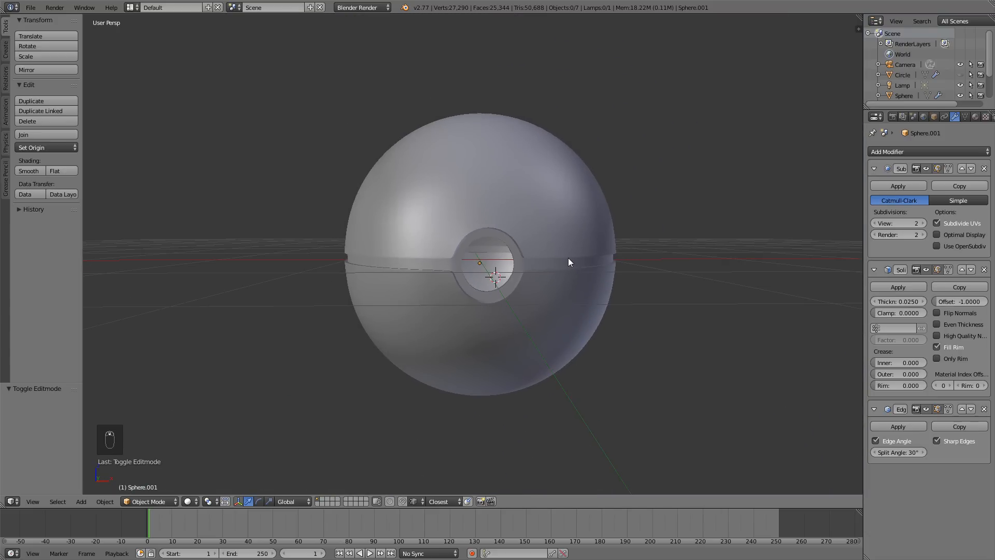
middle_click_drag(568, 257, 555, 252)
scroll(529, 322, "up", 5)
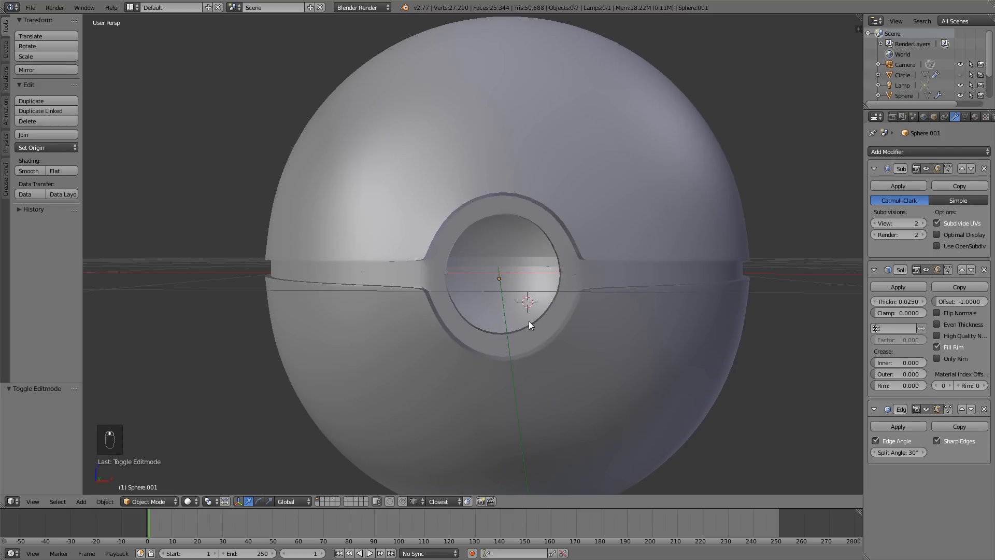
key("KP_1")
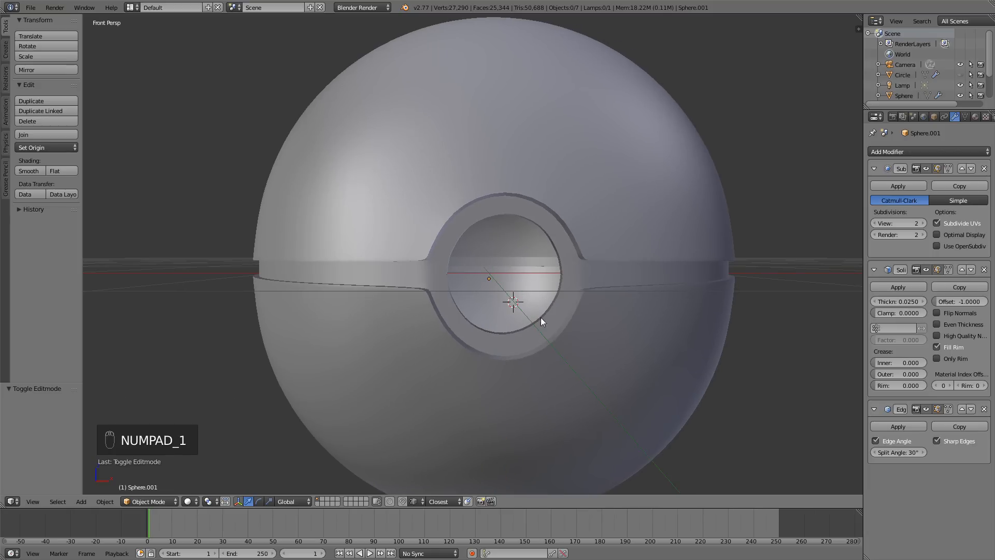
middle_click_drag(540, 317, 479, 314, "shift")
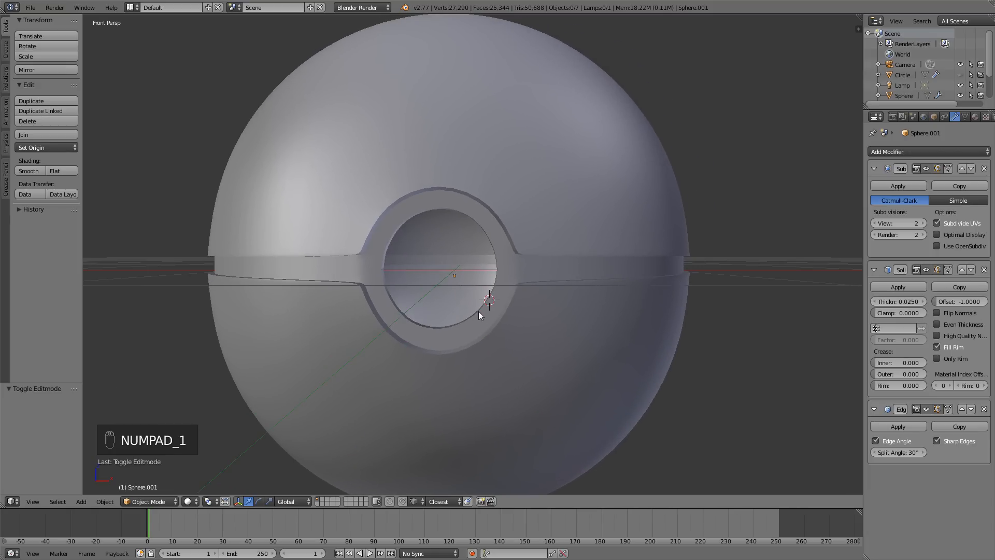
key("KP_5")
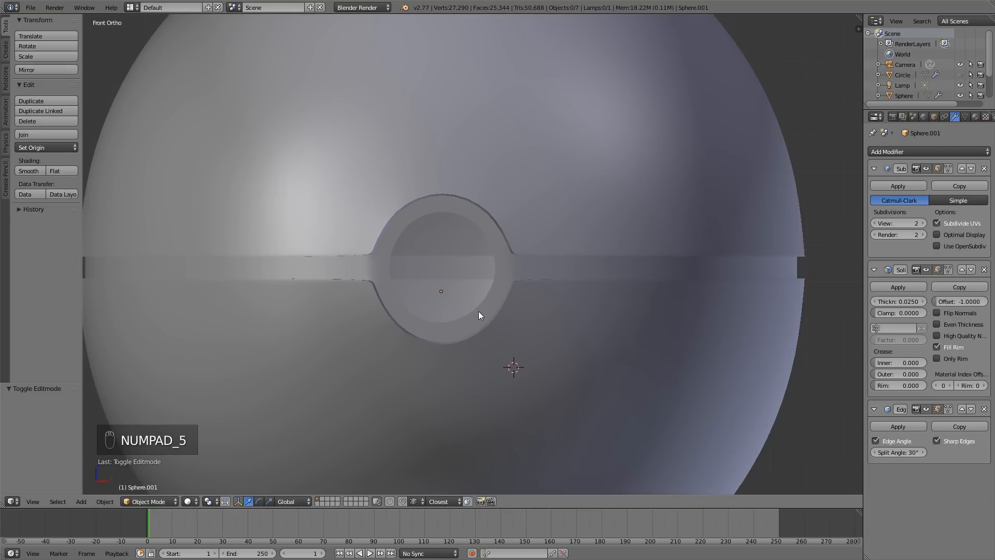
Nudge the three lower shell rim vertices below the button ring to fit the ring's outline, and finish editing
right_click(473, 350)
key("Tab")
key("g")
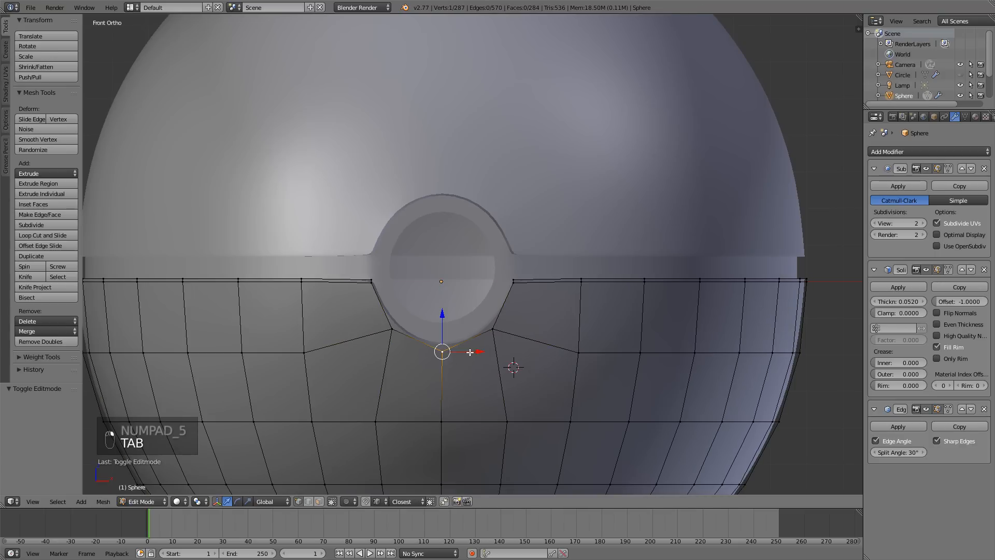
left_click(471, 345)
right_click(491, 327)
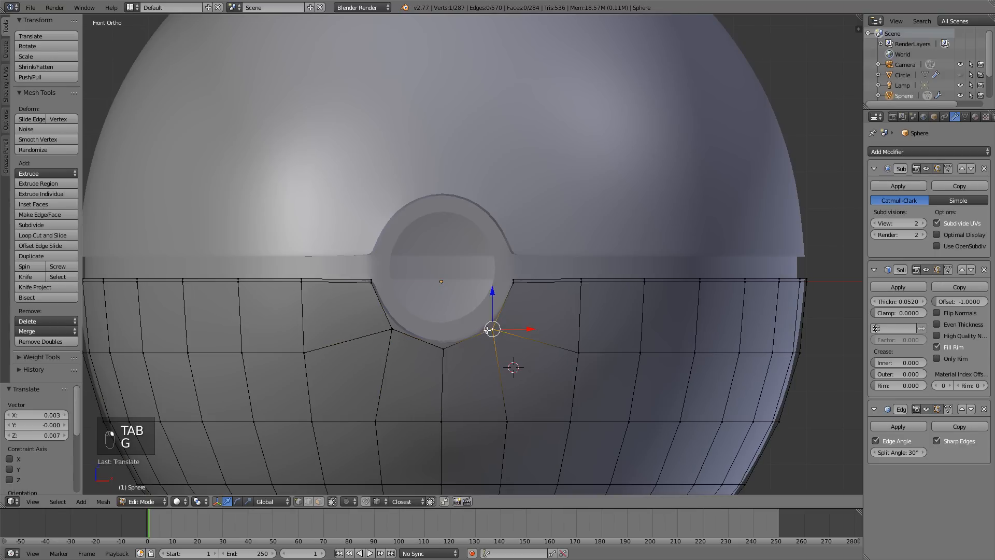
key("g")
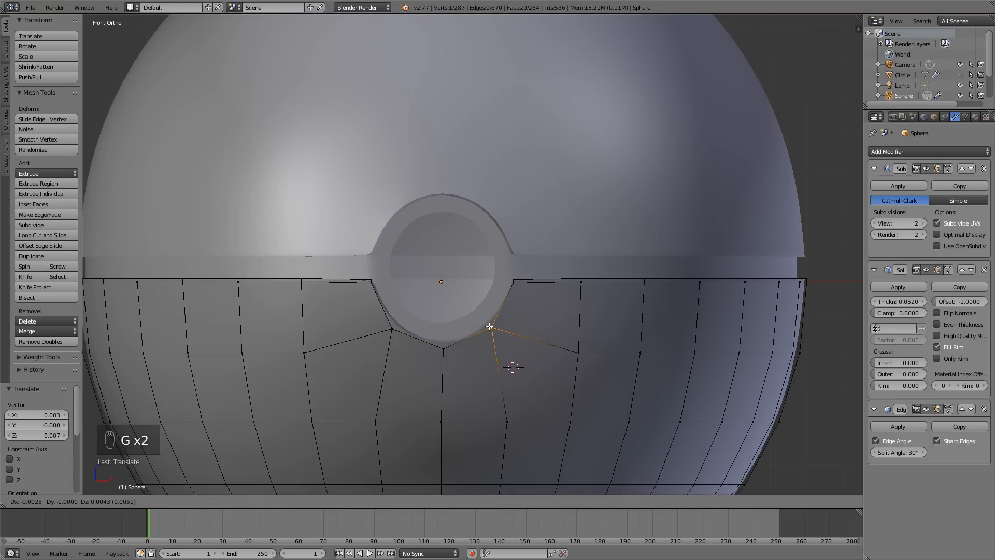
left_click(489, 327)
right_click(395, 330)
key("g")
left_click(395, 329)
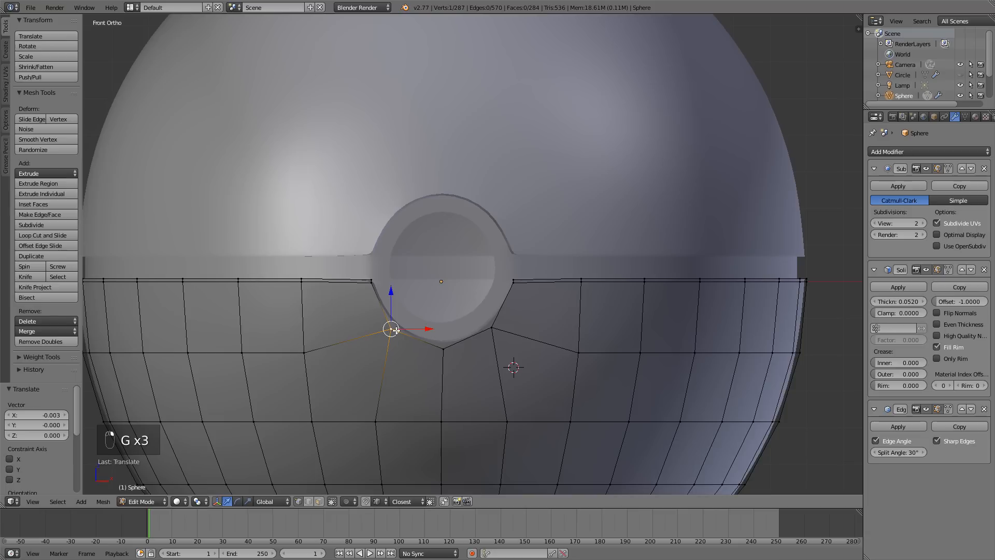
key("Tab")
Clear the object selection and unhide the button
key("KP_5")
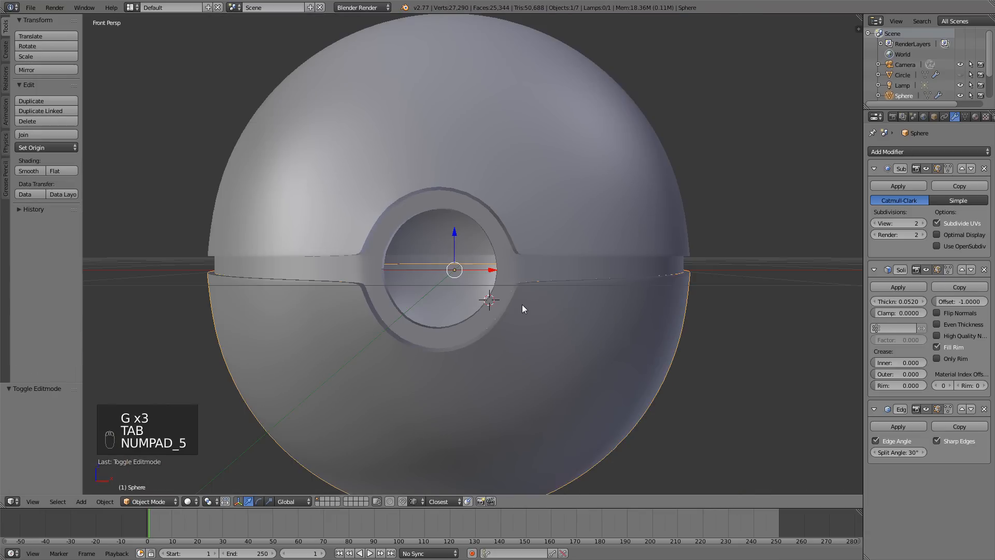
key("a")
key("a")
key("alt+h")
Select the button, upper band half and upper shell together, trying and cancelling a move after each addition
right_click(468, 261)
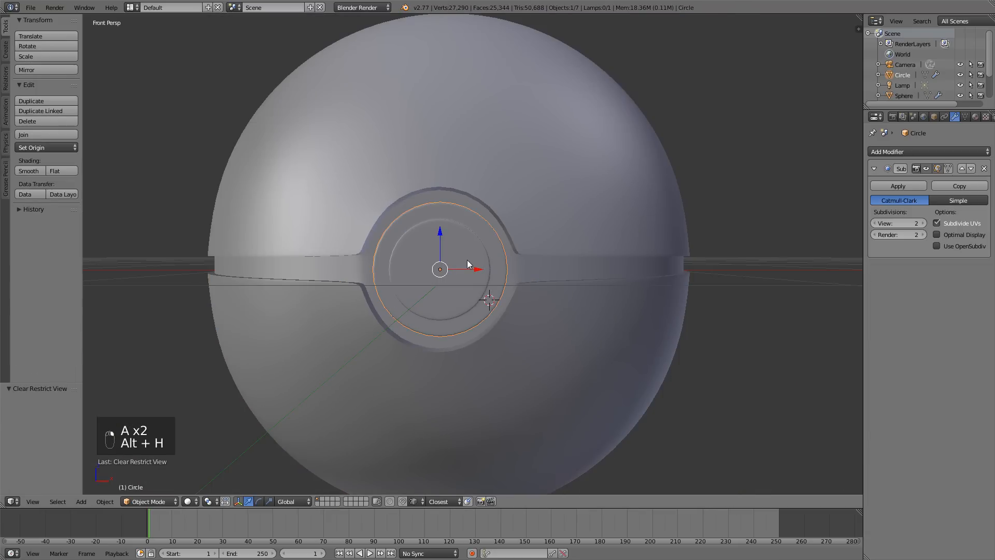
key("g")
right_click(460, 222)
right_click(523, 262, "shift")
key("g")
right_click(526, 216)
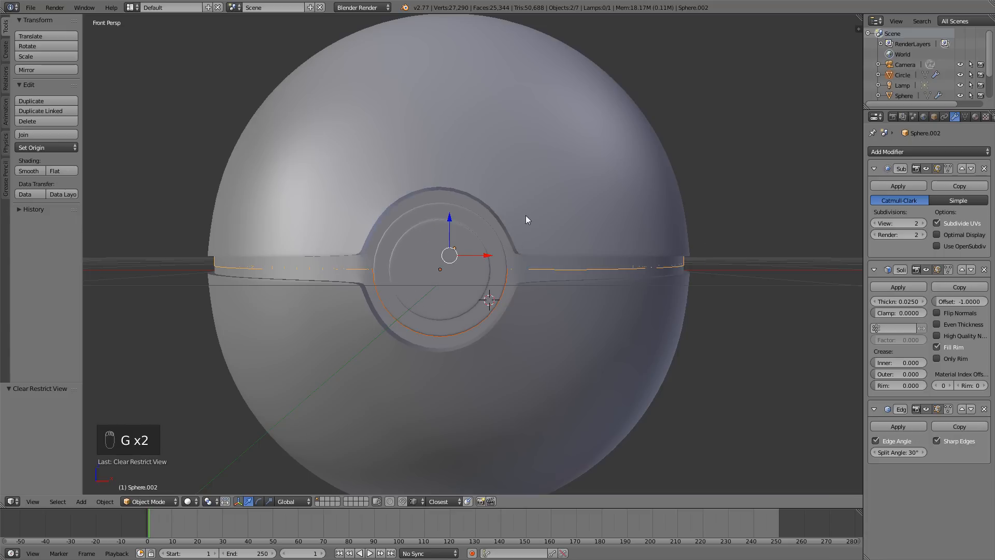
right_click(546, 166, "shift")
key("g")
right_click(518, 166)
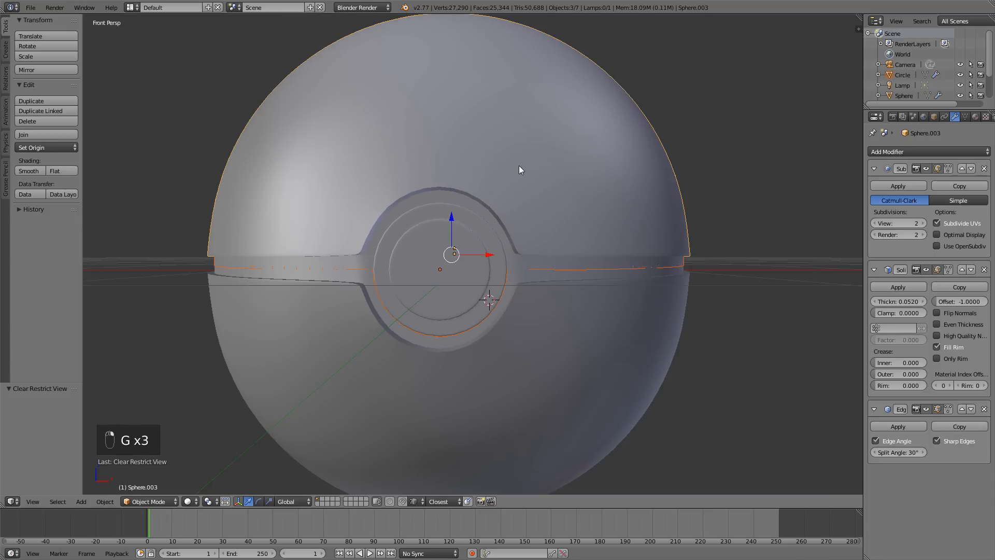
Parent the button and upper band half to the upper shell as Object, and clear the selection
key("ctrl+p")
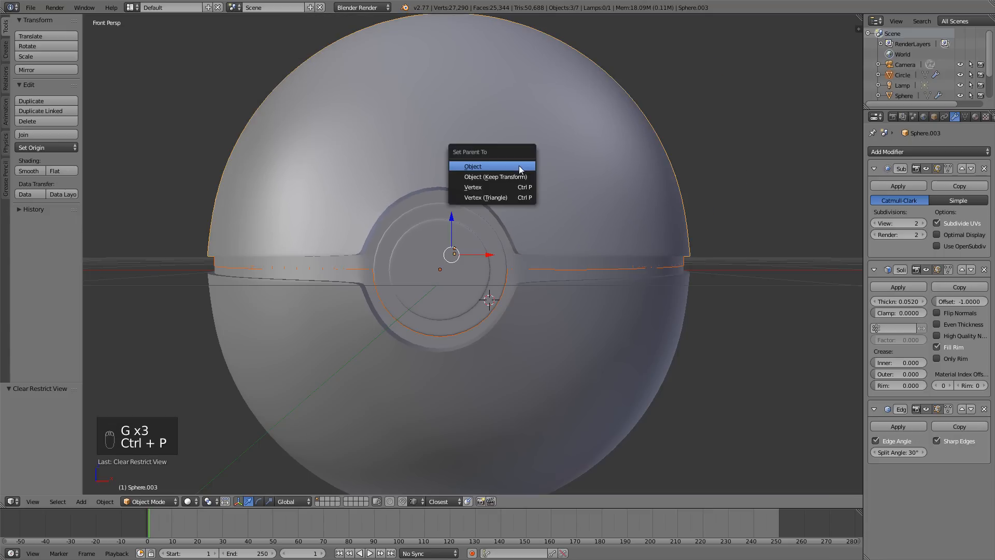
left_click(519, 166)
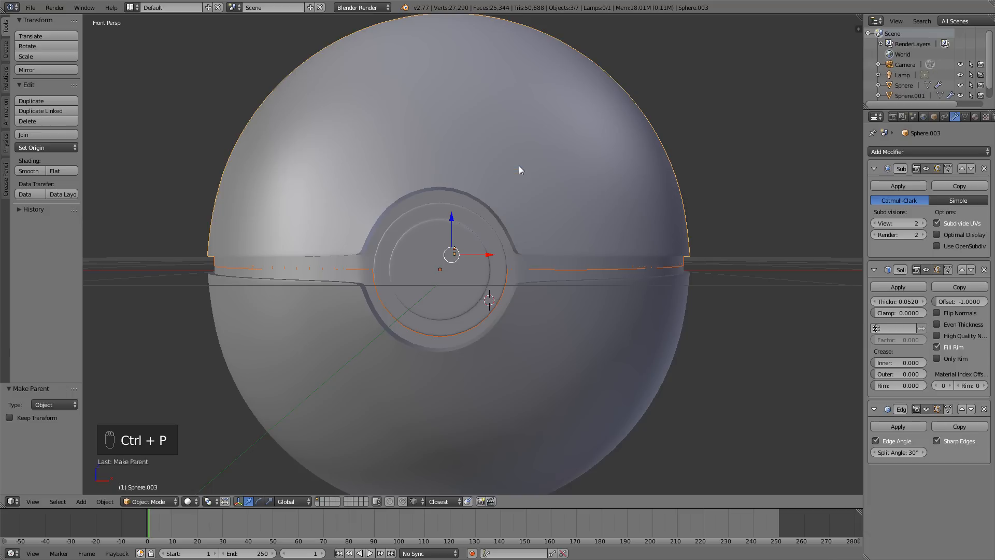
middle_click_drag(602, 226, 574, 230)
scroll(574, 228, "down", 3)
key("a")
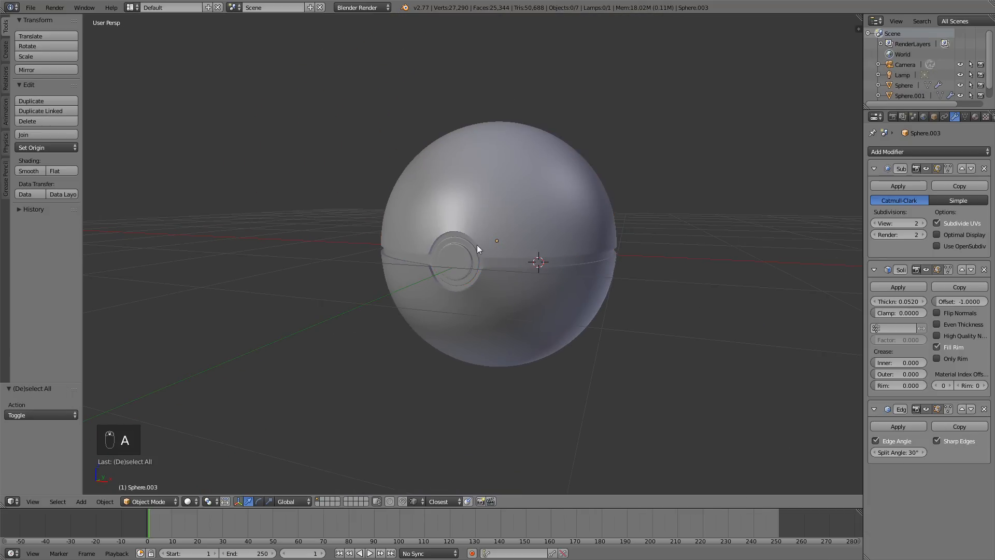
Try moving the upper shell, cancel the move, and add the button and upper band half to the selection
right_click(528, 209)
key("g")
right_click(493, 221)
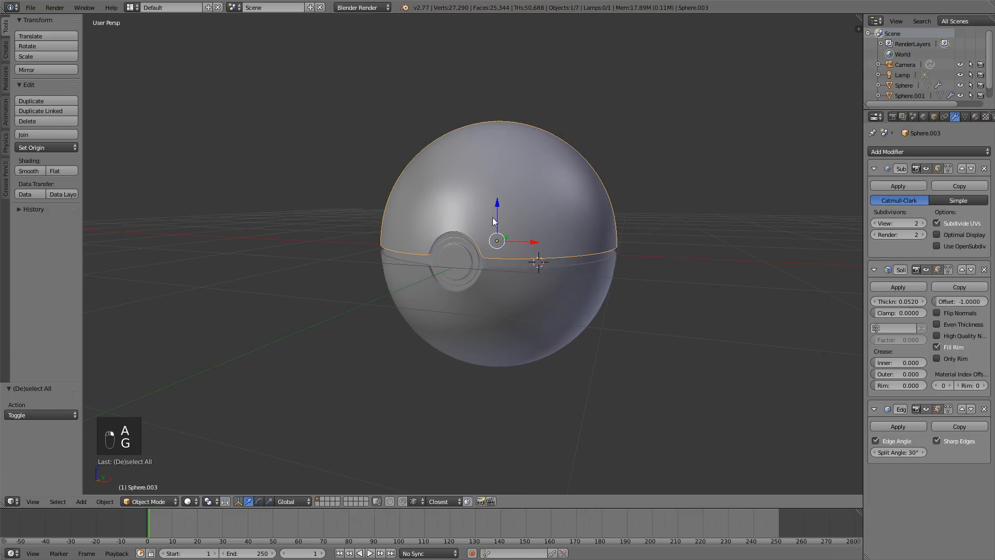
right_click(452, 258, "shift")
right_click(495, 259, "shift")
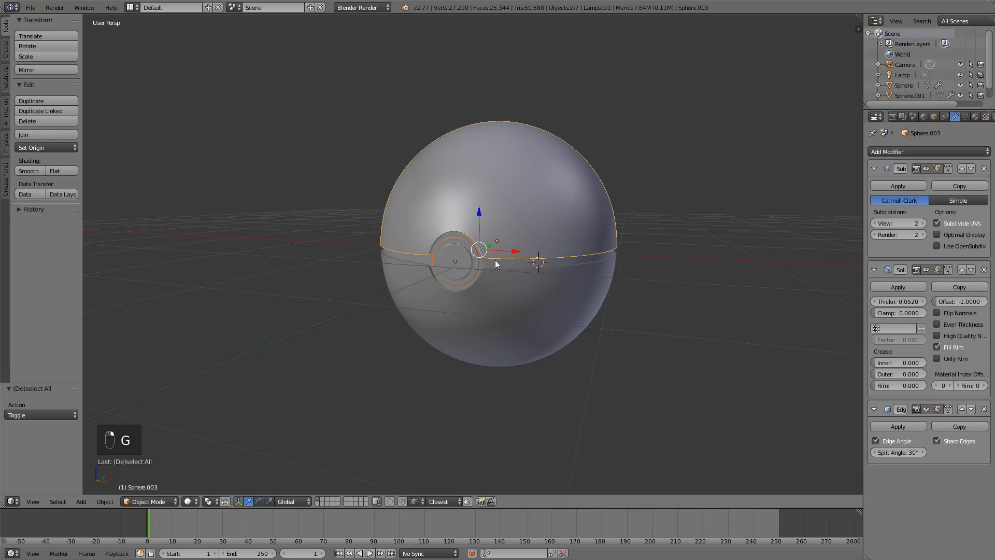
right_click(496, 260, "shift")
right_click(512, 134, "shift")
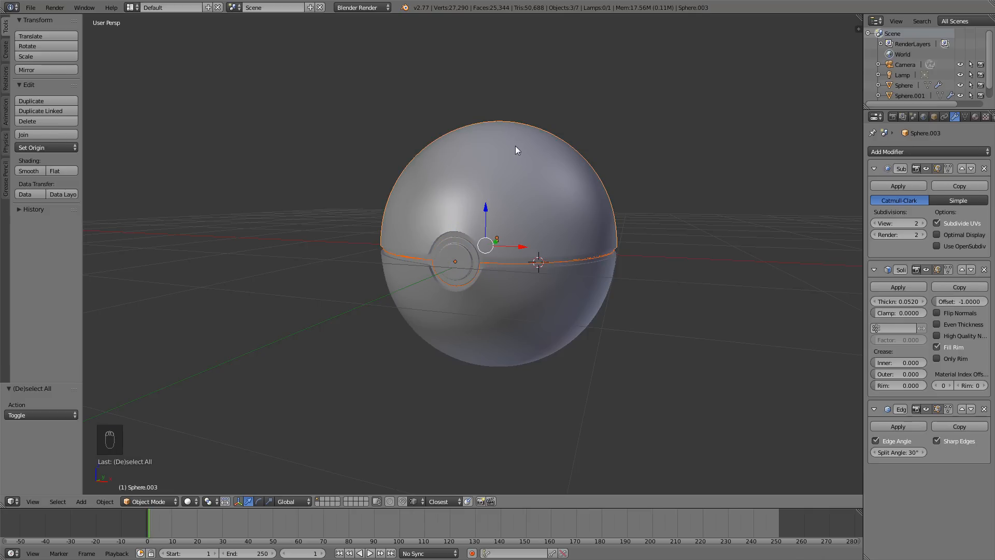
Test the parenting by moving and scaling the upper shell alone, cancelling every transform
right_click(515, 145)
key("g")
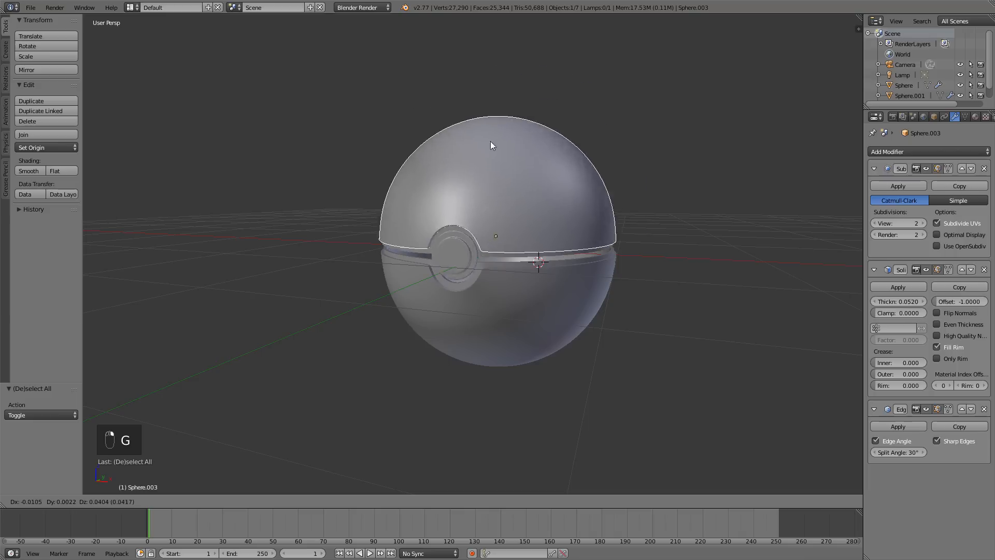
right_click(452, 251)
key("g")
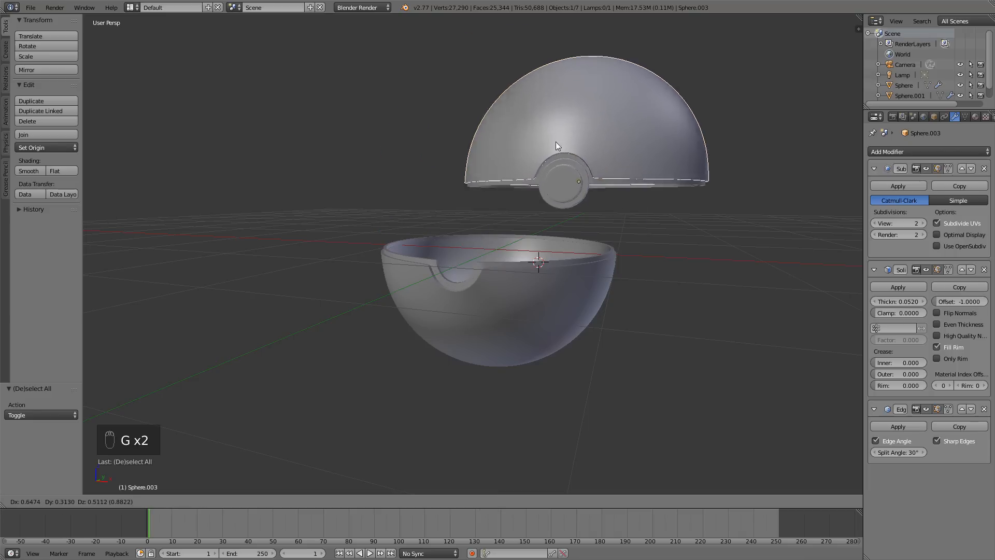
right_click(553, 137)
key("s")
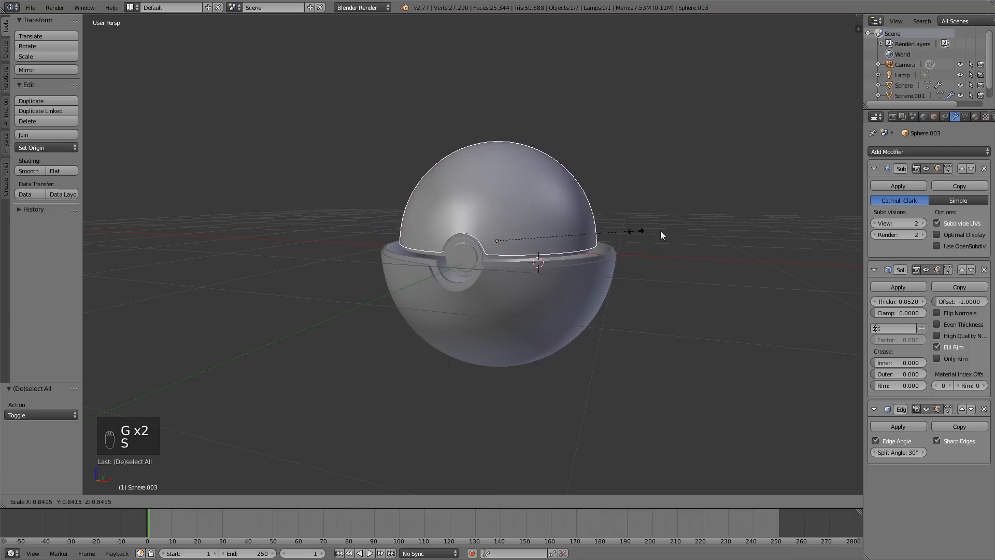
right_click(634, 224)
key("s")
right_click(633, 225)
Snap the 3D cursor to the centre vertex at the back of the upper band half's lower edge
scroll(515, 225, "up", 2)
middle_click_drag(638, 225, 481, 218)
key("ctrl+KP_1")
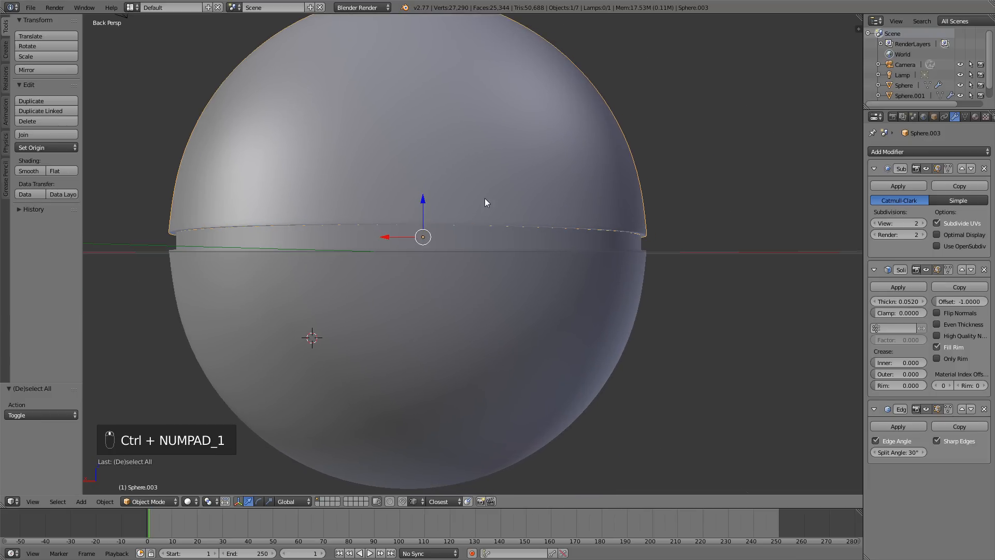
middle_click_drag(485, 199, 521, 217, "shift")
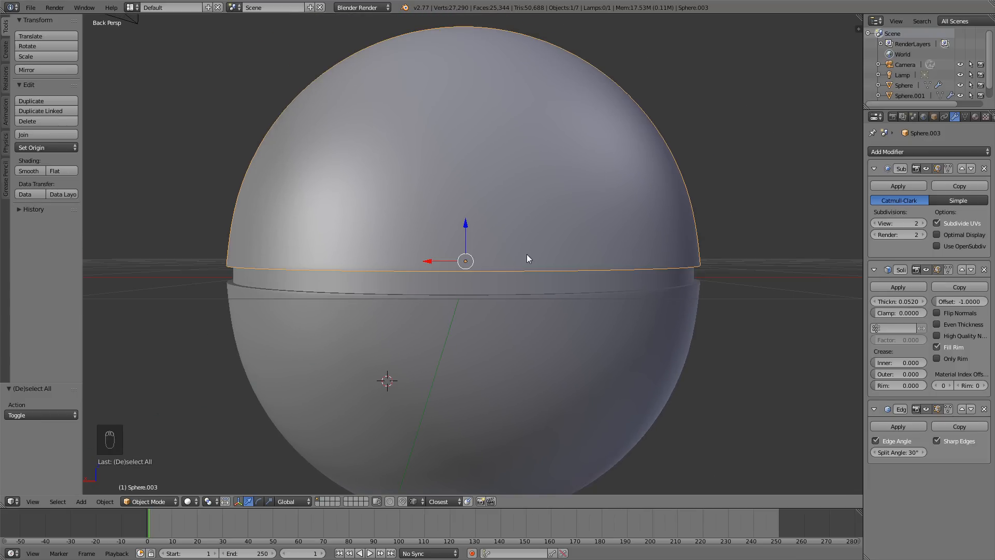
key("Tab")
key("Tab")
right_click(477, 280)
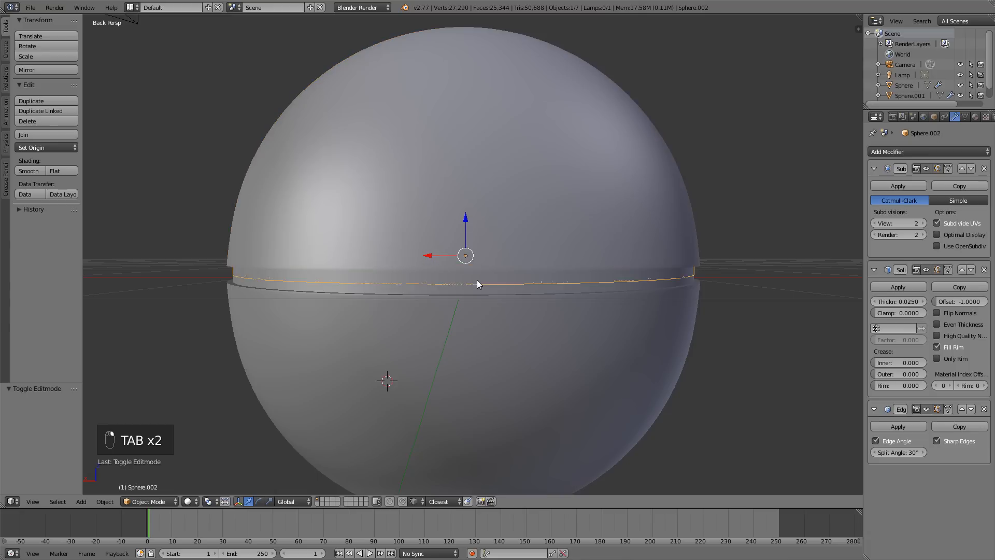
key("Tab")
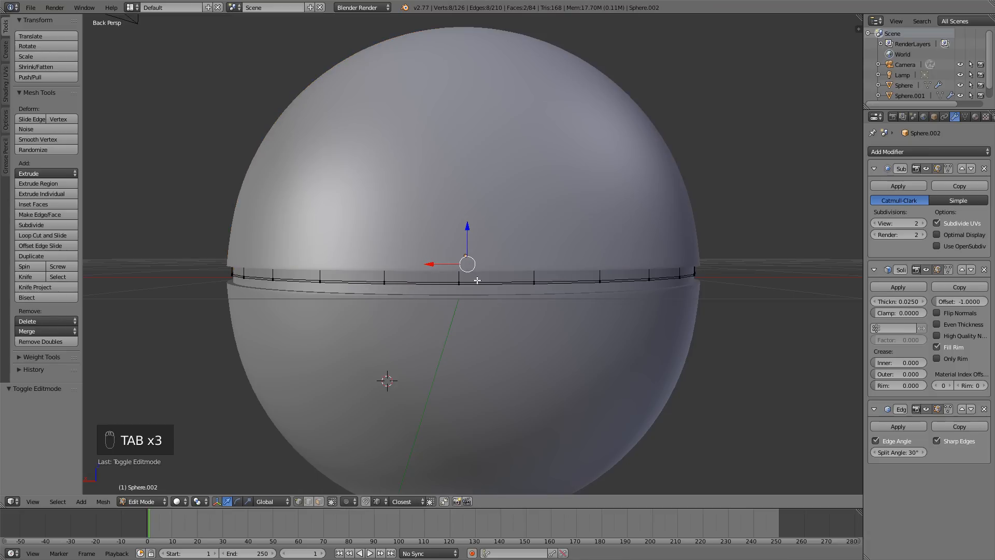
scroll(477, 295, "up", 2)
right_click(454, 310)
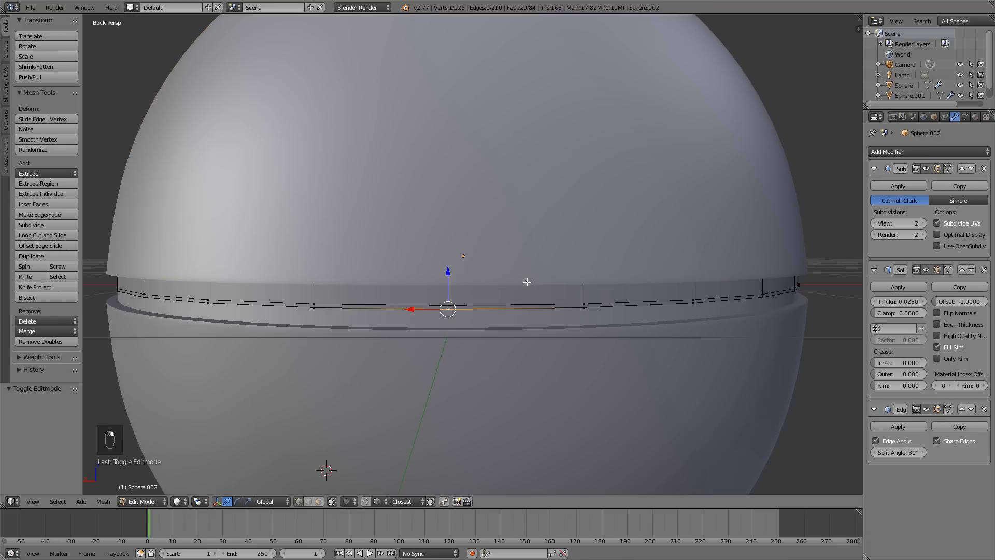
key("shift+s")
left_click(517, 306)
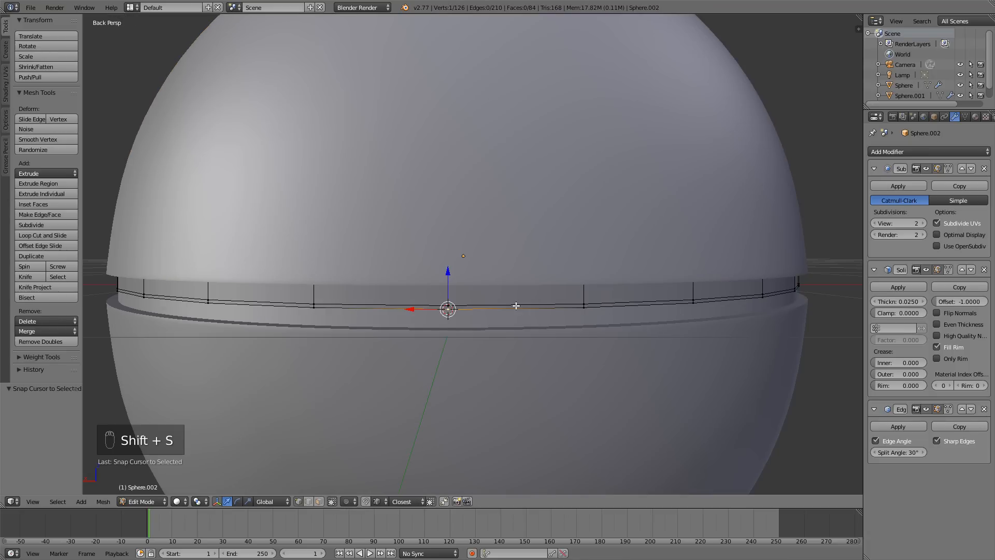
Finish editing the band, add a Plain Axes empty at the 3D cursor, and scale it to 0.14
key("Tab")
key("a")
key("a")
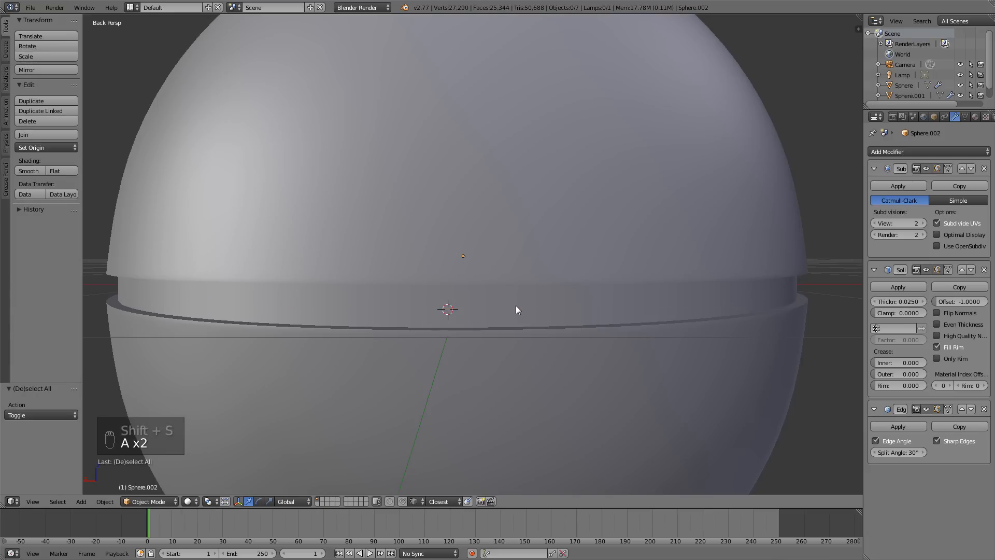
key("shift+a")
mouse_move(516, 307)
mouse_move(499, 382)
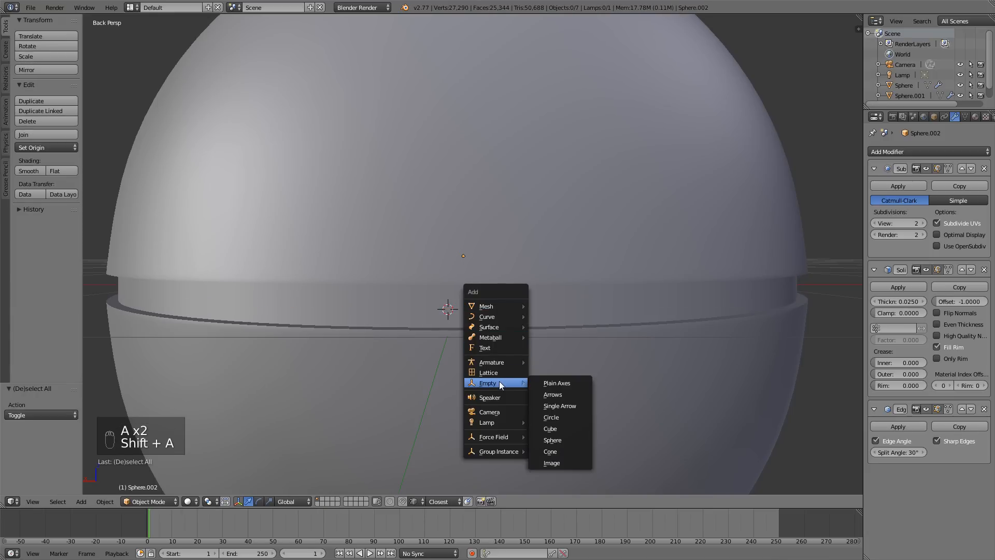
left_click(571, 382)
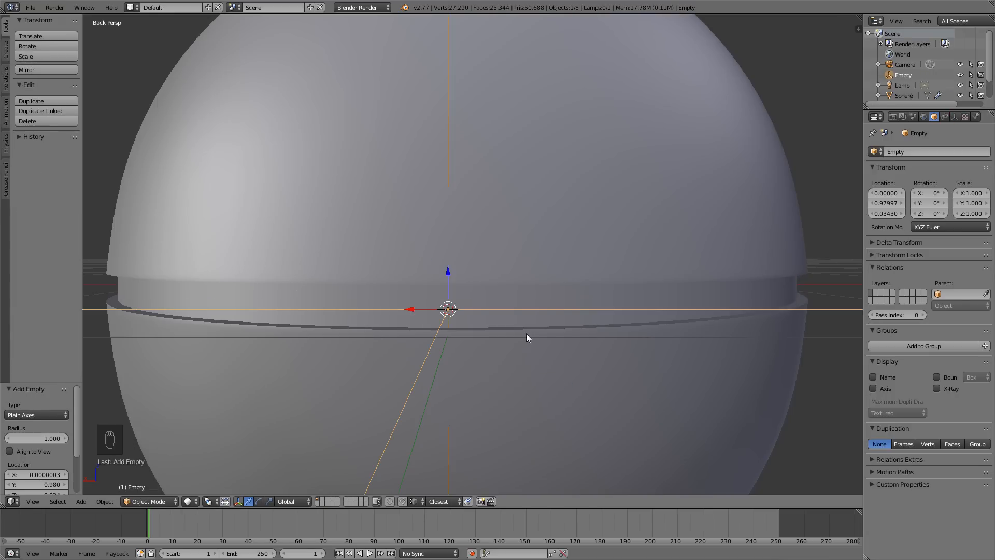
middle_click_drag(527, 335, 549, 338)
key("s")
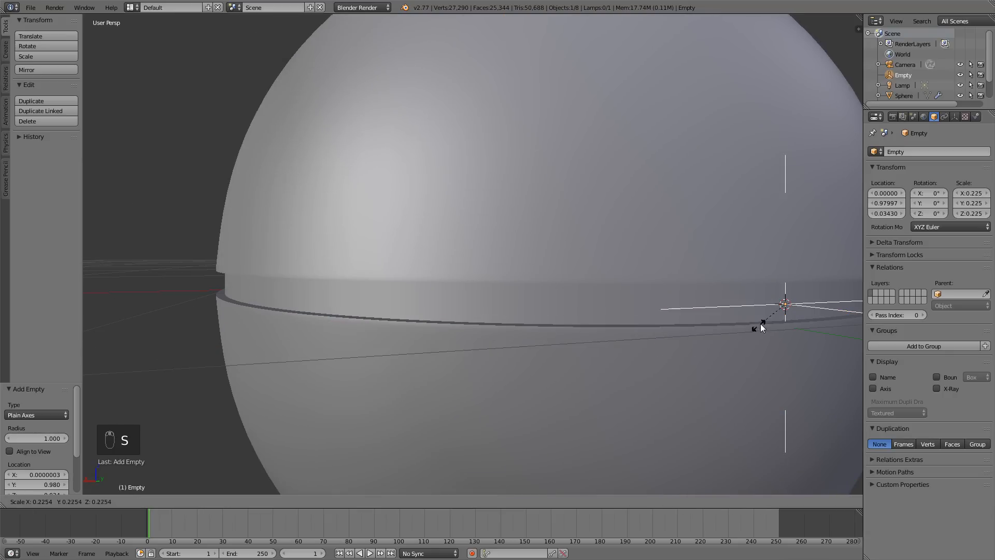
left_click(771, 319)
Move the empty about 0.007 inward along Y, close to the band's back surface
middle_click_drag(771, 318, 623, 297)
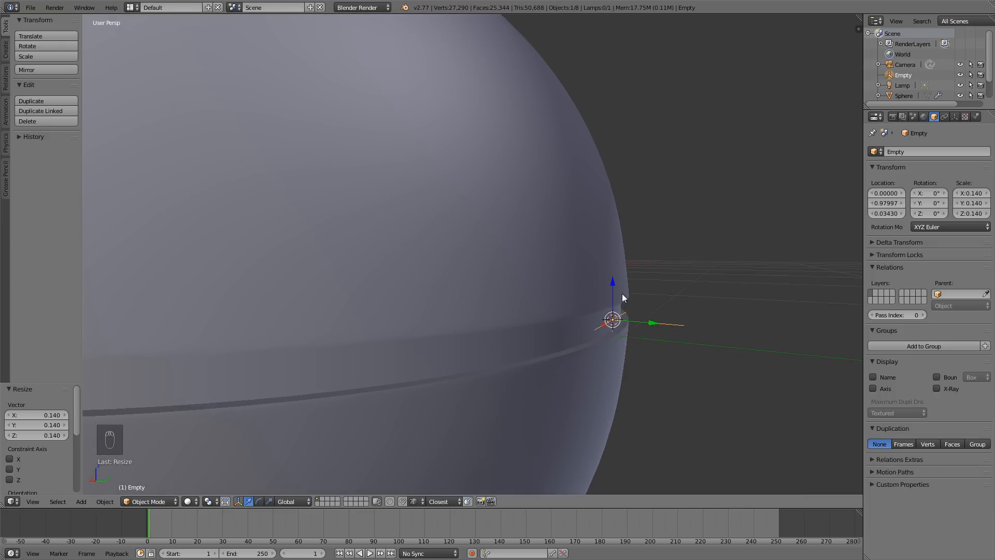
key("KP_Decimal")
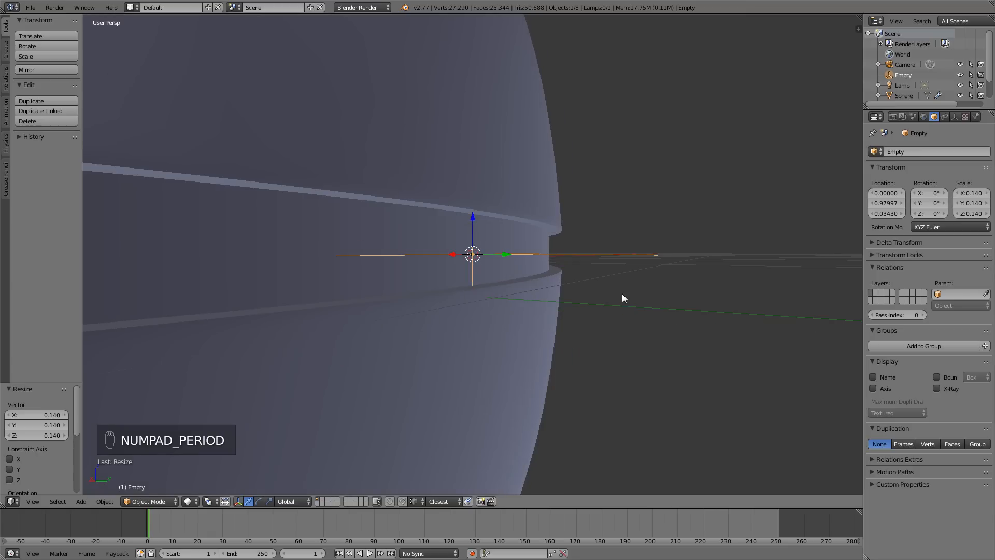
scroll(564, 264, "up", 5)
mouse_move(608, 263)
middle_mouse_down()
mouse_move(654, 266)
mouse_move(599, 266)
middle_mouse_up()
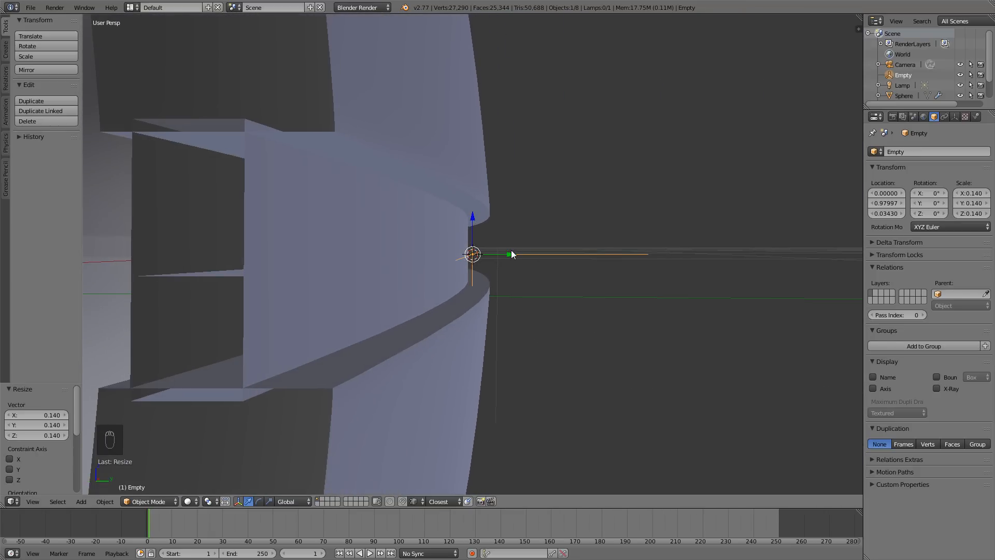
left_click_drag(511, 252, 503, 252)
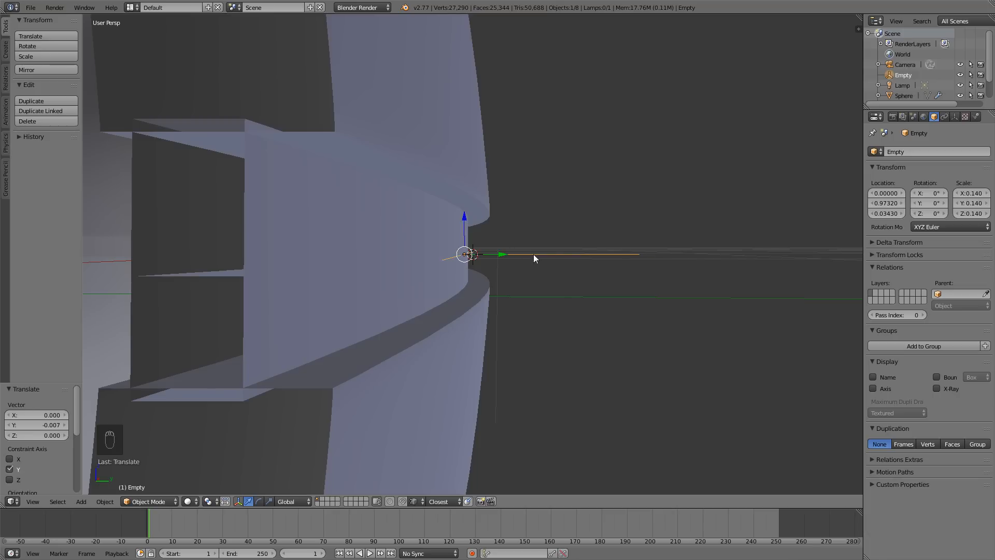
Parent the upper shell to the empty as Object, cancelling a trial move of the shell first
middle_click_drag(534, 255, 516, 179)
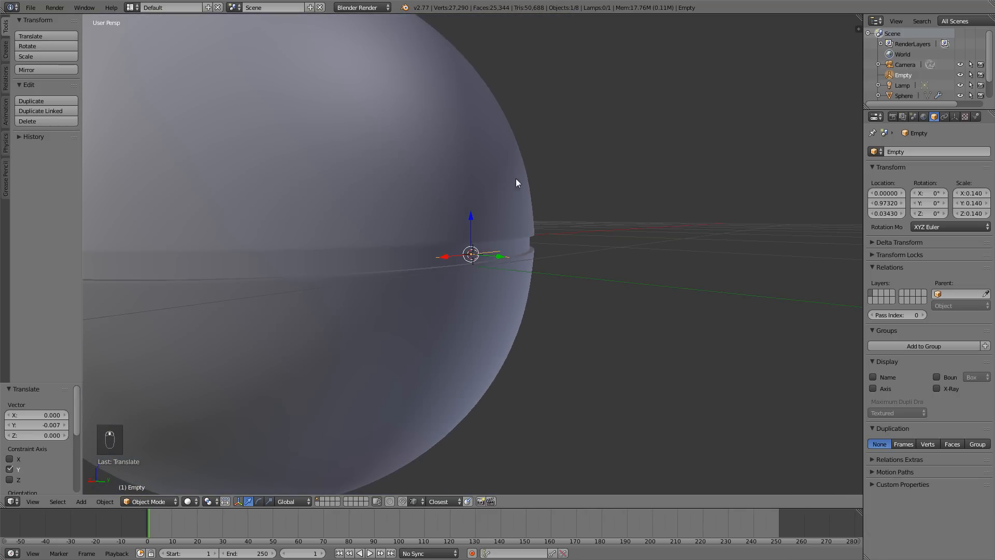
right_click(493, 169)
key("g")
right_click(473, 247)
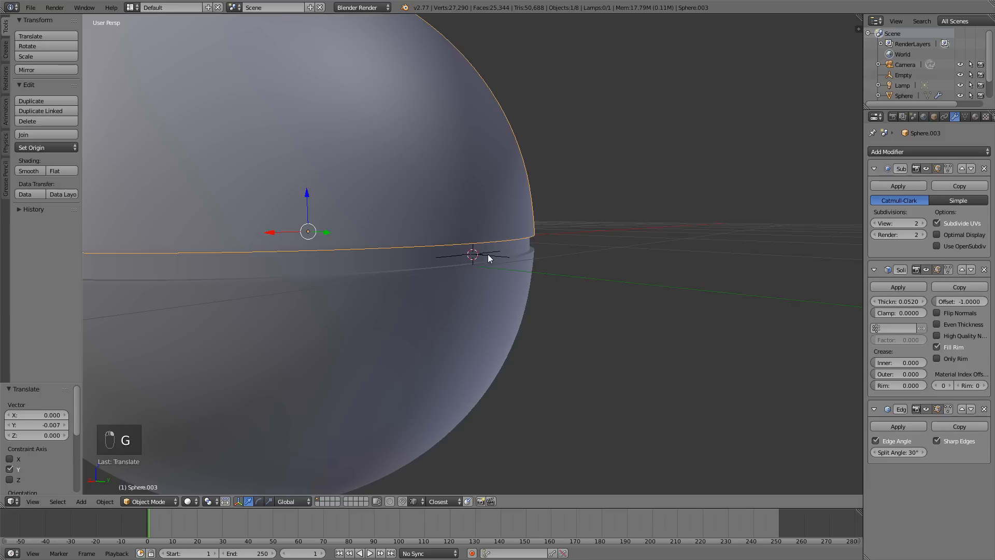
right_click(489, 258, "shift")
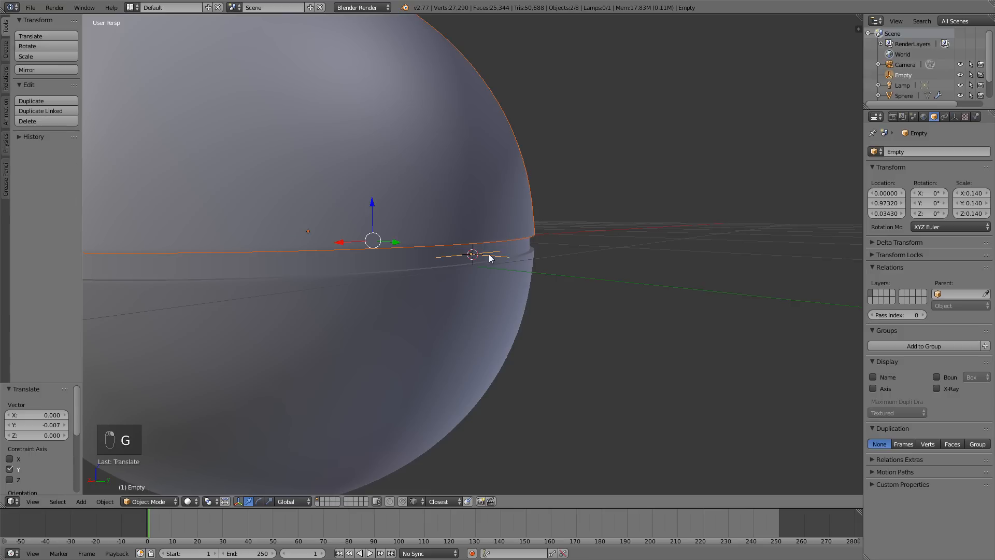
key("ctrl+p")
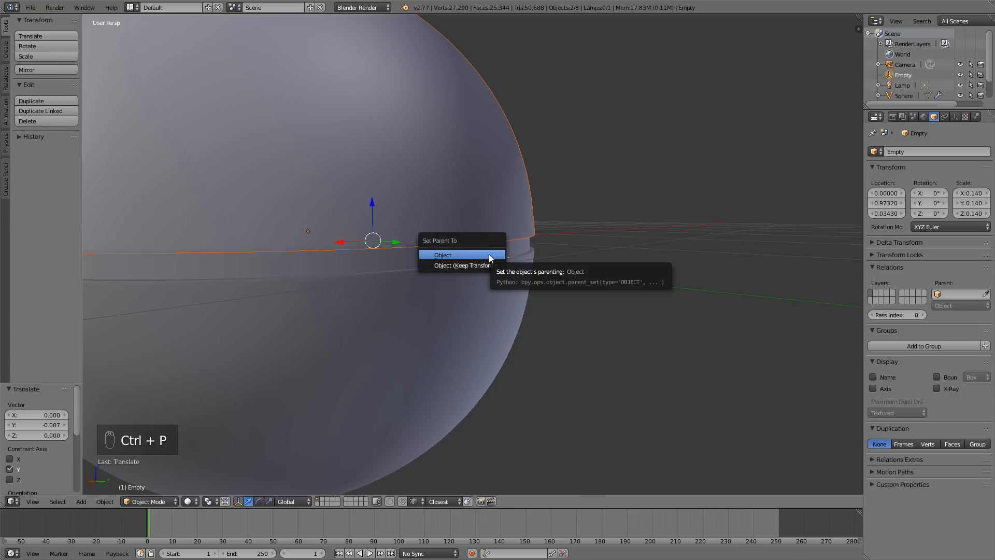
left_click(490, 254)
Select the empty and rotate it about 46.6° around global X to swing the upper half open
right_click(503, 256)
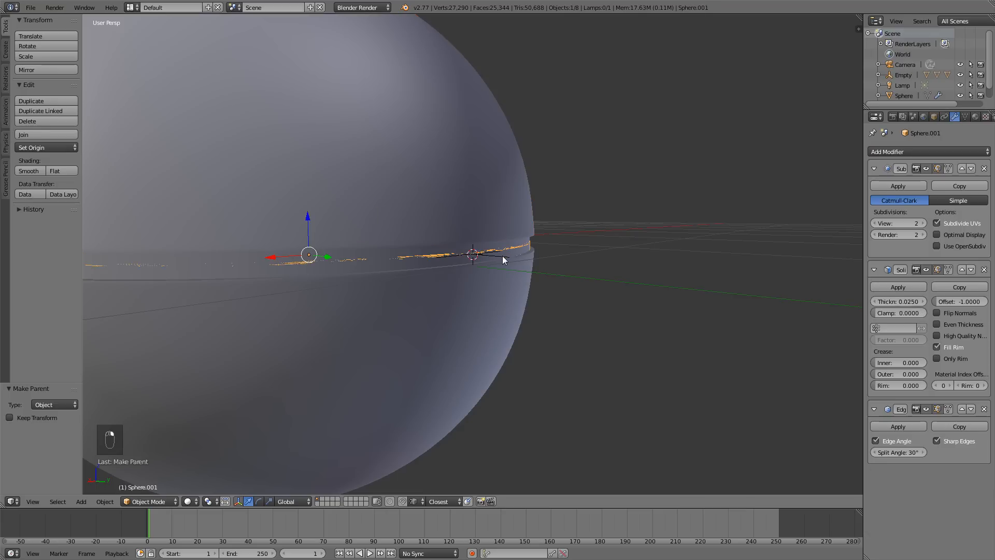
right_click(502, 256)
scroll(529, 251, "down", 4)
middle_click_drag(529, 250, 567, 248)
key("r")
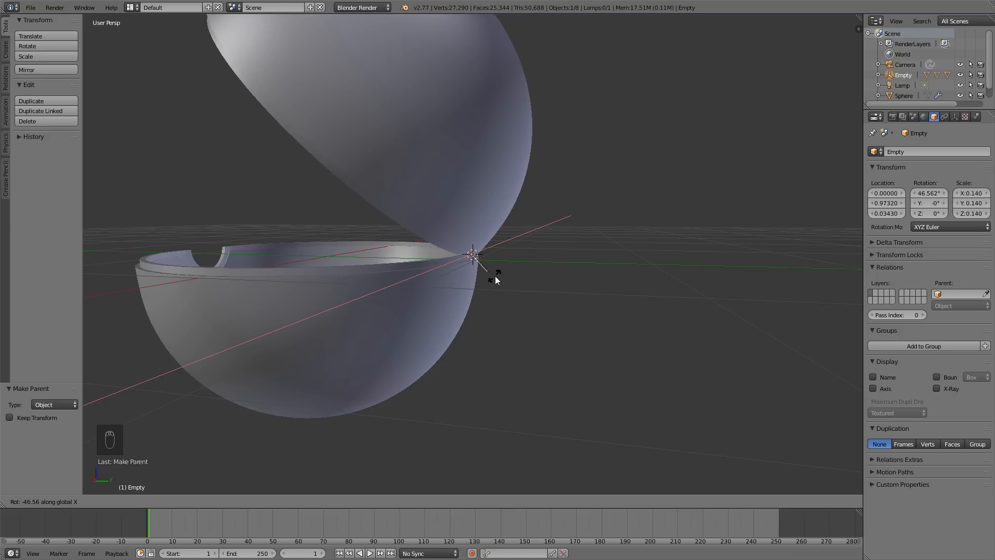
left_click(495, 276)
Inspect the opened ball around the hinge and clear the empty's rotation to close it
scroll(462, 250, "up", 5)
middle_click_drag(461, 249, 531, 237)
scroll(446, 246, "down", 5)
key("alt+r")
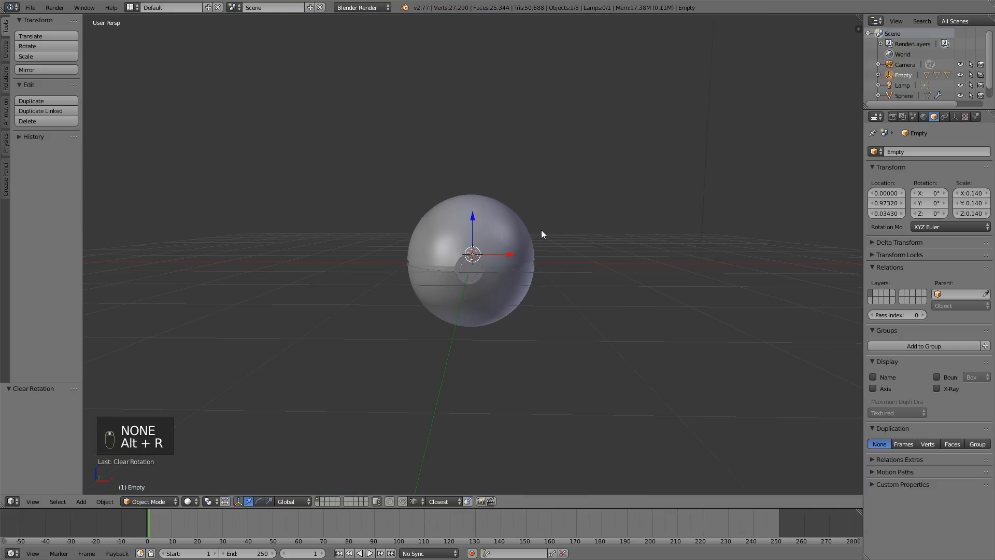
Try rotating the empty around global X twice, cancelling the first trial and clearing the second rotation
scroll(554, 257, "up", 4)
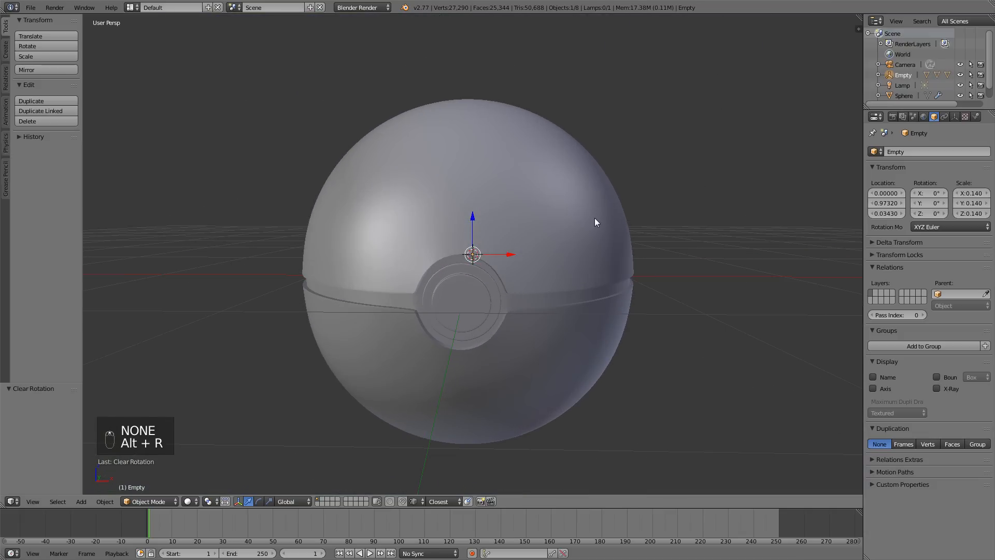
key("r")
key("x")
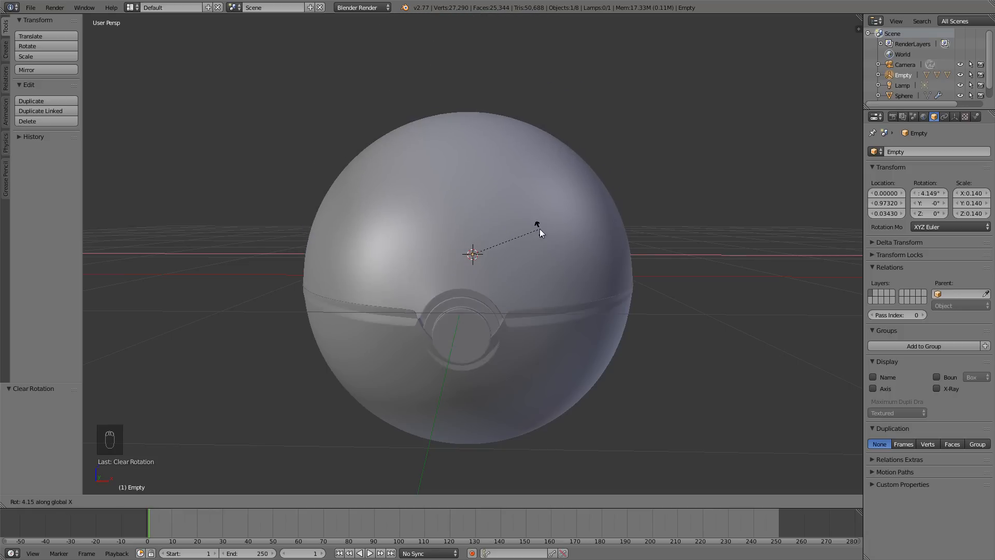
right_click(544, 238)
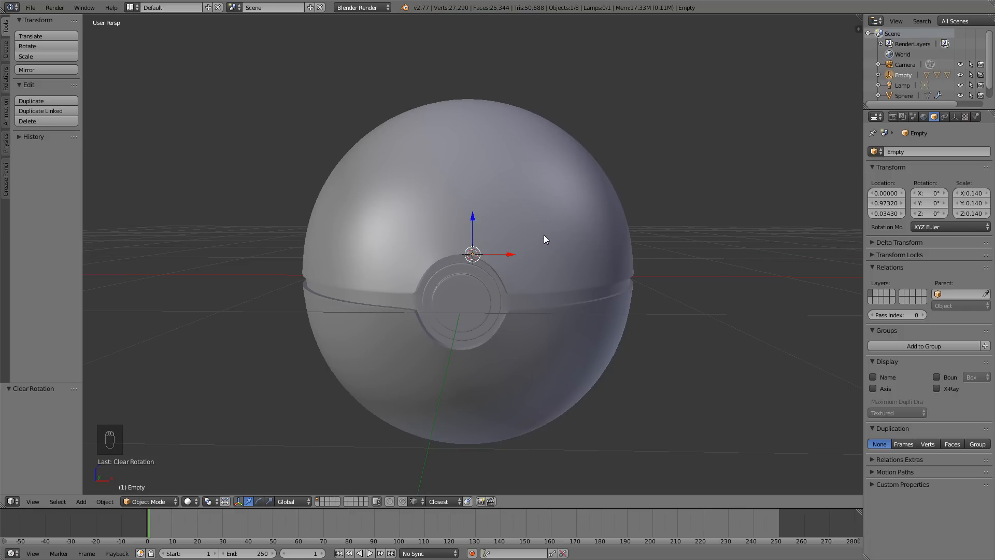
key("r")
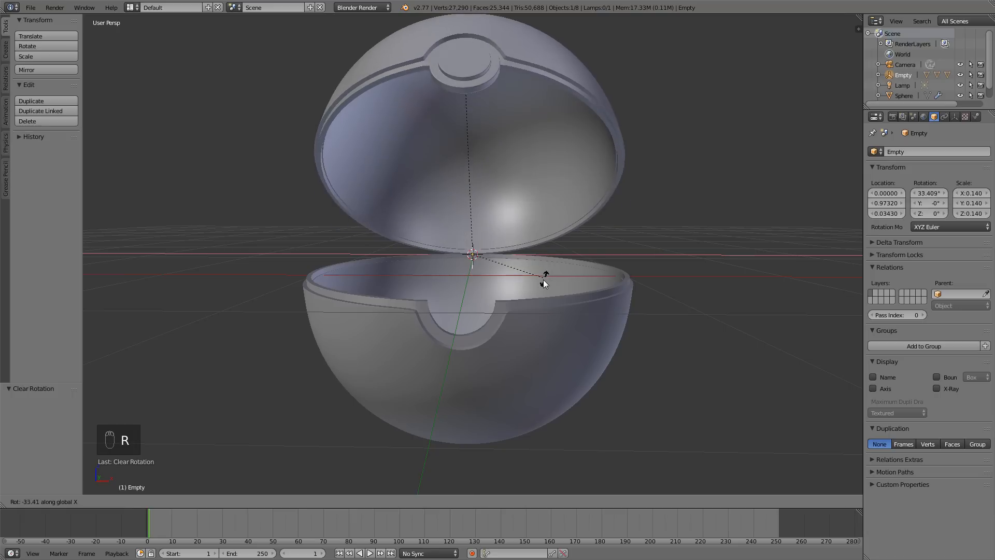
left_click(556, 268)
key("alt+r")
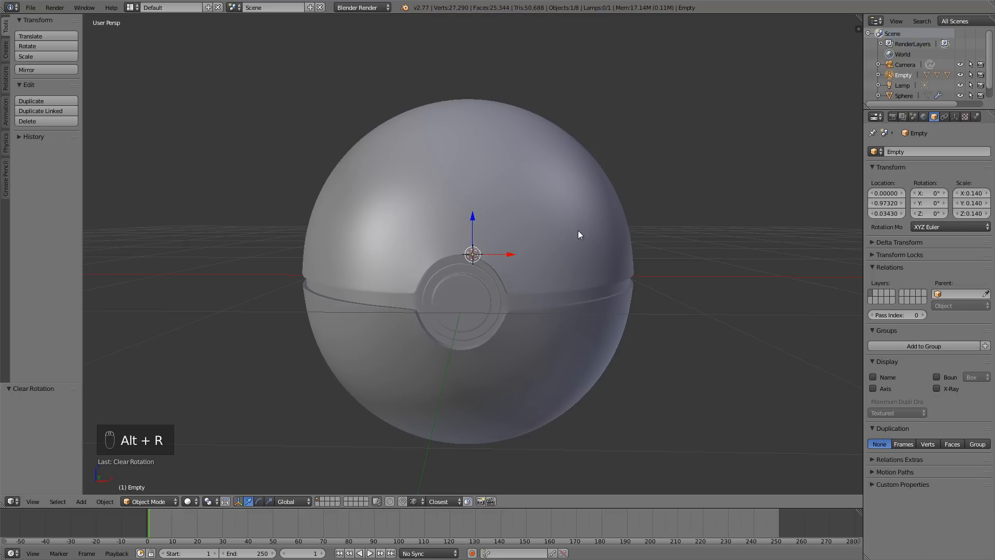
Inspect the closed ball from the front and the side with all objects deselected
scroll(577, 230, "down", 5)
scroll(560, 227, "up", 4)
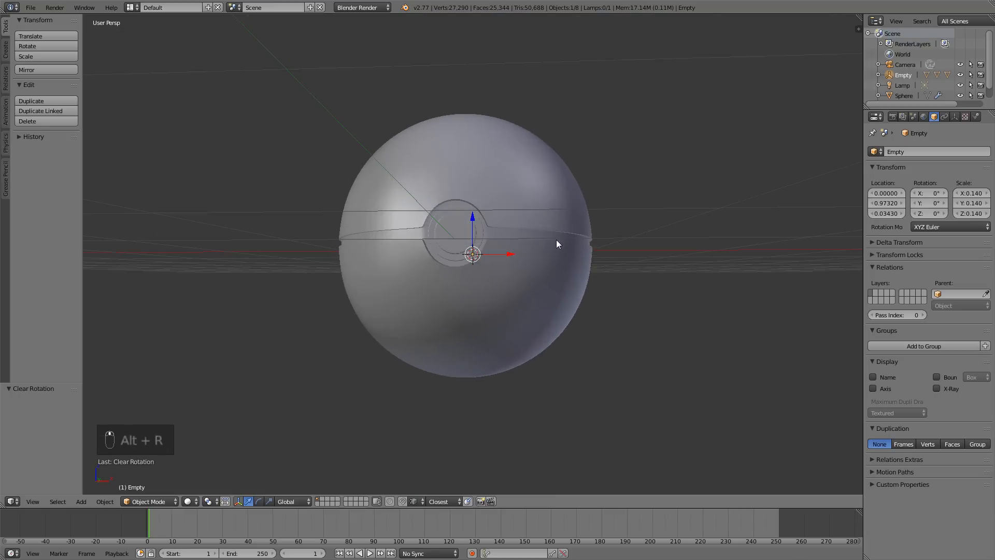
middle_click_drag(558, 249, 499, 264)
scroll(497, 263, "down", 4)
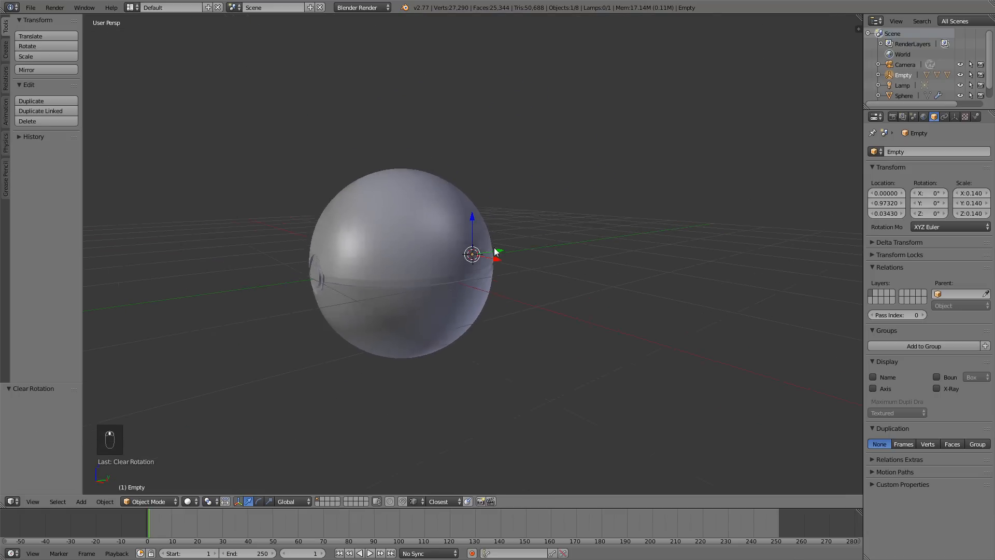
key("a")
middle_click_drag(447, 244, 514, 251)
scroll(519, 249, "up", 2)
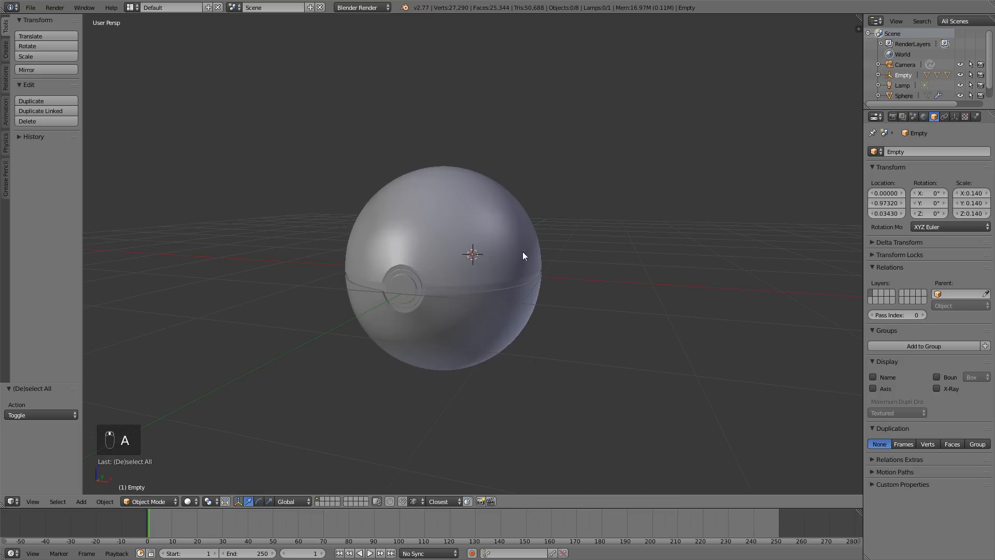
Examine the selected upper shell in wireframe, return to solid shading, and select the inner shell visible in the seam between the halves
key("z")
right_click(492, 245)
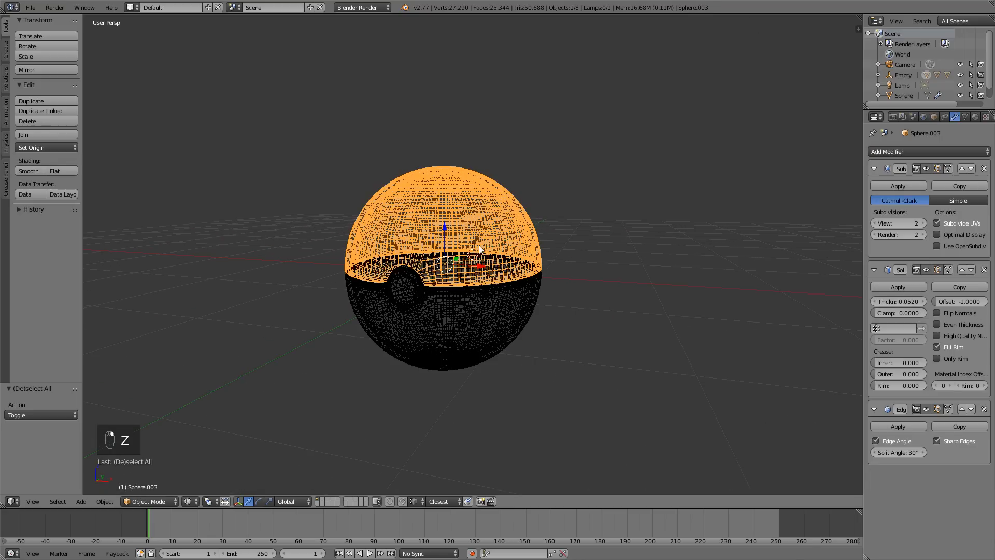
mouse_move(486, 245)
middle_mouse_down()
mouse_move(440, 255)
mouse_move(594, 236)
mouse_move(590, 224)
middle_mouse_up()
scroll(441, 255, "down", 1)
key("z")
right_click(473, 257)
right_click(474, 258)
scroll(575, 232, "up", 4)
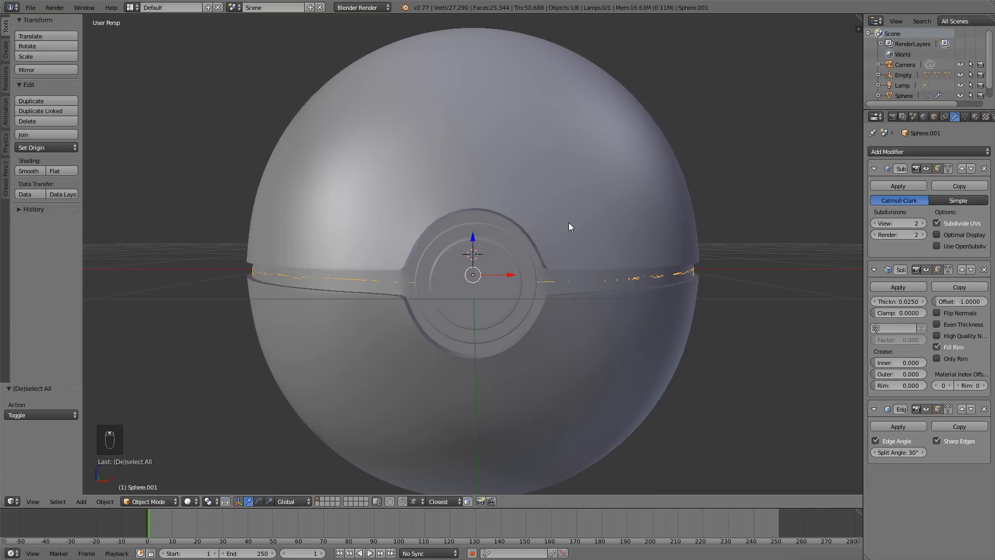
scroll(568, 226, "down", 4)
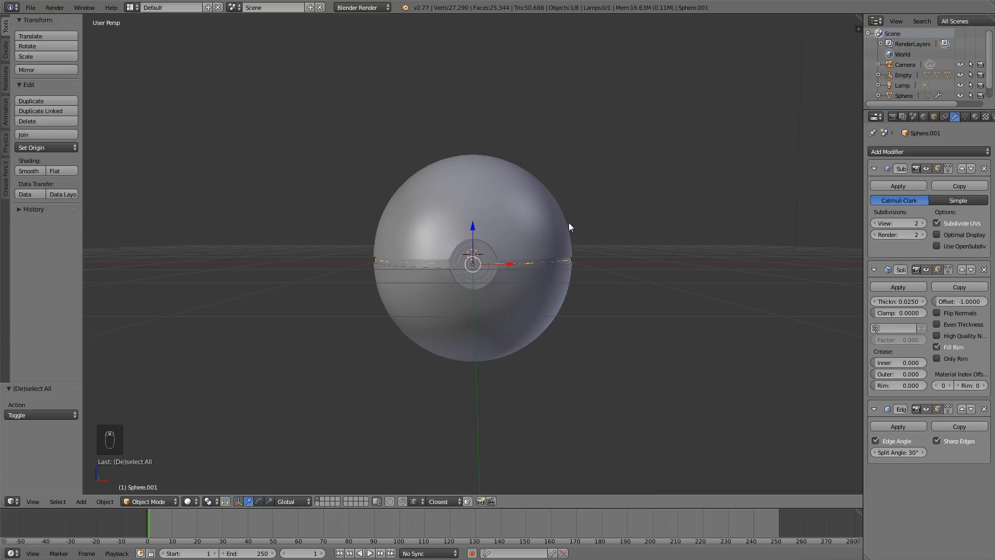